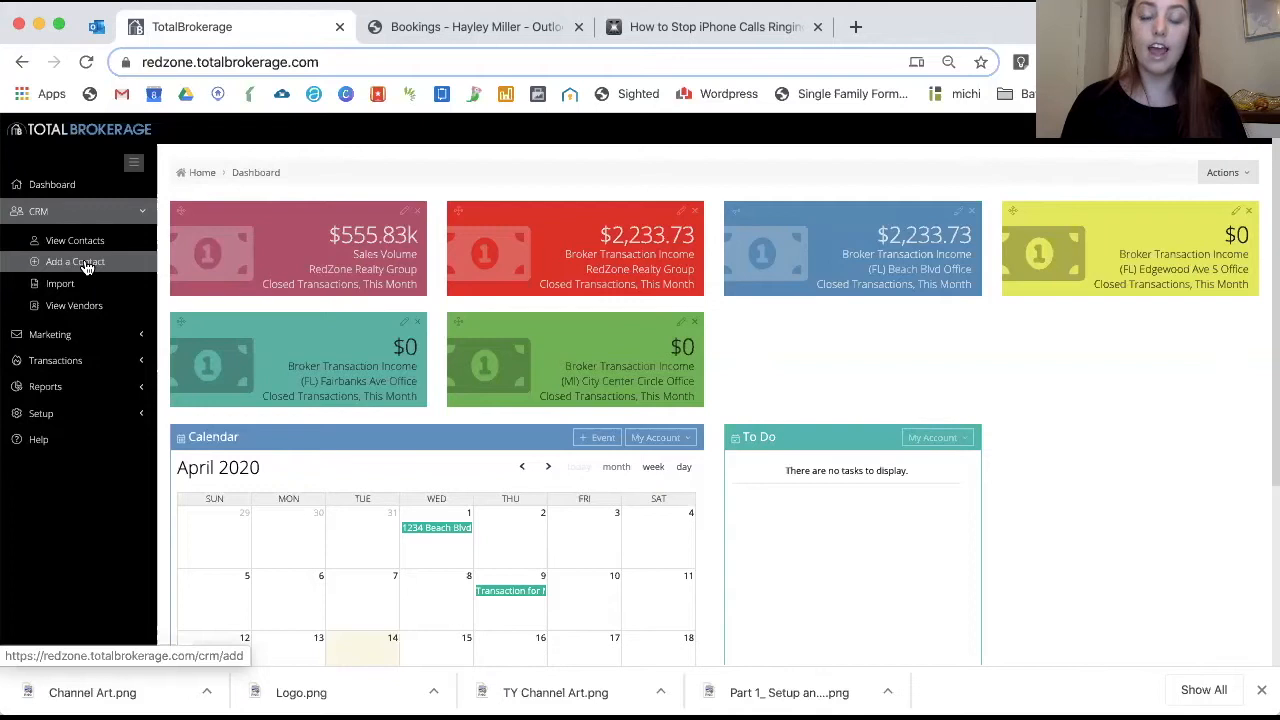
Start a new contact and enter the client's first and last name, noting the duplicate warning
left_click(87, 264)
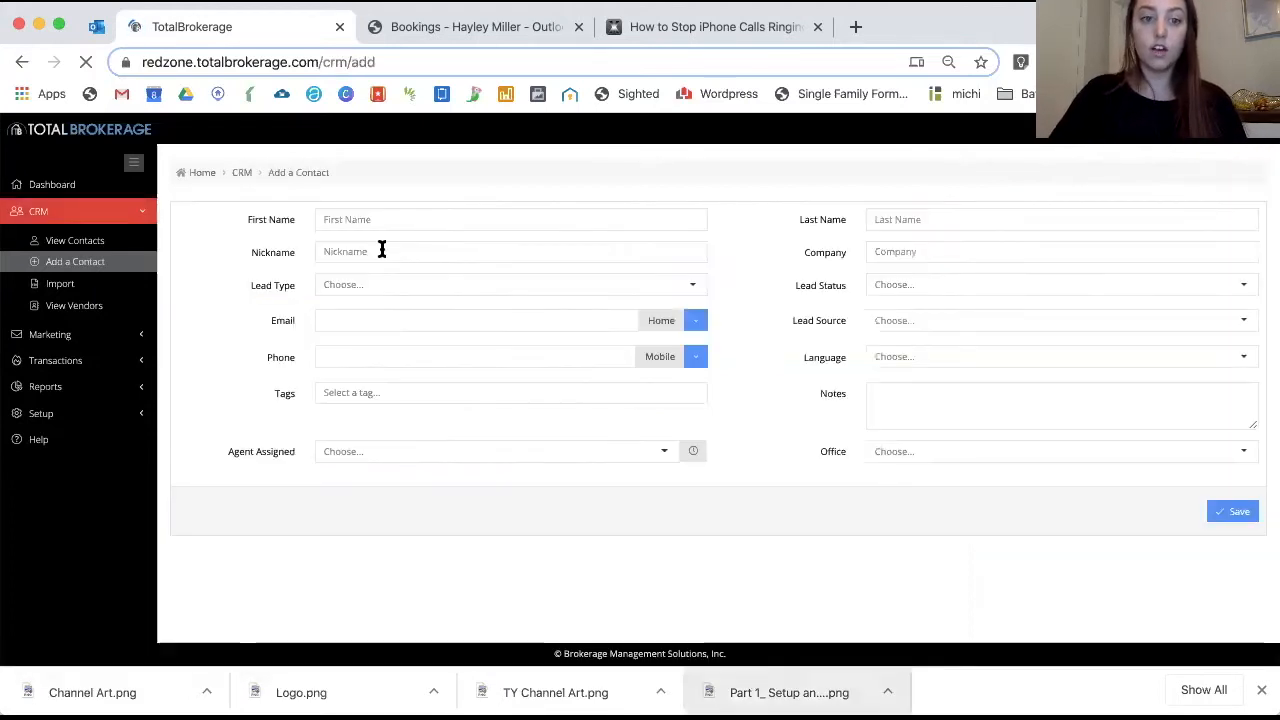
left_click(369, 221)
type("Miler")
key("BackSpace")
type("y")
key("Tab")
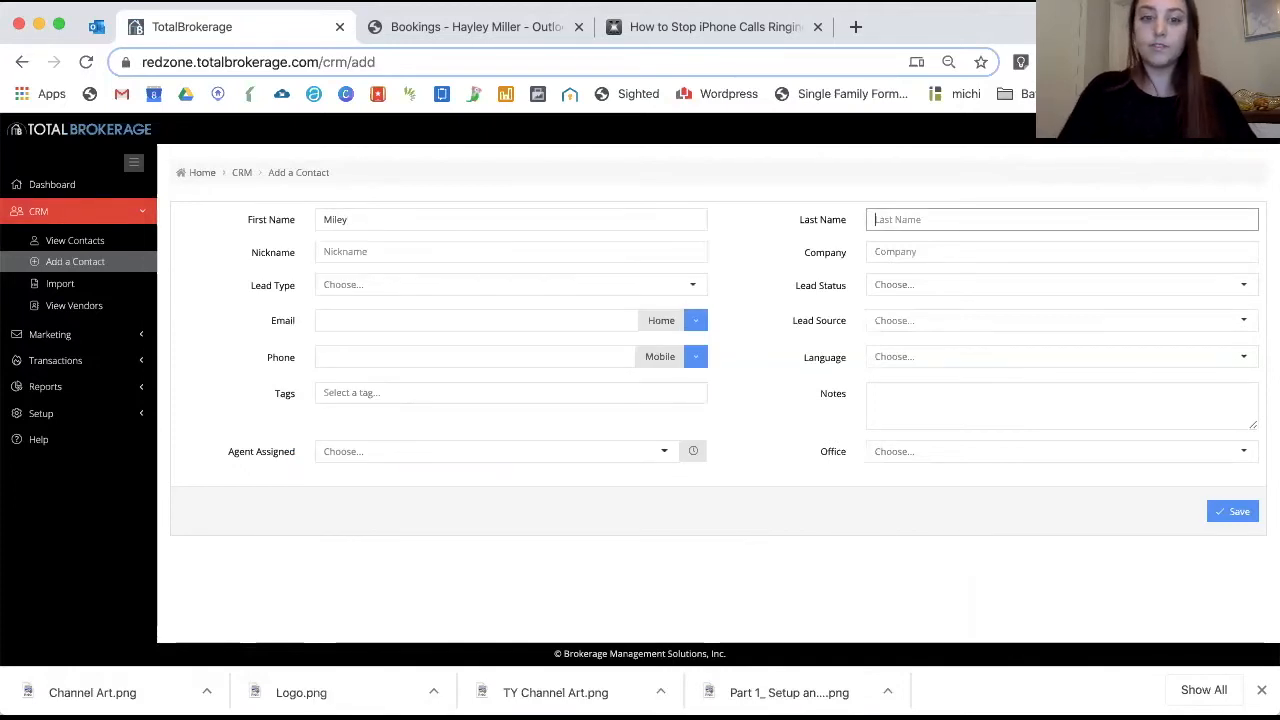
type("Cyrus")
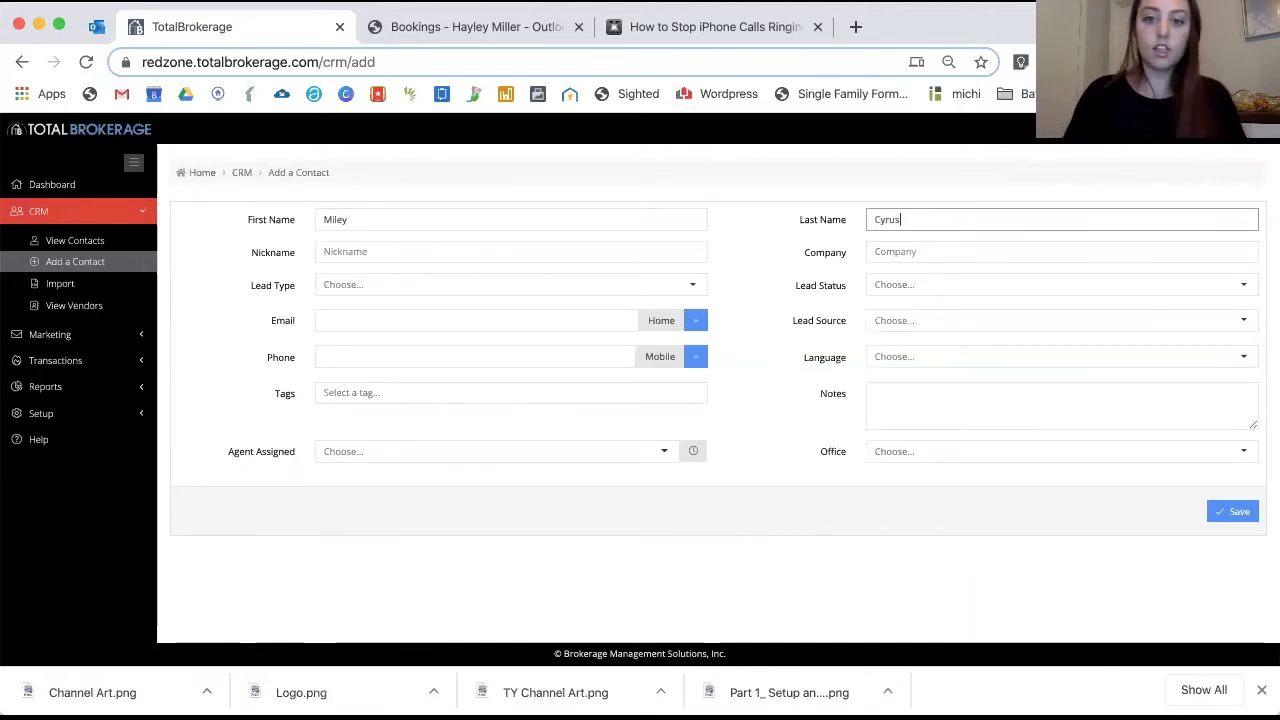
left_click_drag(184, 215, 428, 221)
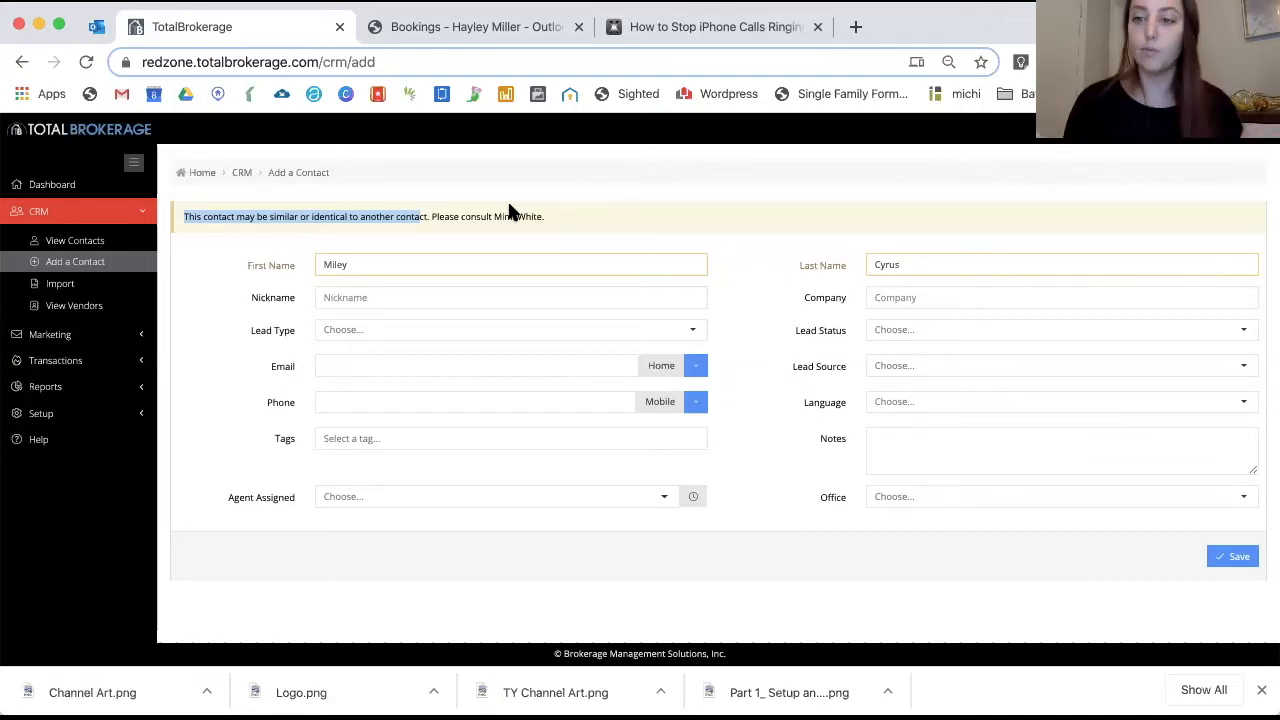
Fill in the client's e-mail address from the autofill suggestion and save the contact
left_click(385, 360)
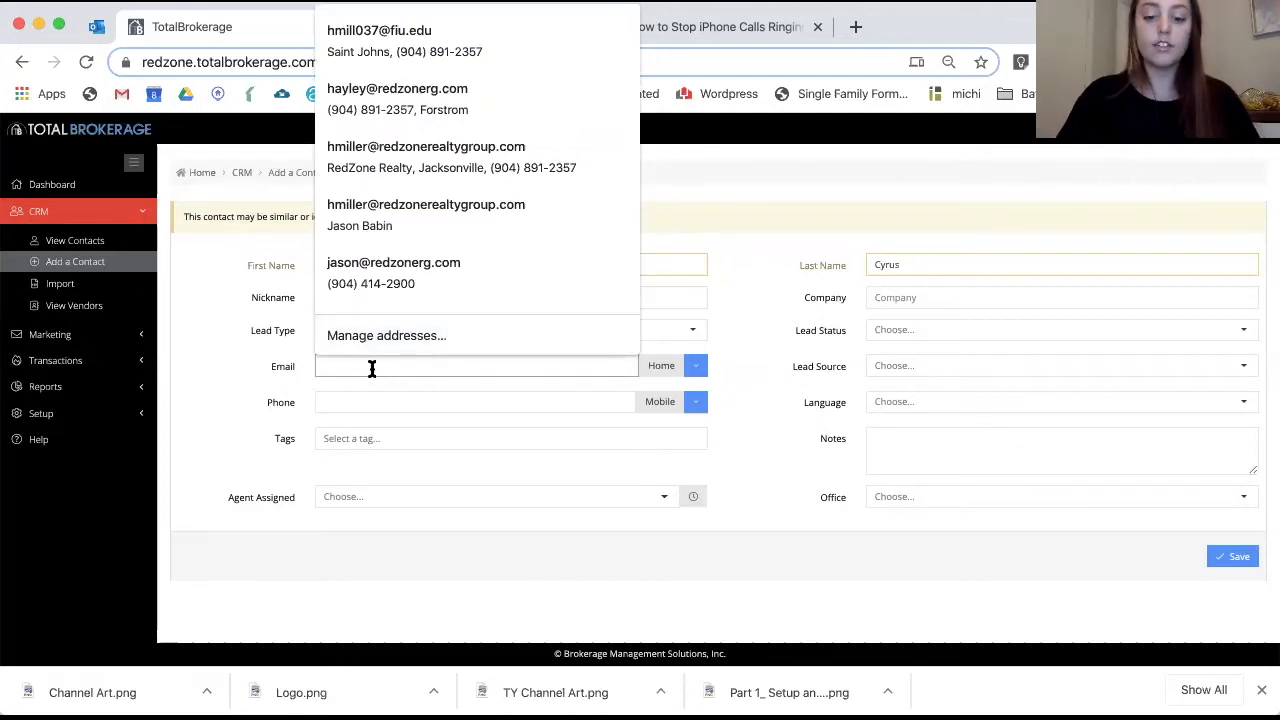
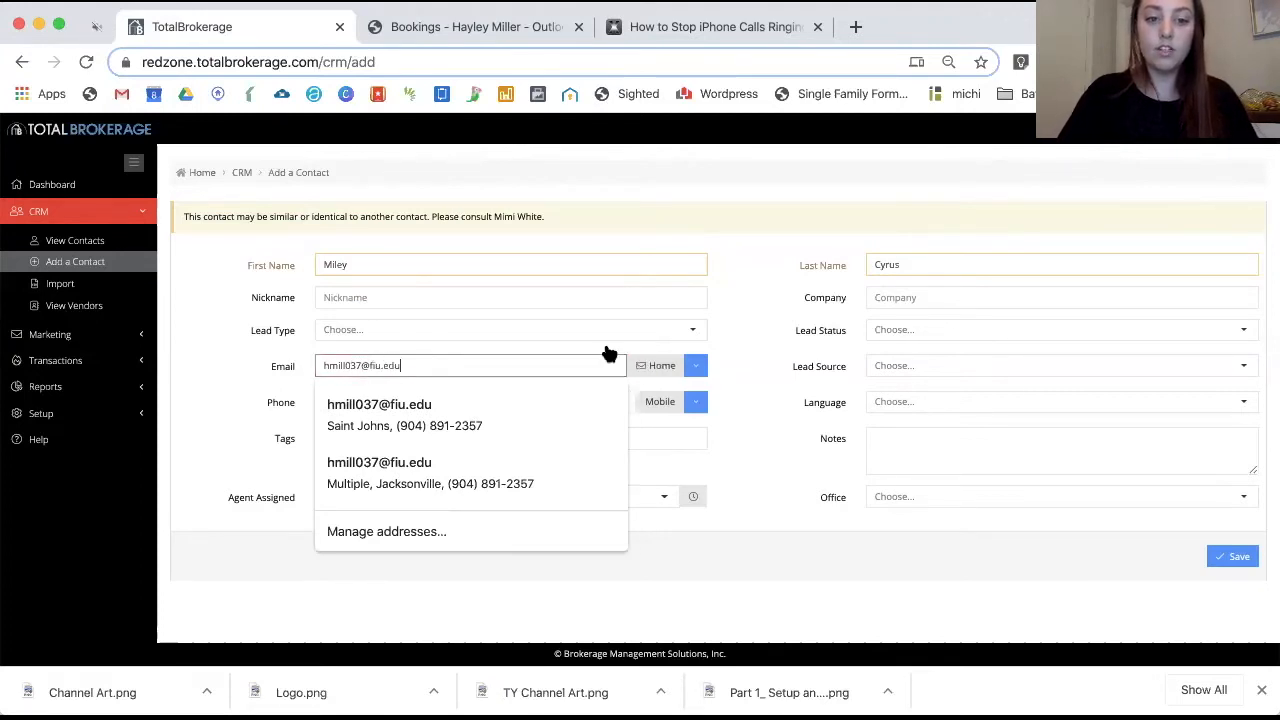
left_click(885, 520)
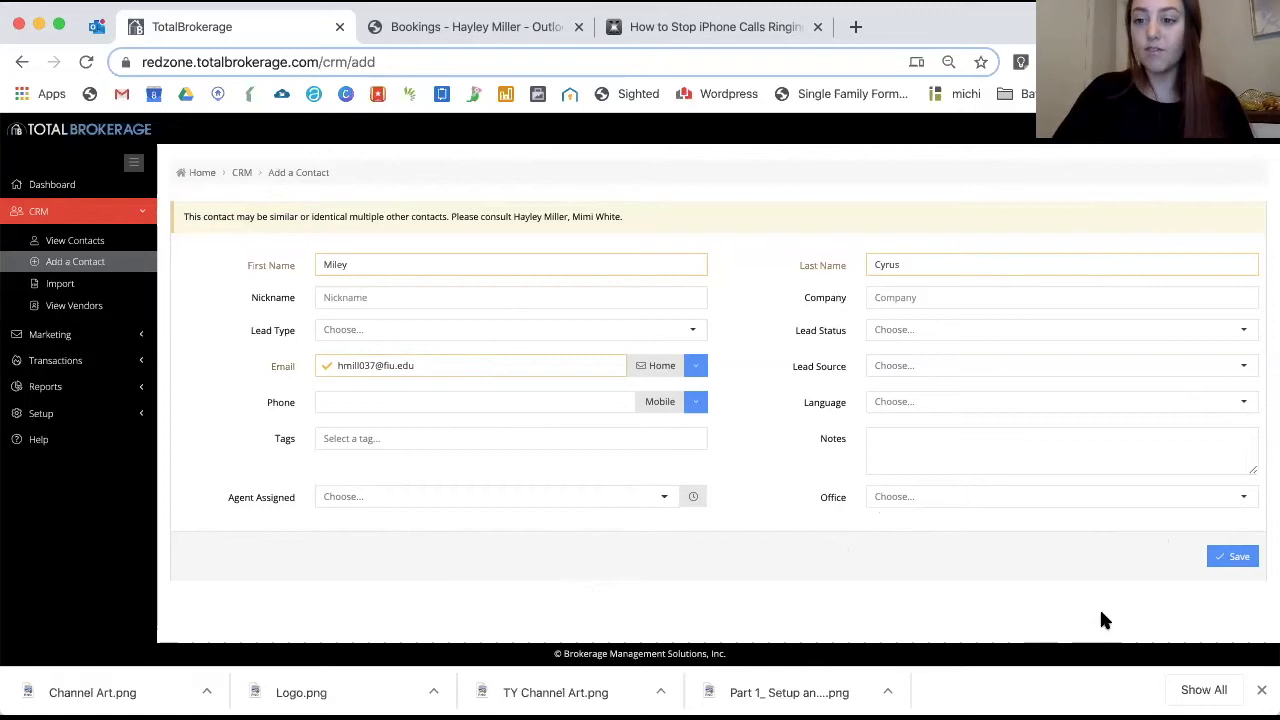
left_click(1224, 565)
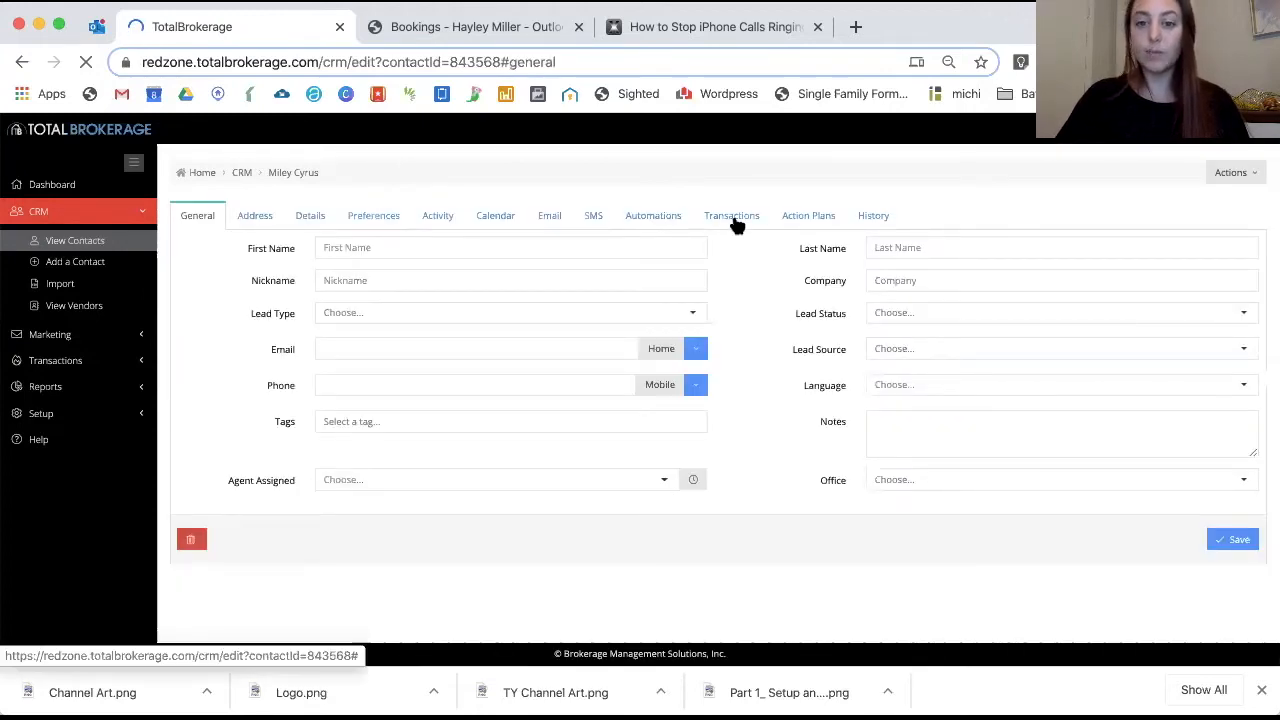
Create a new transaction for the contact with Buyer - Residential as the deal type
left_click(733, 218)
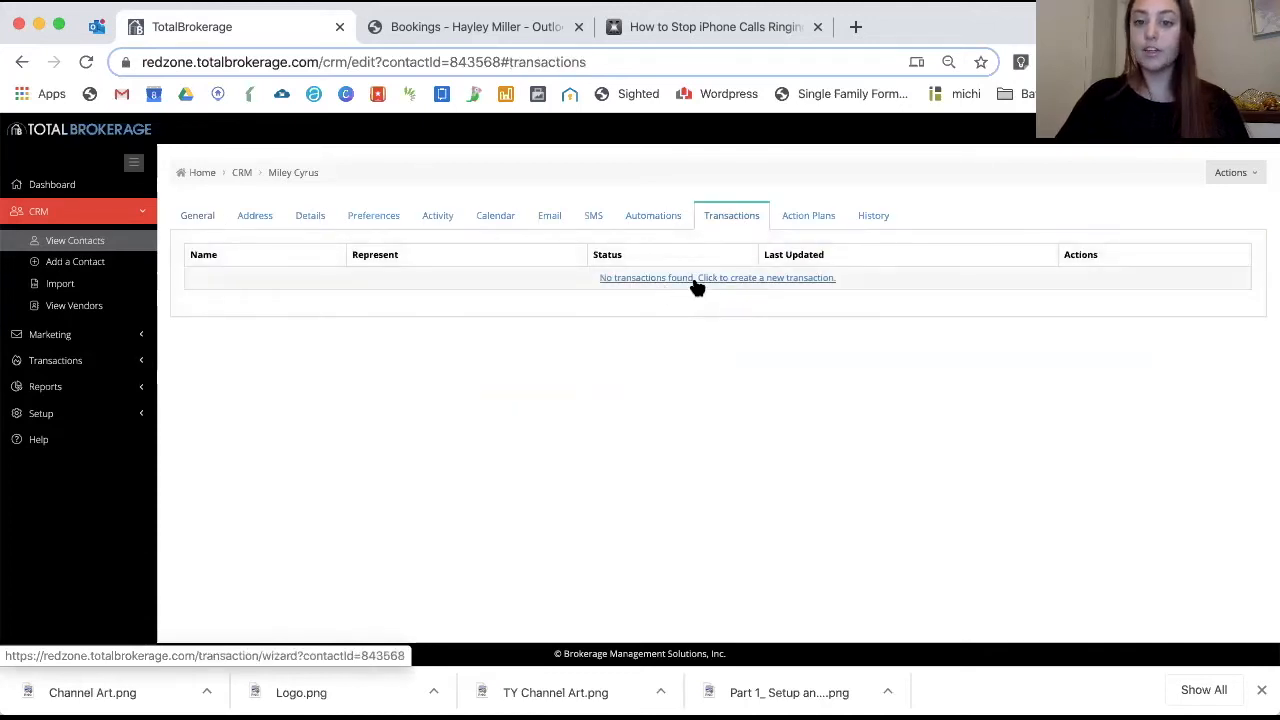
left_click(693, 281)
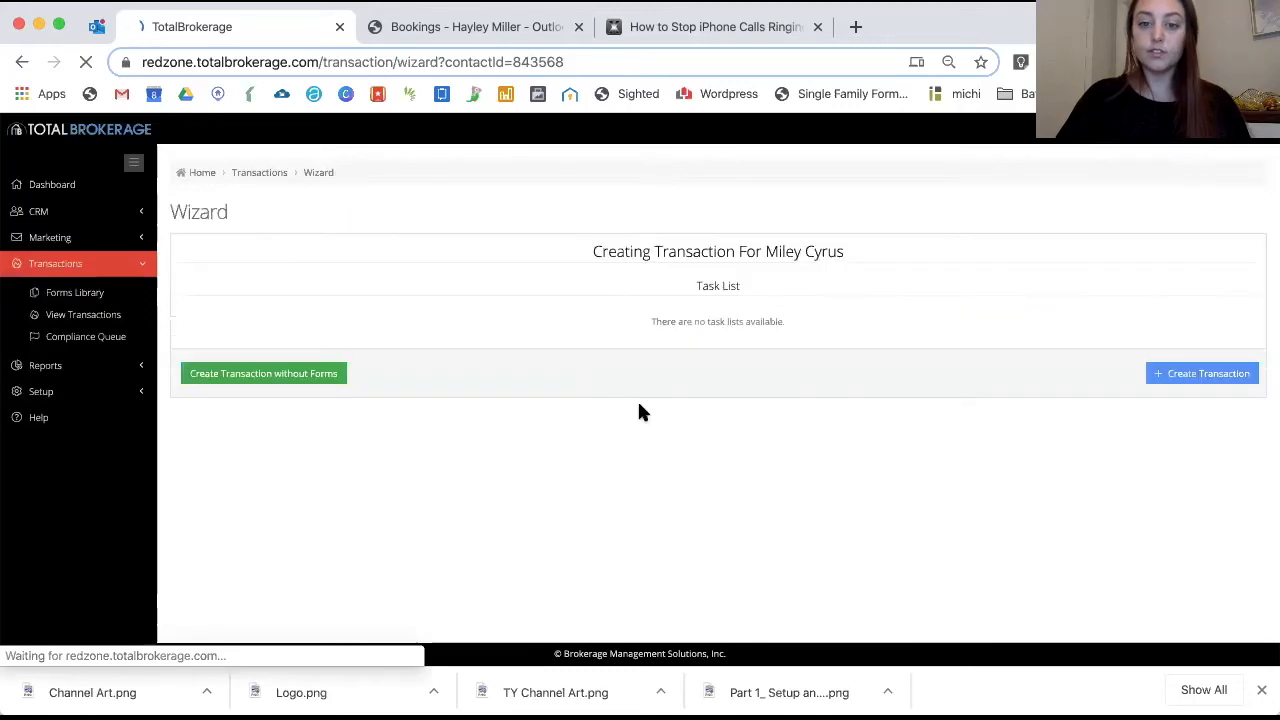
scroll(919, 383, "down", 1)
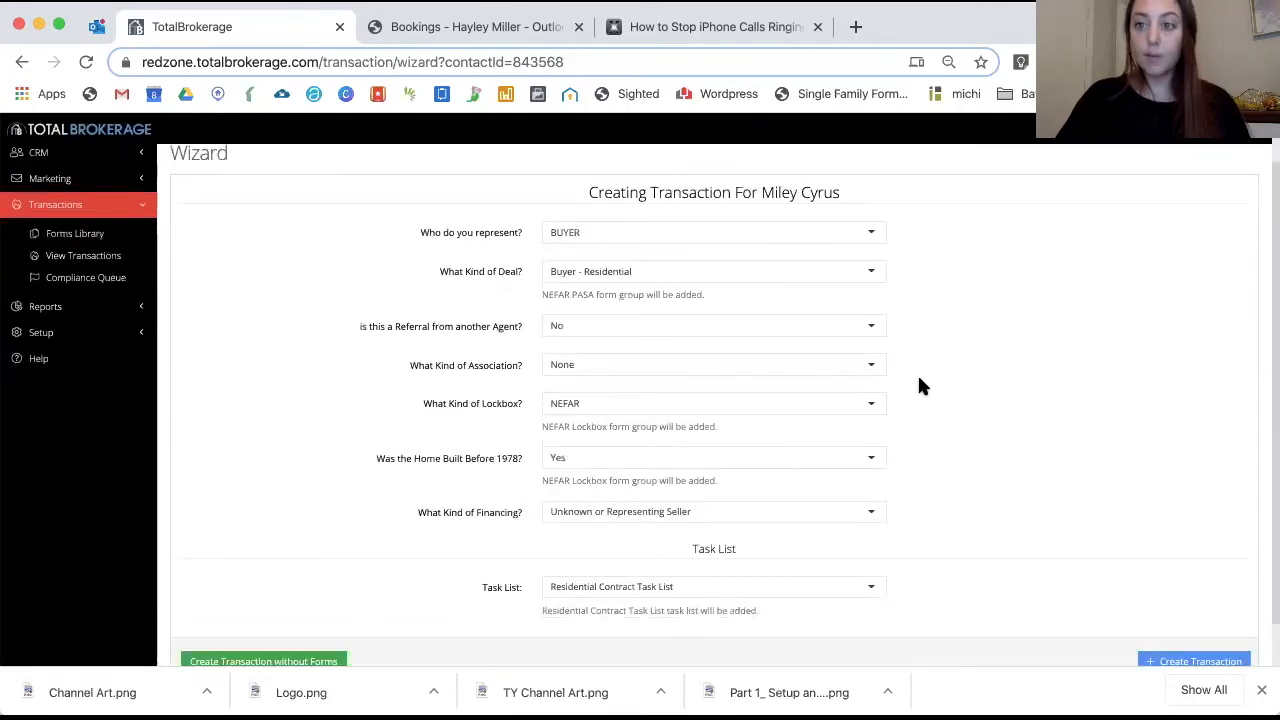
scroll(919, 379, "up", 1)
scroll(919, 379, "down", 1)
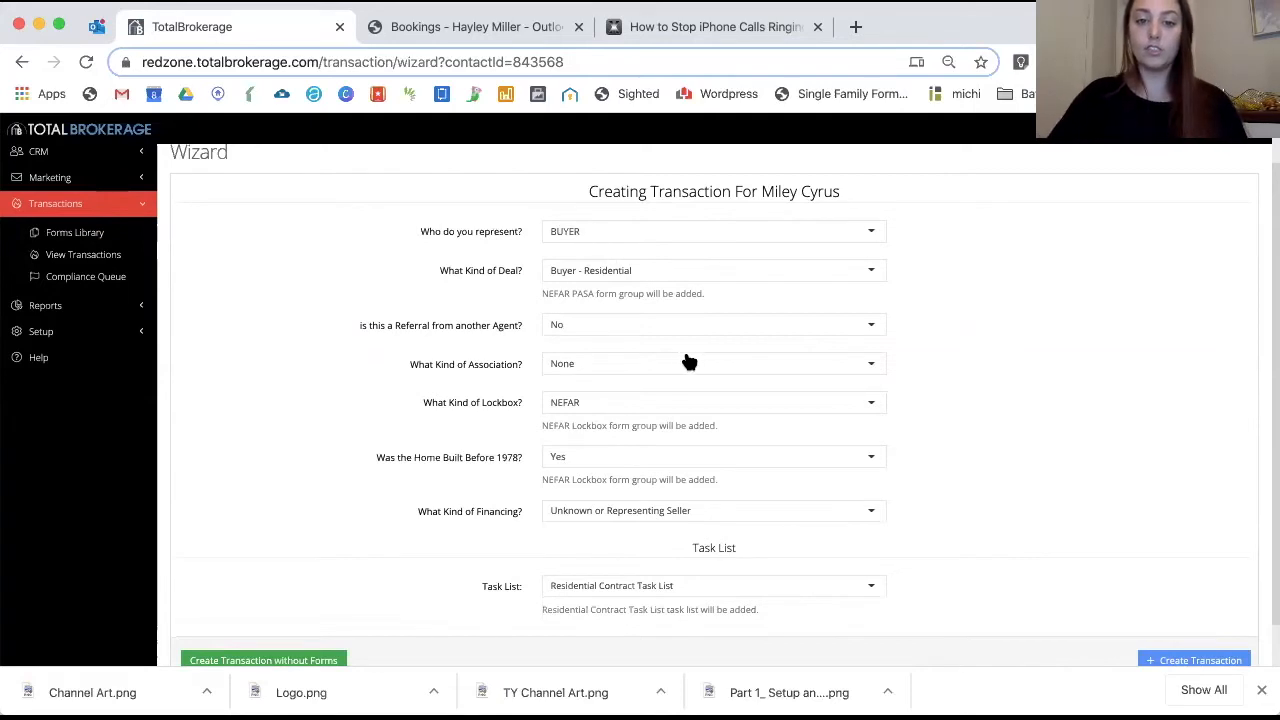
left_click(586, 271)
left_click(587, 288)
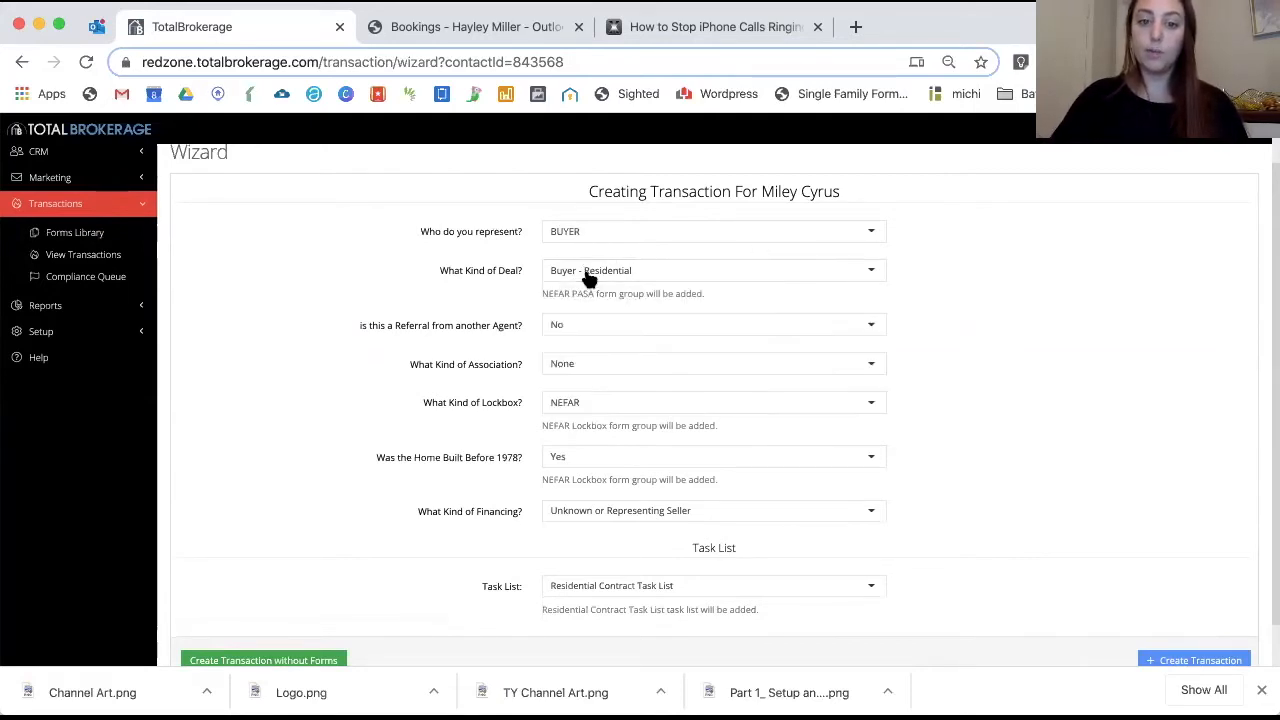
left_click(597, 326)
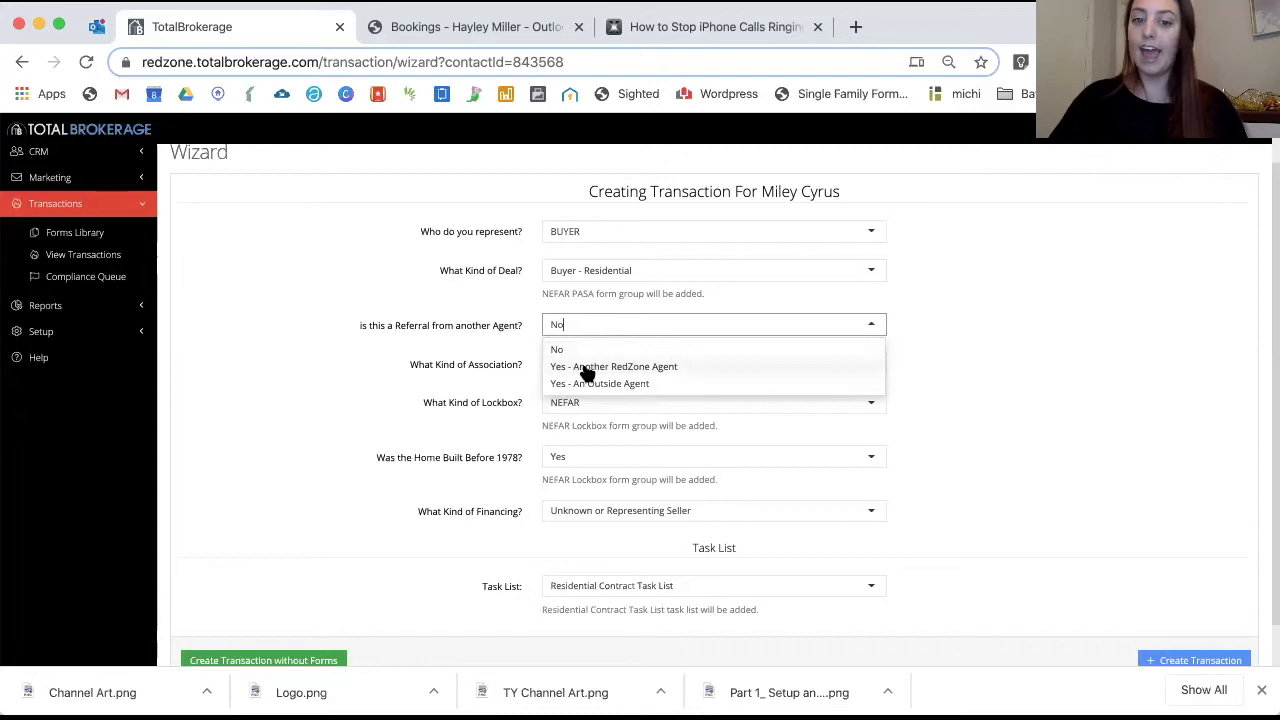
Set Referral No, Association None, Lockbox N/A - Representing Buyer and Built Before 1978 No
left_click(712, 351)
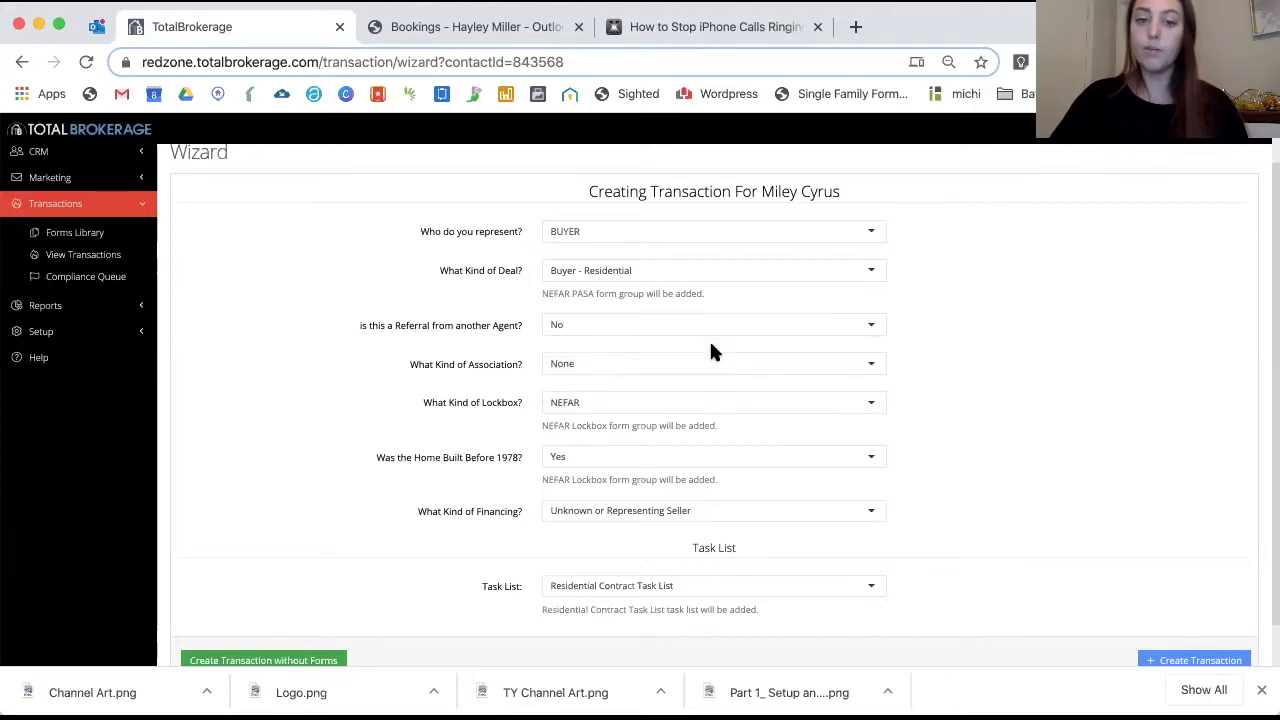
left_click(634, 369)
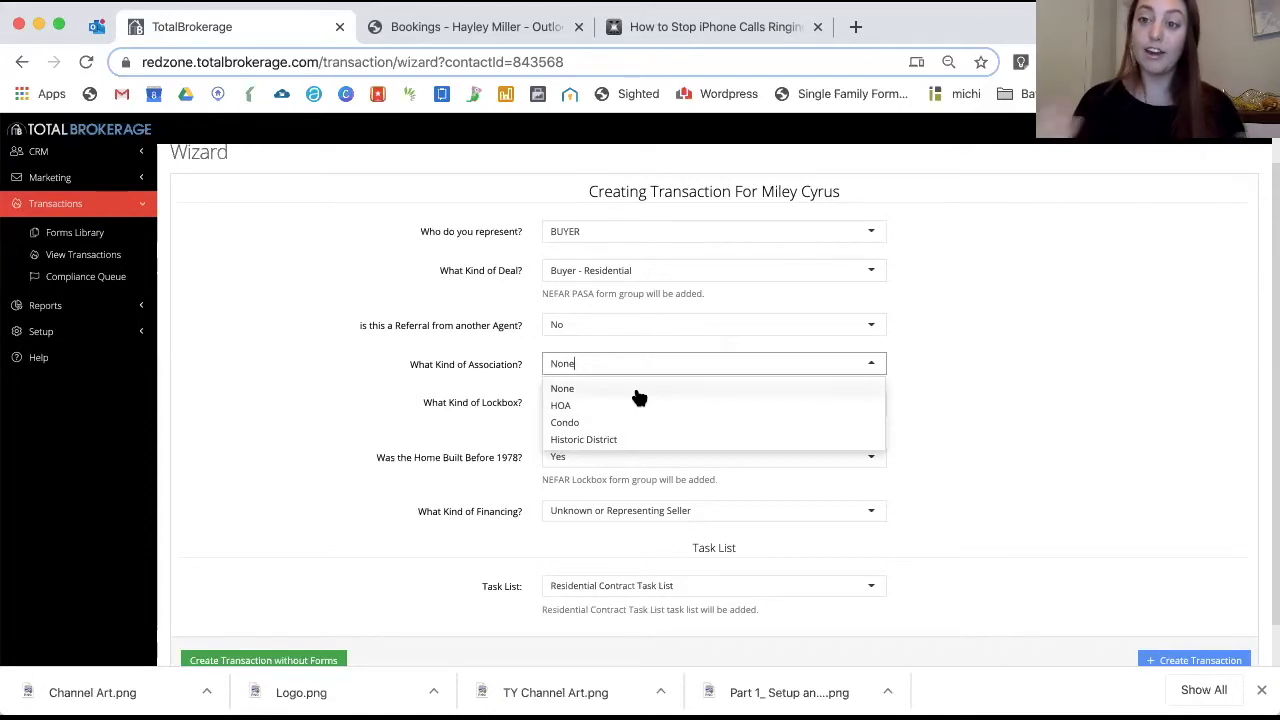
left_click(636, 392)
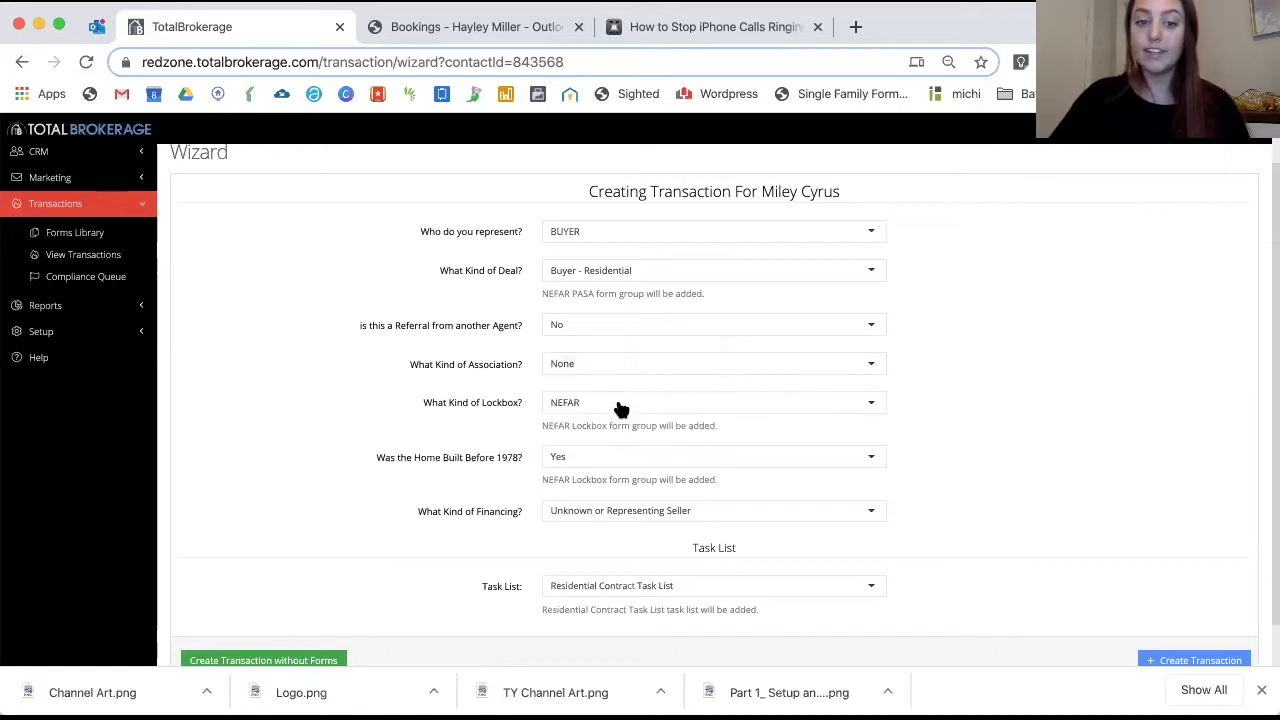
left_click(617, 402)
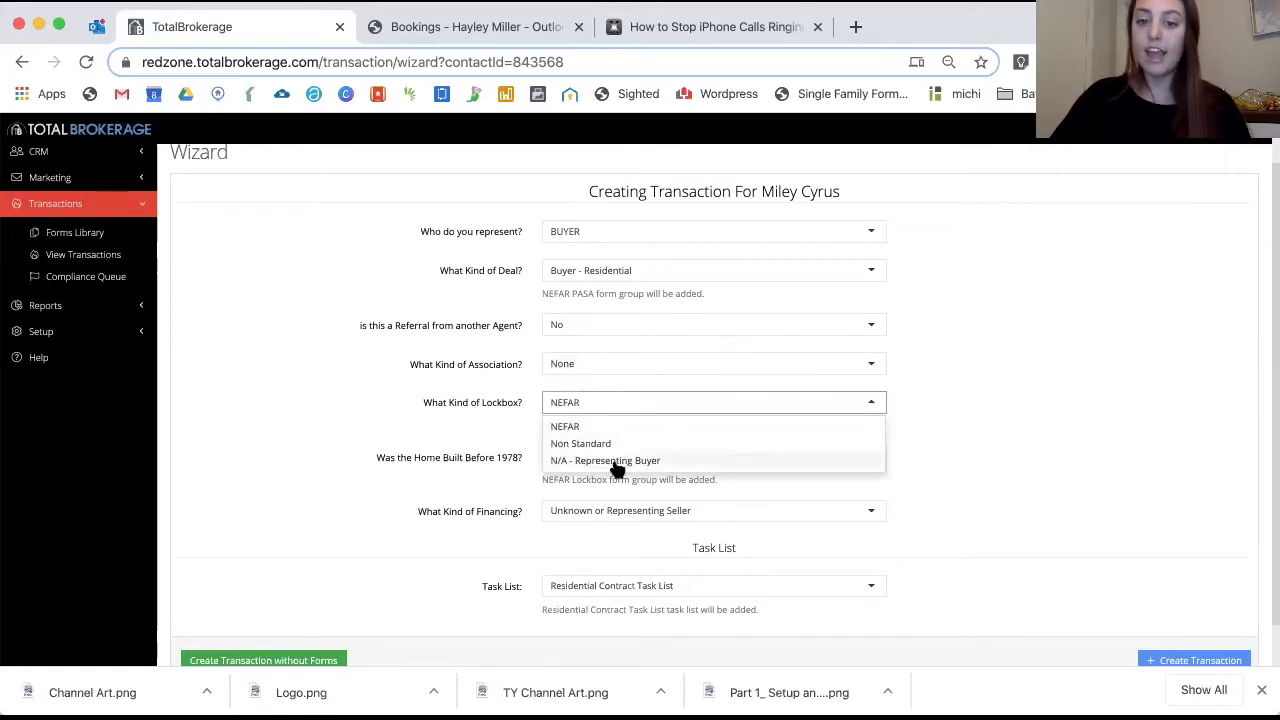
left_click(617, 460)
left_click(595, 446)
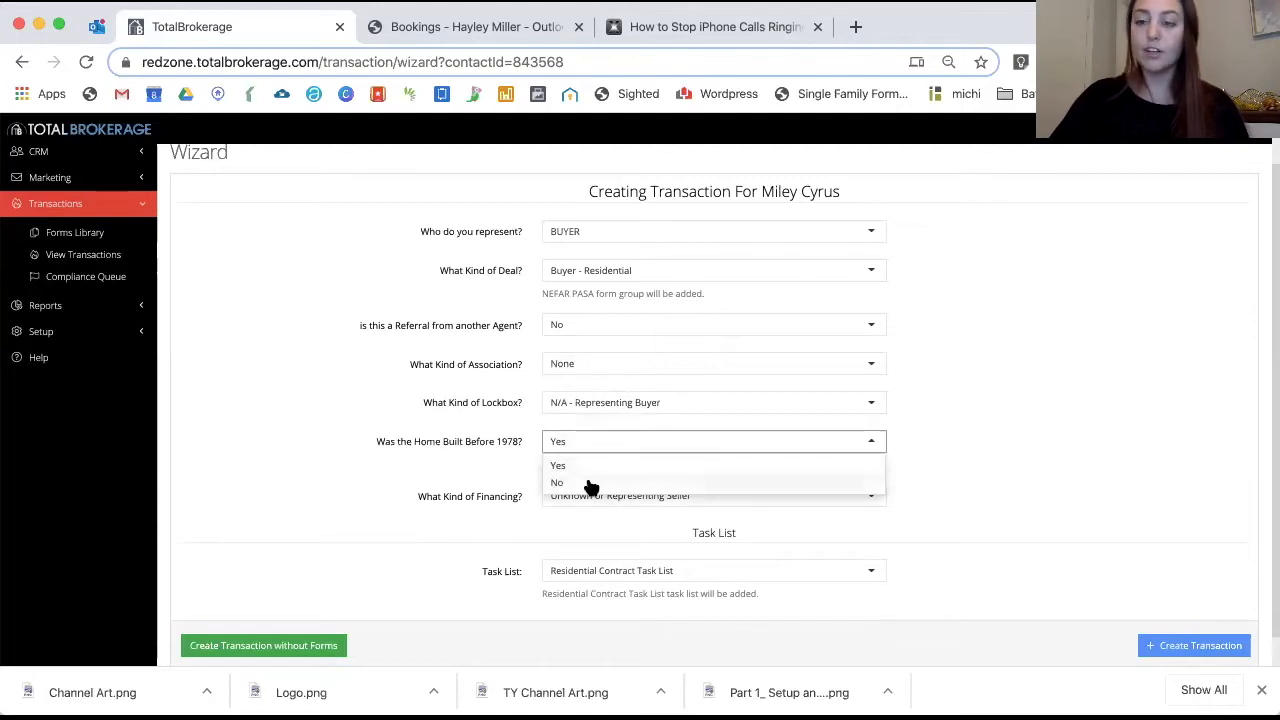
left_click(589, 483)
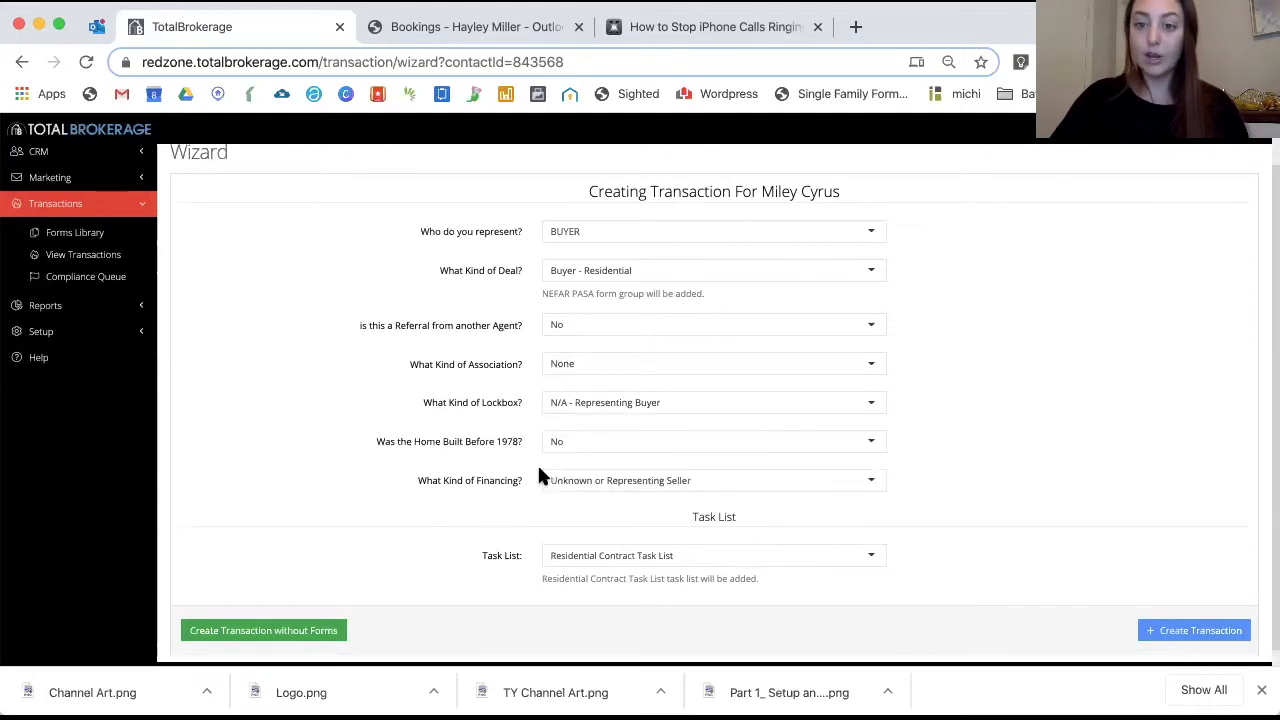
Choose Conventional financing and the Residential Contract Task List, then create the transaction
left_click(629, 479)
left_click(630, 538)
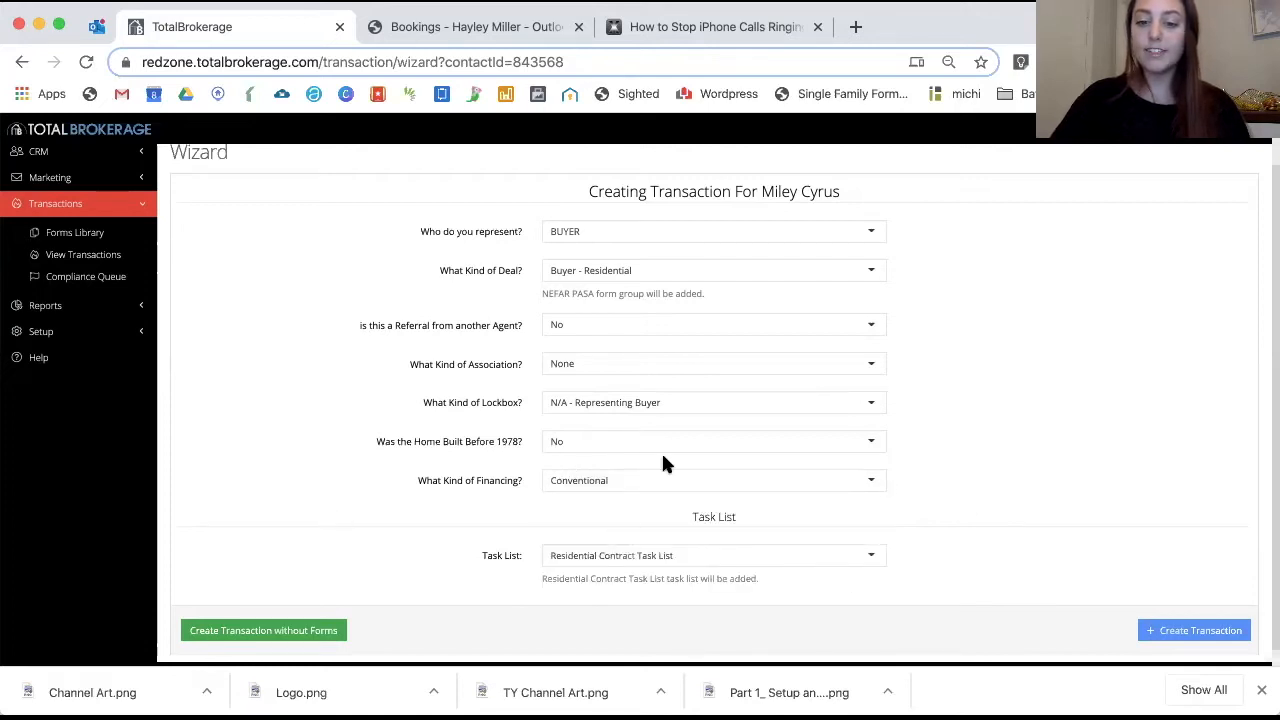
left_click(720, 556)
left_click(686, 582)
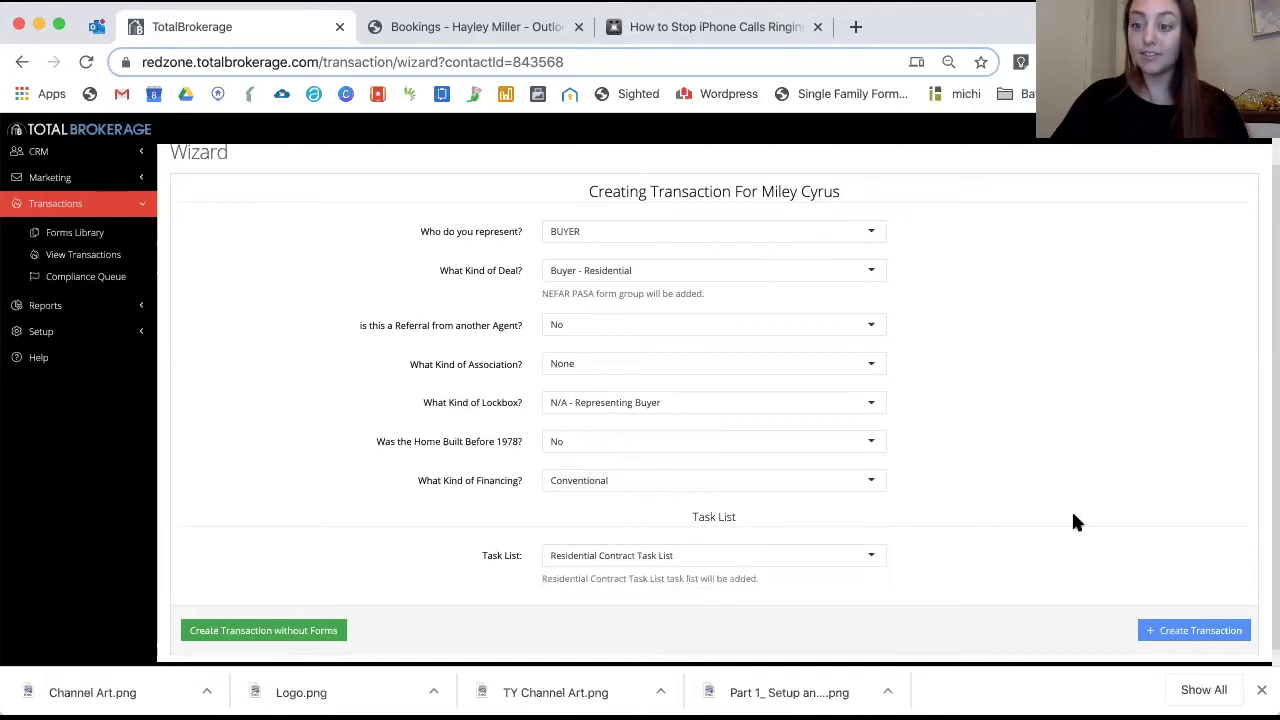
left_click(1190, 631)
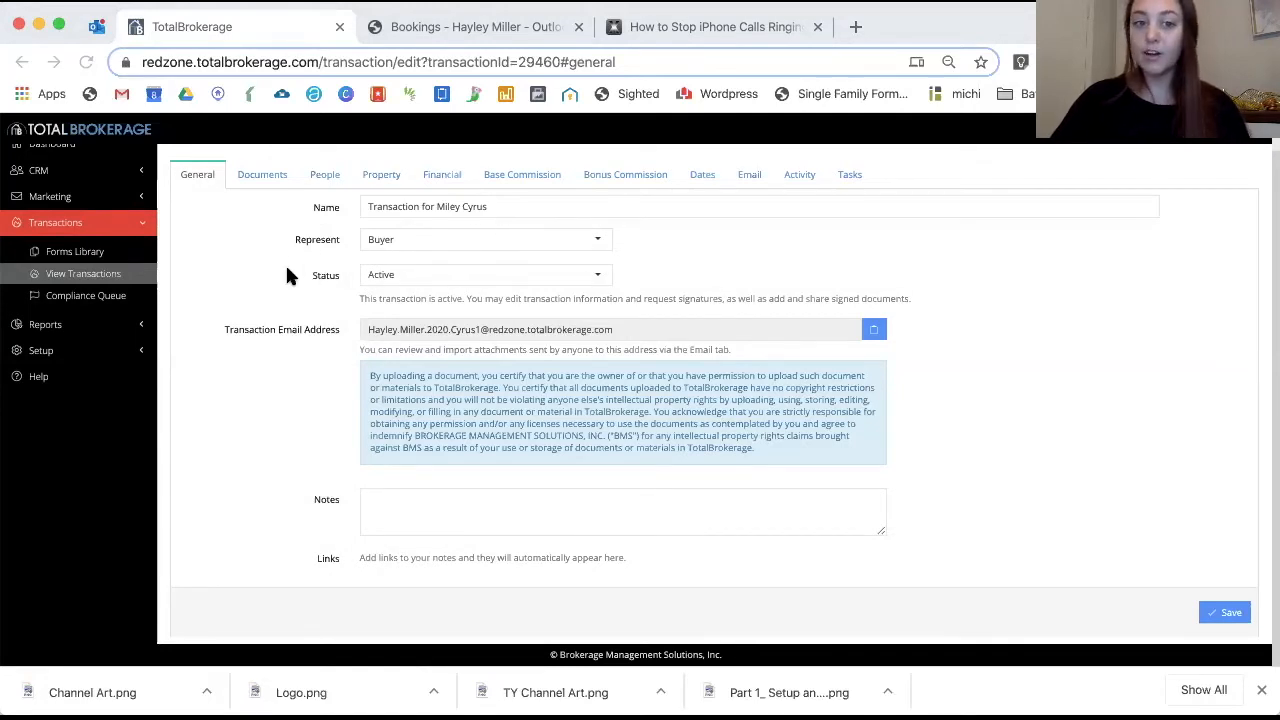
Keep the transaction status Active and view its NEFAR and CDA documents
left_click(407, 274)
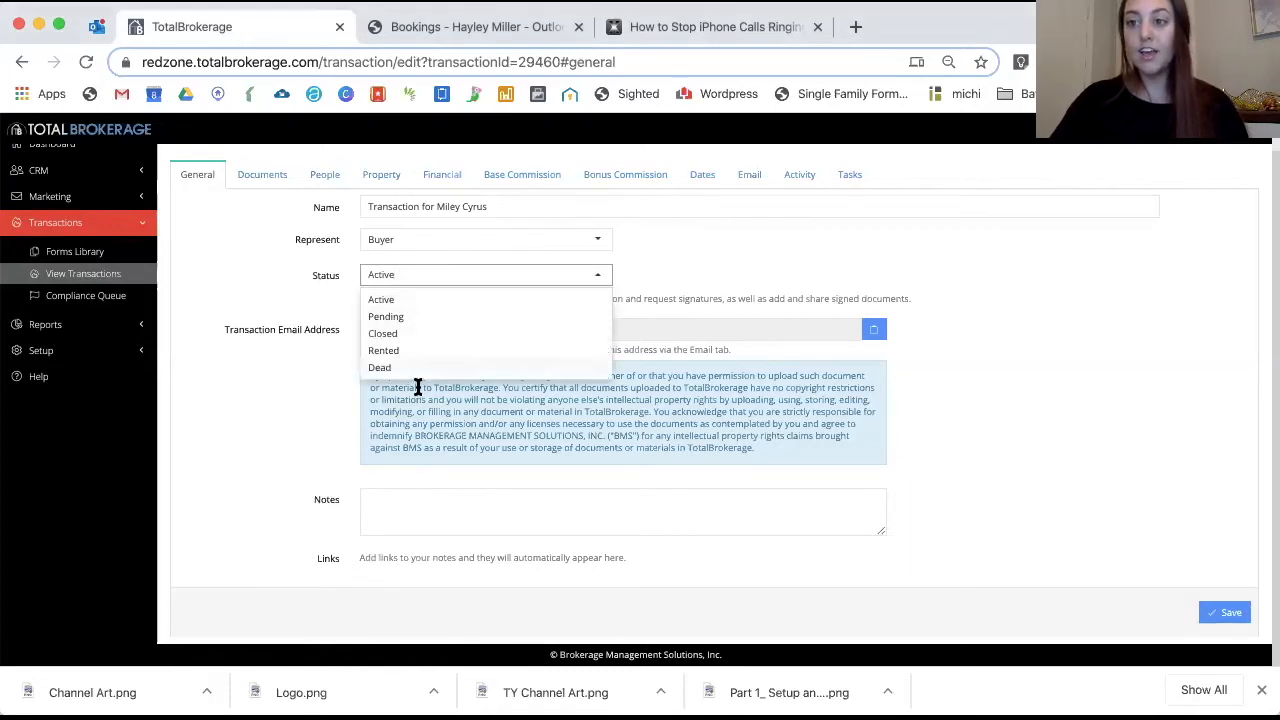
left_click(432, 297)
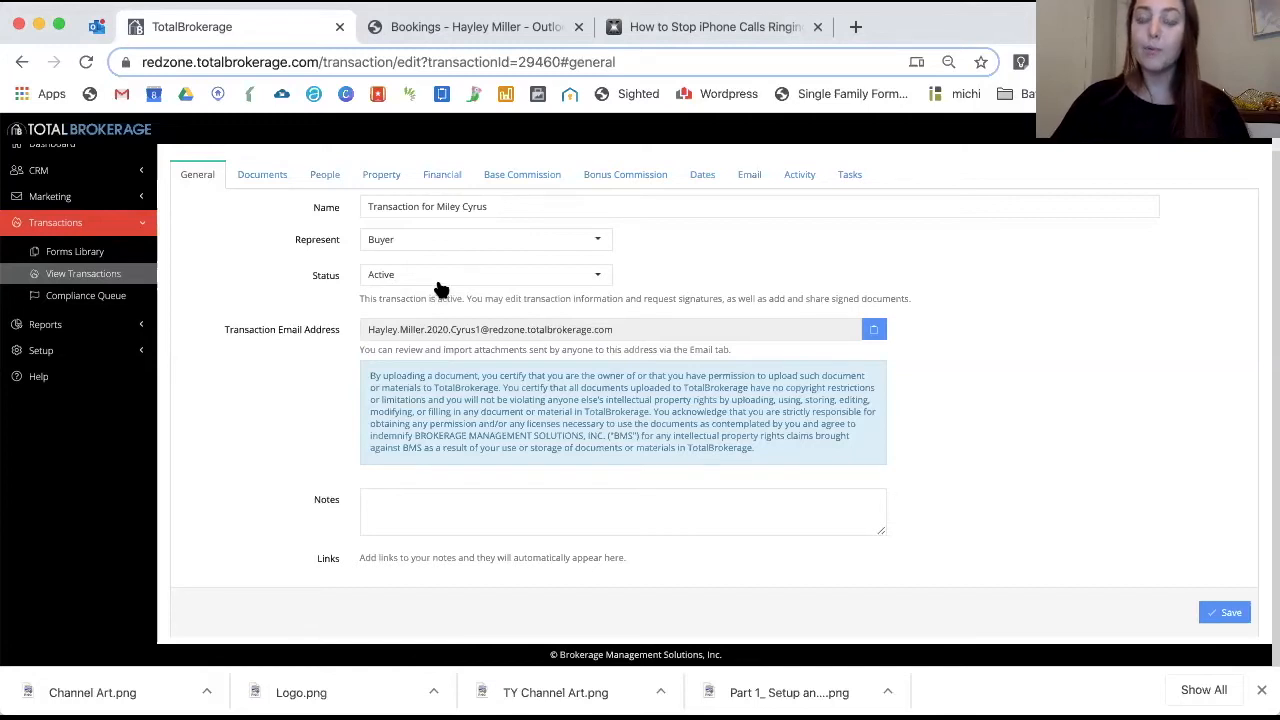
left_click(437, 280)
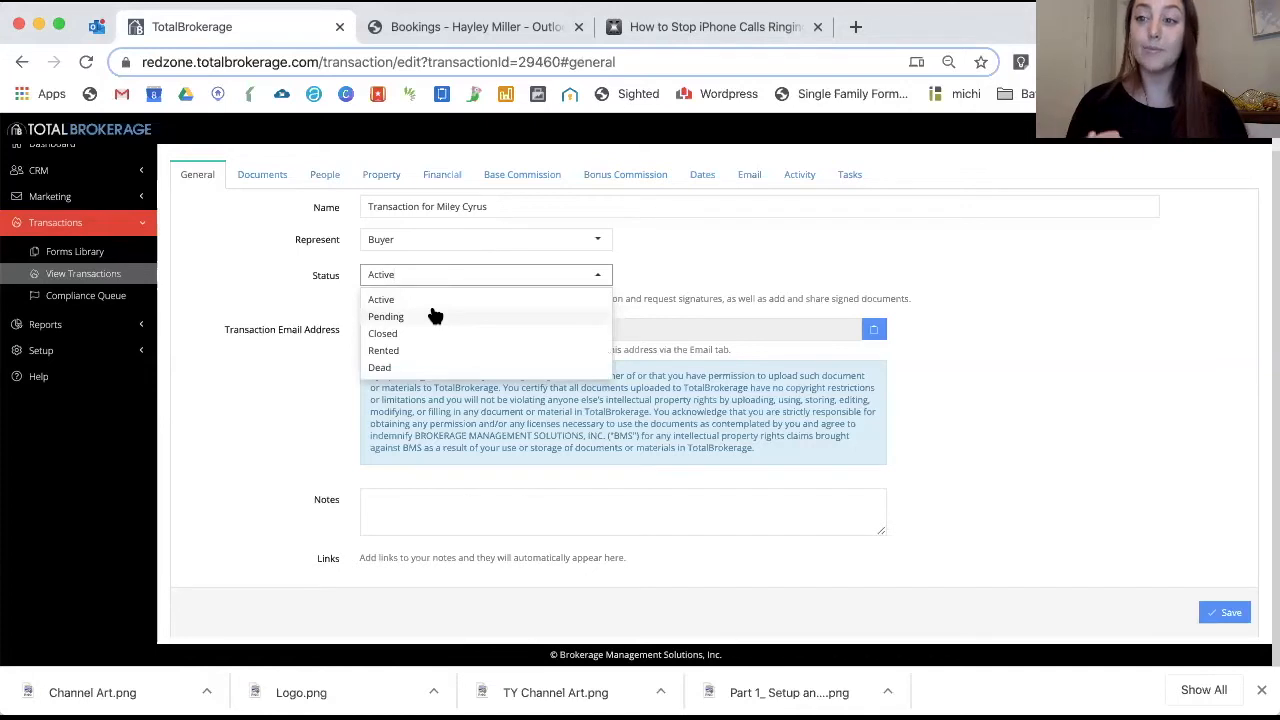
left_click(415, 299)
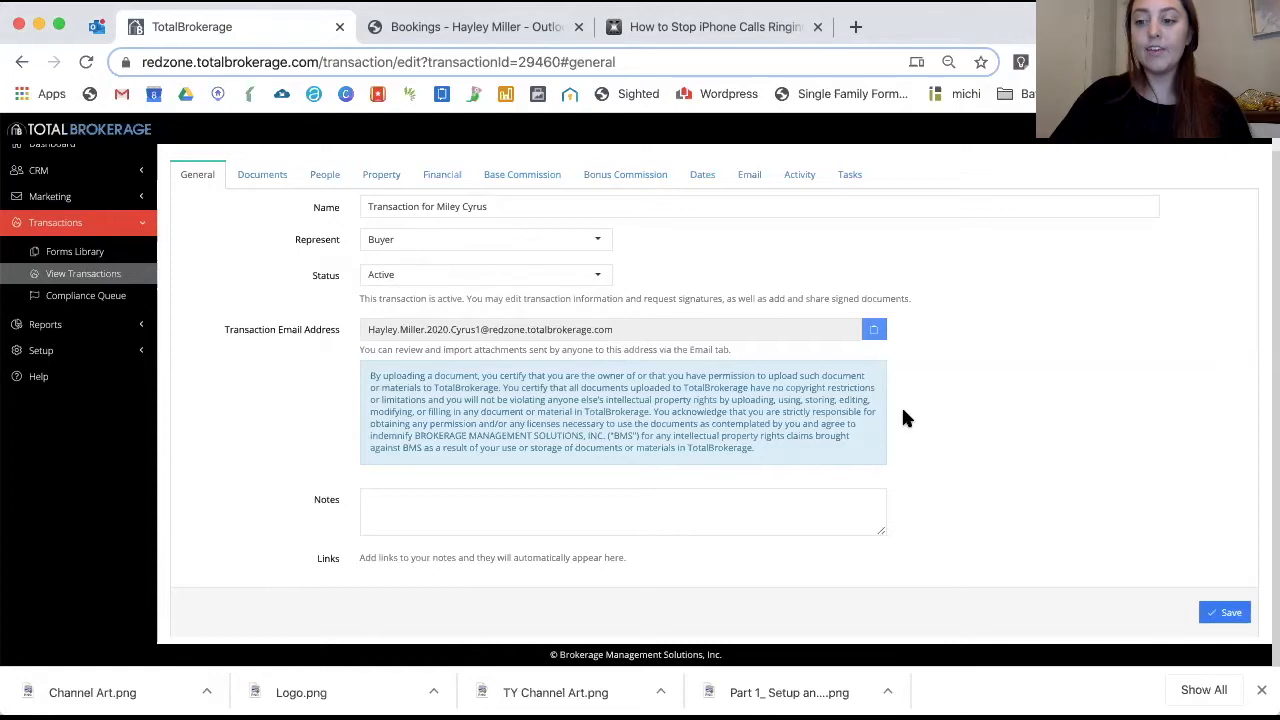
left_click(275, 177)
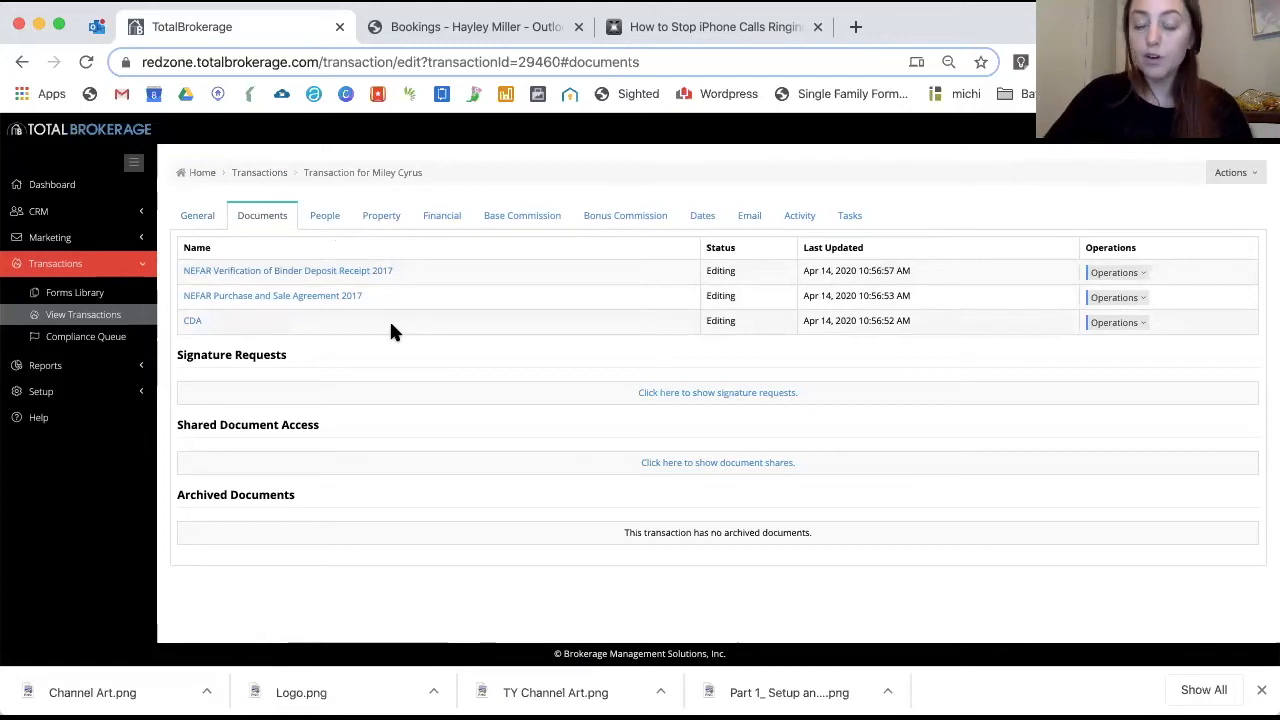
Add an additional agent to the transaction by searching for and selecting them
left_click(324, 215)
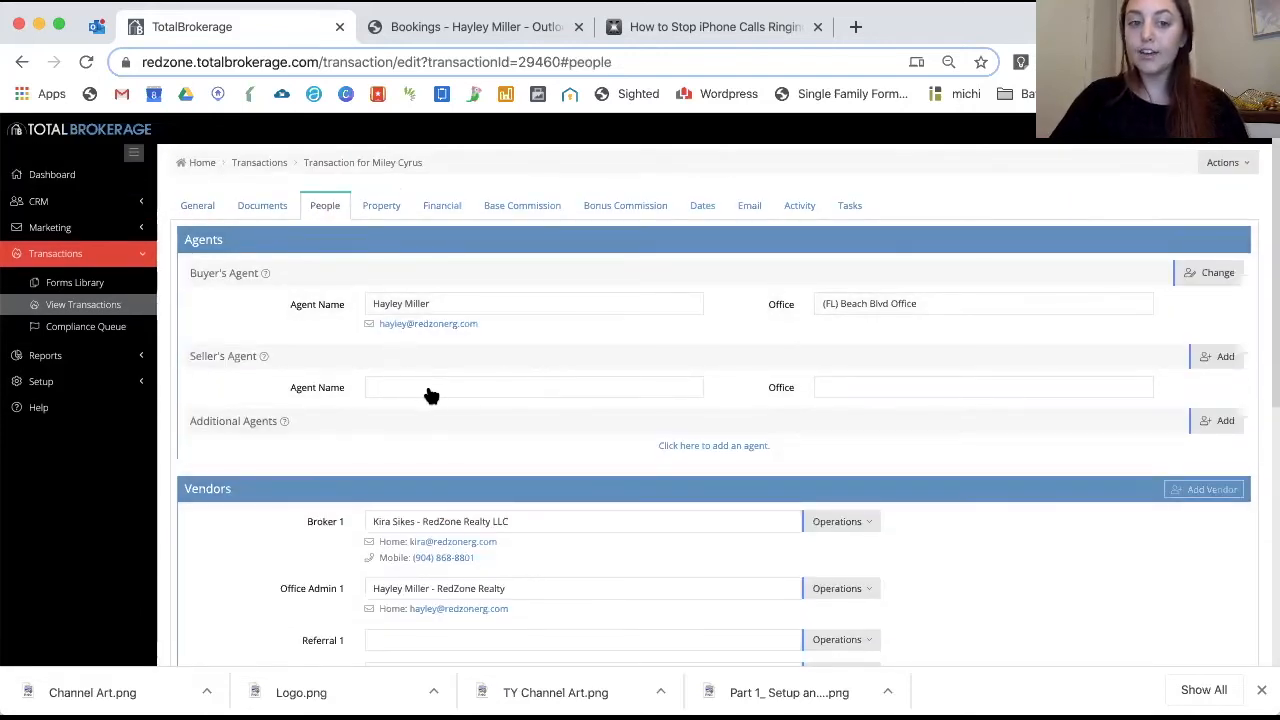
left_click(736, 446)
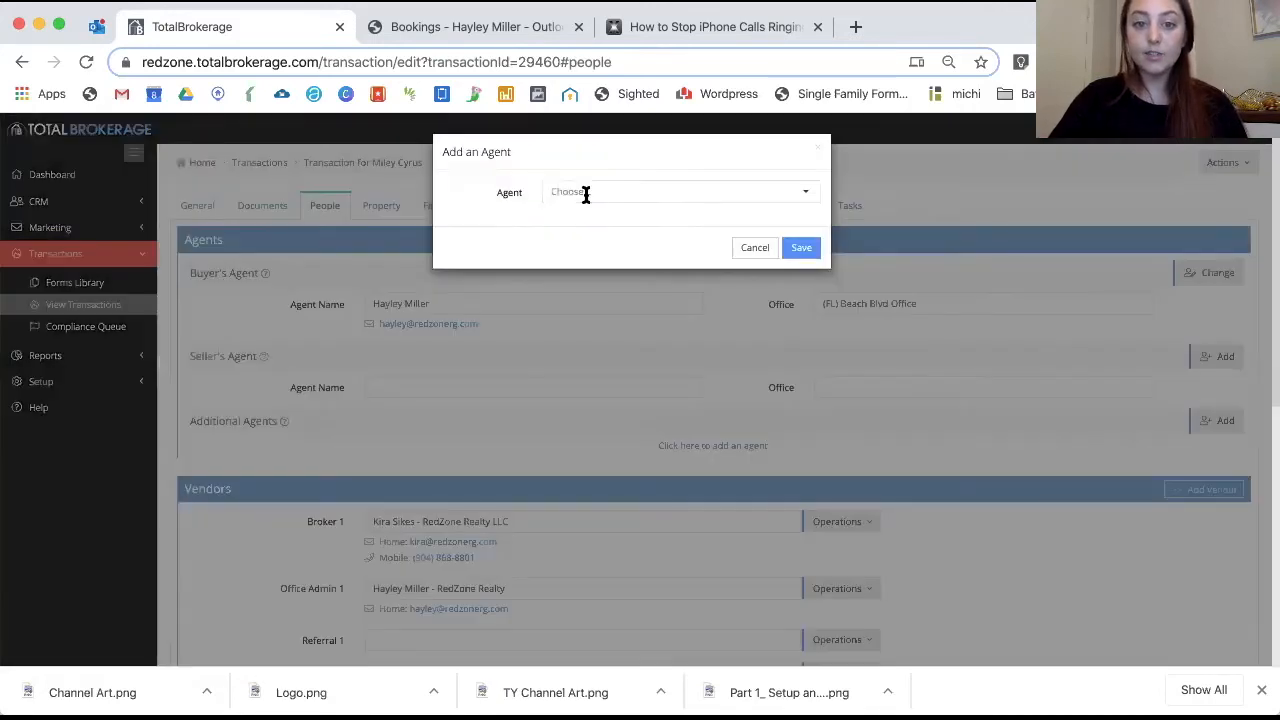
left_click(586, 192)
type("kira")
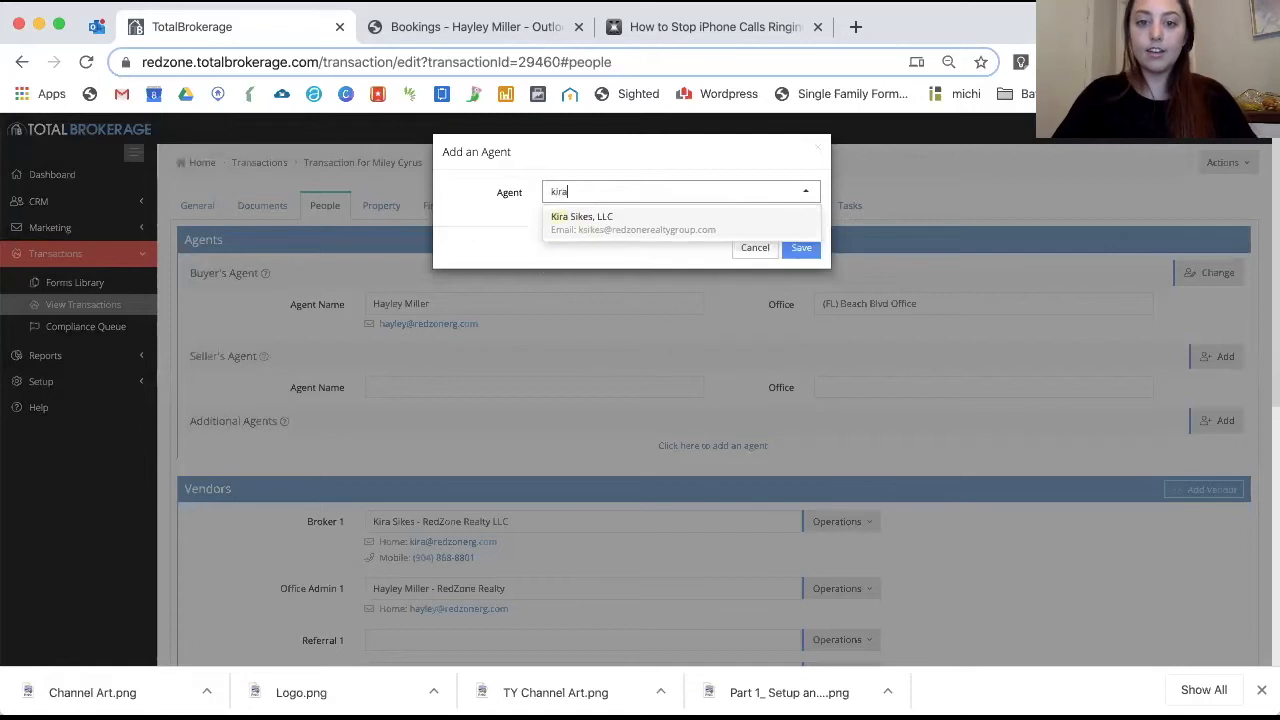
left_click(606, 220)
left_click(802, 250)
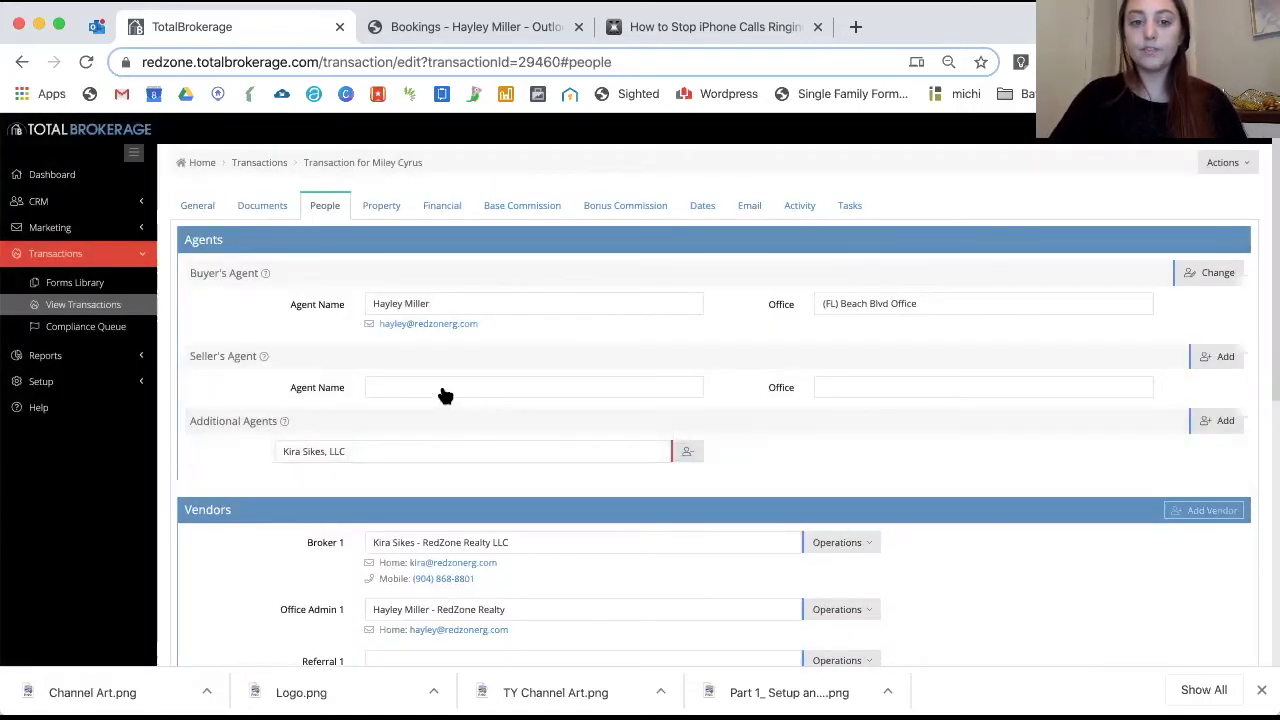
Assign the seller's agent from the vendor list and save it
left_click(415, 365)
left_click(591, 191)
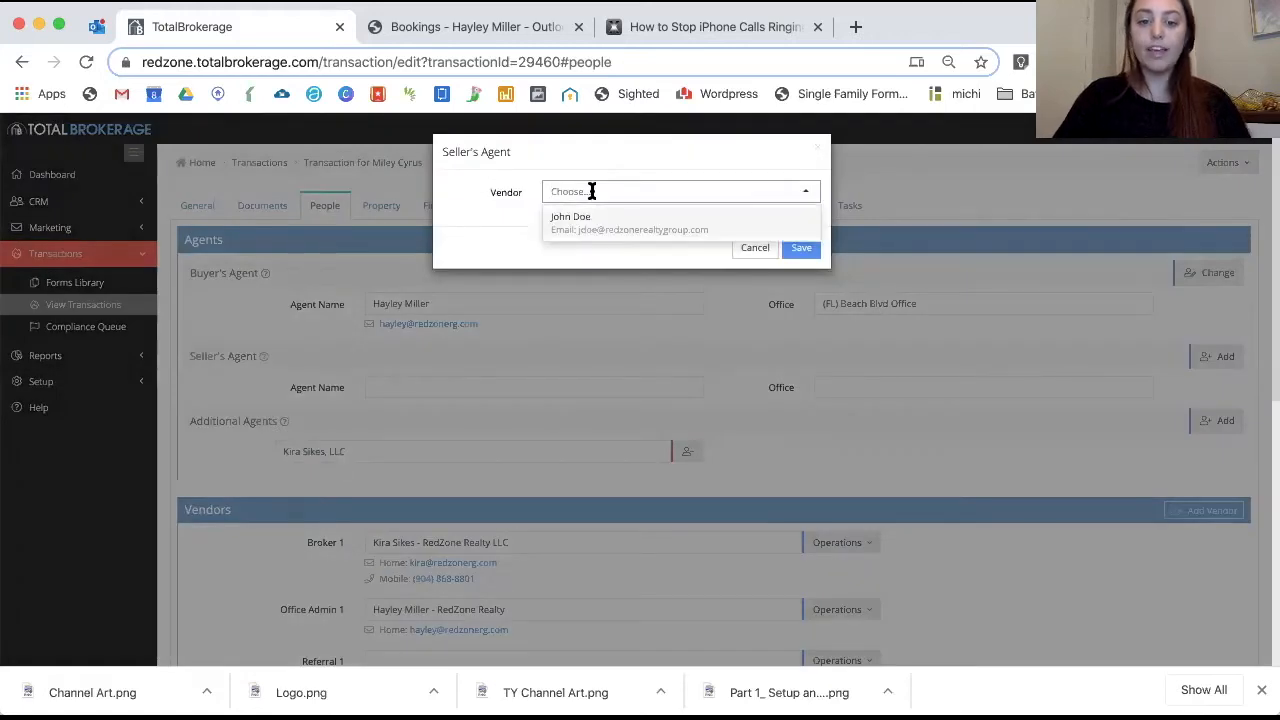
left_click(596, 228)
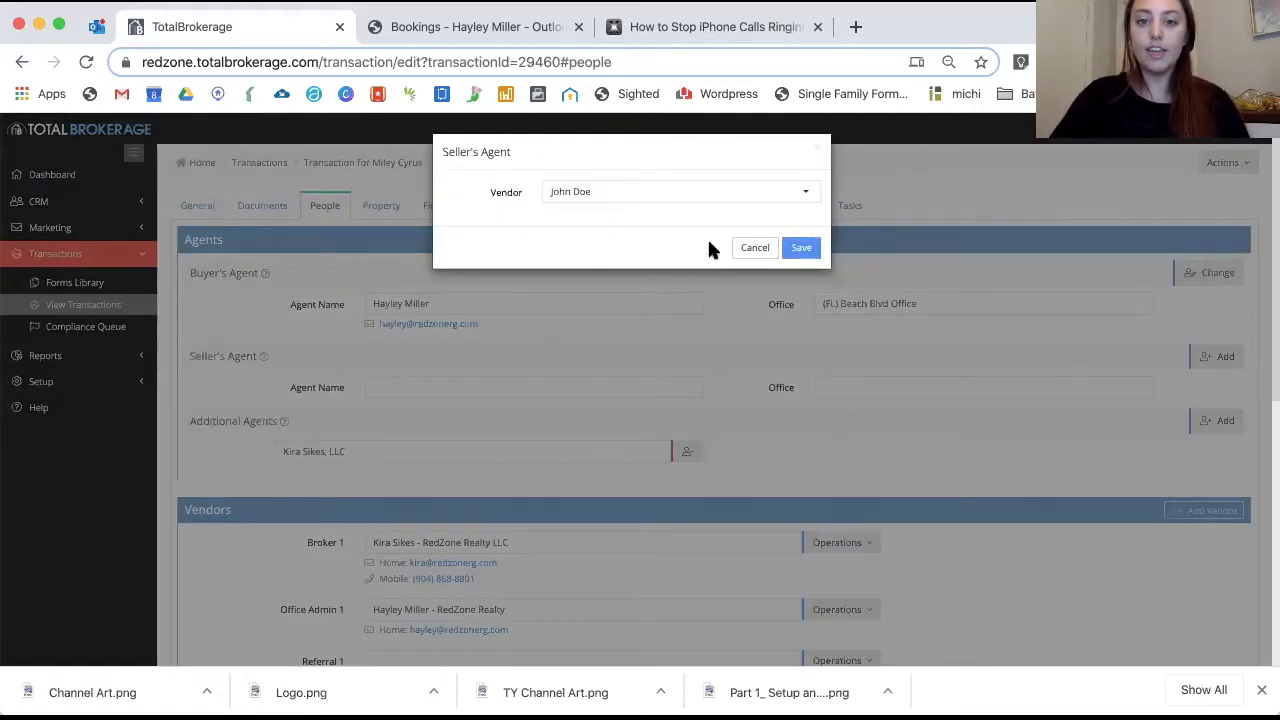
left_click(811, 252)
Review the transaction's people list, then go to its Property details
scroll(759, 405, "down", 2)
scroll(760, 410, "down", 4)
scroll(500, 300, "up", 1)
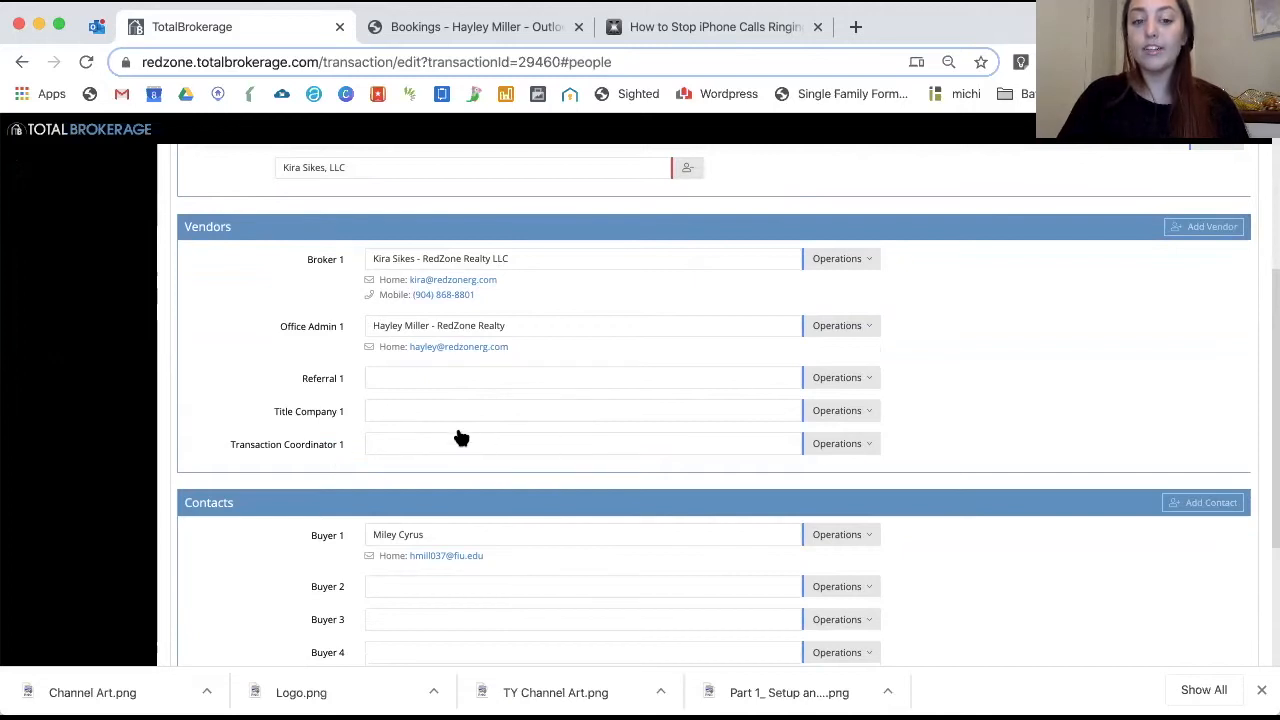
scroll(484, 440, "down", 5)
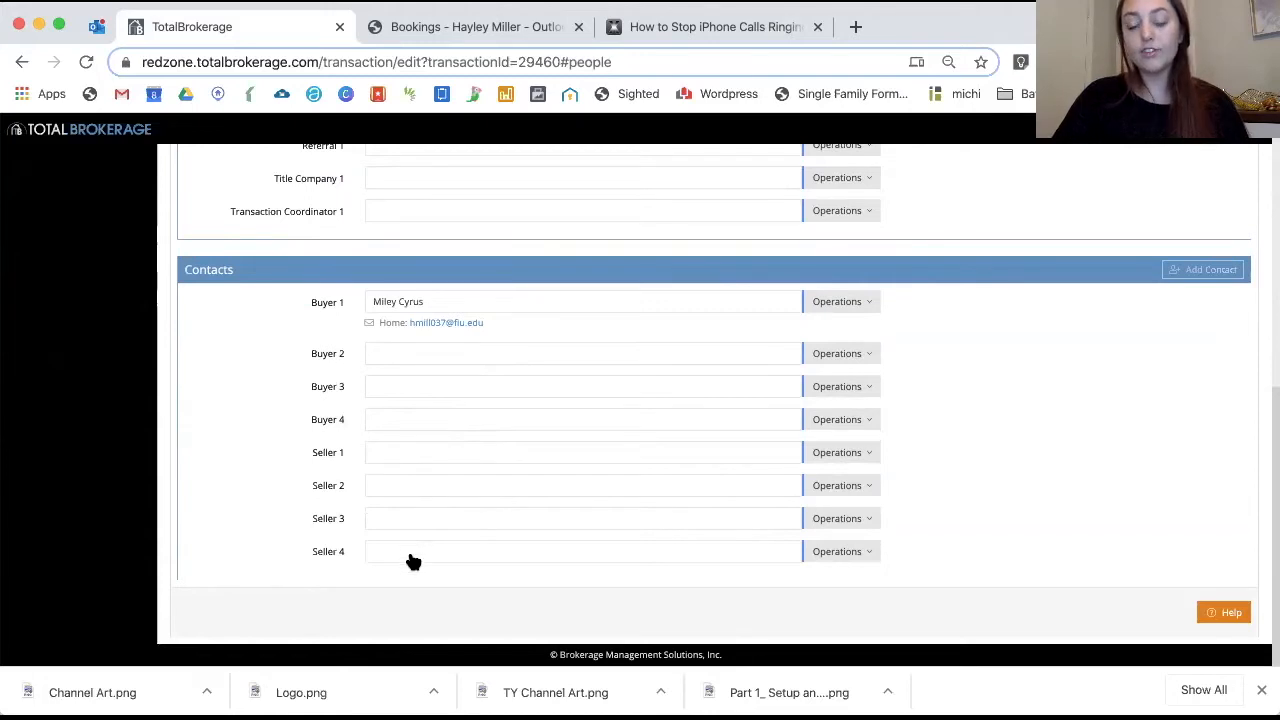
scroll(953, 432, "up", 1)
scroll(953, 432, "up", 3)
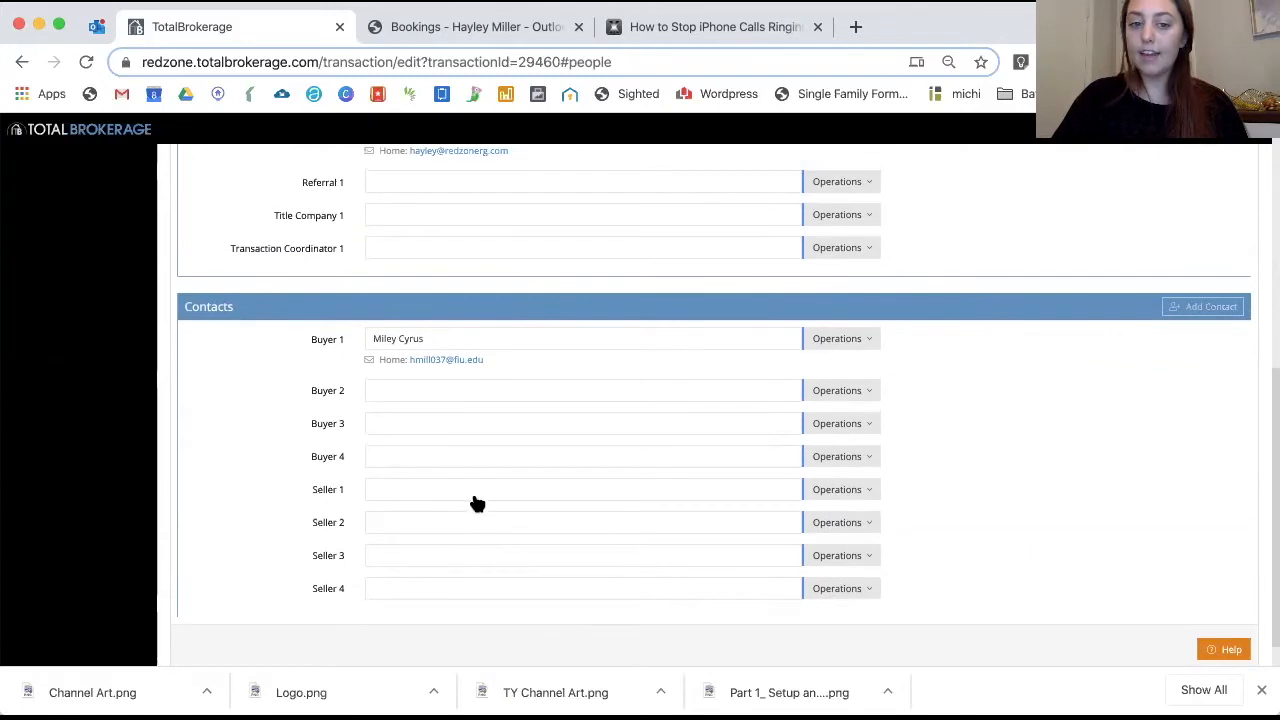
scroll(552, 497, "up", 5)
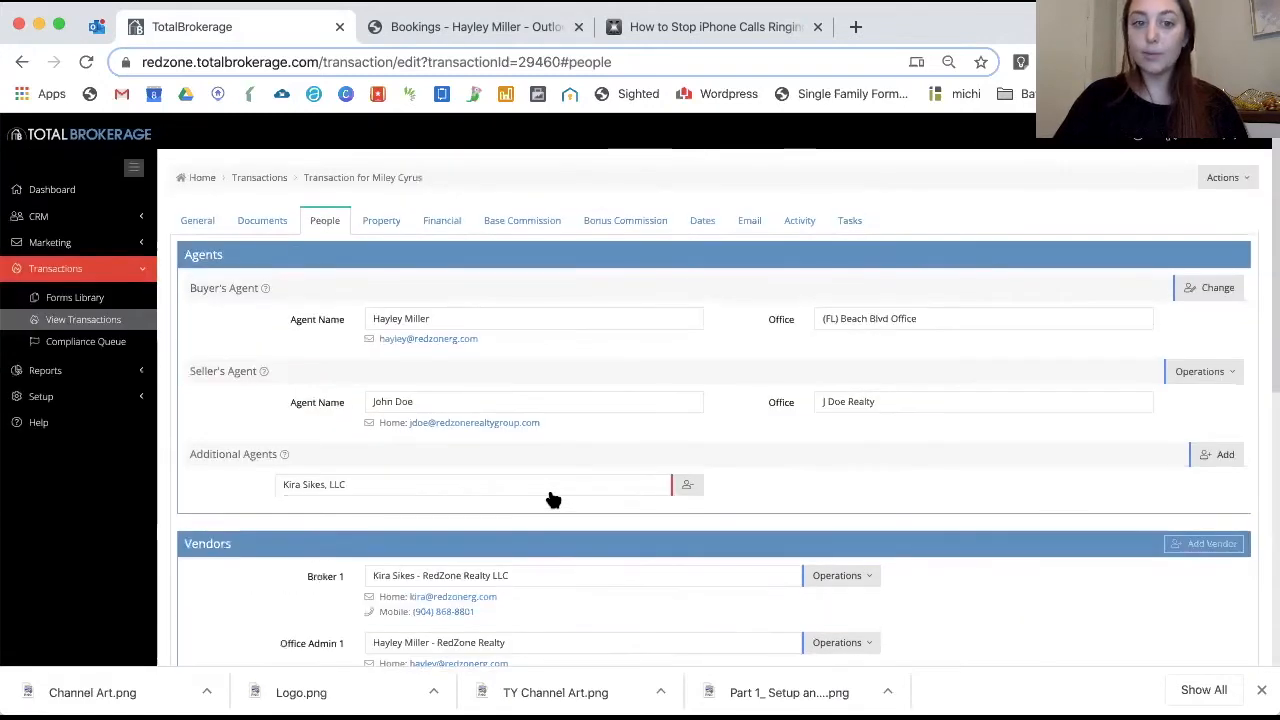
left_click(381, 216)
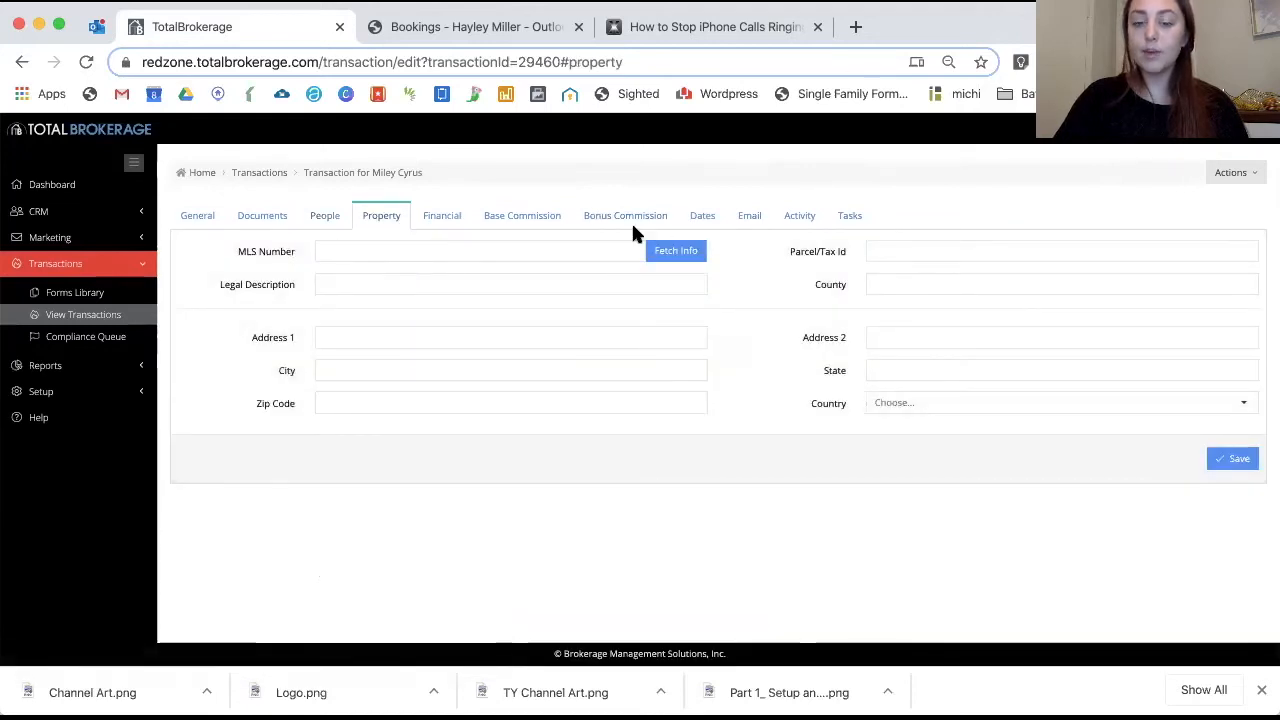
Load the realMLS website in a new browser tab
left_click(856, 28)
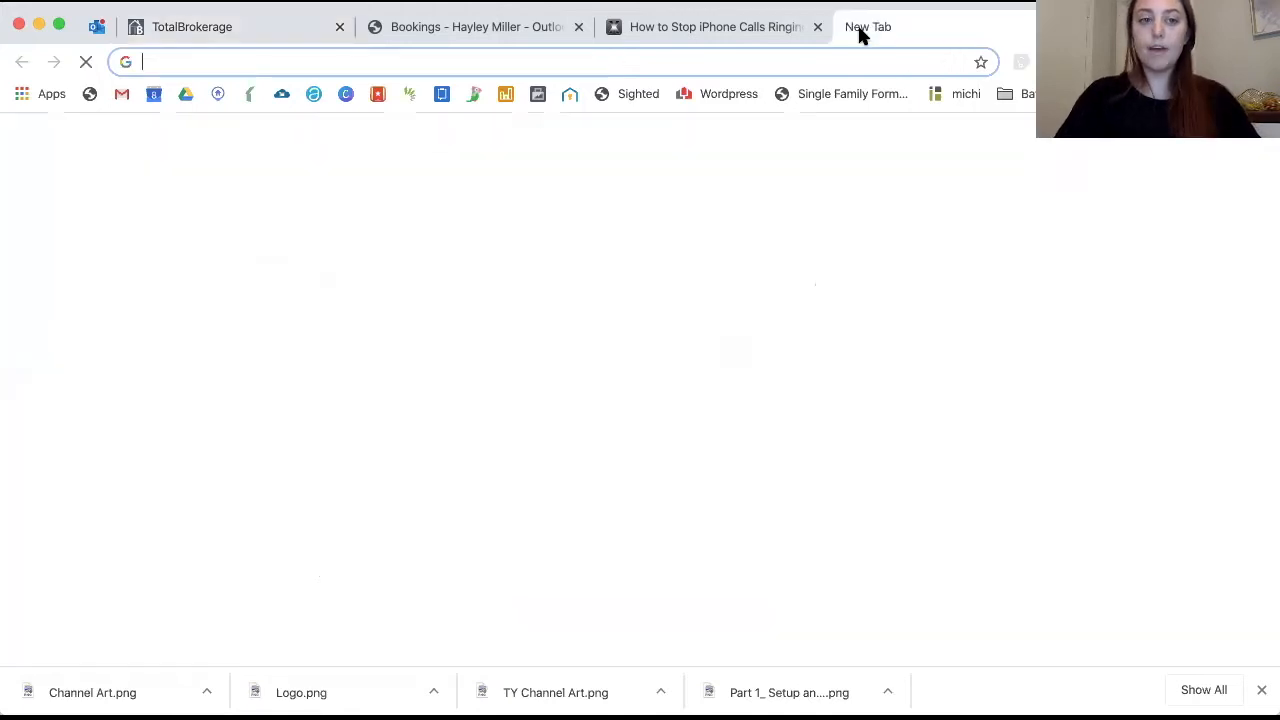
type("realm")
key("Return")
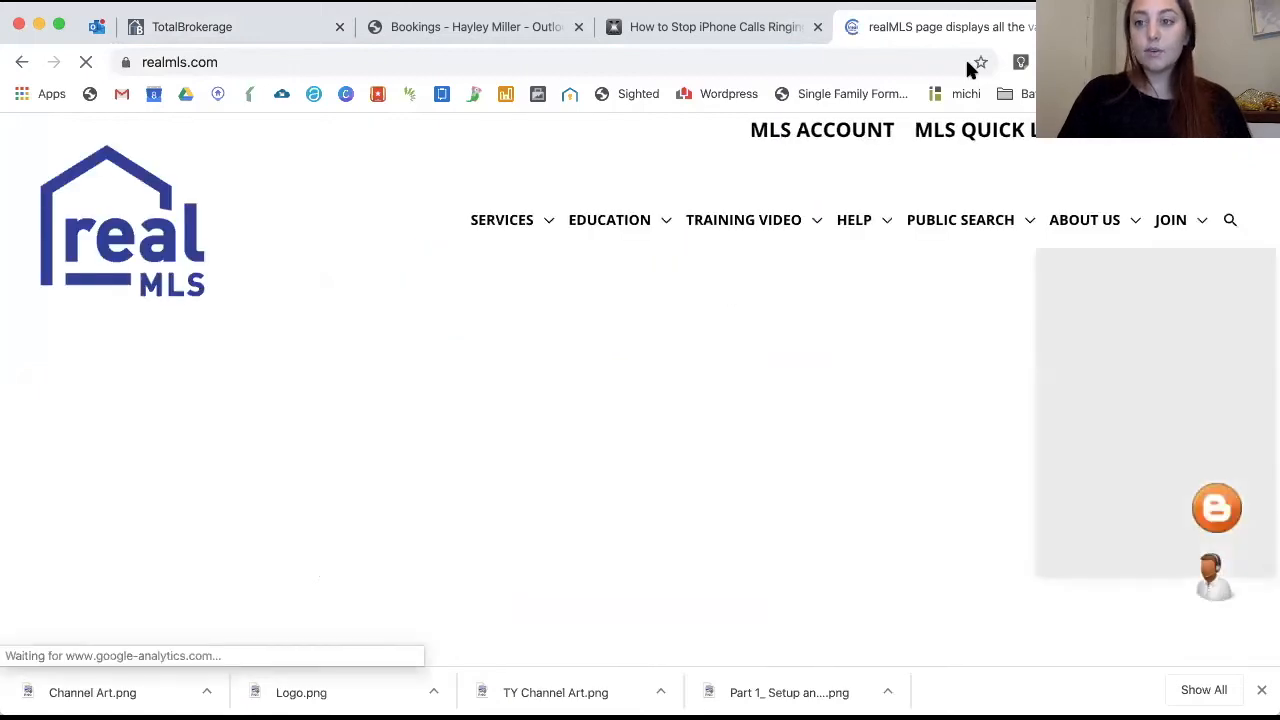
Sign in to realMLS using the saved username and password
left_click(1176, 212)
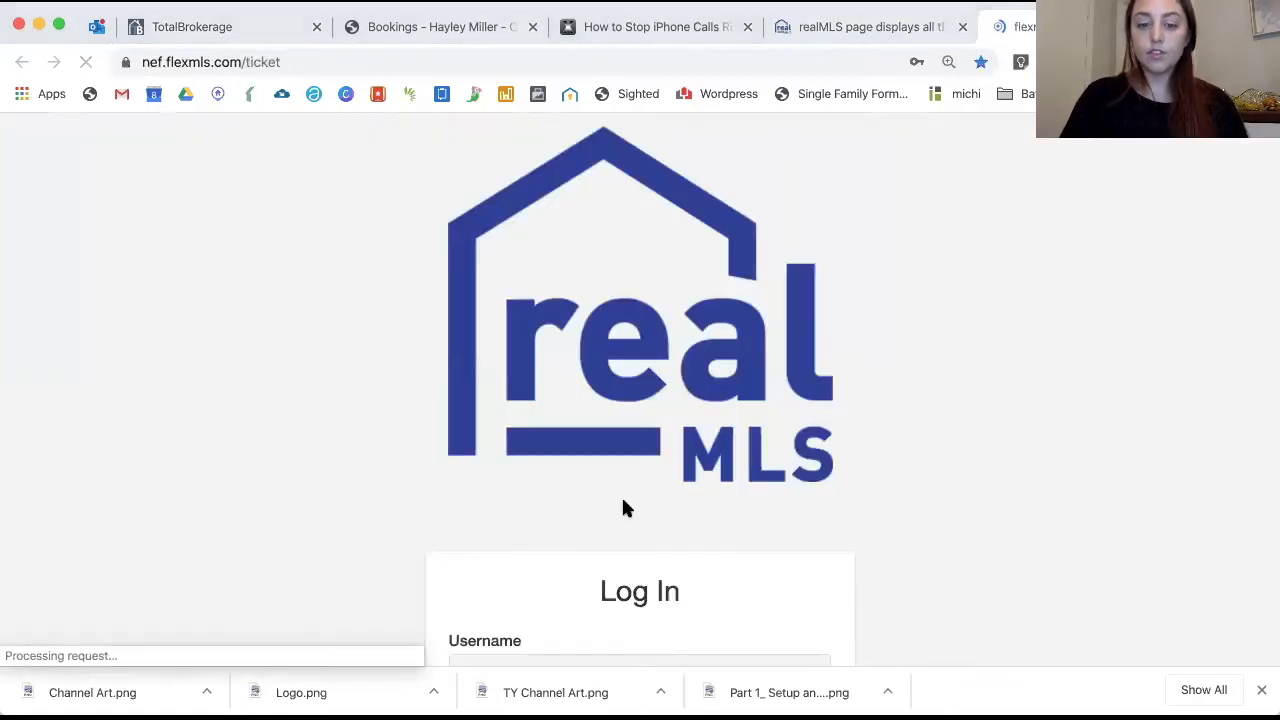
left_click(588, 588)
left_click(778, 646)
left_click(794, 497)
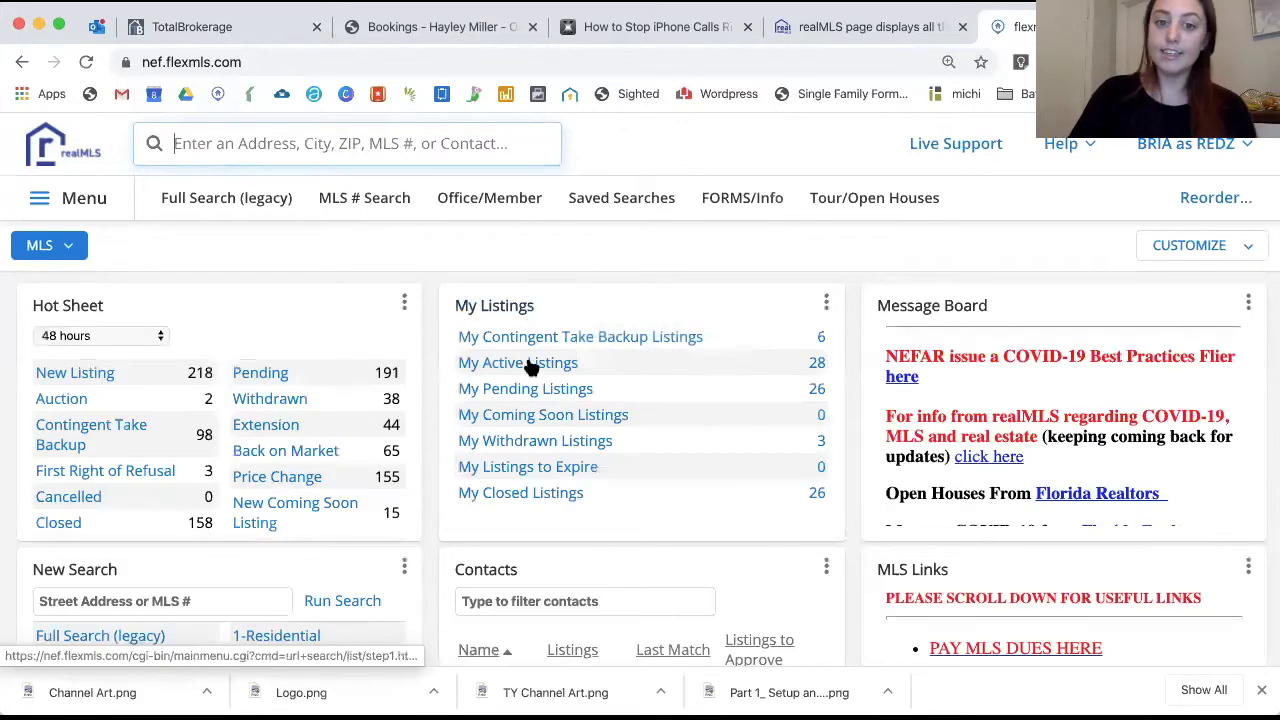
Copy MLS number 1047581 from My Active Listings into the transaction's MLS Number and fetch details
left_click(531, 366)
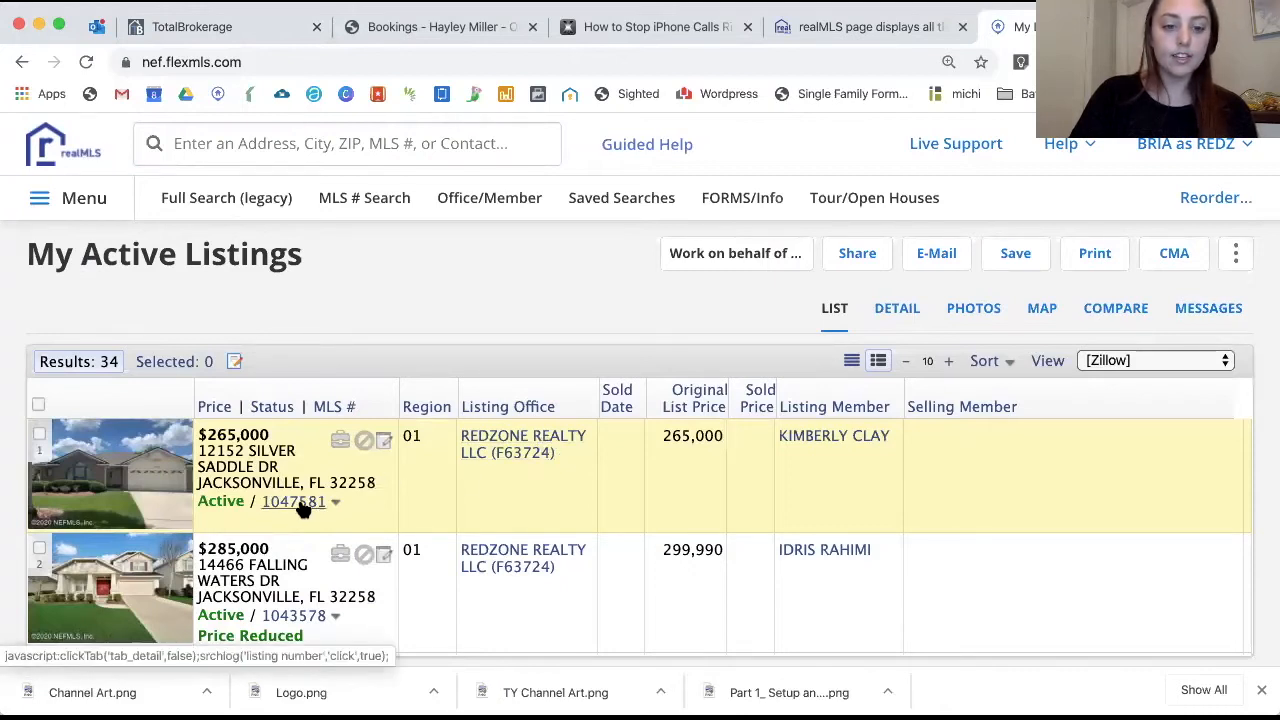
left_click_drag(257, 508, 325, 508)
key("super+c")
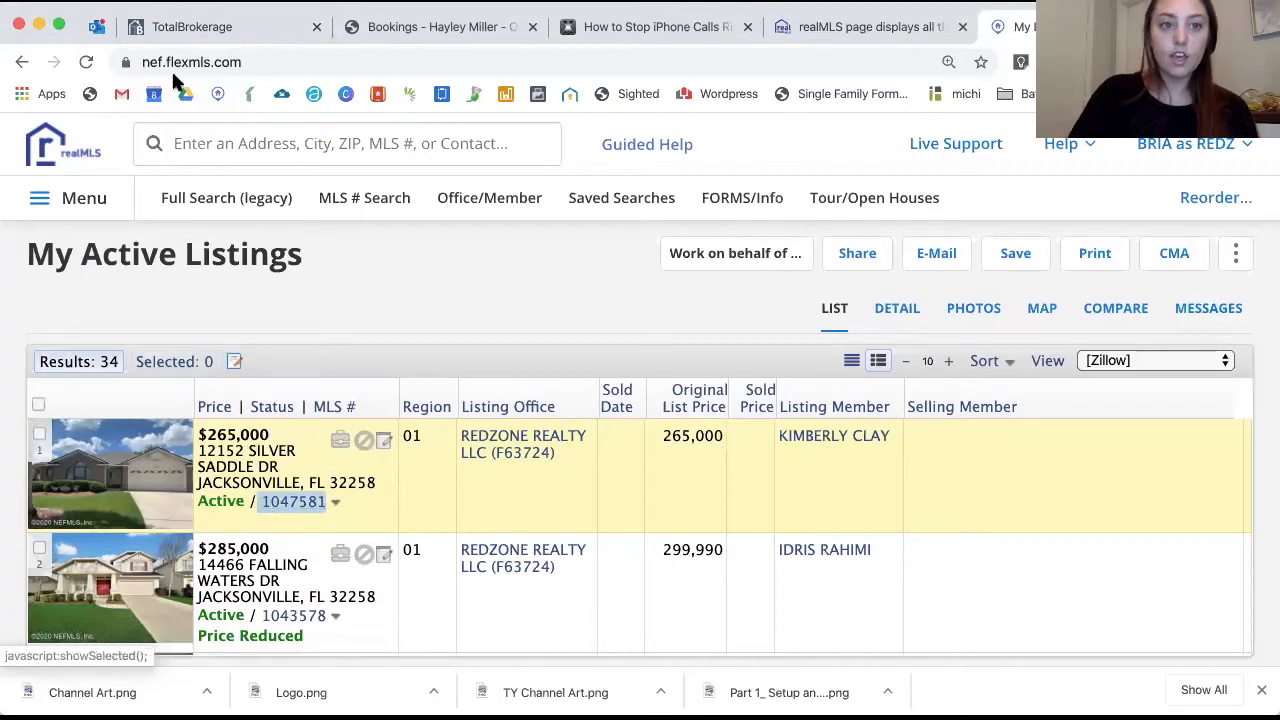
left_click(191, 31)
left_click(343, 248)
key("super+v")
left_click(676, 251)
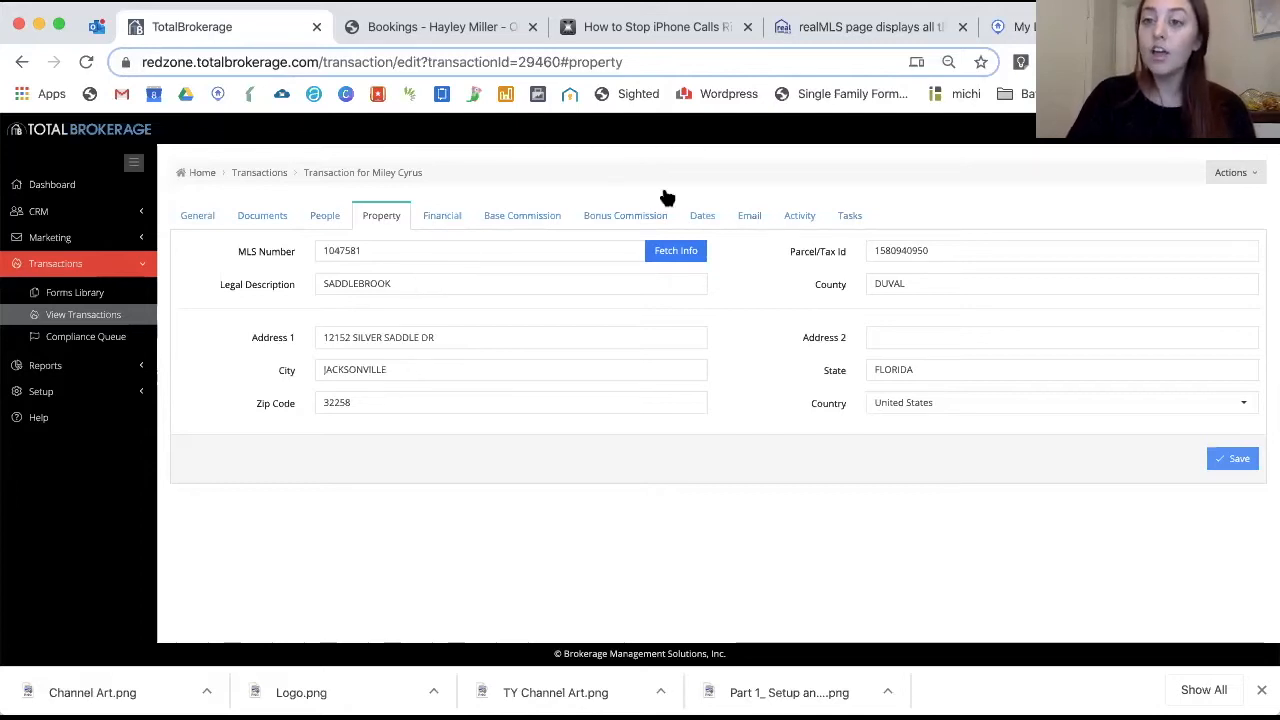
Return to the realMLS My Active Listings page
left_click(1012, 30)
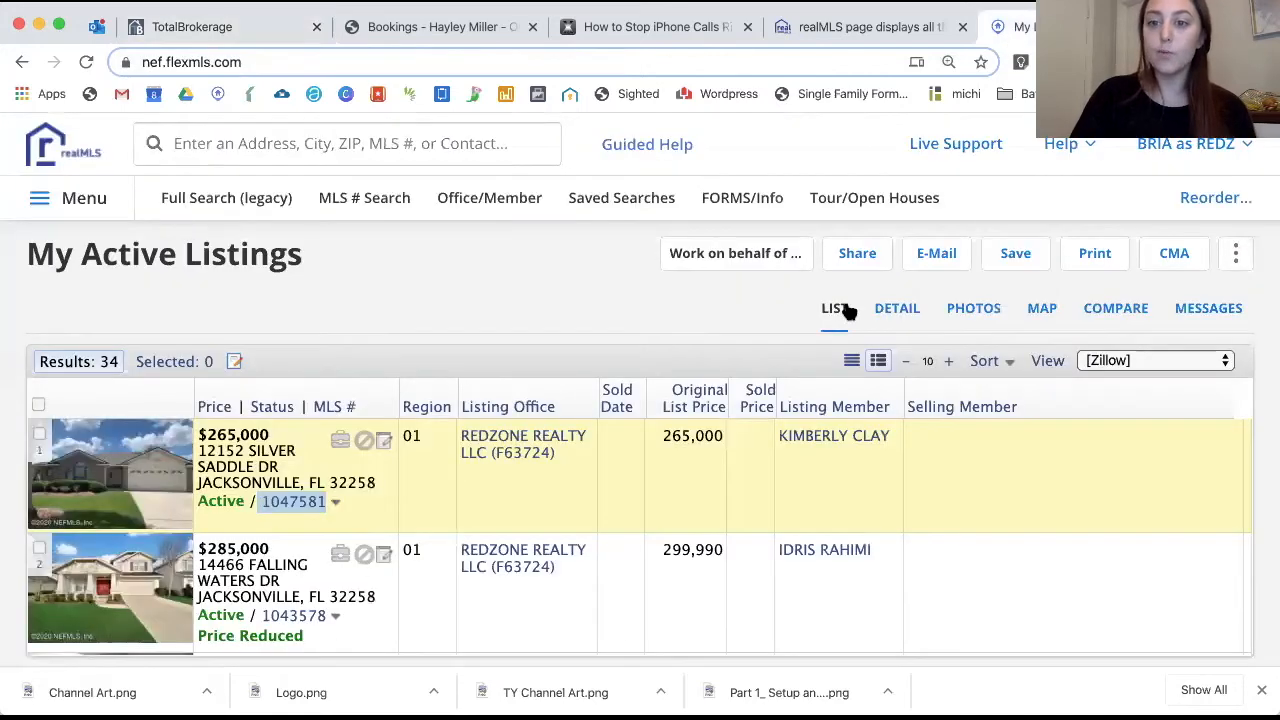
left_click(894, 312)
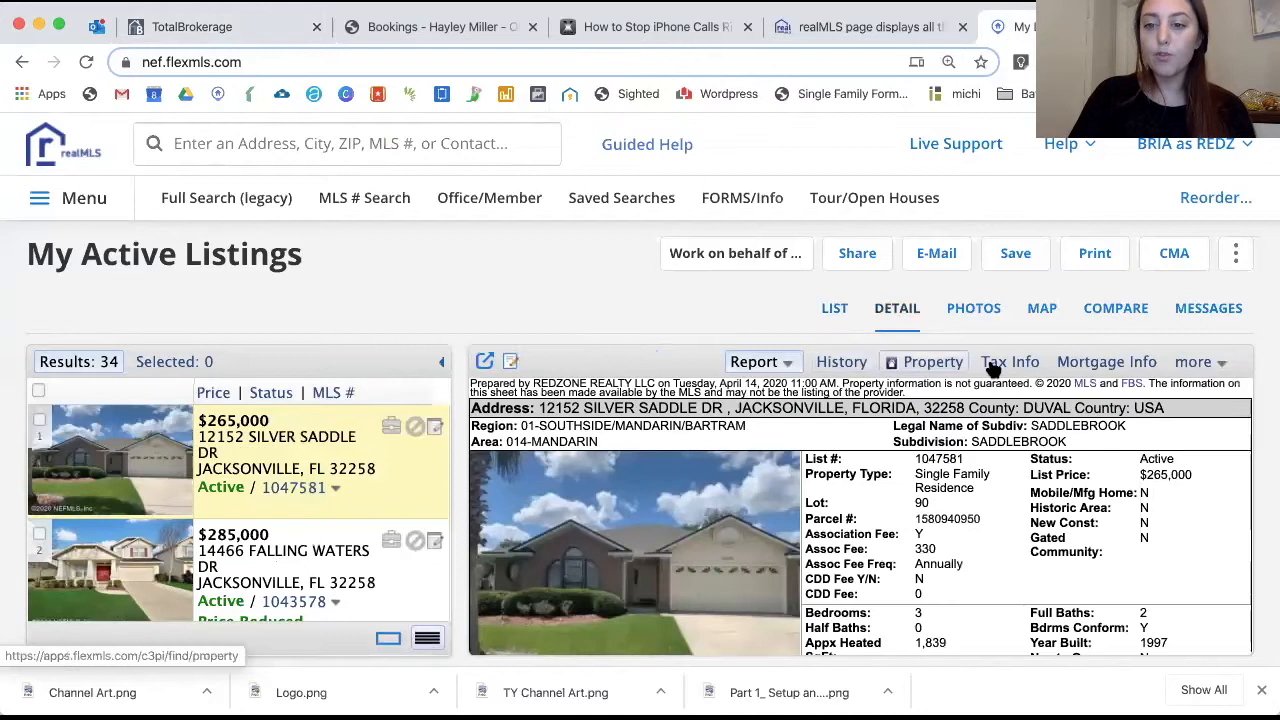
left_click(995, 365)
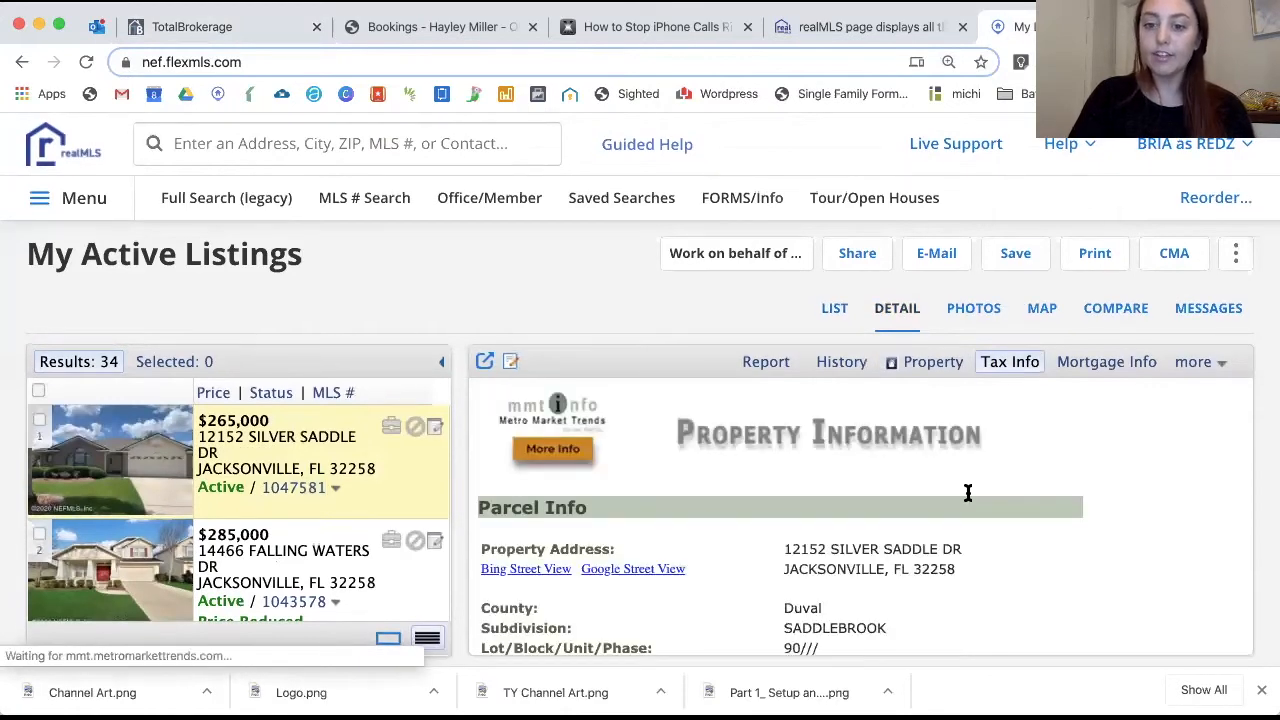
scroll(968, 493, "down", 5)
left_click_drag(803, 563, 524, 565)
key("super+c")
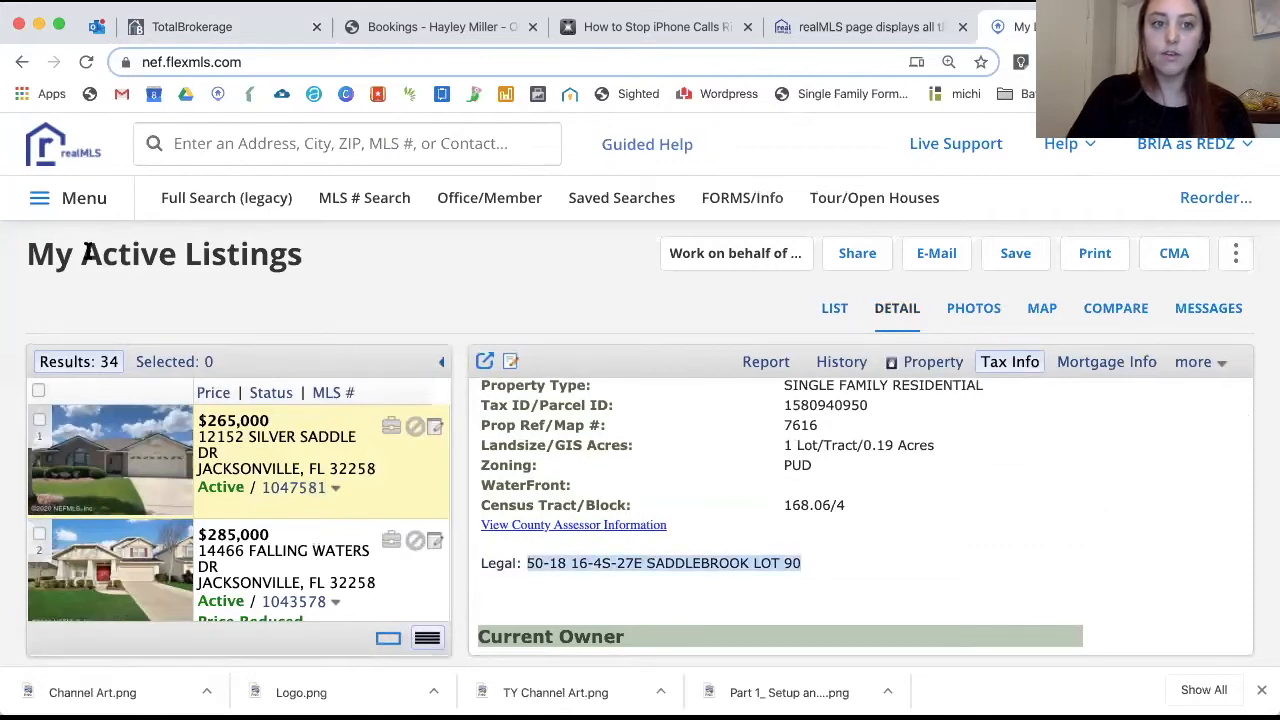
left_click(205, 28)
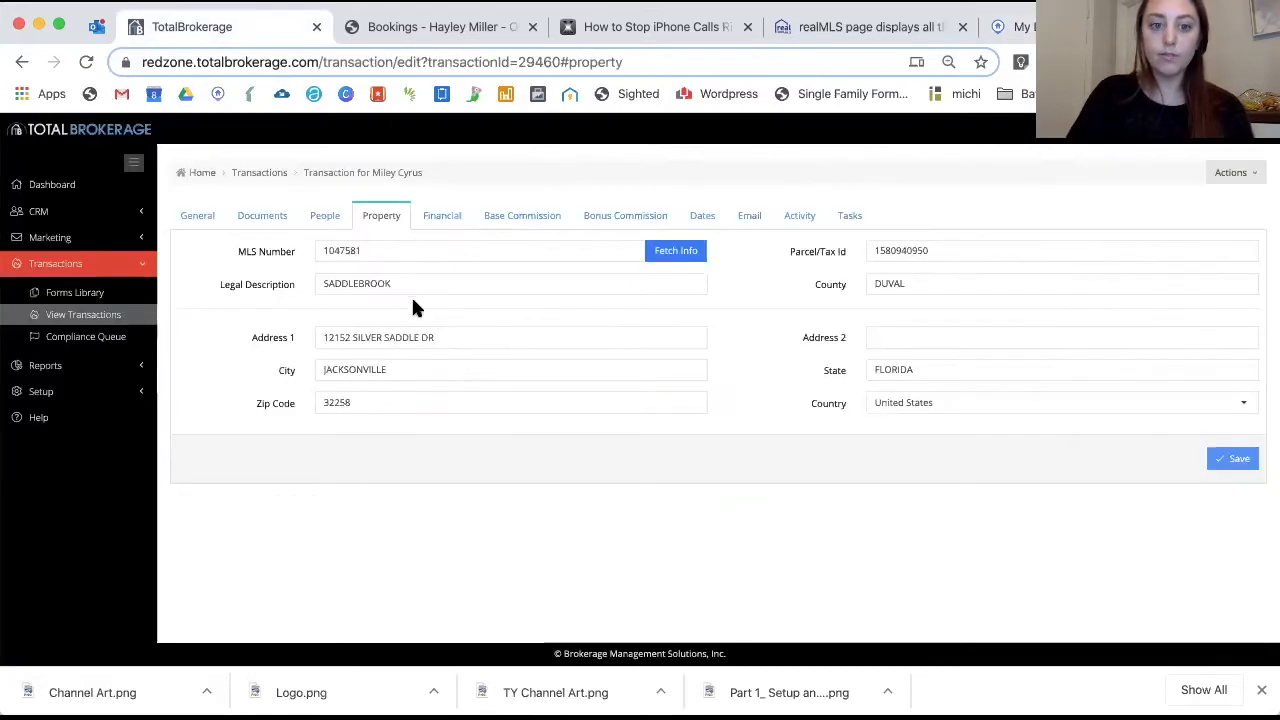
Replace the legal description with 50-18 16-4S-27E SADDLEBROOK LOT 90, save, and open Financials
left_click_drag(414, 286, 270, 284)
key("super+v")
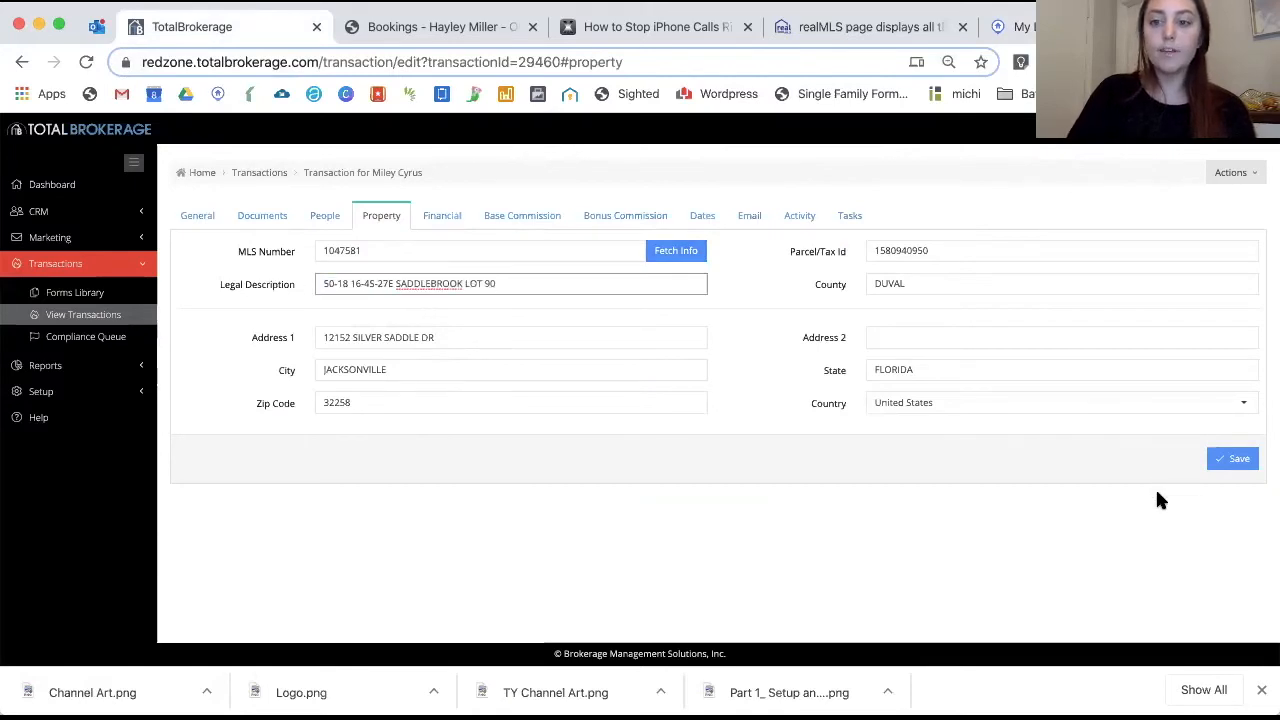
left_click(1232, 464)
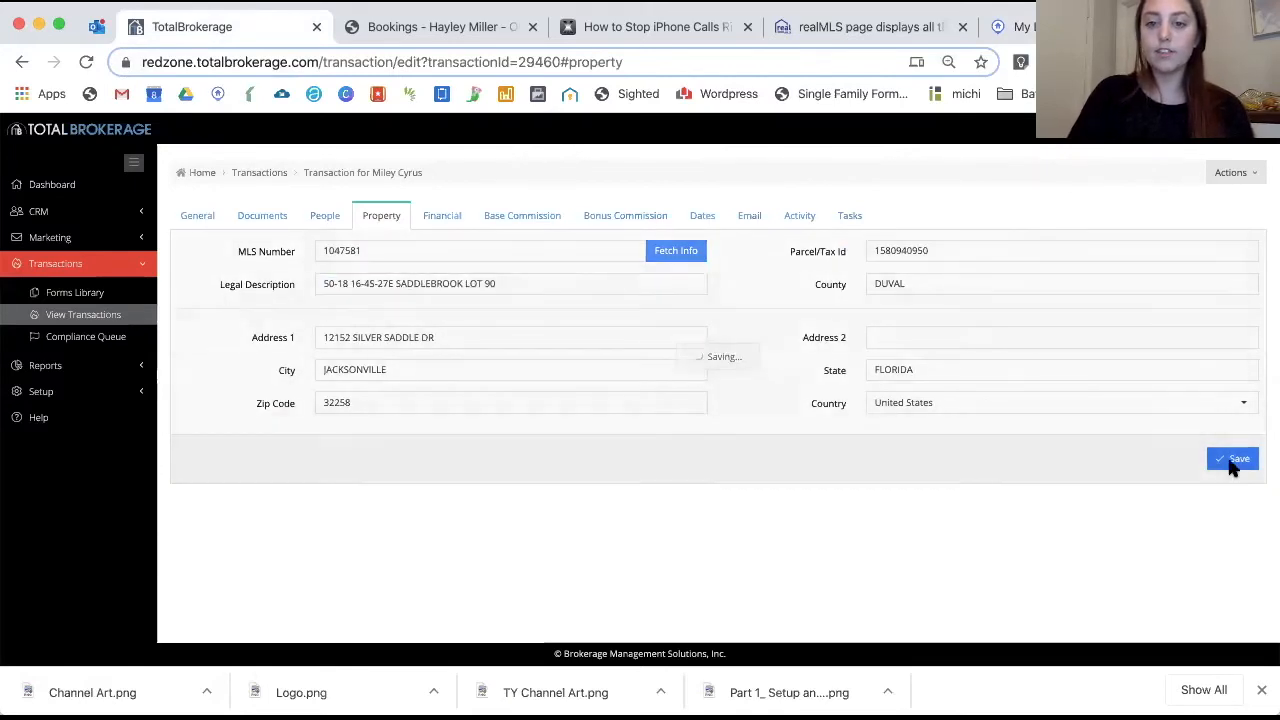
left_click(444, 220)
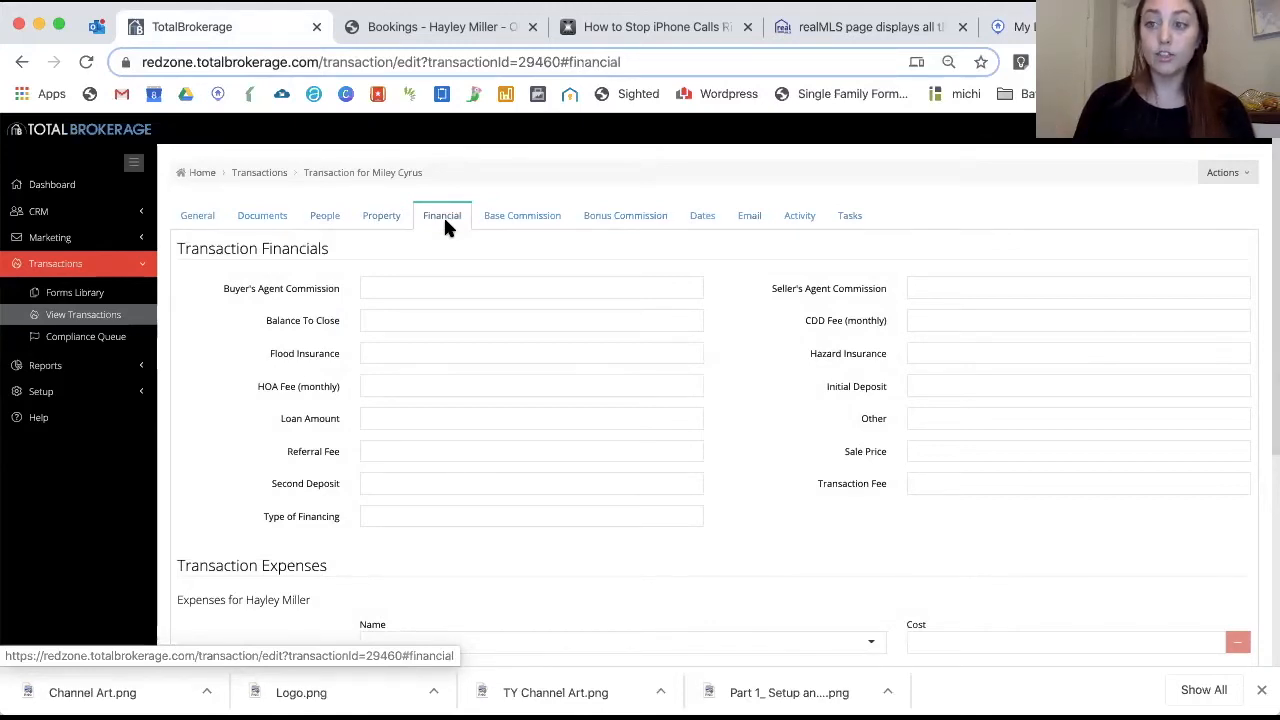
left_click(474, 287)
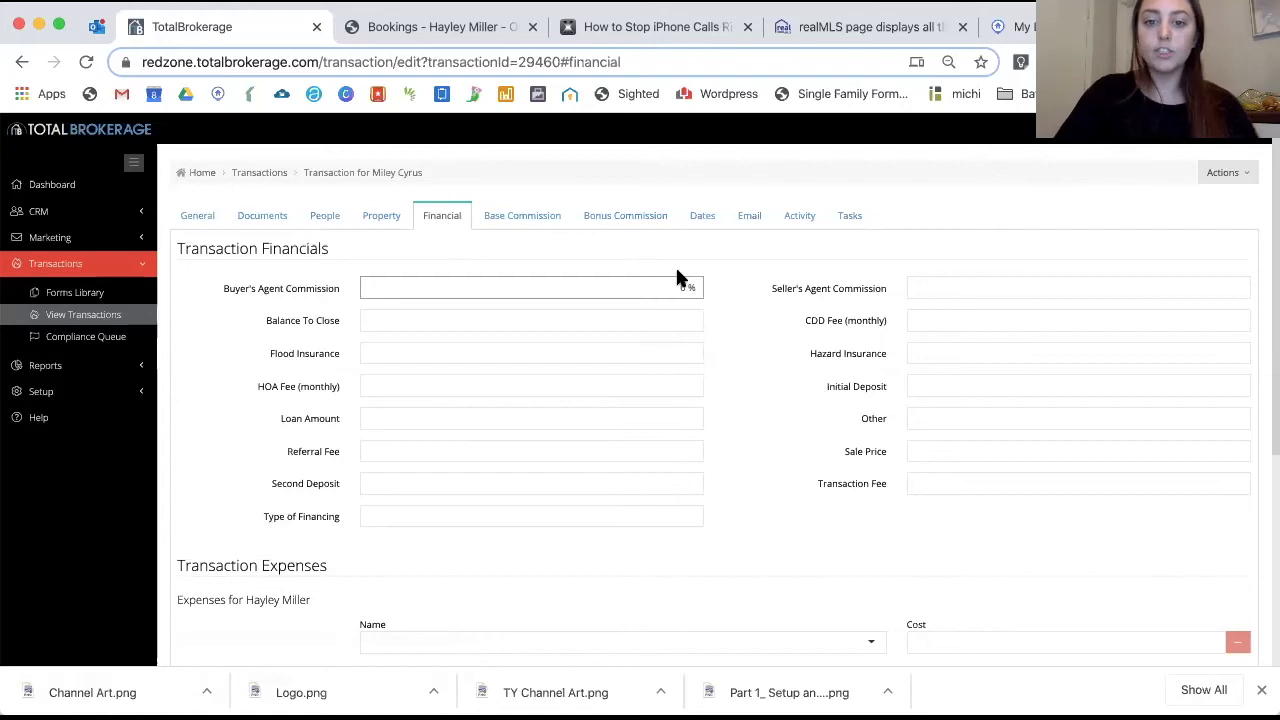
Set buyer commission to 3%, seller commission to 2%, and the HOA fee to $330
type("3")
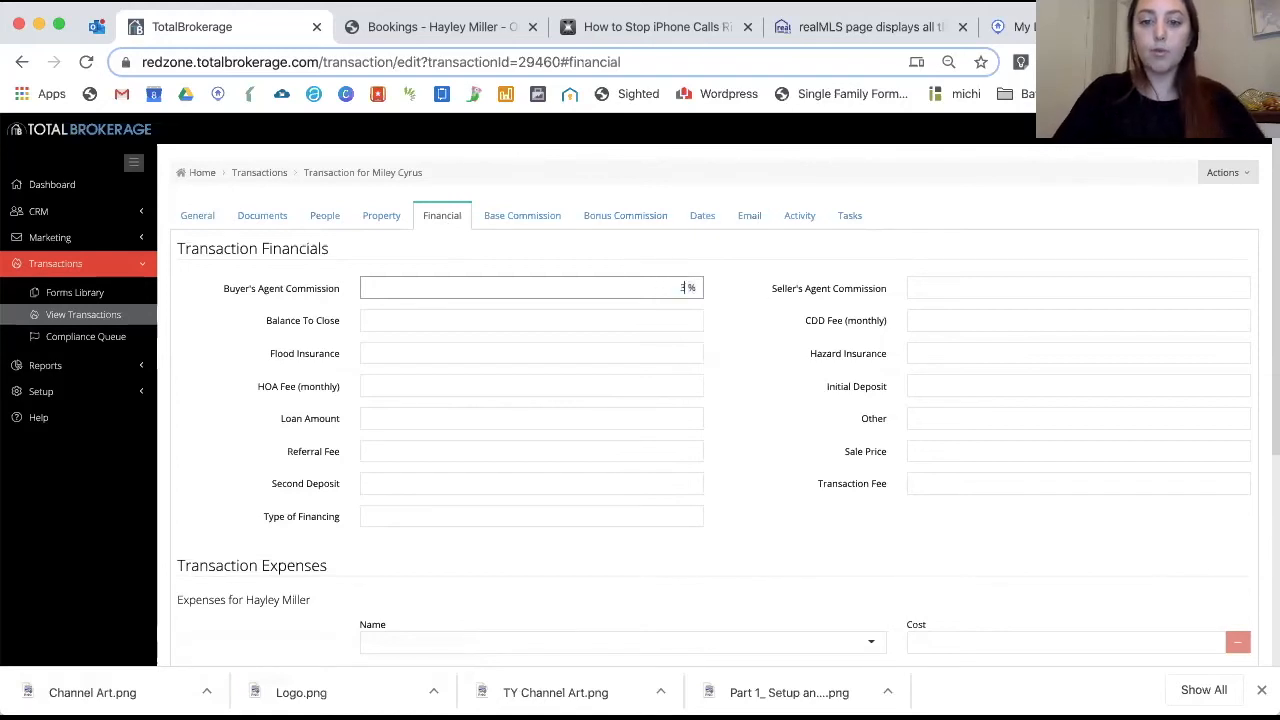
left_click(976, 286)
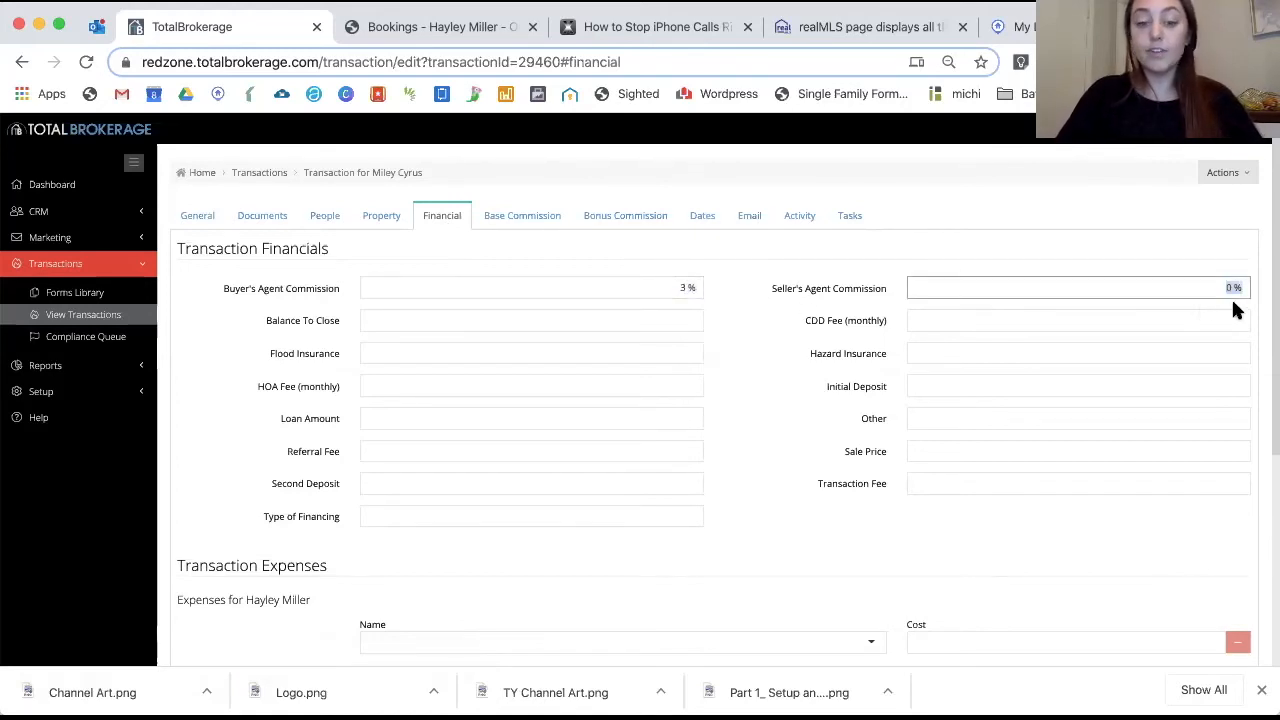
type("2")
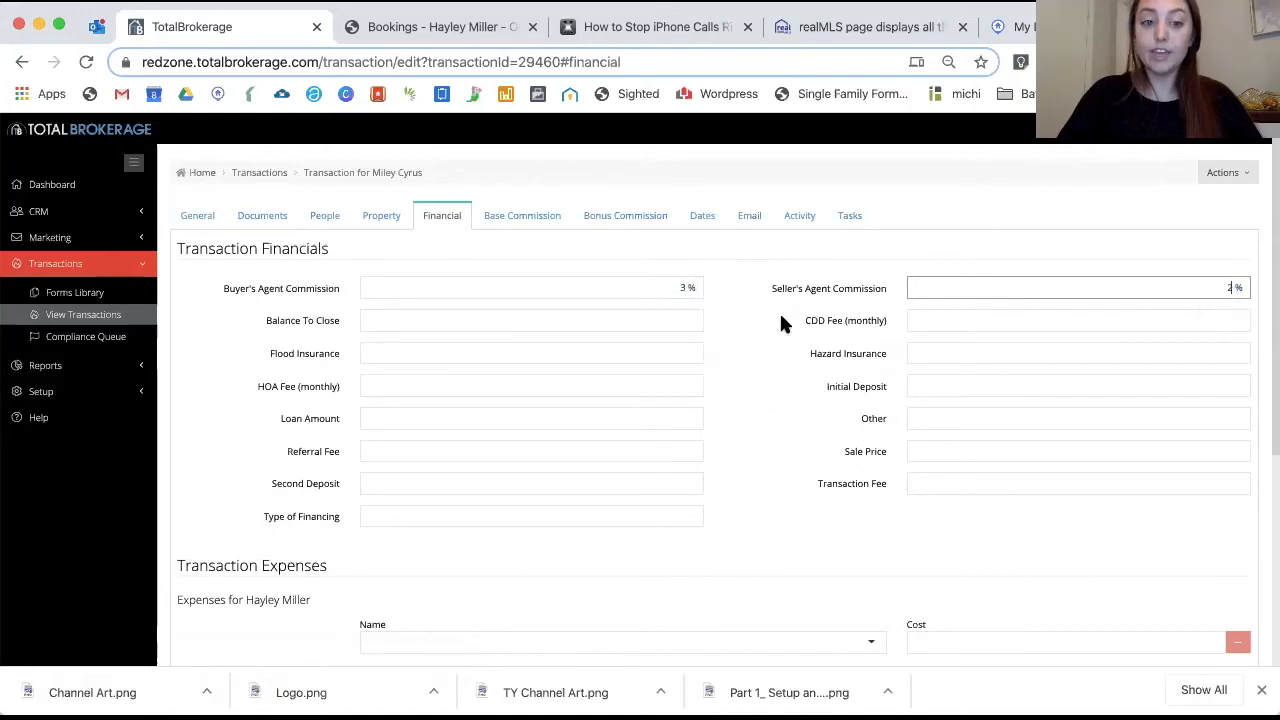
left_click(493, 317)
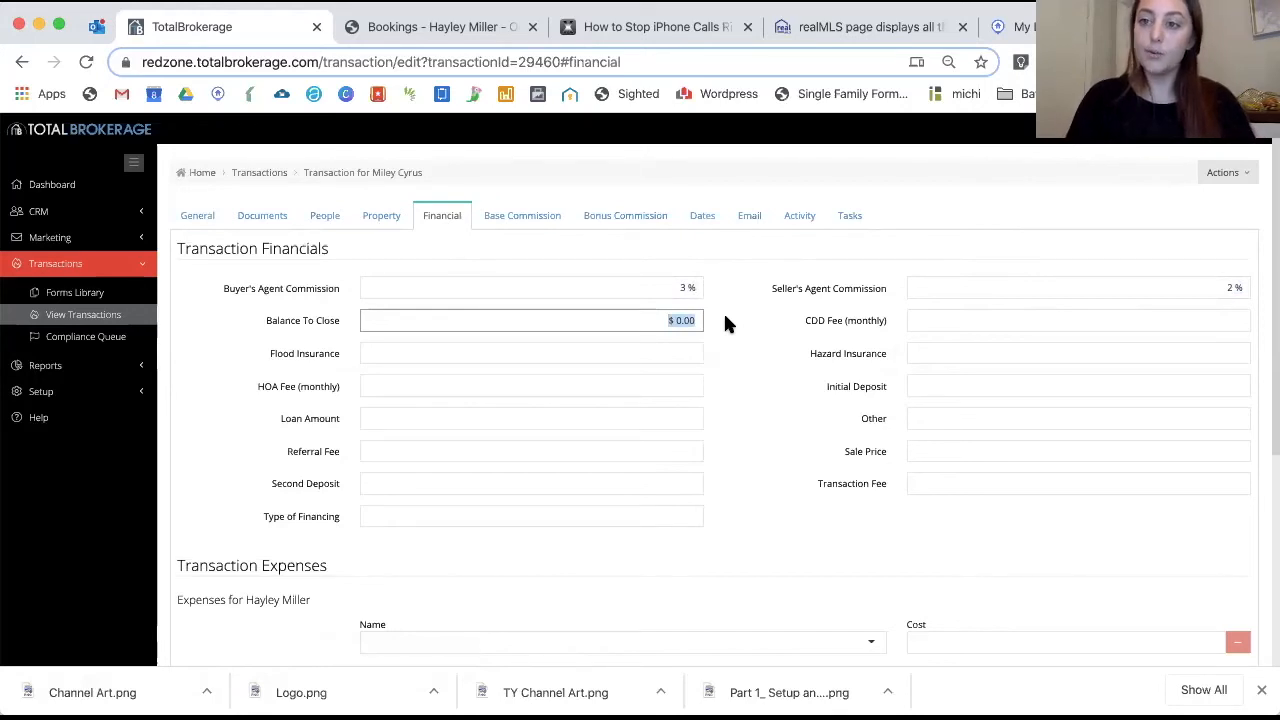
left_click(729, 351)
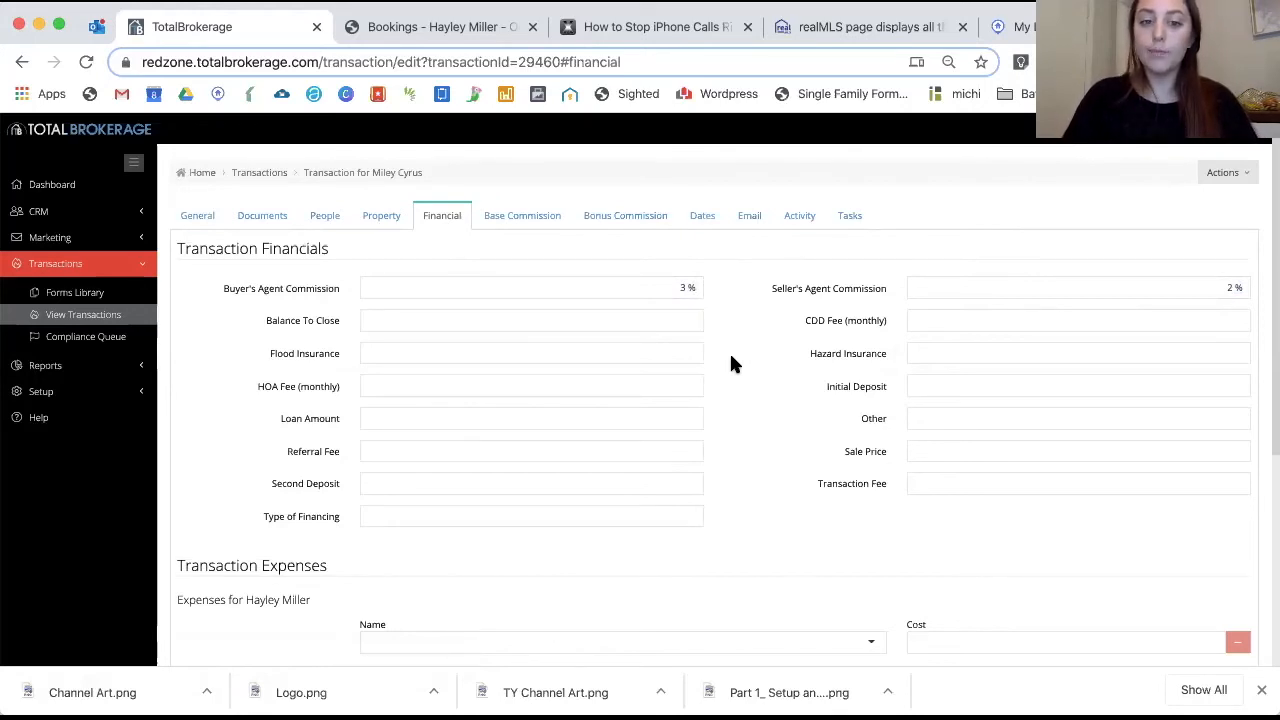
left_click(586, 360)
left_click(570, 381)
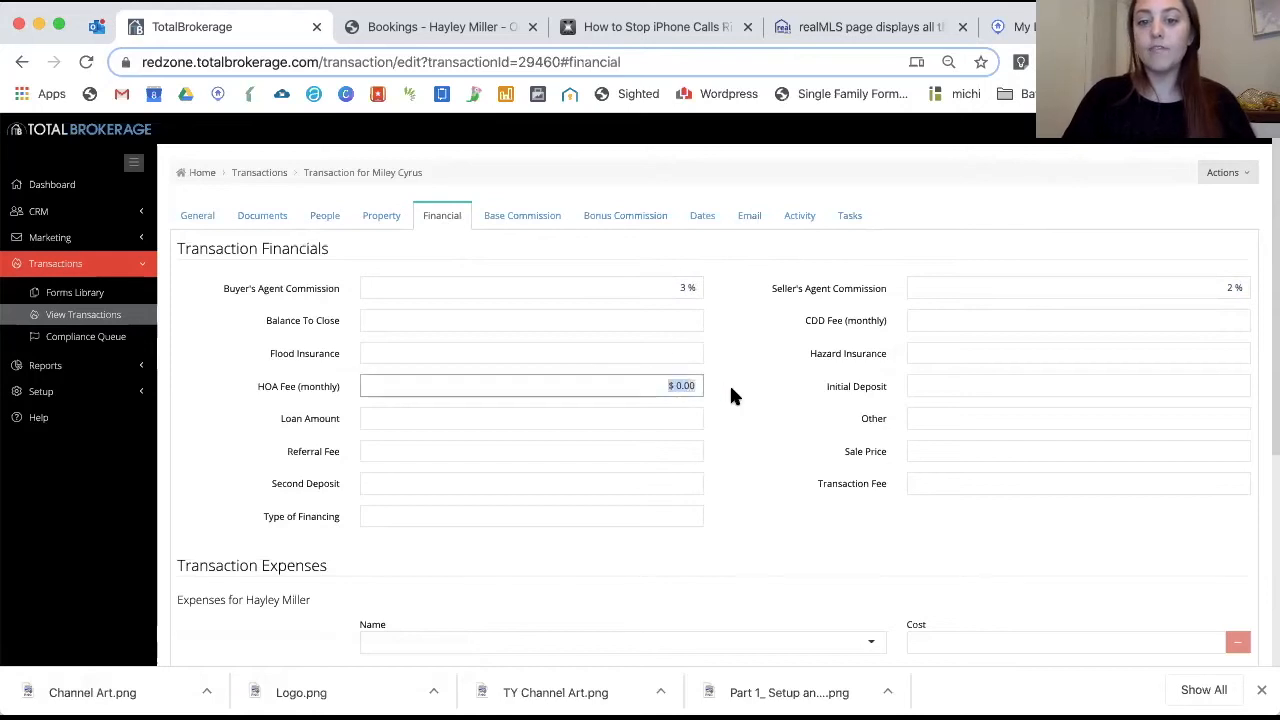
type("330")
left_click(779, 444)
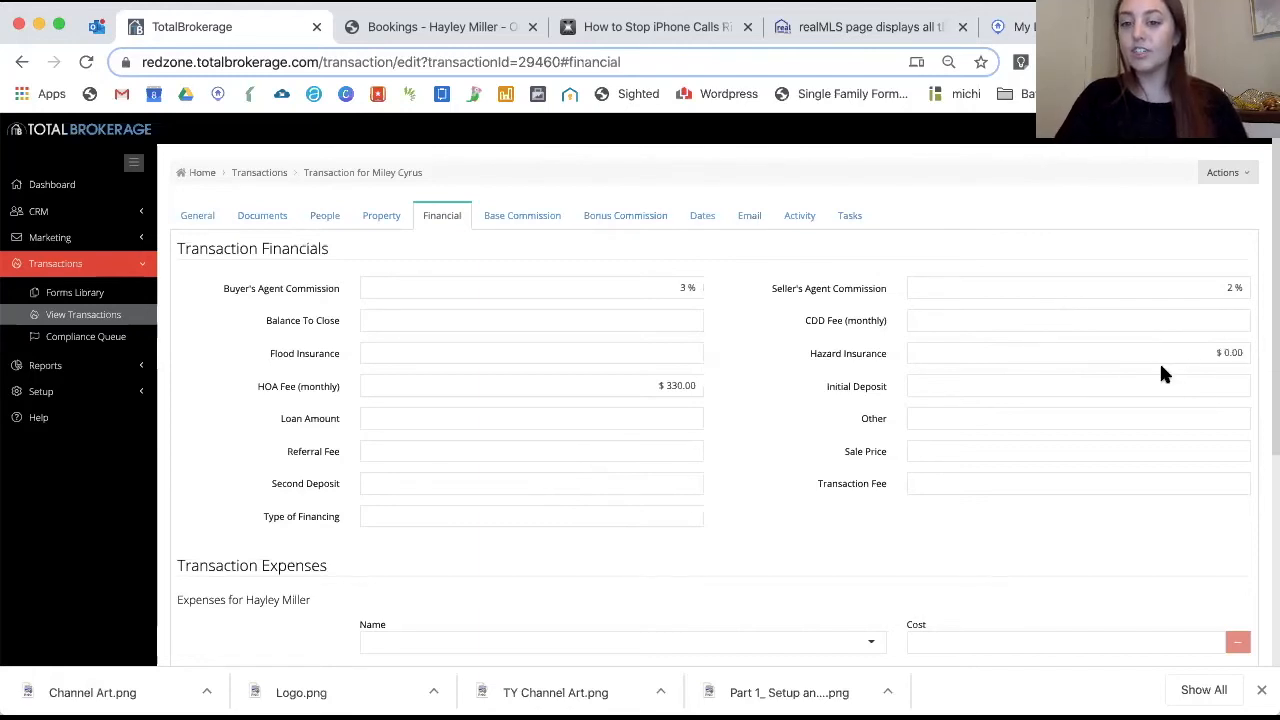
Enter a $5,000 initial deposit, $500,000 sale price and $350 transaction fee
left_click_drag(1118, 383, 1258, 388)
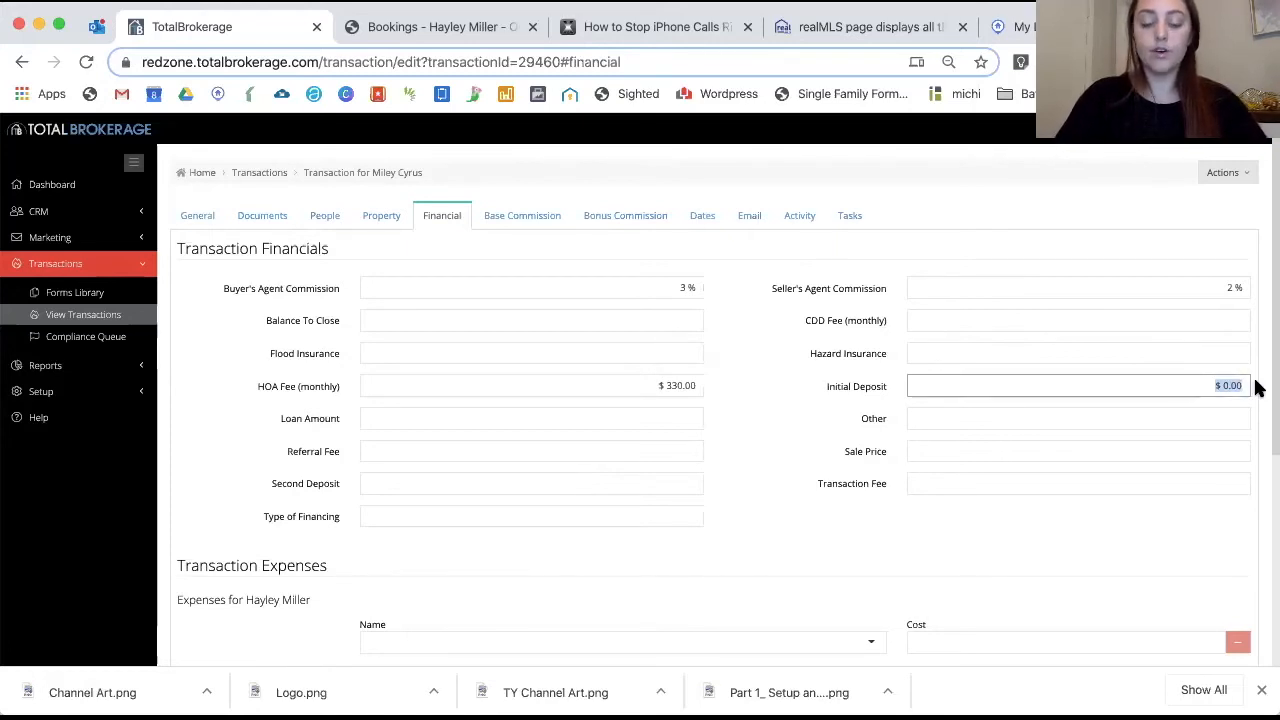
type("5000")
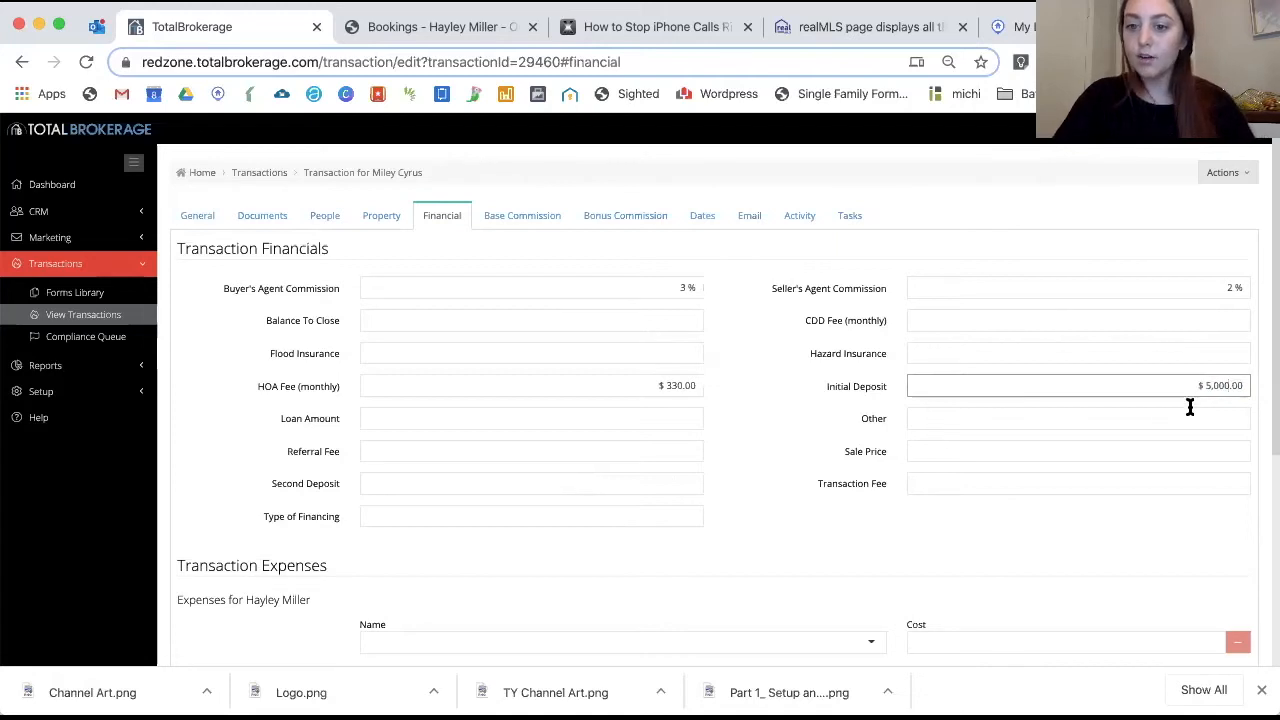
left_click_drag(1117, 450, 1260, 457)
type("500000")
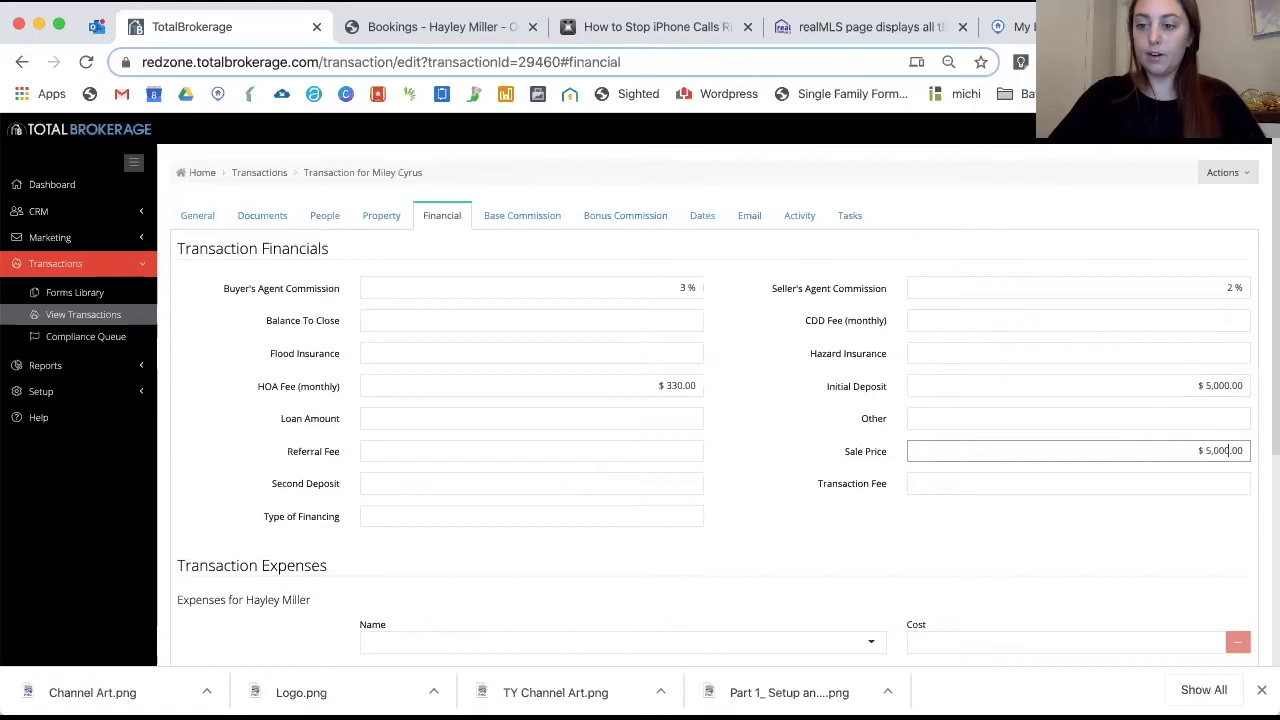
left_click_drag(1189, 483, 1266, 486)
type("350")
left_click(1166, 530)
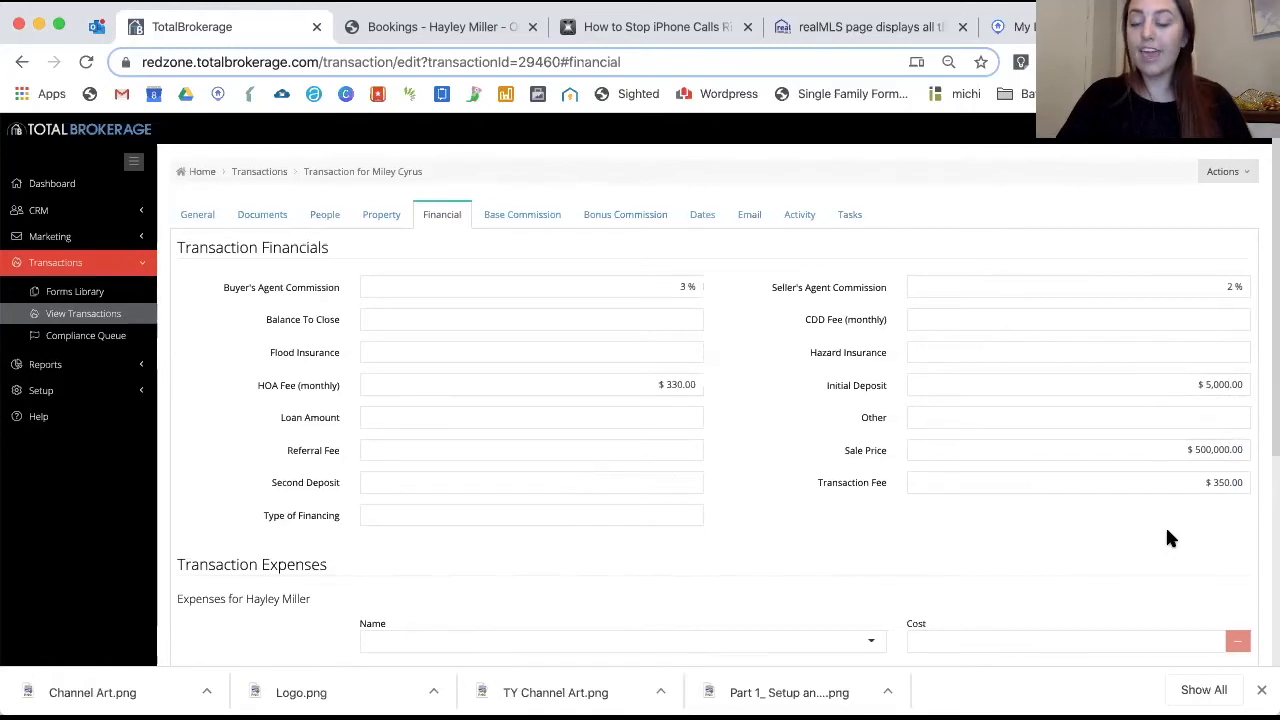
Add an Open House Balloons expense costing $25 for the first agent
scroll(1167, 538, "down", 4)
scroll(1003, 425, "up", 1)
scroll(1004, 429, "up", 1)
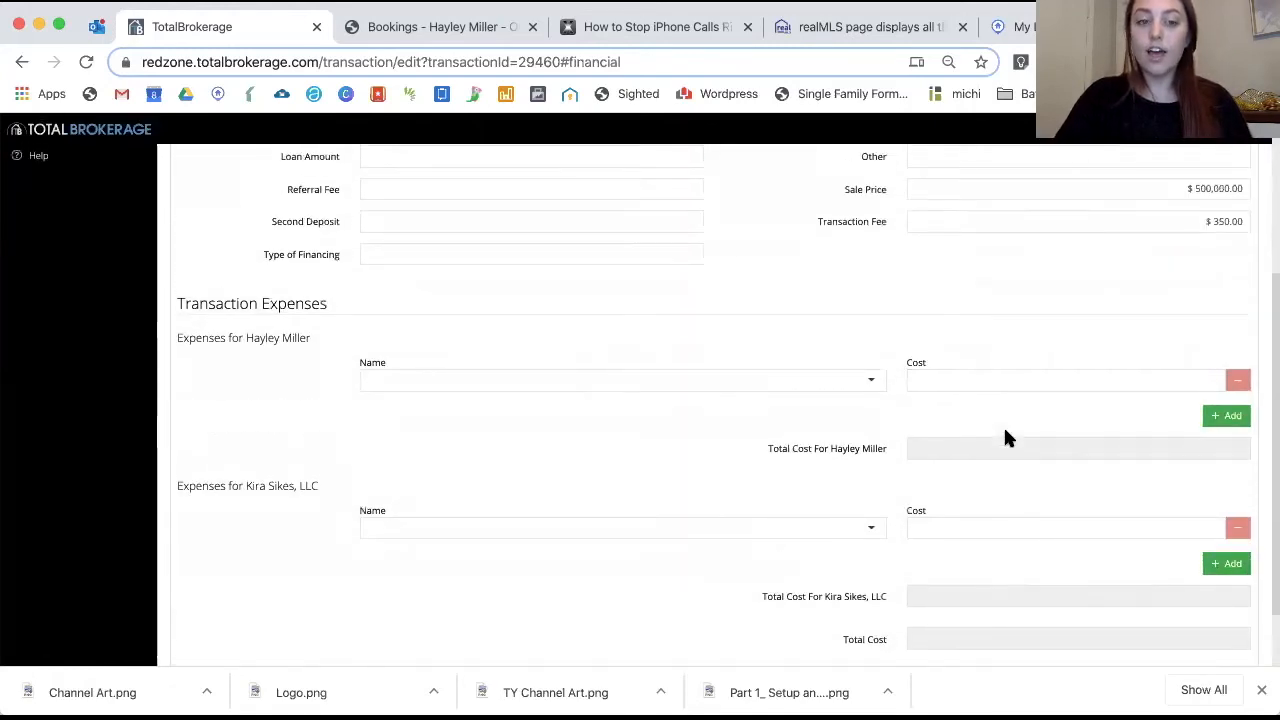
scroll(1004, 429, "down", 1)
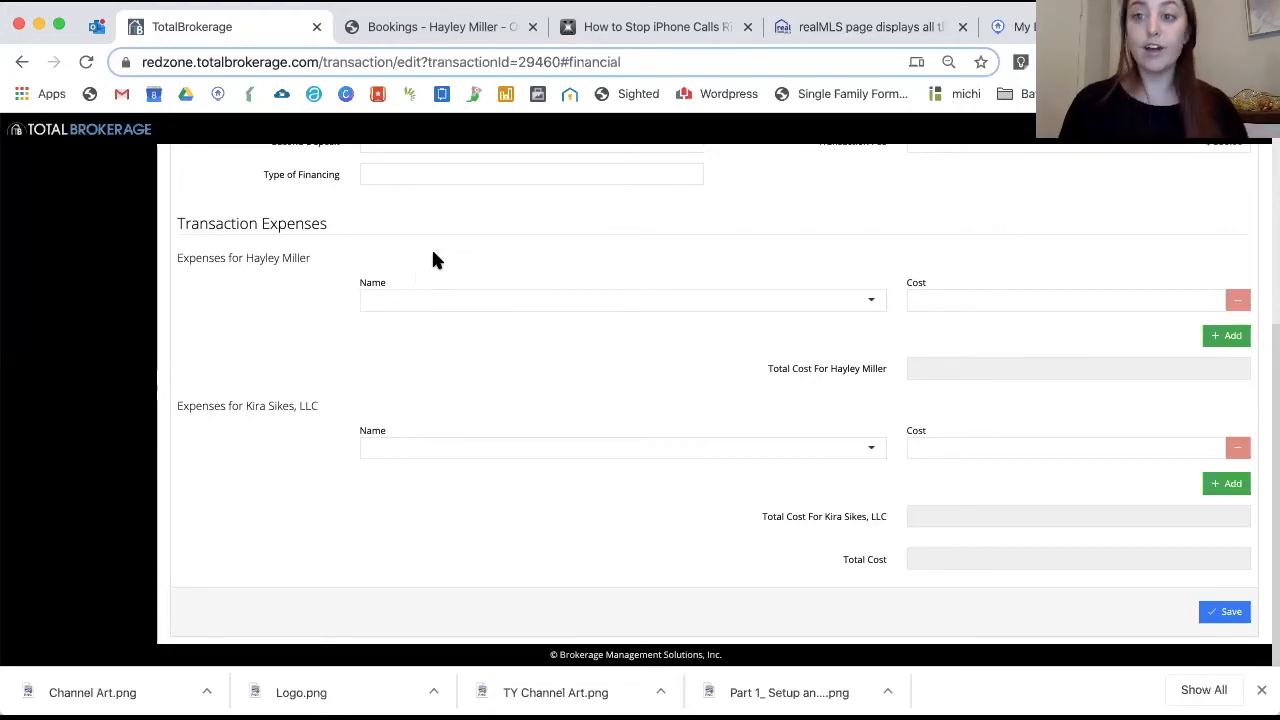
left_click(427, 304)
left_click(425, 345)
left_click_drag(949, 303, 1257, 306)
type("25")
left_click(759, 359)
Add a $100 Sandwich Tray expense for the second agent and save the financials
scroll(717, 355, "down", 1)
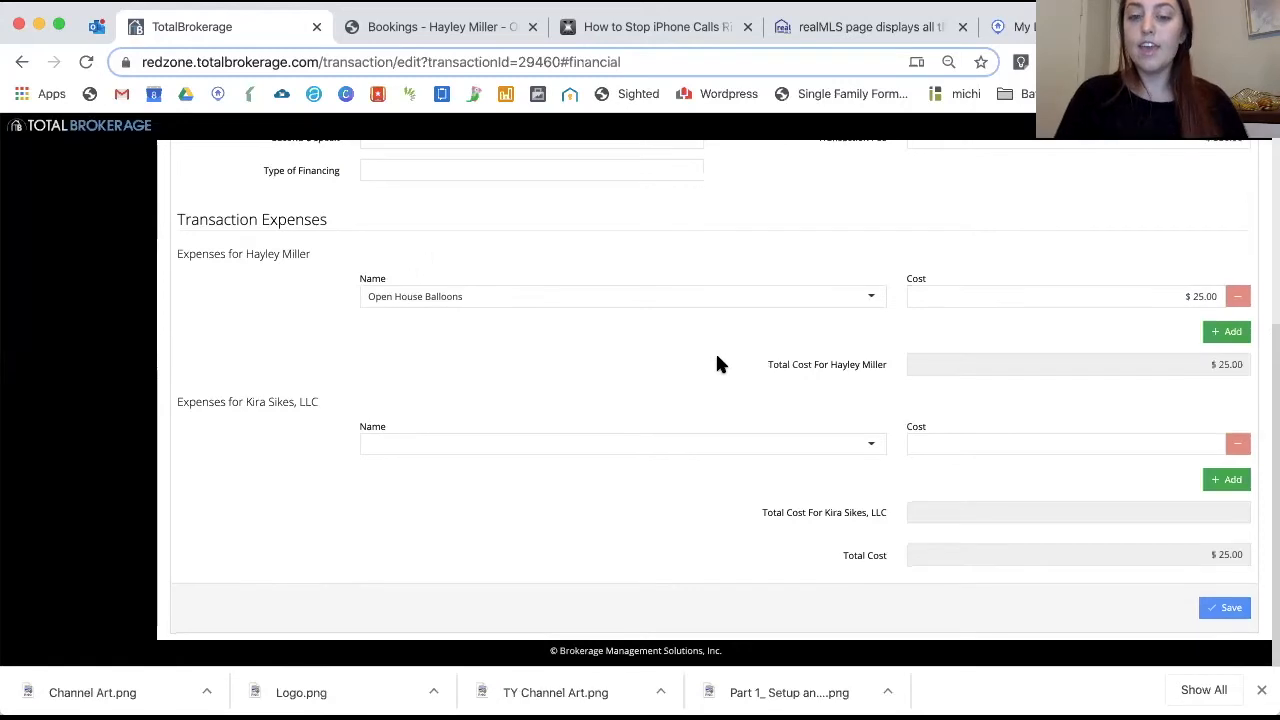
left_click(659, 441)
left_click(617, 505)
left_click(954, 449)
triple_click(1204, 449)
type("100")
left_click(694, 535)
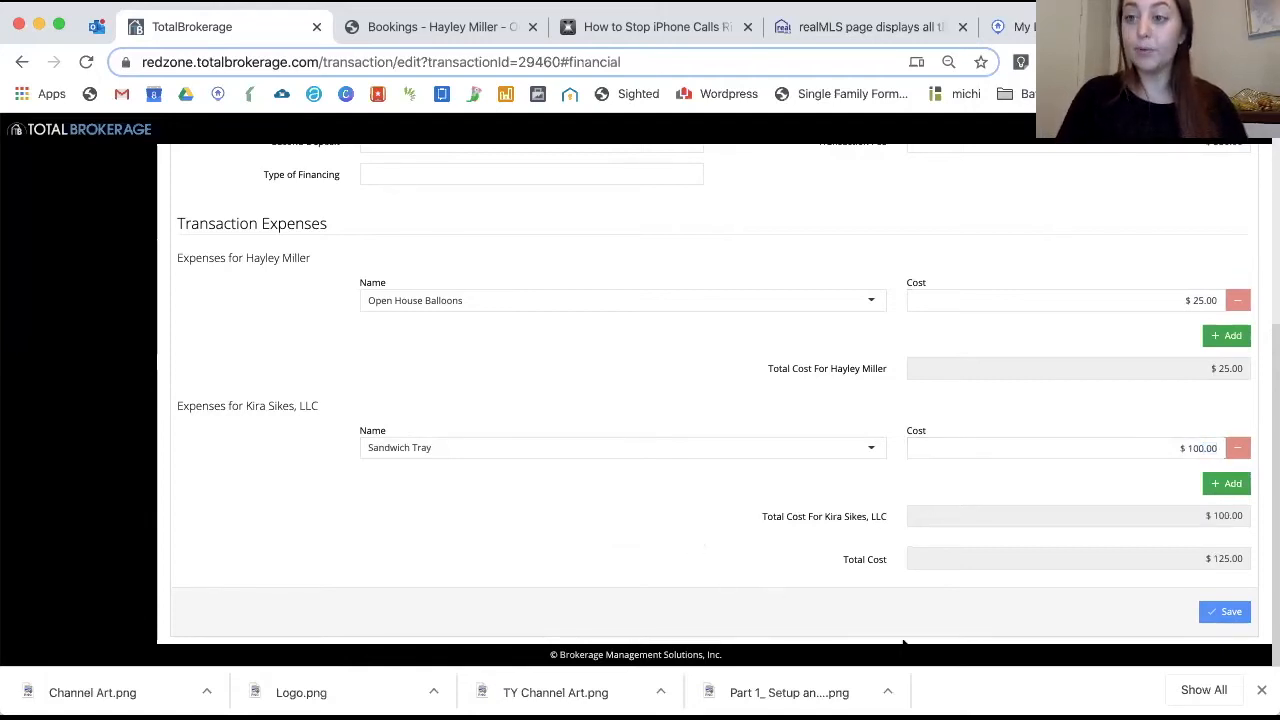
left_click(1226, 614)
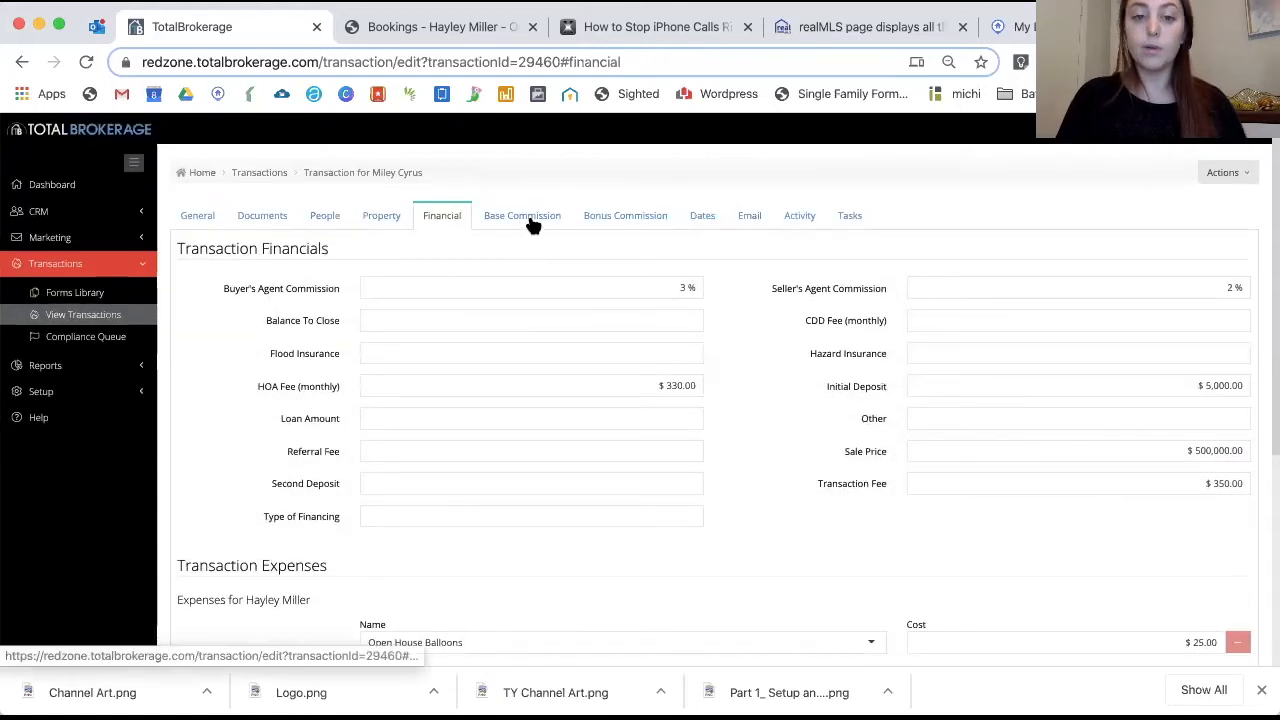
Review the base and bonus commission details, then start a 1st Escrow Deposit date event
left_click(510, 216)
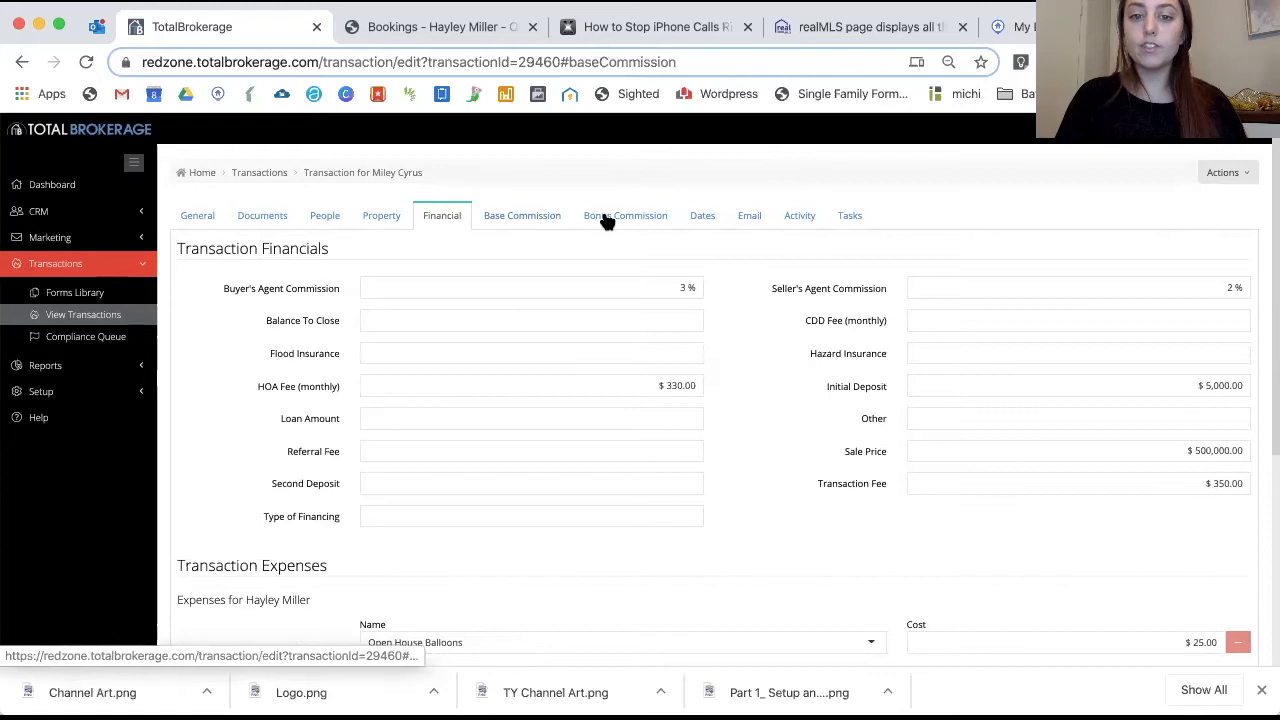
left_click(606, 218)
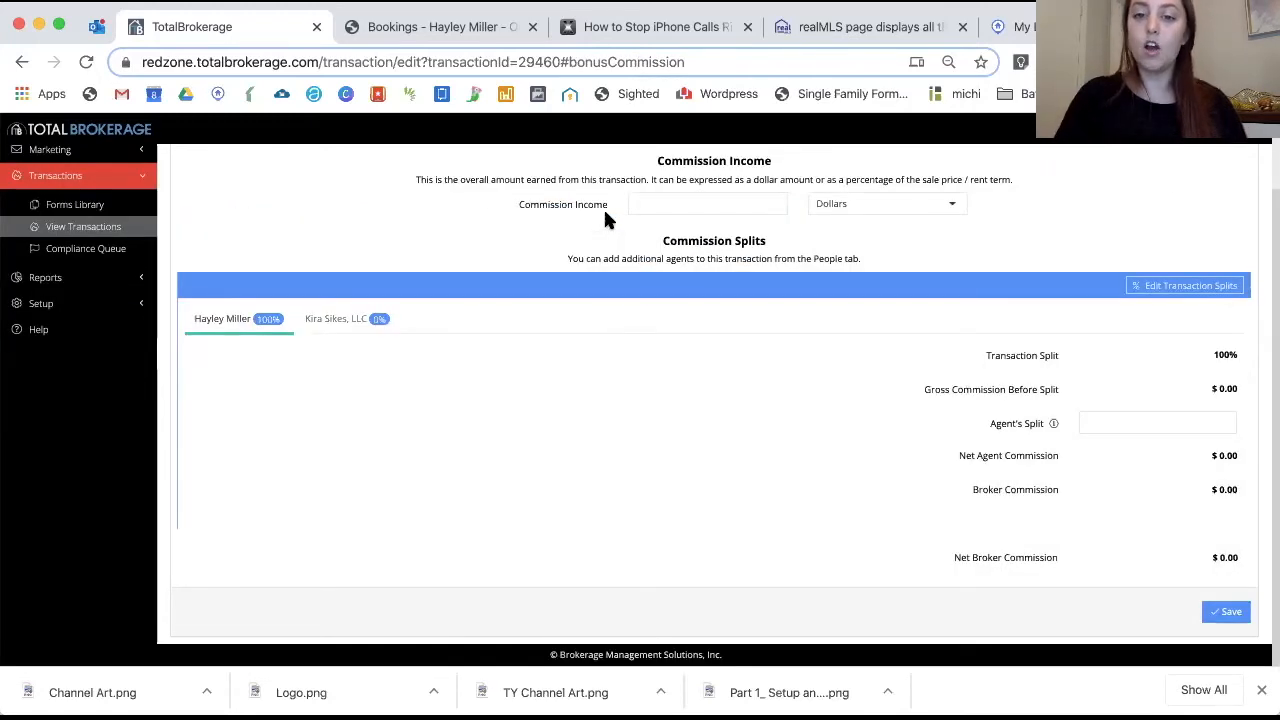
scroll(603, 207, "up", 2)
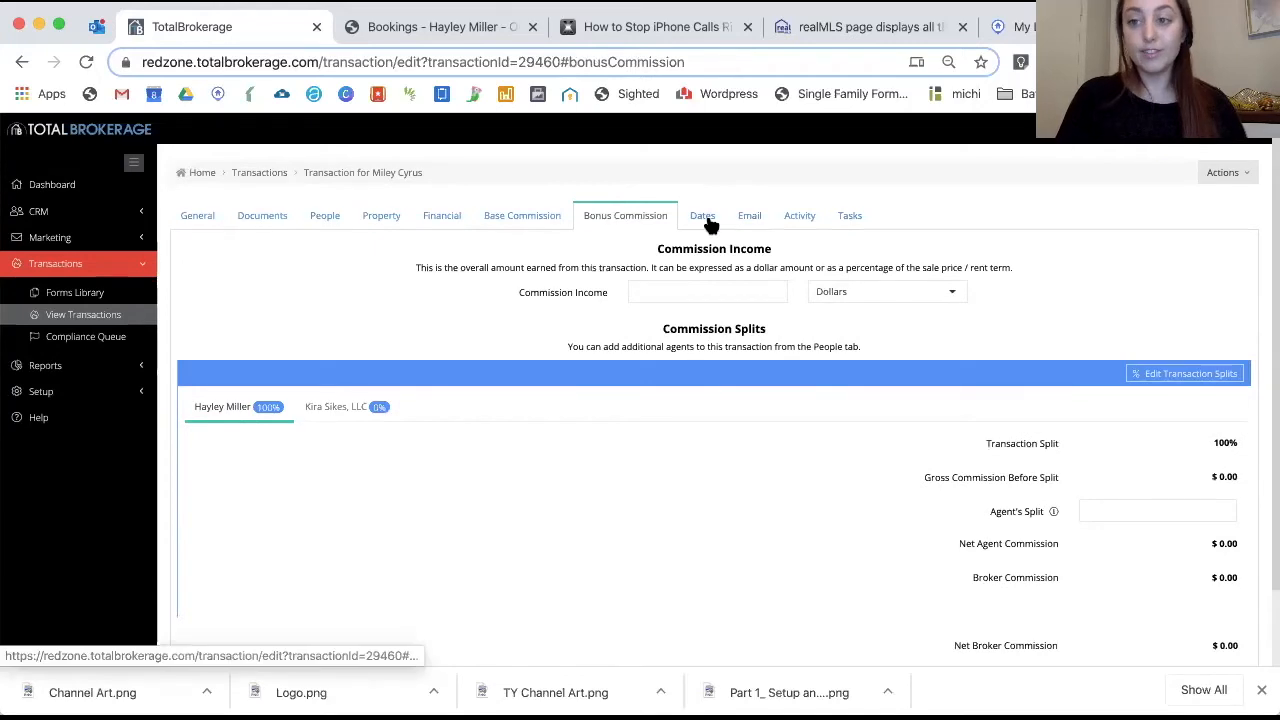
left_click(705, 218)
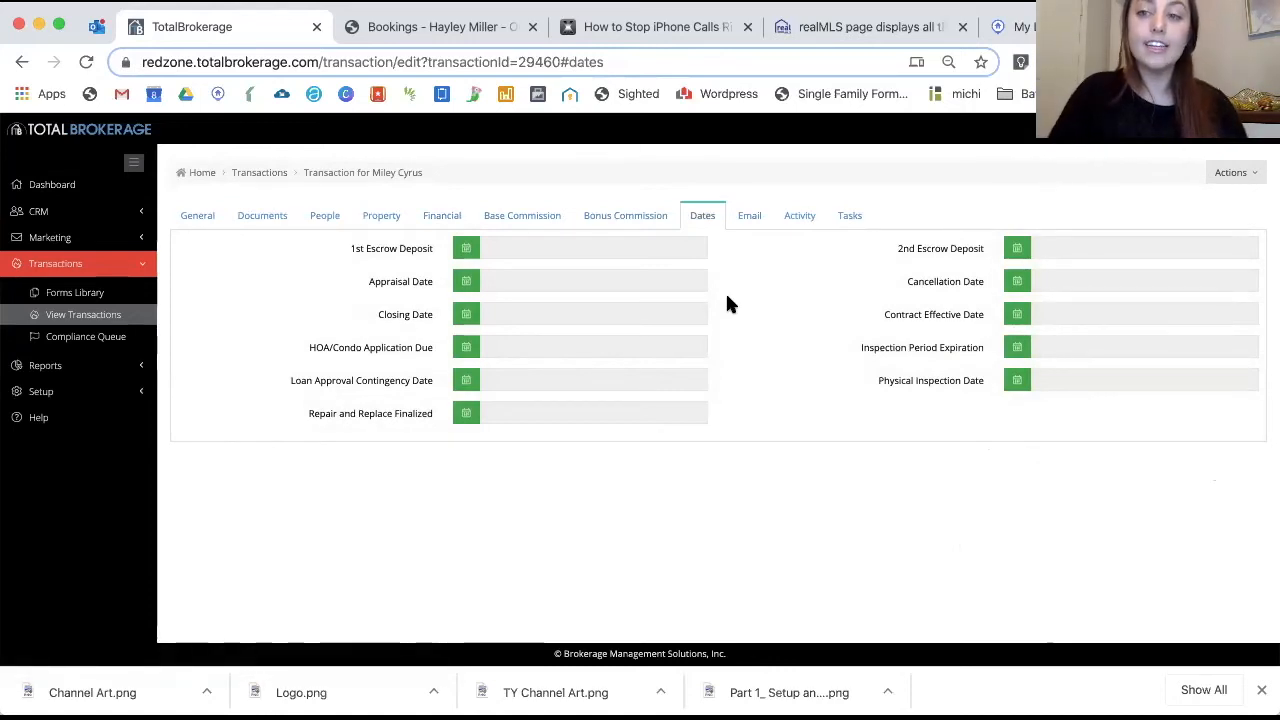
left_click(466, 250)
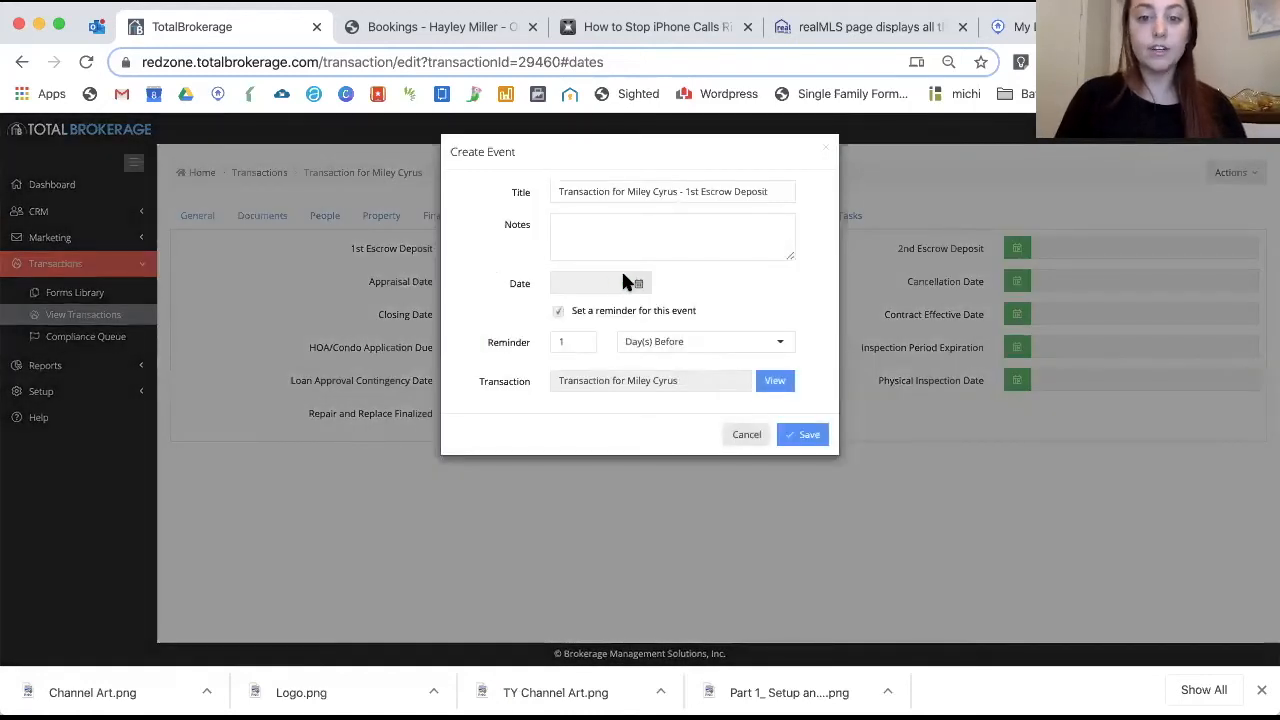
Set the 1st Escrow Deposit date to 04/17/2020 and copy the transaction email address
left_click(639, 285)
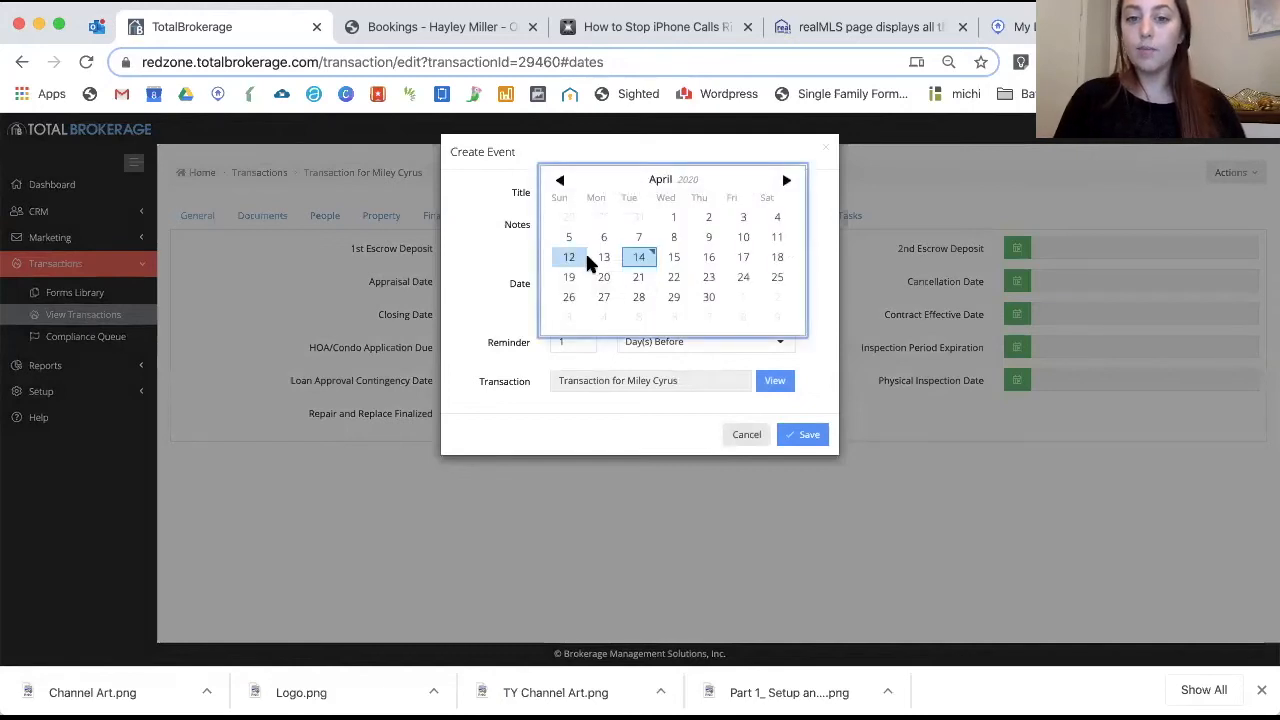
left_click(744, 258)
left_click(807, 450)
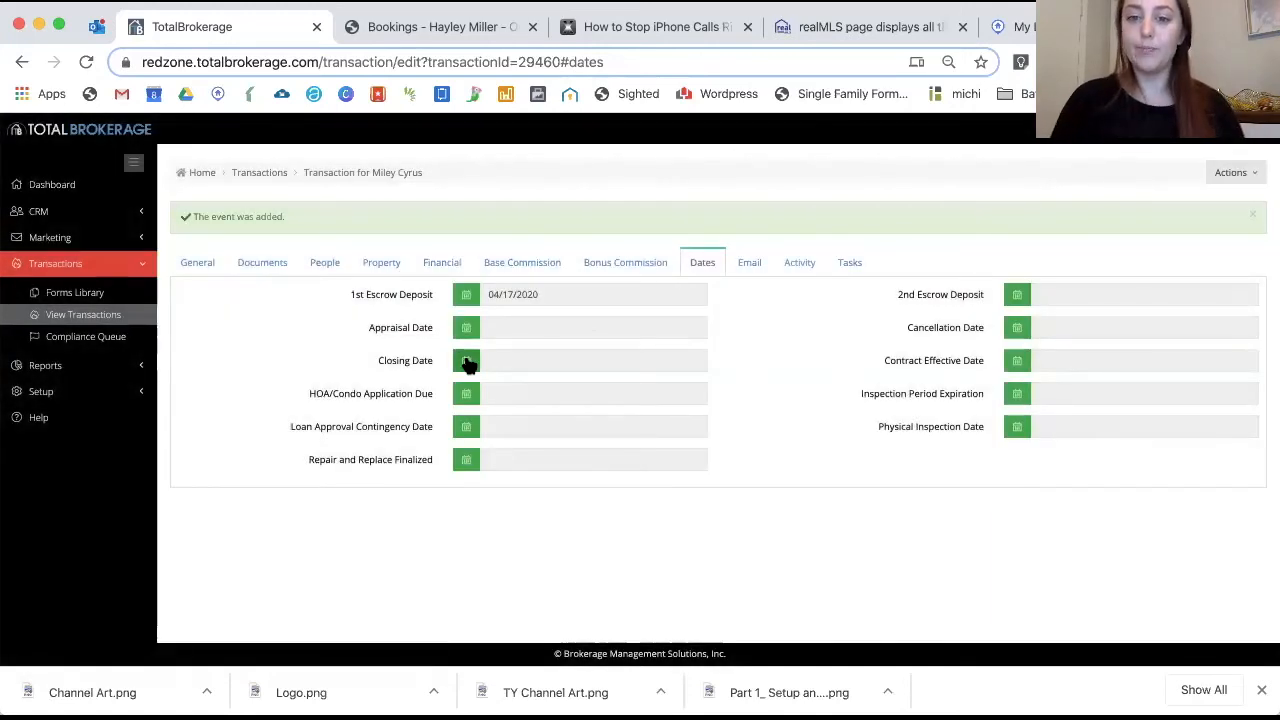
left_click(750, 263)
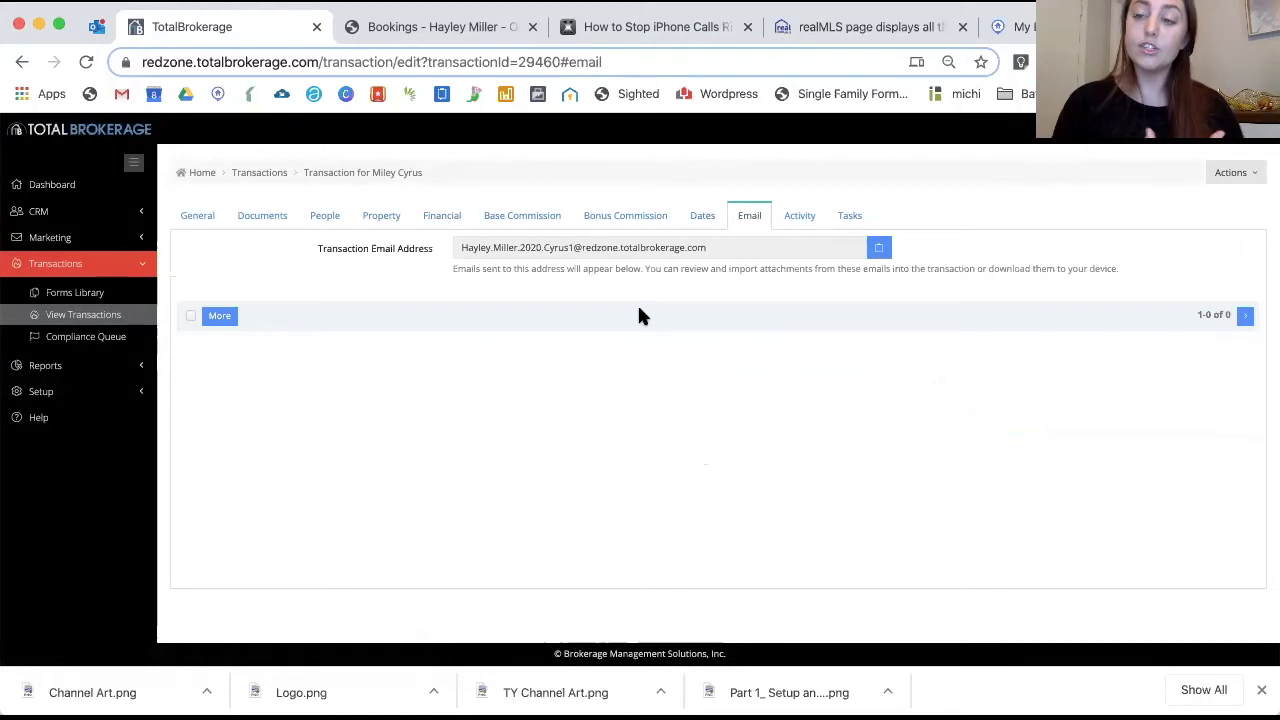
left_click(878, 249)
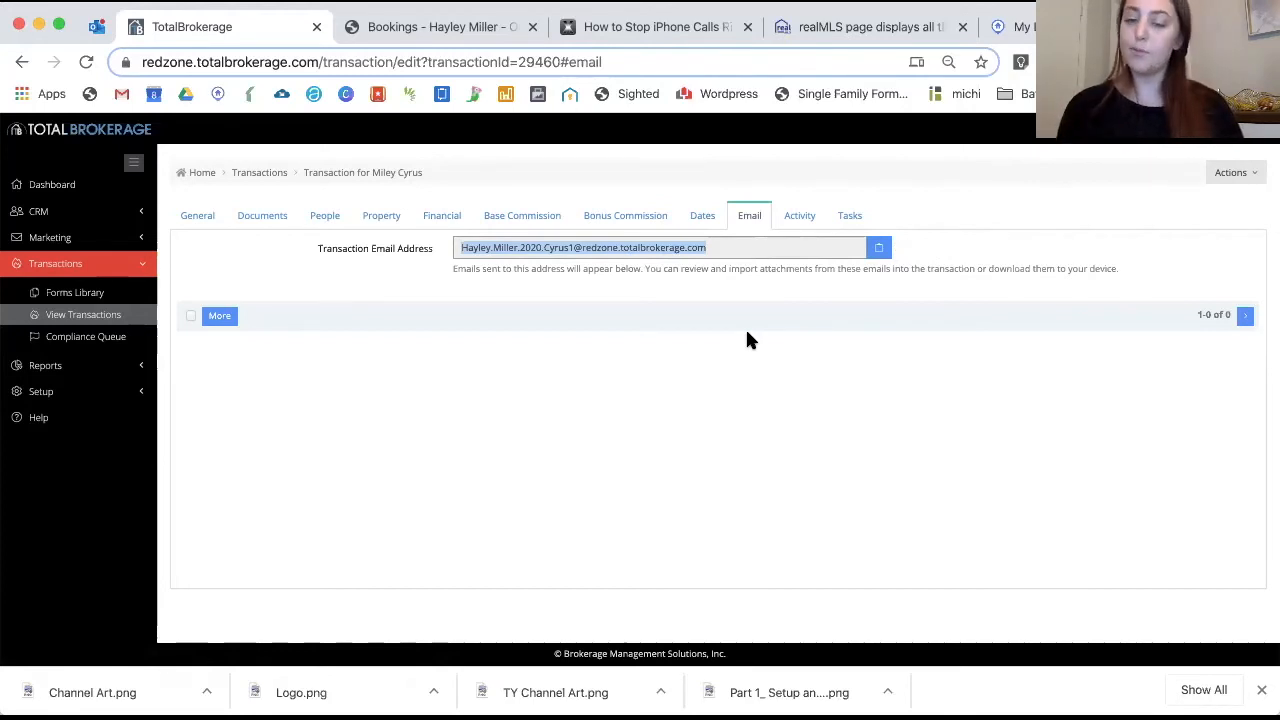
Open the transaction's Activity log
left_click(797, 218)
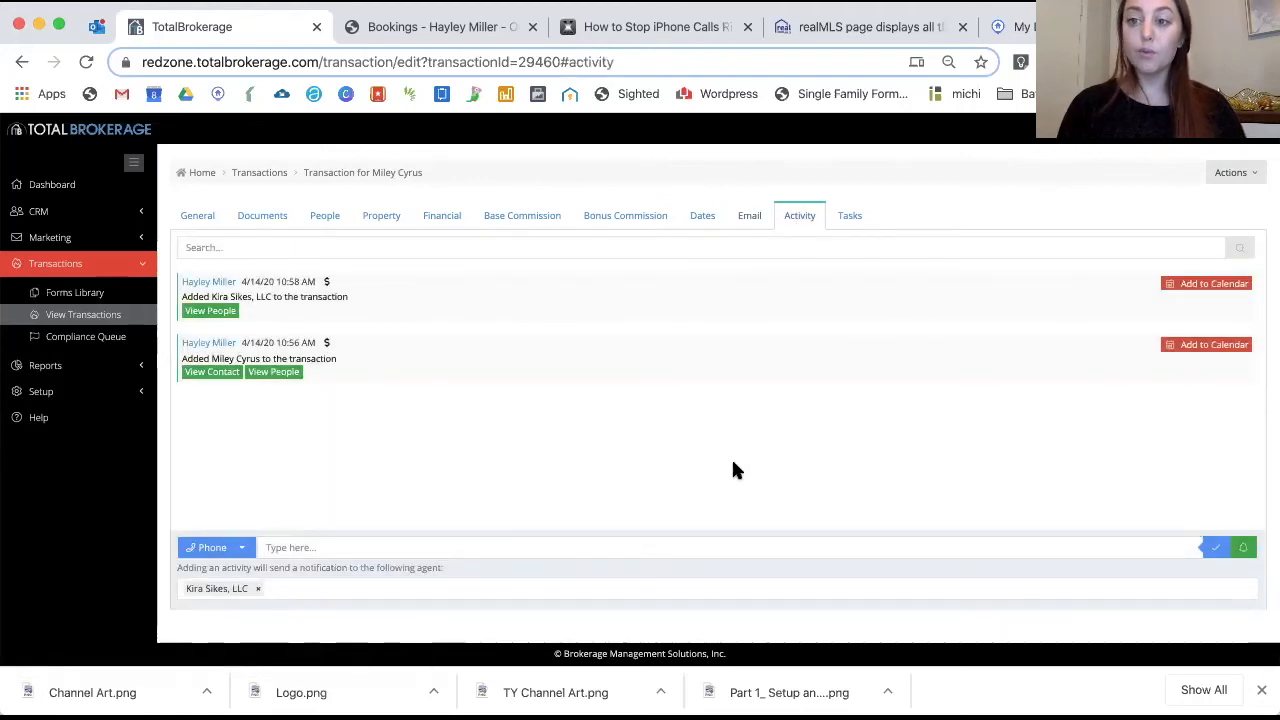
Post a Note activity reading 'Inspection Report Update'
left_click(242, 549)
left_click(232, 590)
left_click(310, 548)
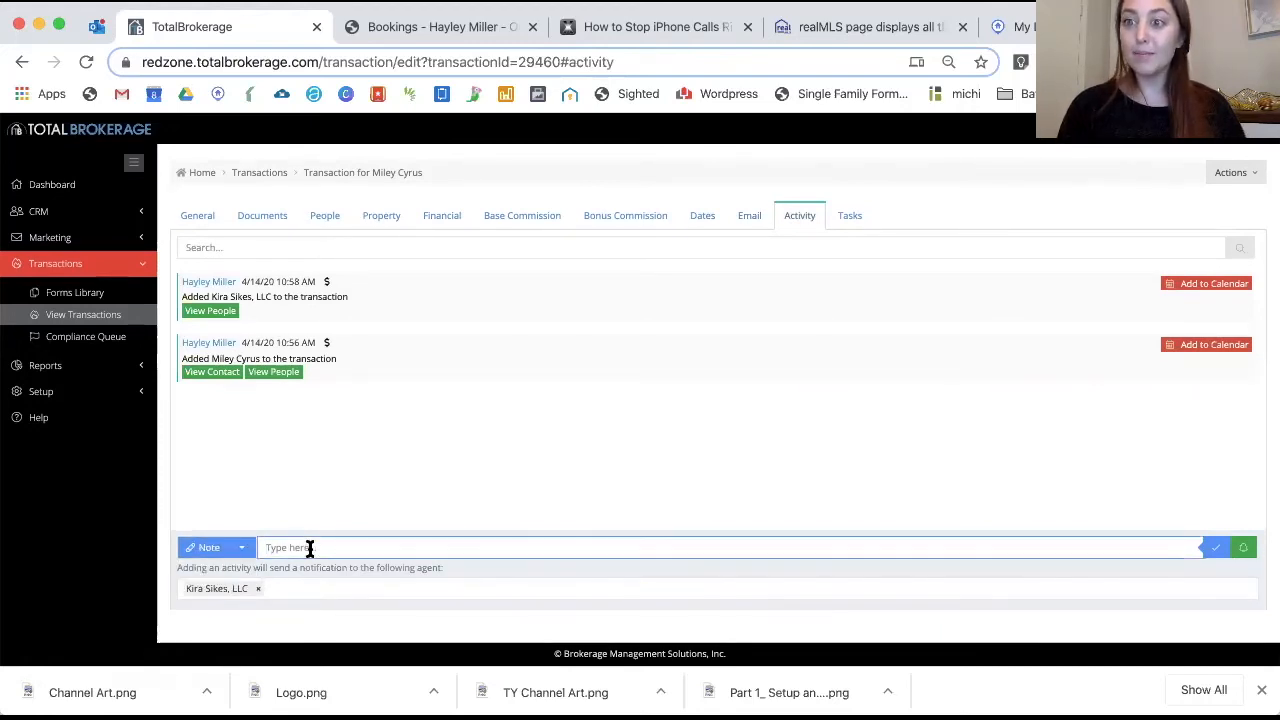
type("Ins")
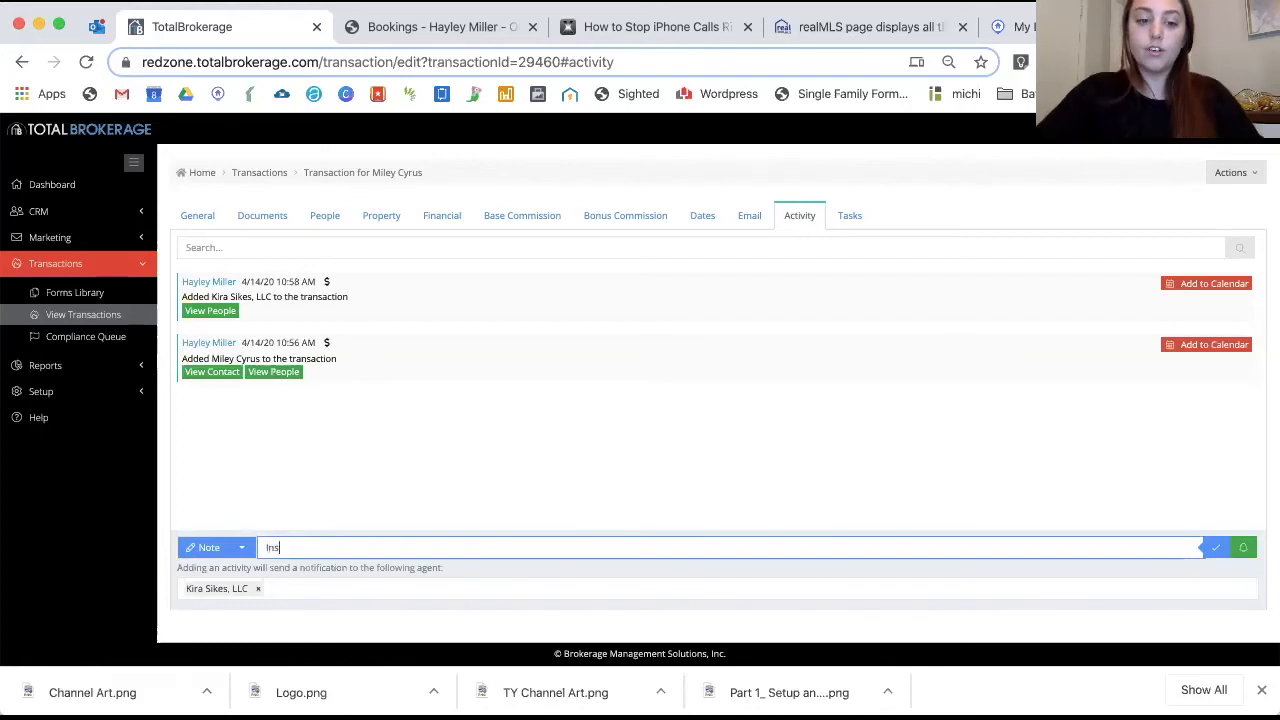
type("pection Repo")
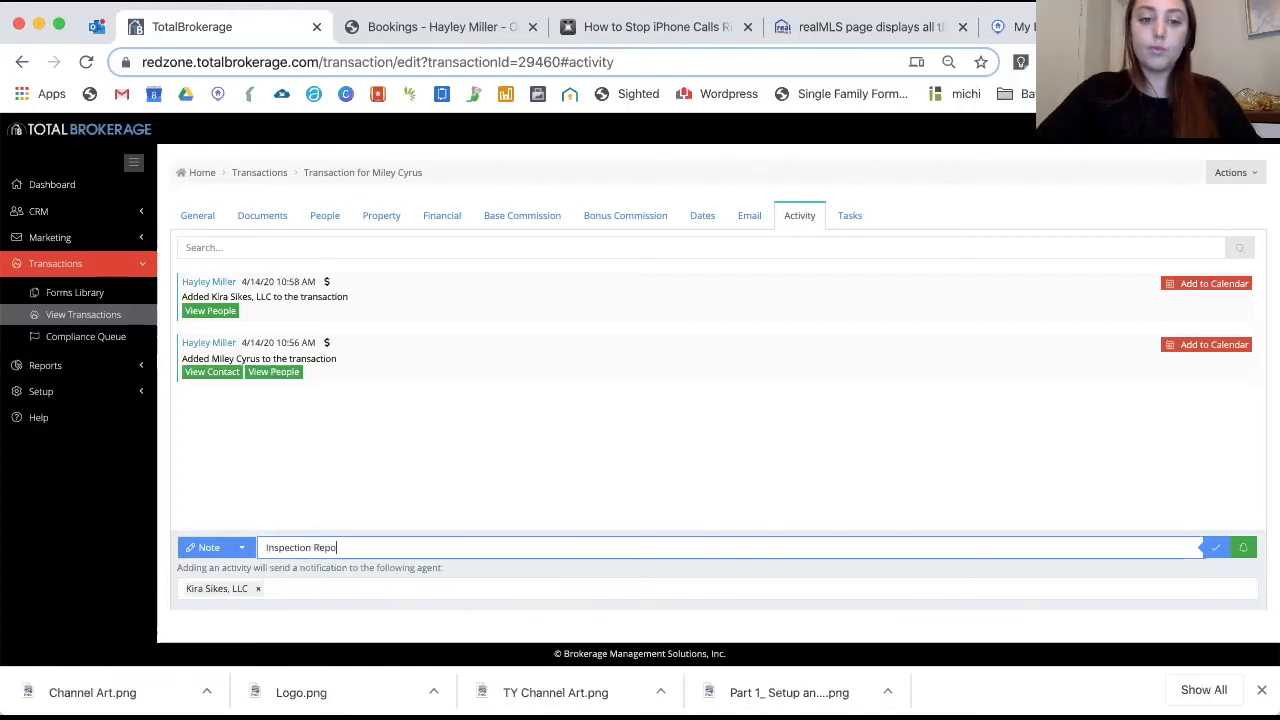
type("rt Update")
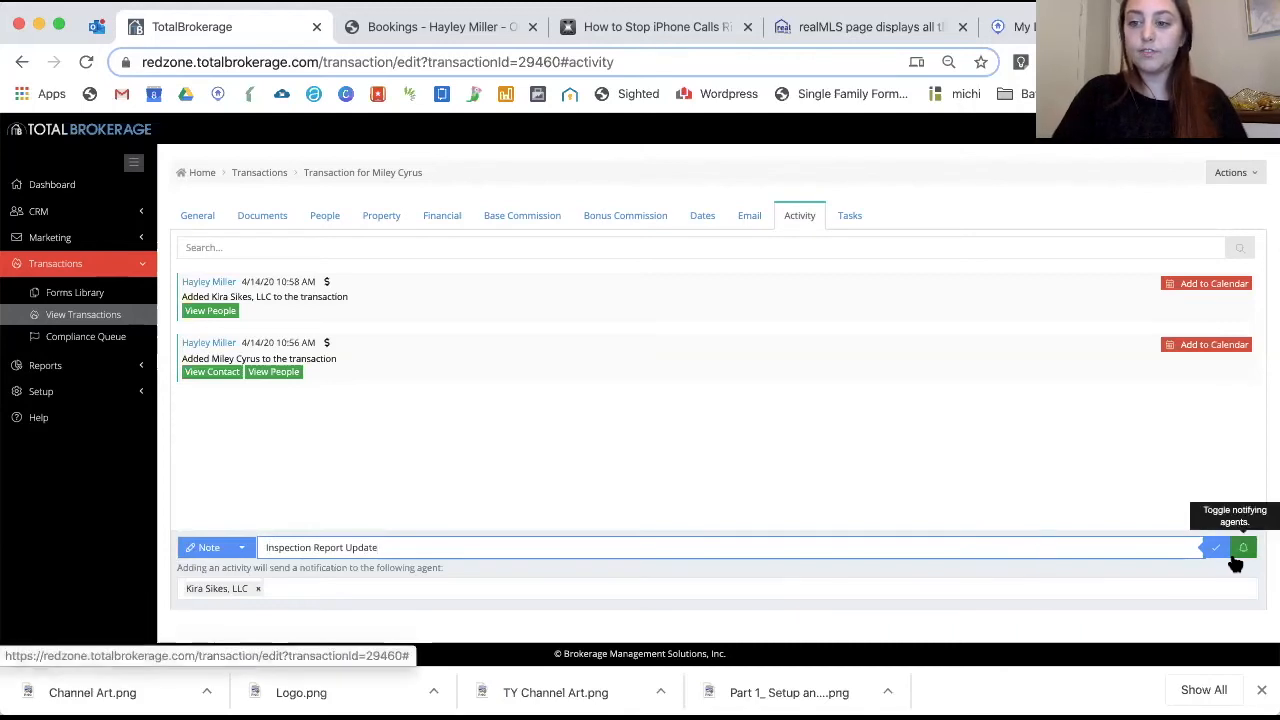
key("Return")
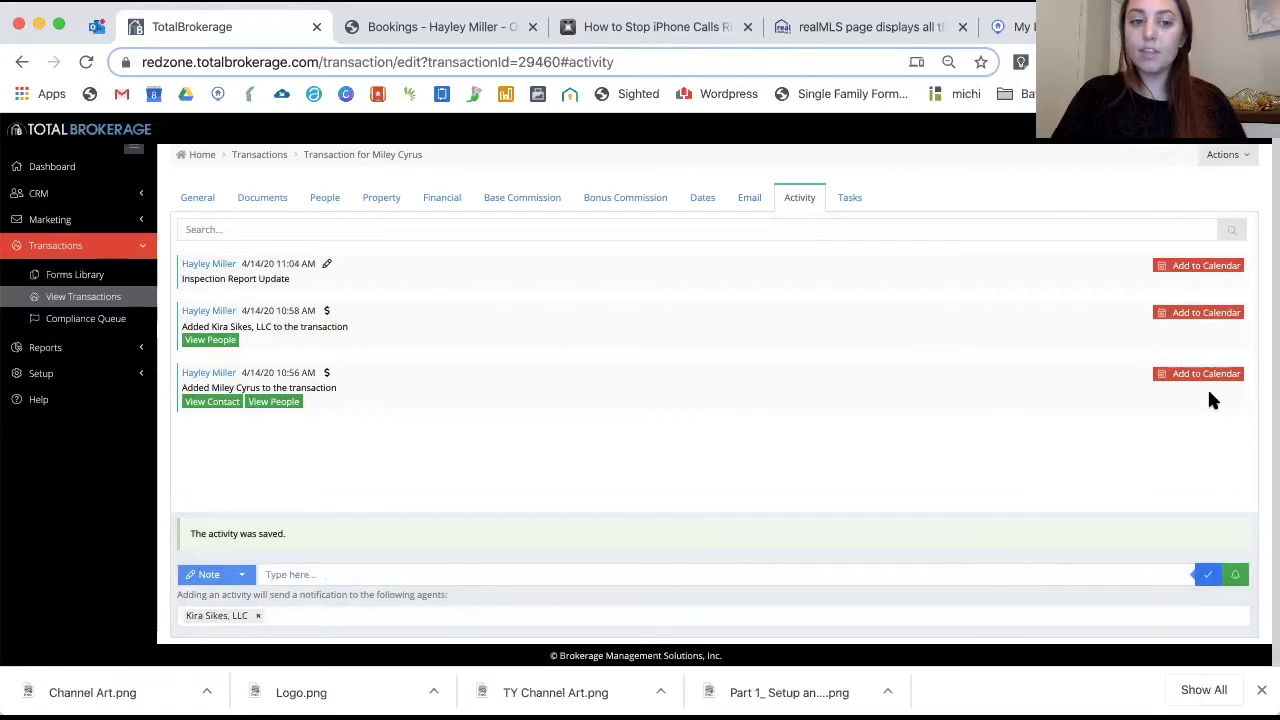
Draft an Inspection Update calendar event for April 30, then close it without saving
left_click(1200, 288)
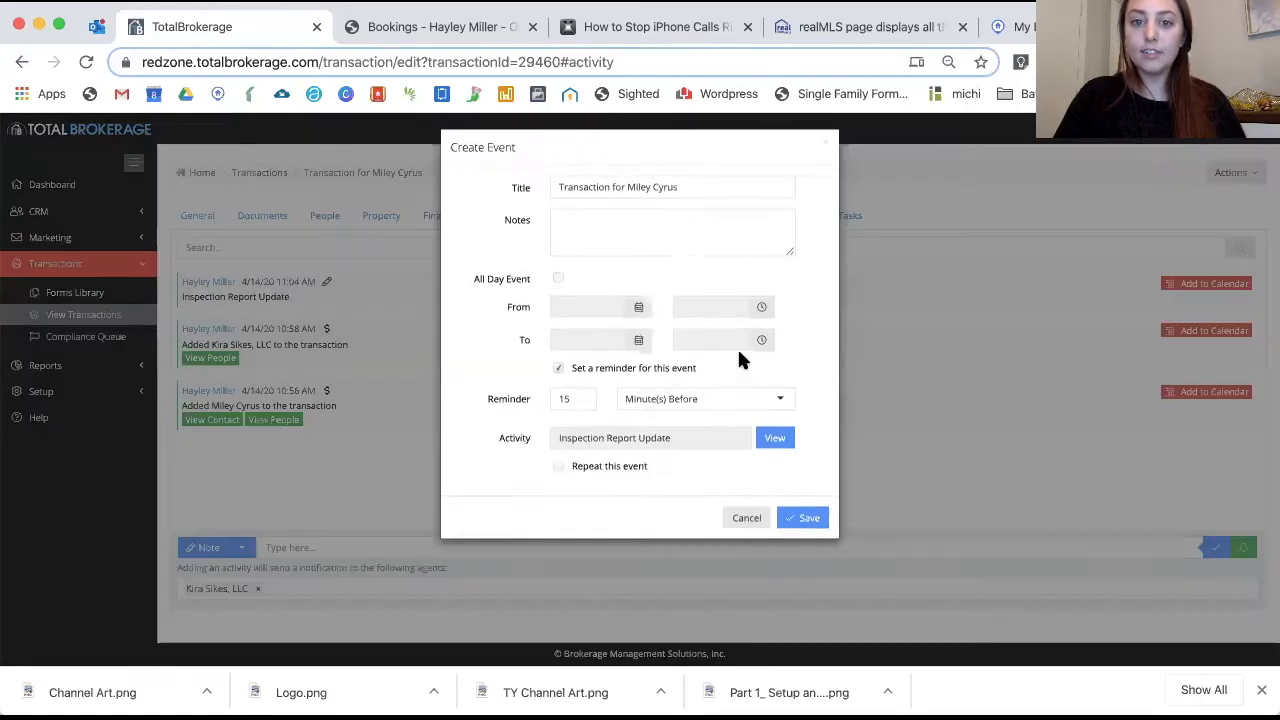
left_click_drag(708, 191, 556, 193)
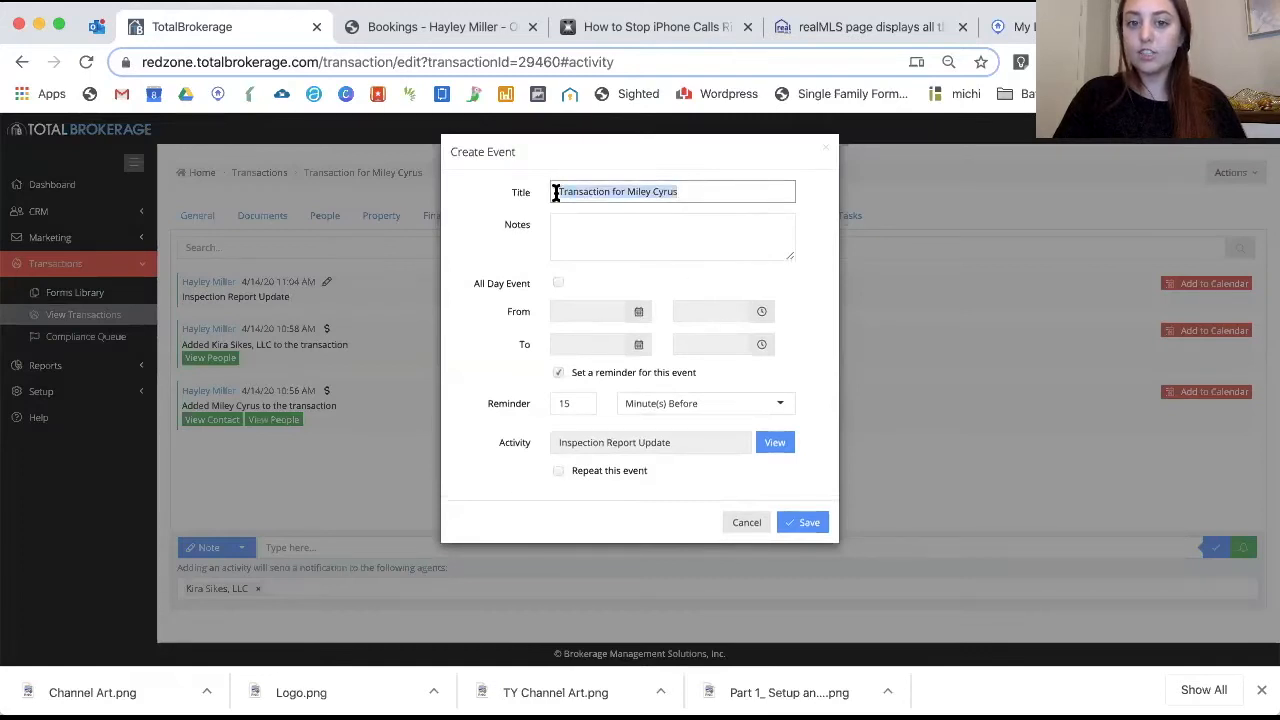
key("BackSpace")
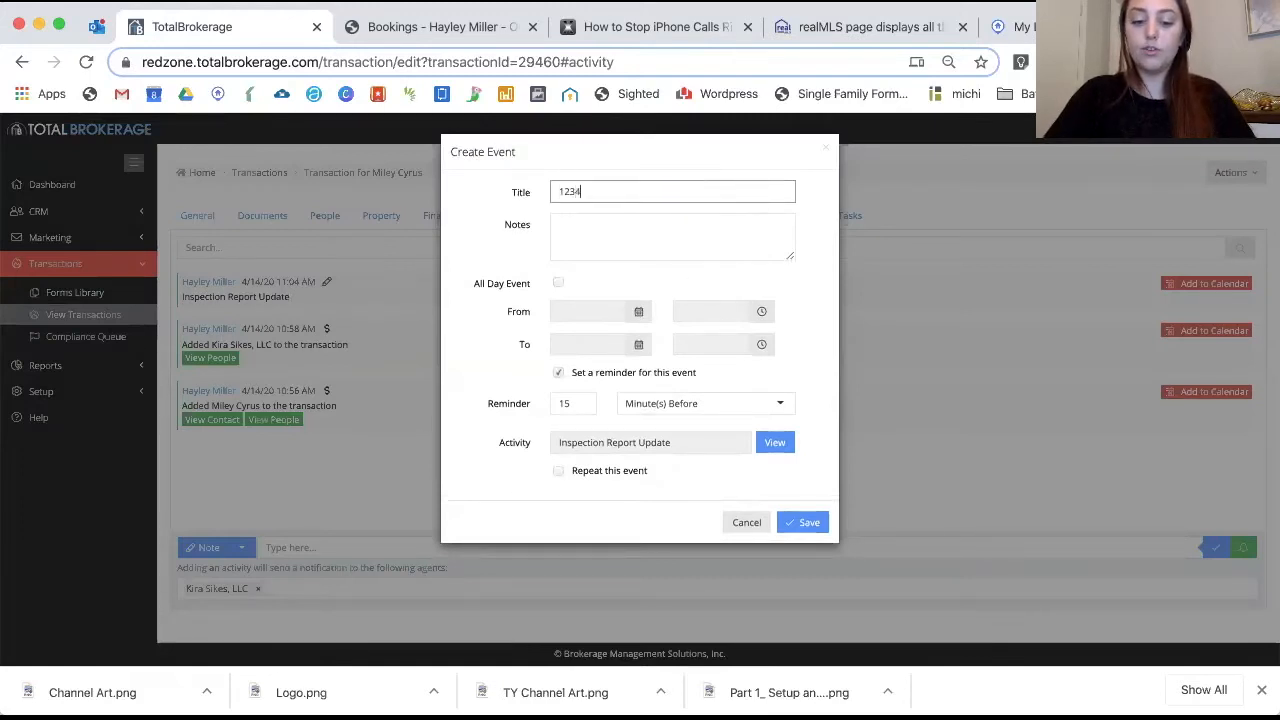
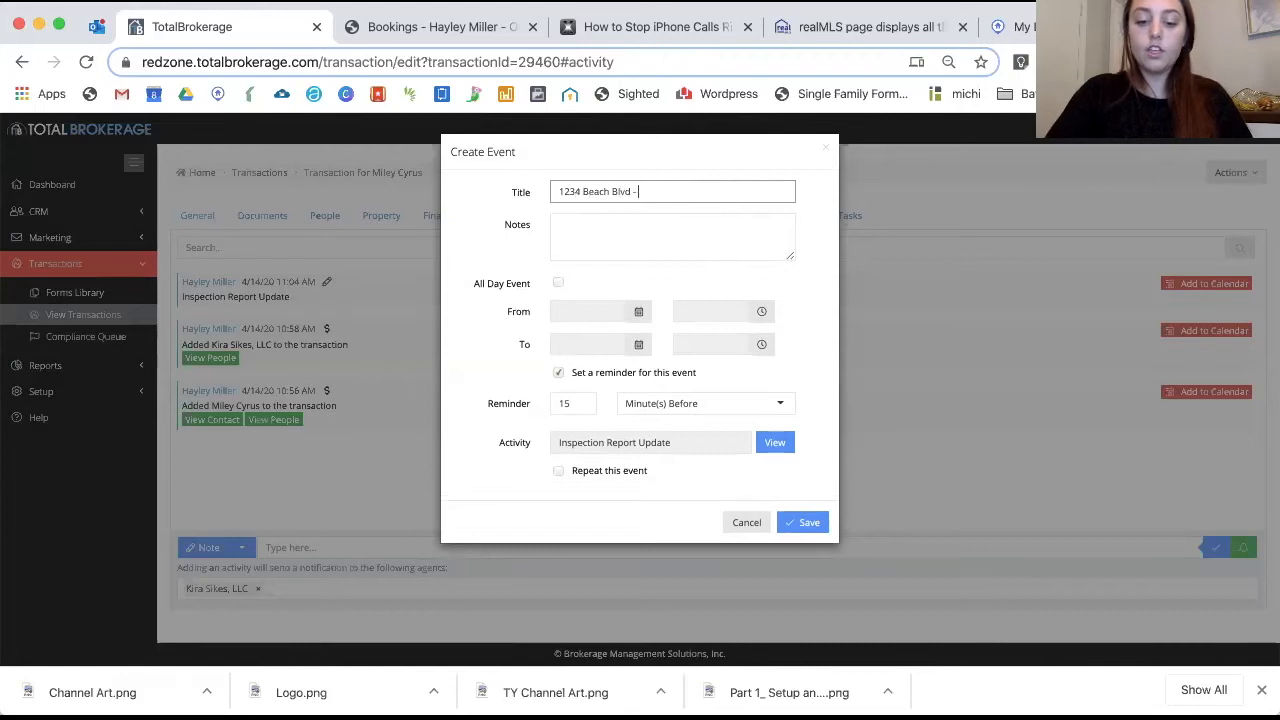
type("Inspection Update")
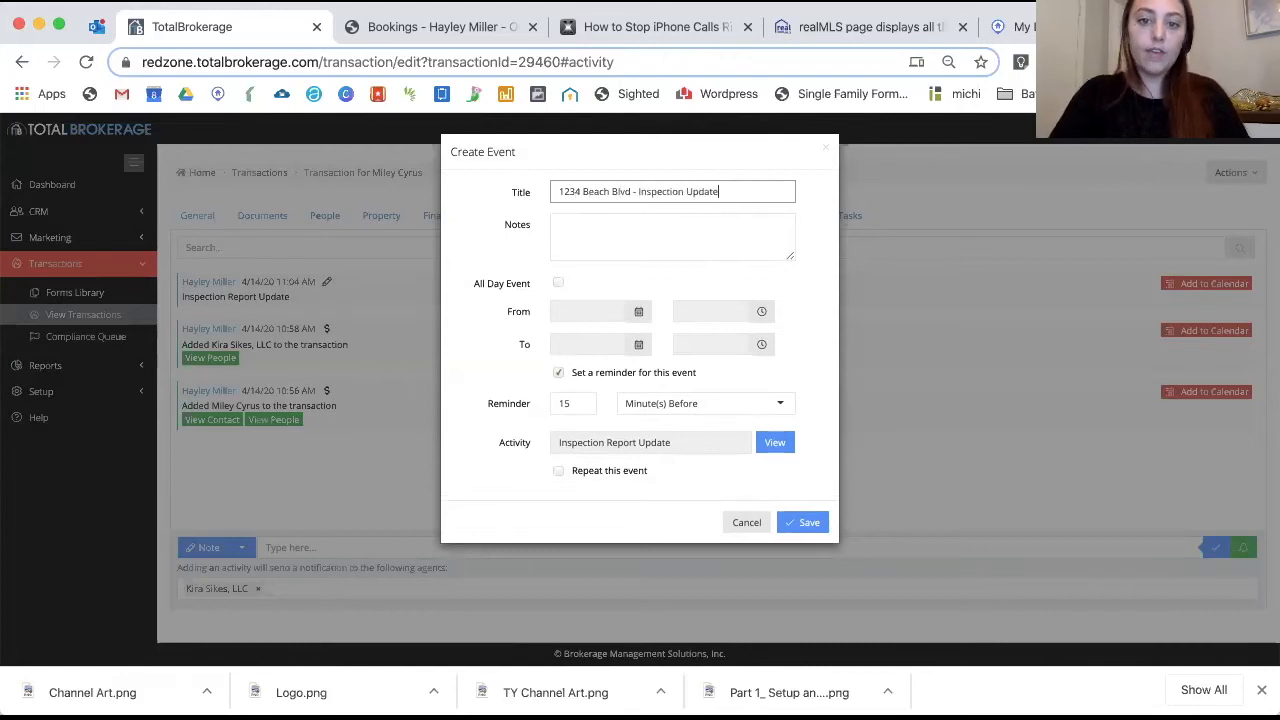
left_click(590, 232)
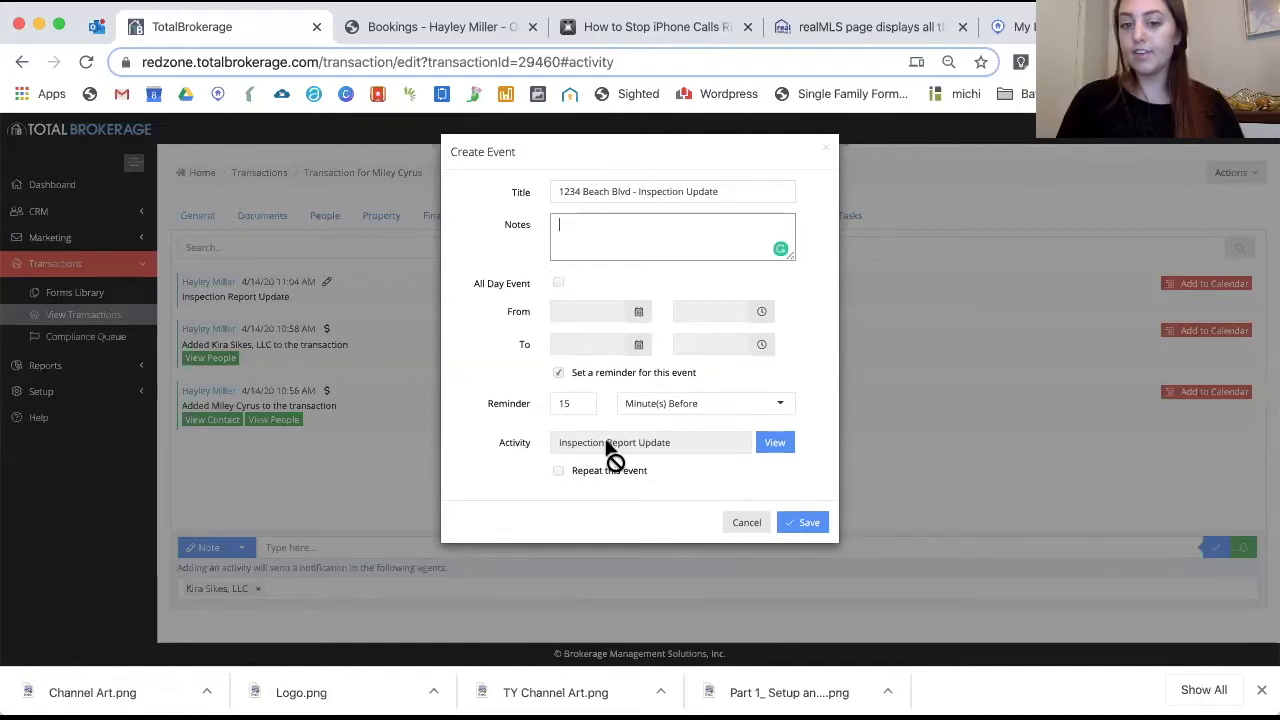
left_click(639, 311)
left_click(709, 326)
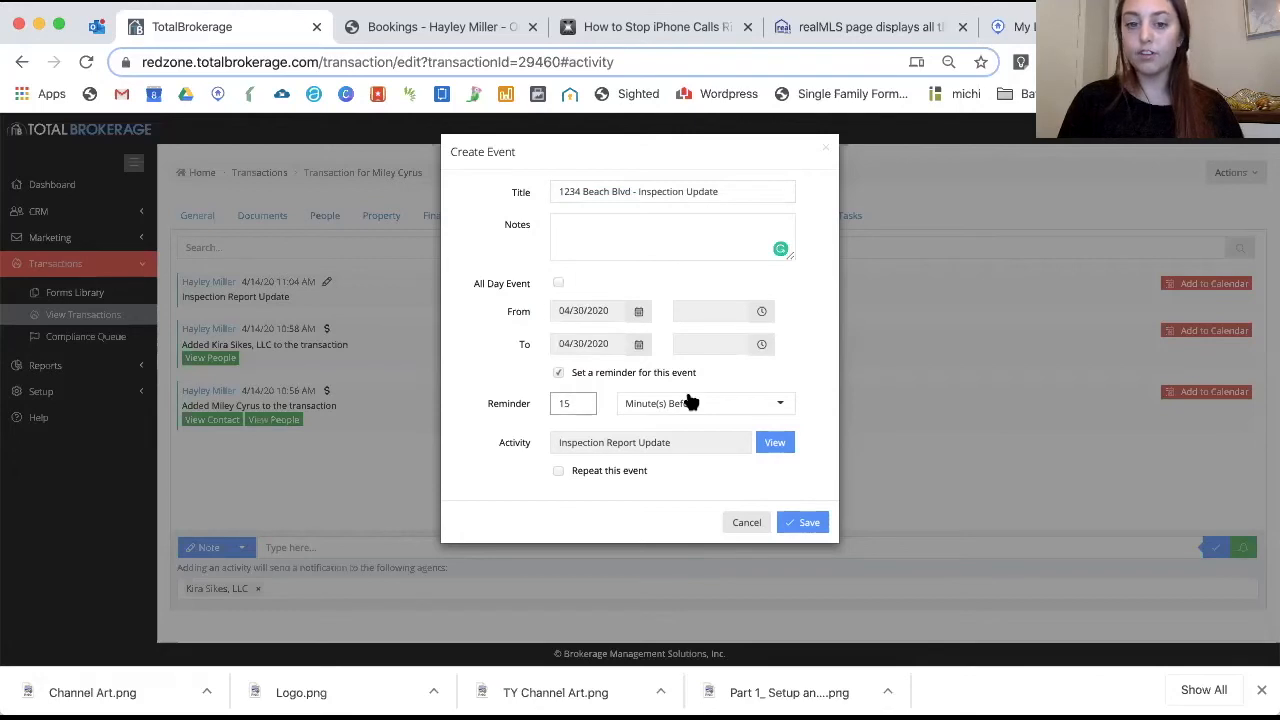
left_click(808, 522)
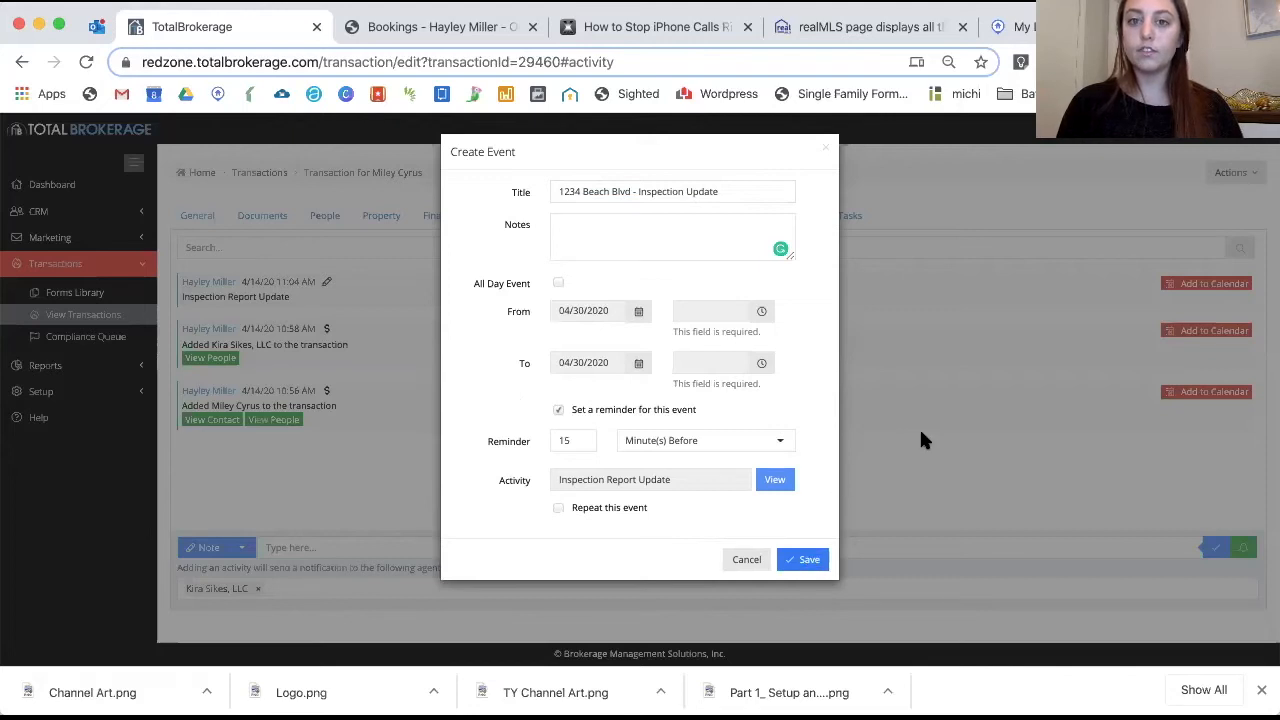
left_click(876, 416)
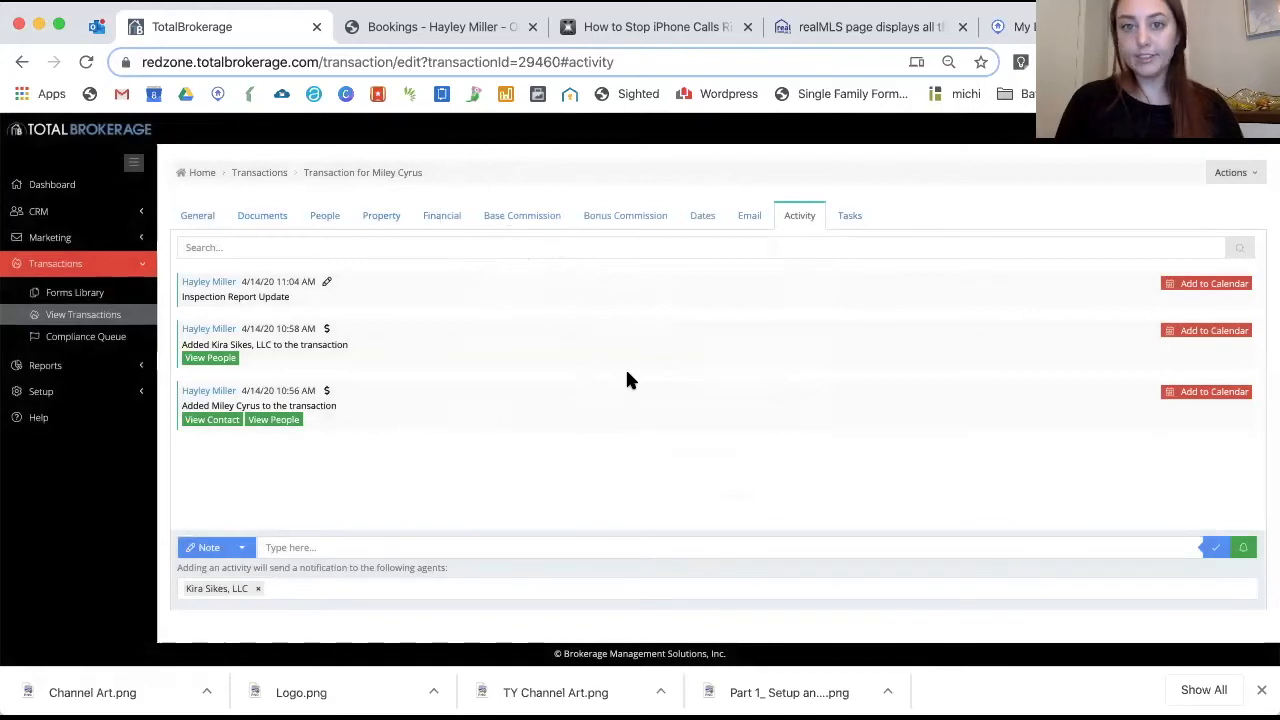
Show the Tasks page and scroll through the Residential Contract Task List
left_click(852, 218)
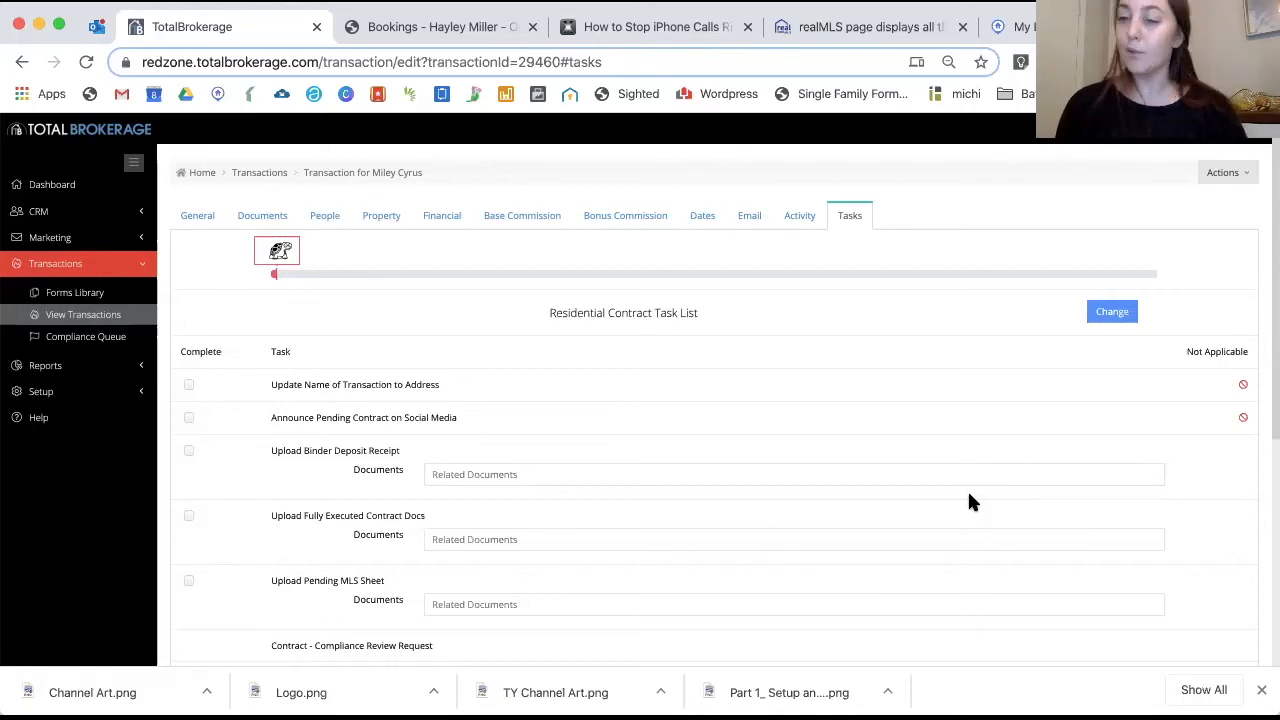
scroll(499, 425, "down", 2)
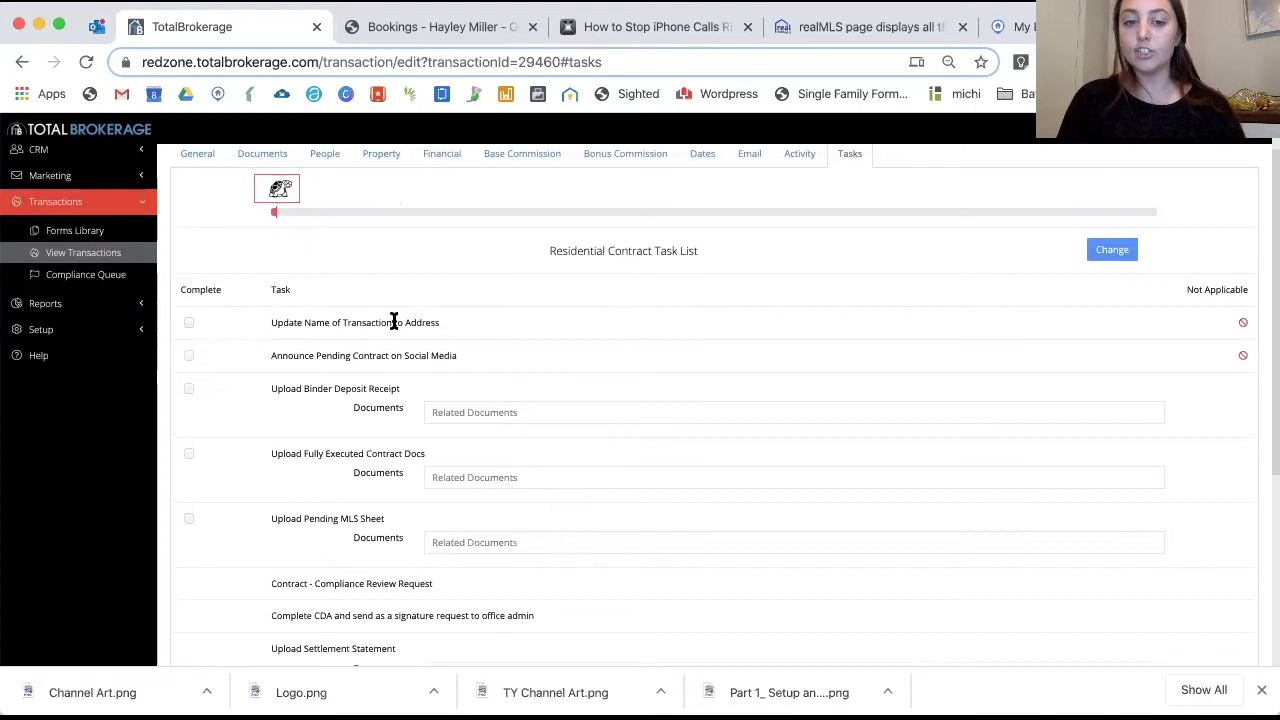
scroll(391, 320, "up", 2)
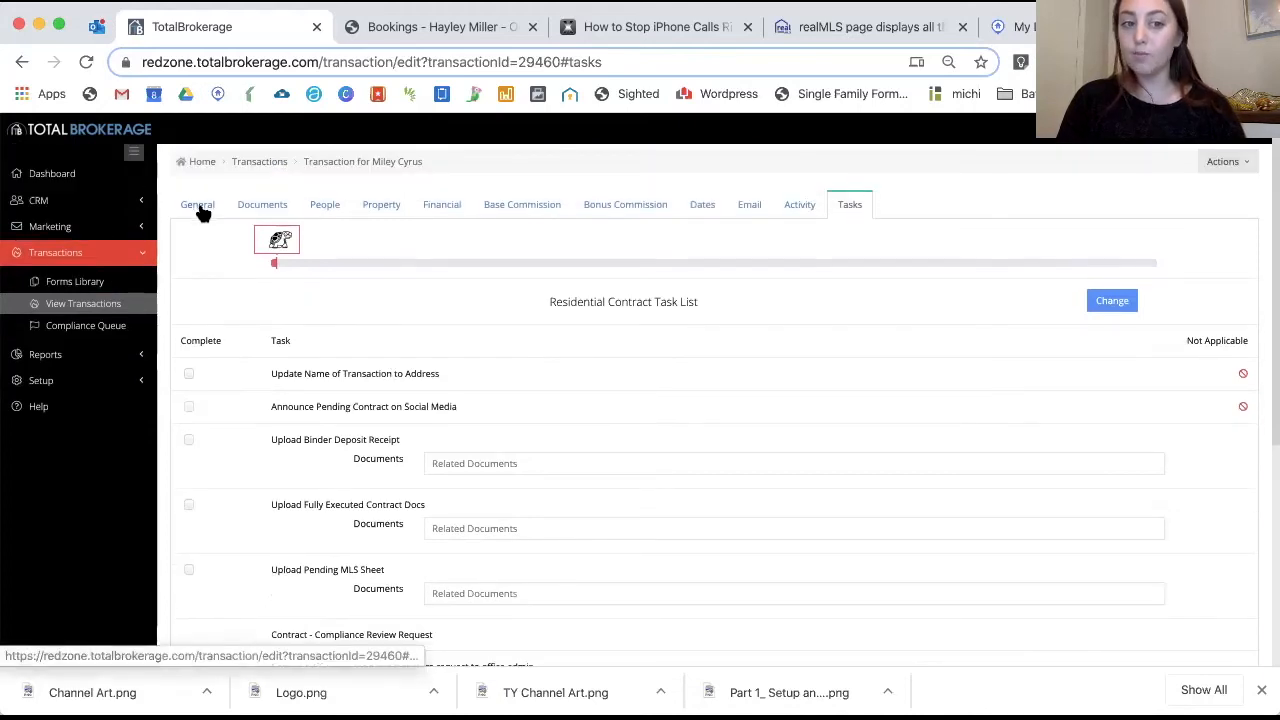
Replace the transaction name with the property's street address, save, and return to Tasks
left_click(199, 207)
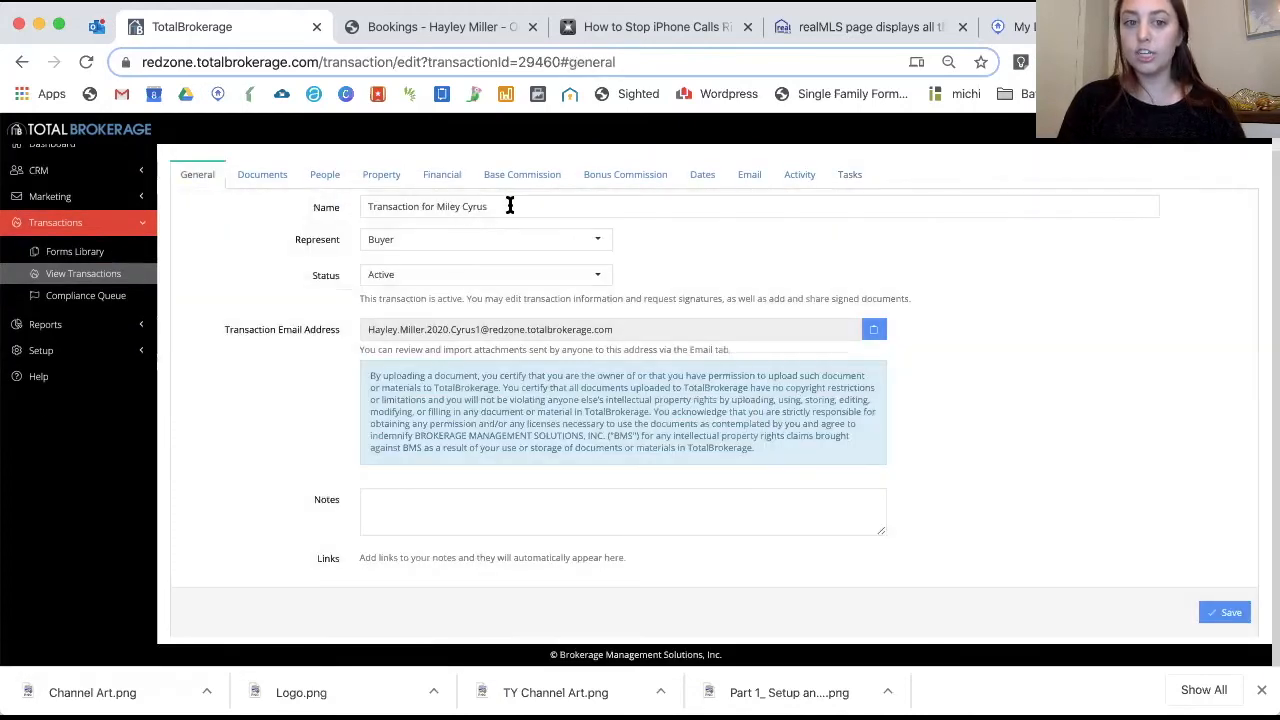
left_click_drag(523, 204, 349, 204)
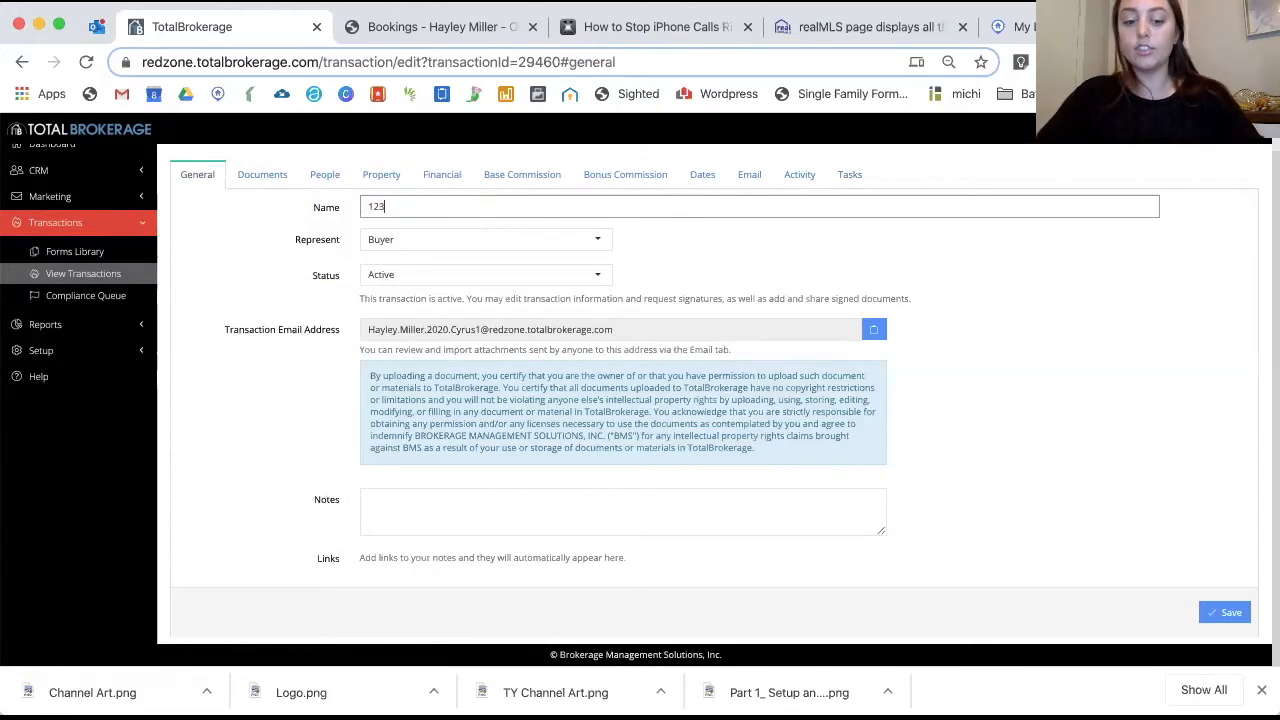
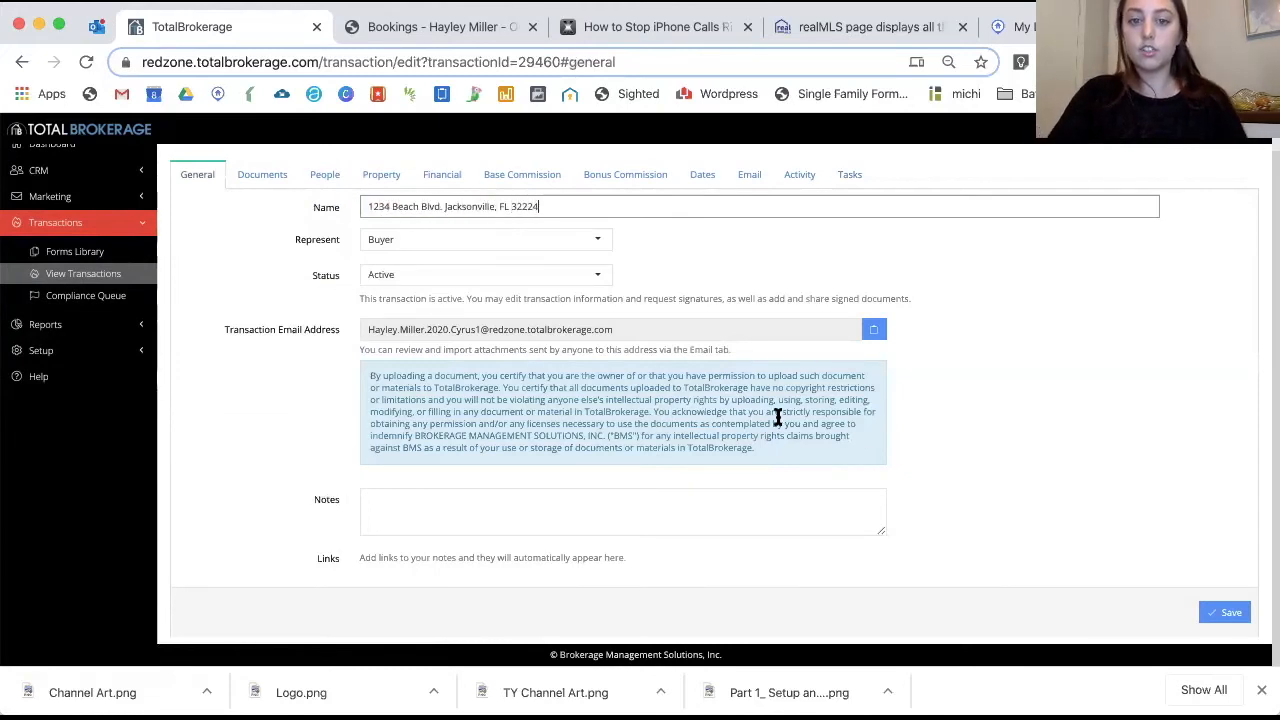
left_click(1231, 612)
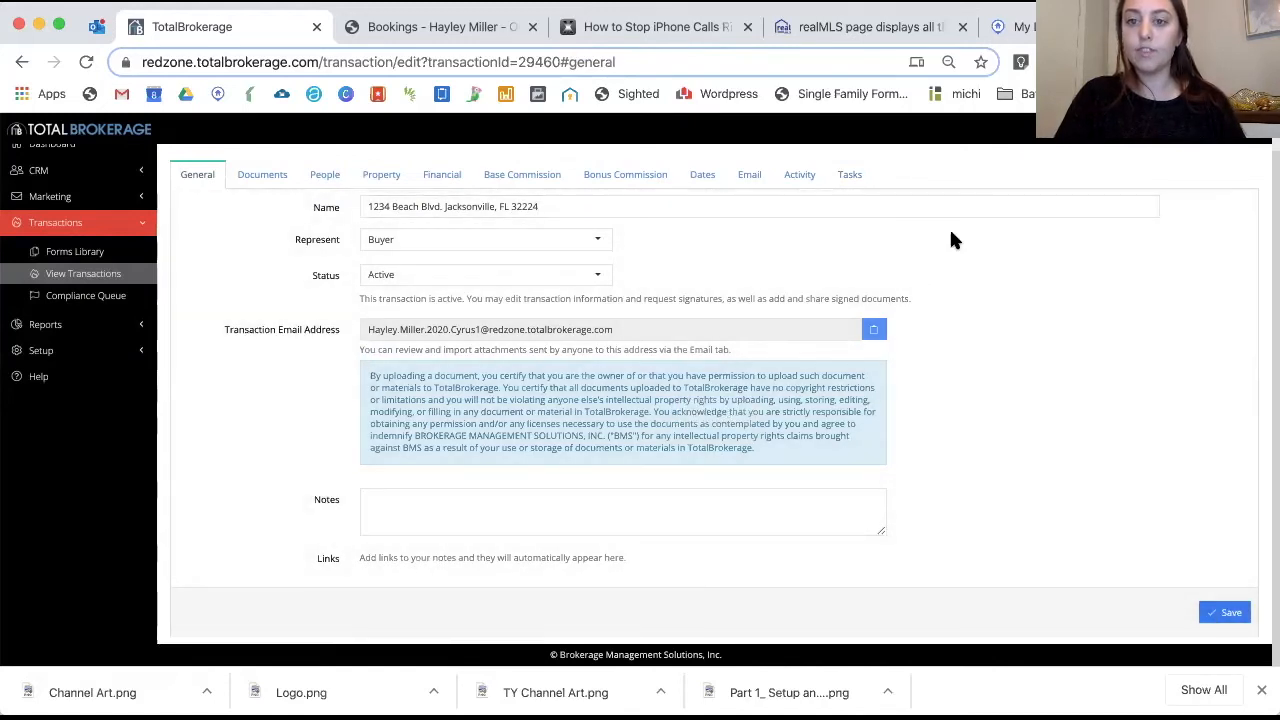
left_click(857, 183)
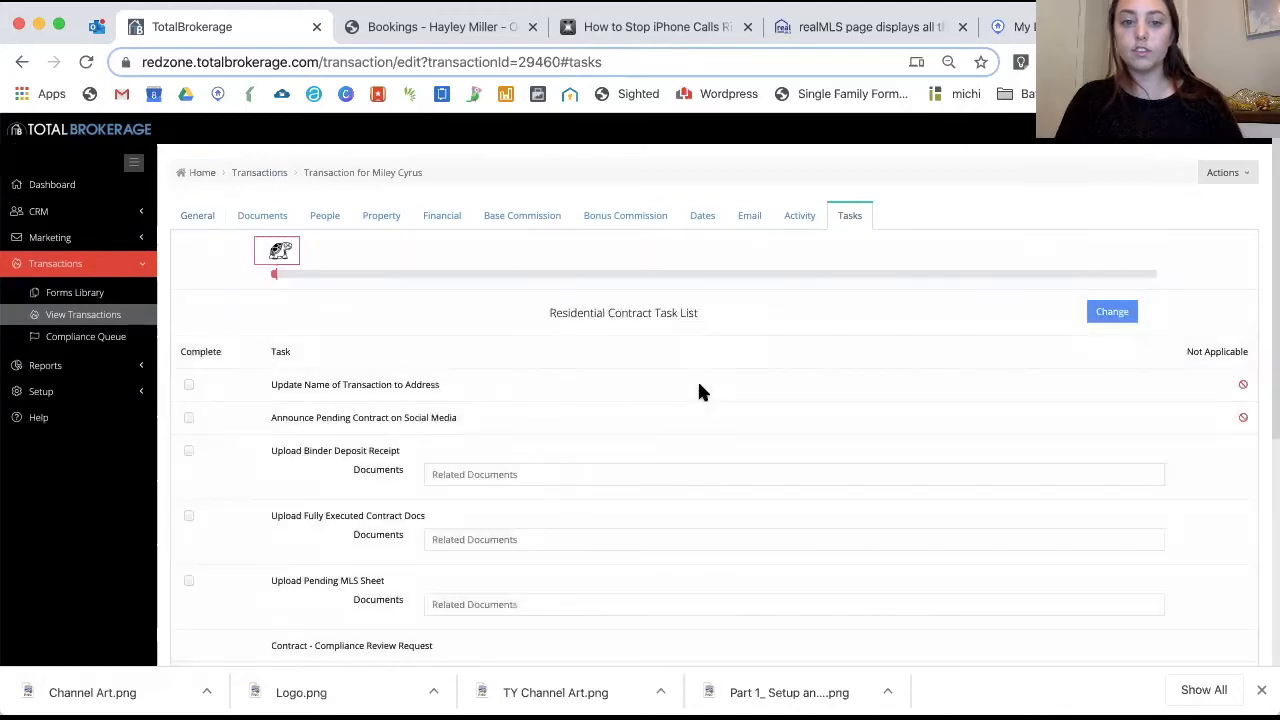
Complete the Update Name of Transaction to Address and Announce Pending Contract on Social Media tasks
left_click(188, 384)
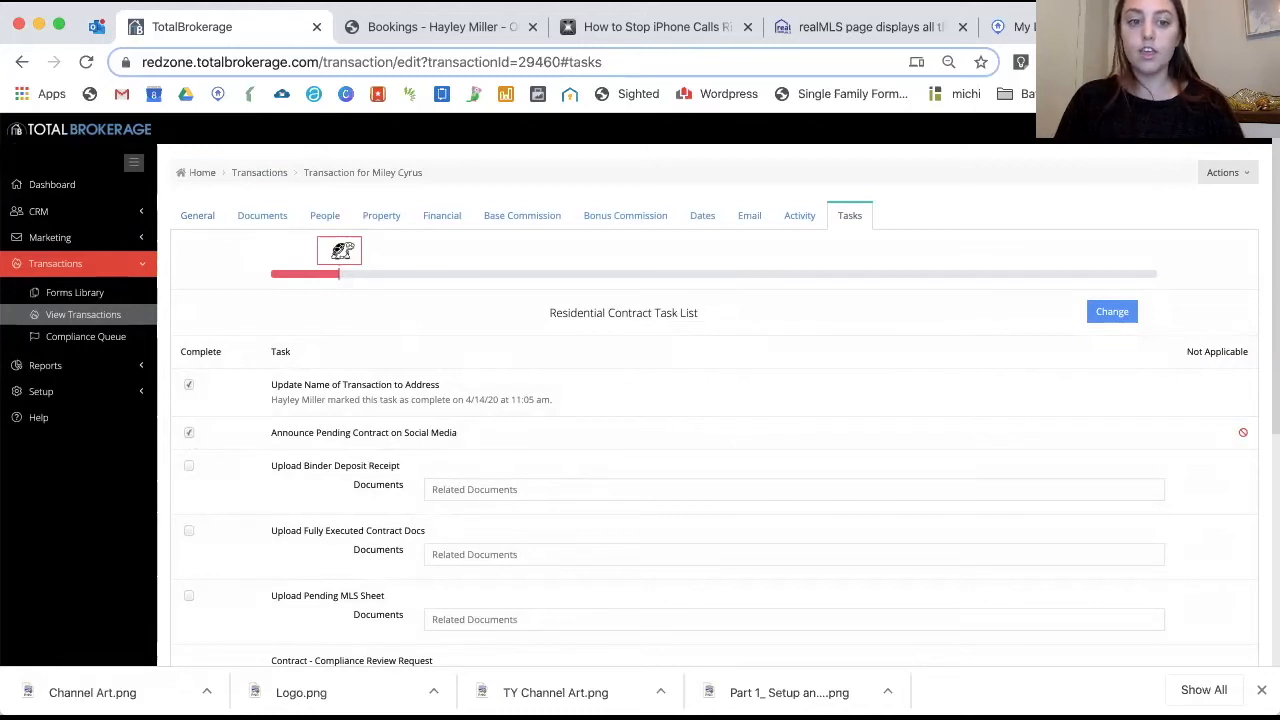
left_click(189, 434)
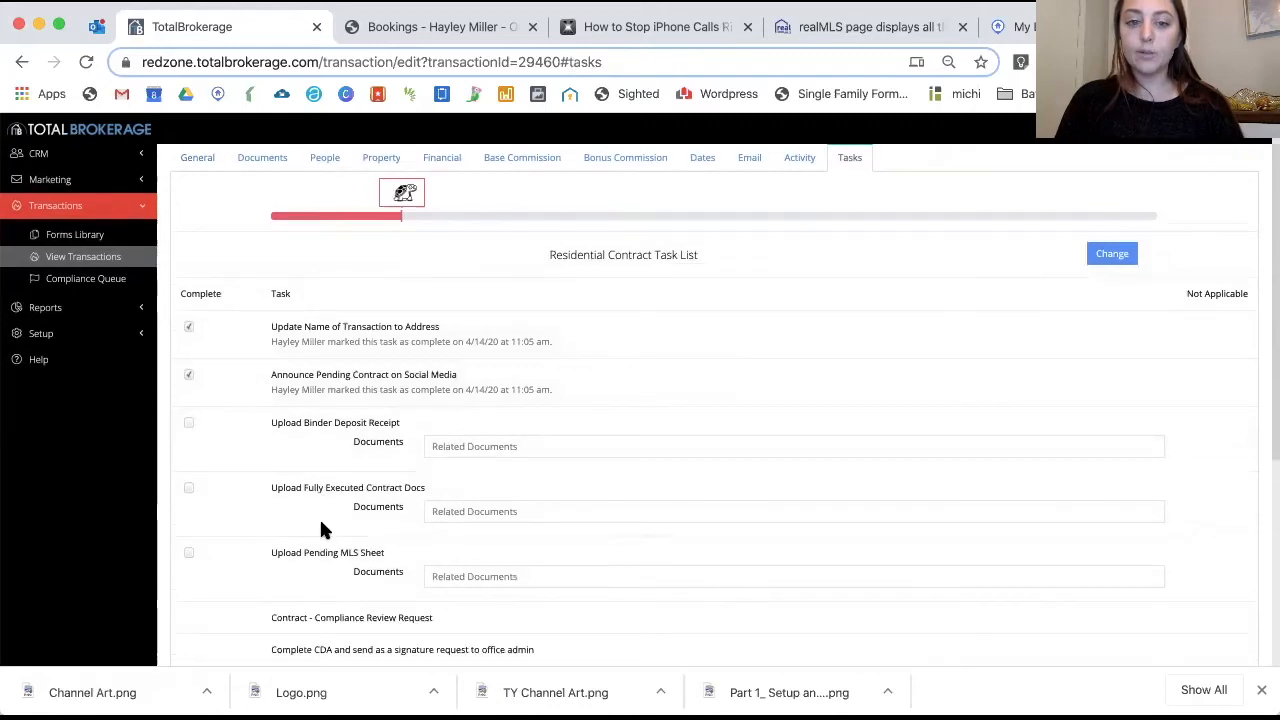
scroll(320, 520, "down", 2)
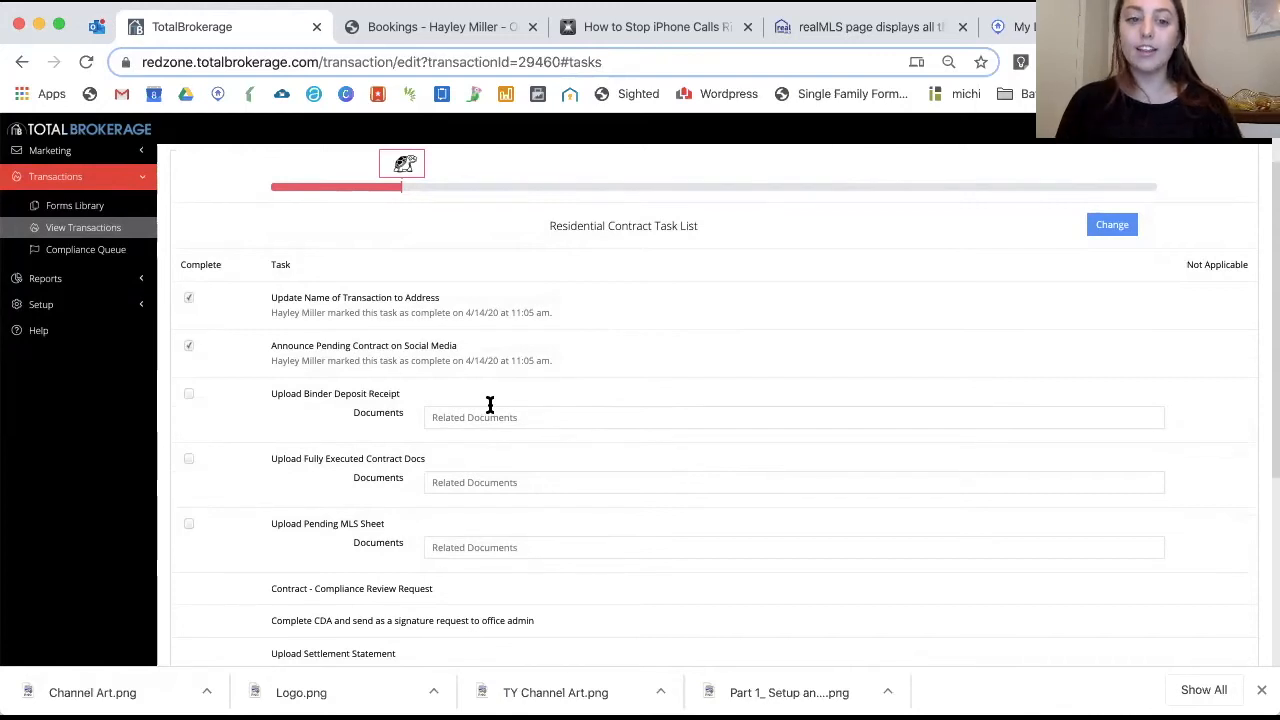
scroll(489, 403, "up", 2)
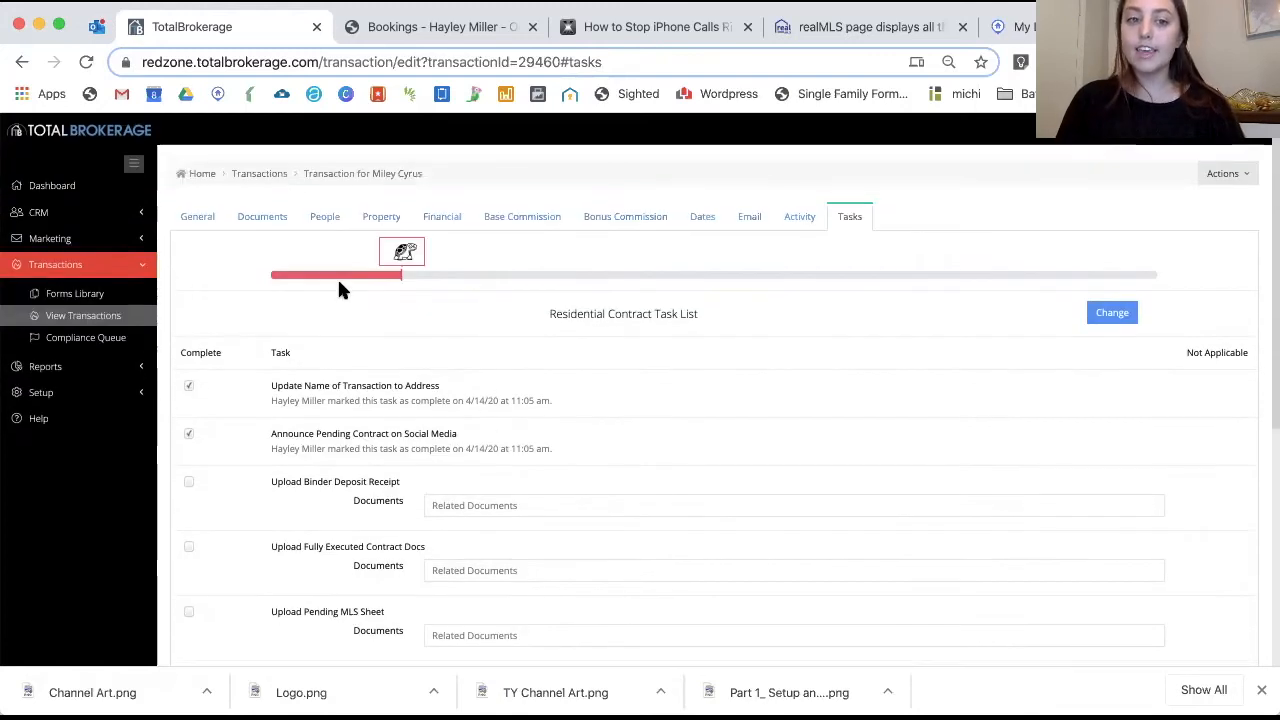
left_click(280, 222)
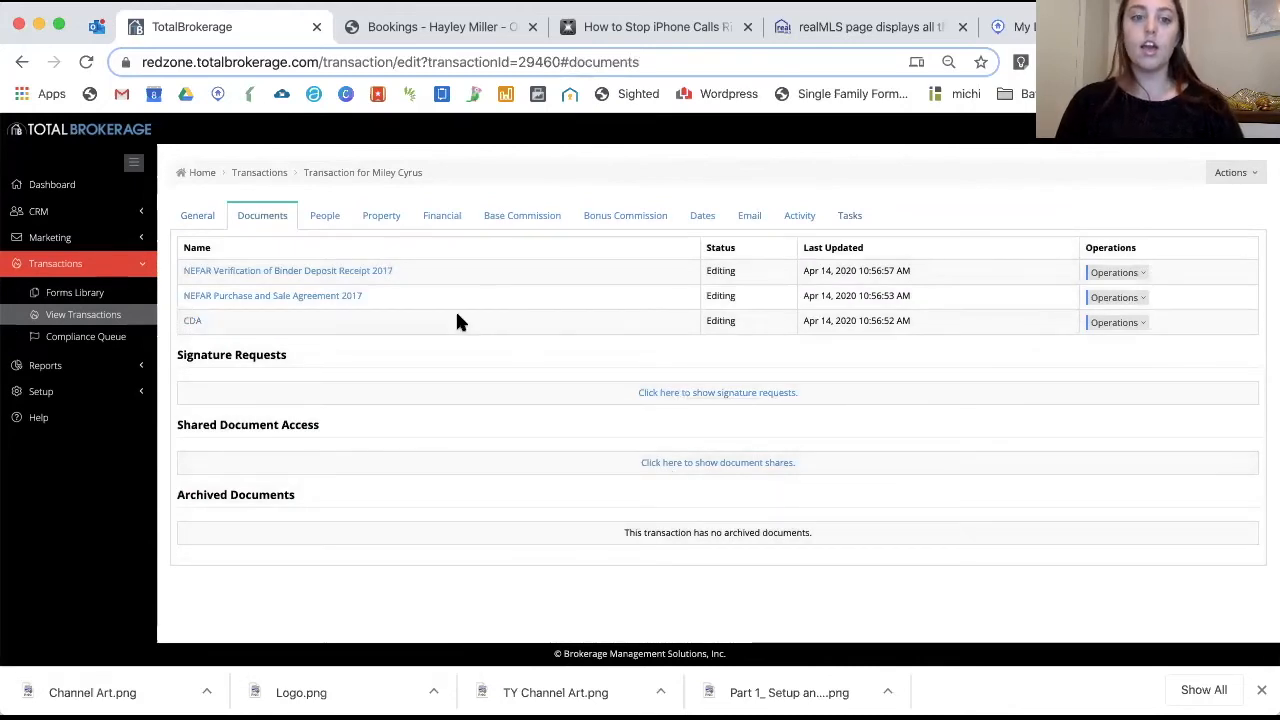
Open the NEFAR Purchase and Sale Agreement 2017 form and glance over its first page
left_click(308, 299)
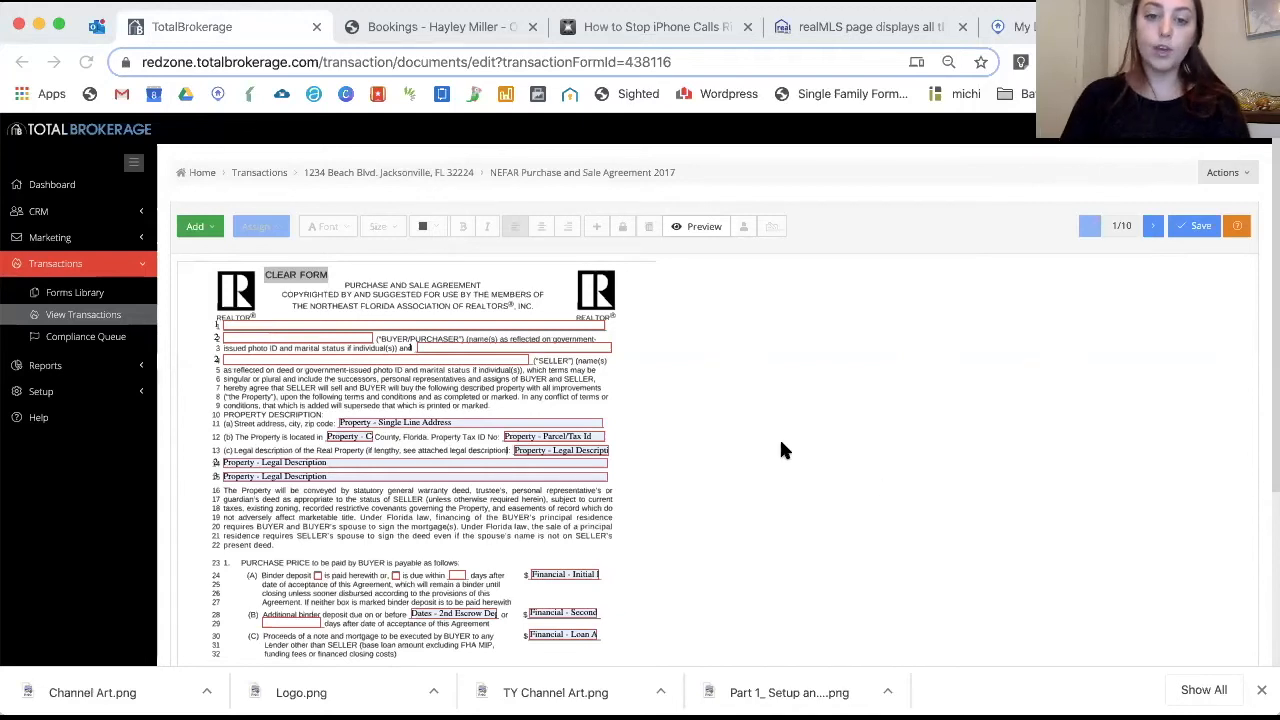
scroll(780, 449, "down", 2)
scroll(783, 450, "up", 1)
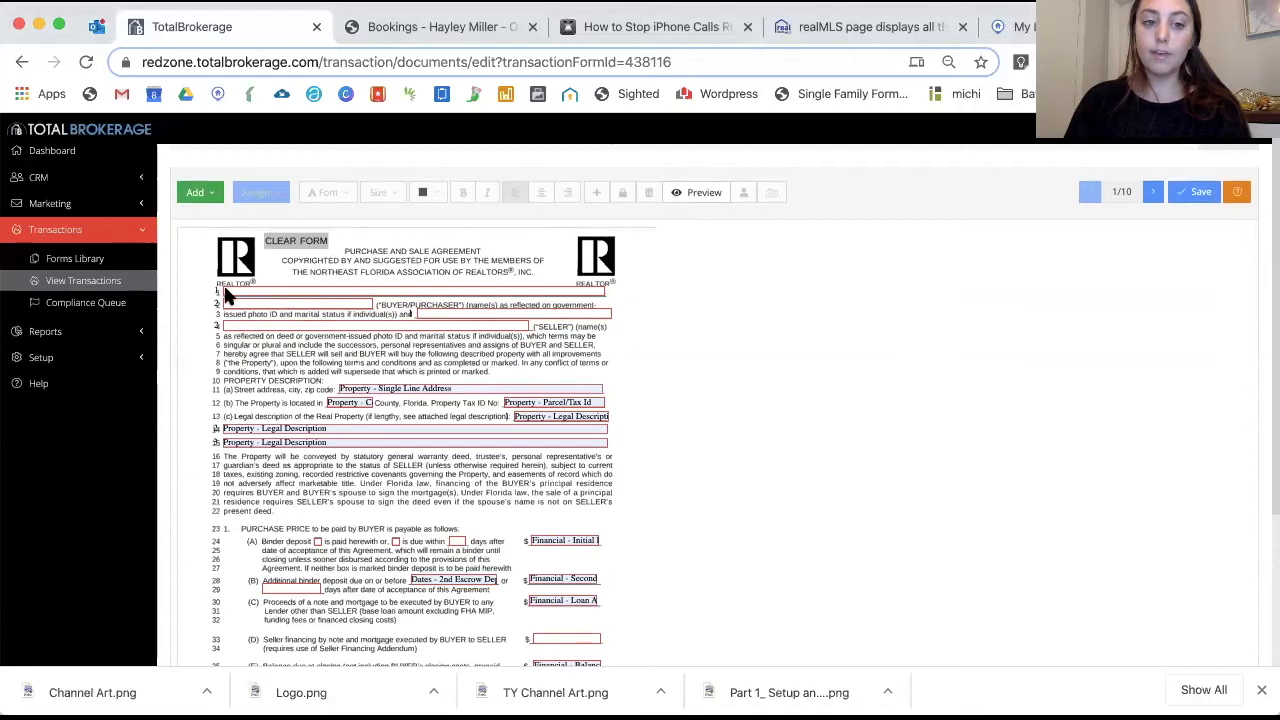
Enter the two buyers' names on lines 1 and 3, each marked as unmarried
left_click(275, 289)
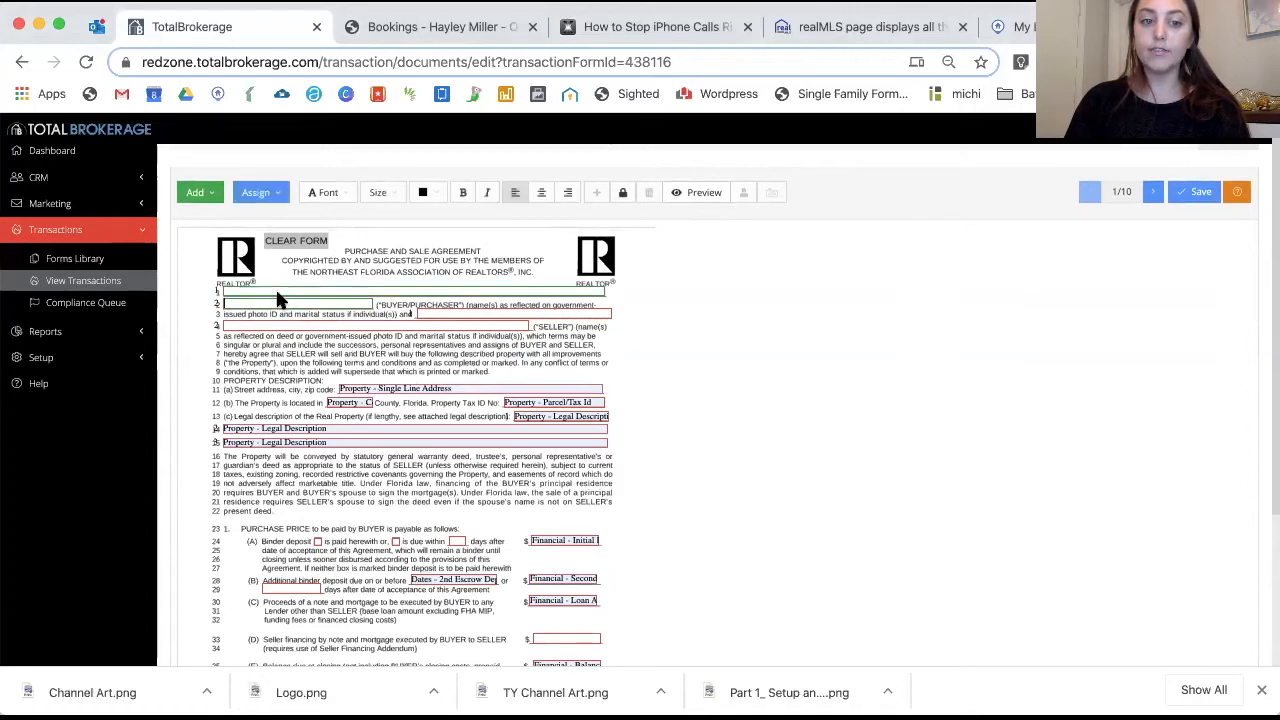
type("Miley Cyrus, an un")
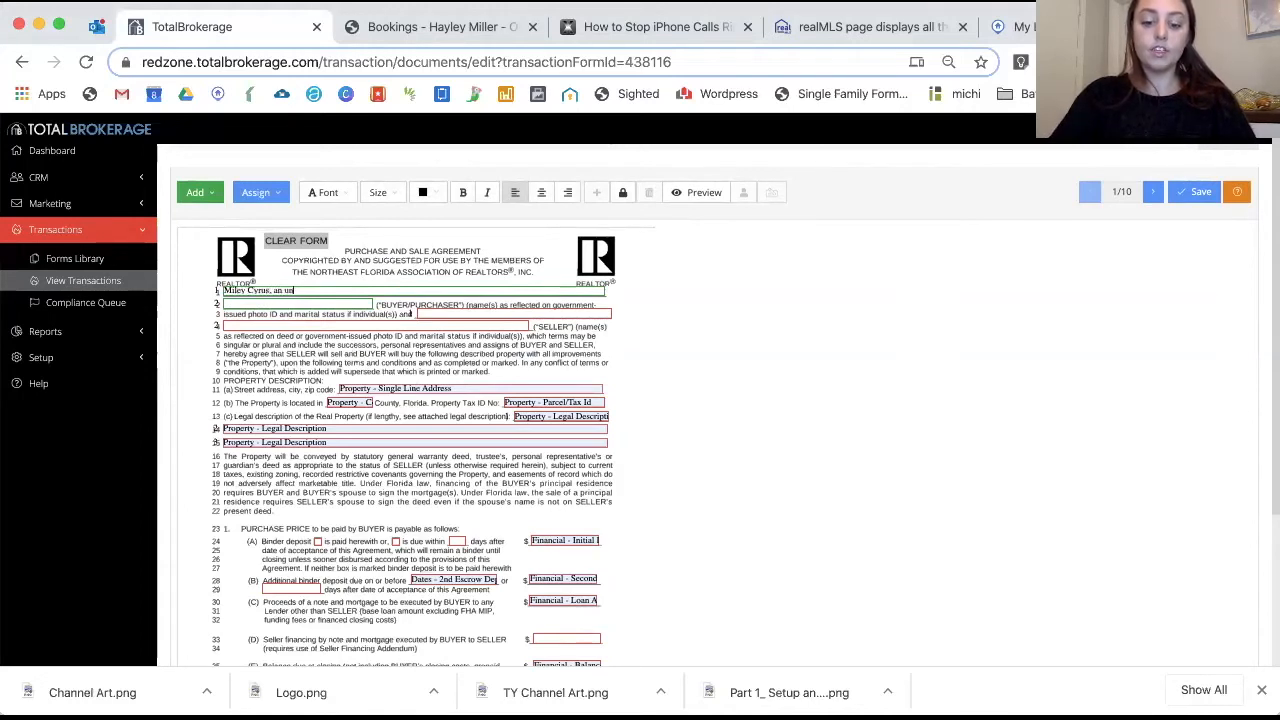
type("married woman")
left_click(437, 313)
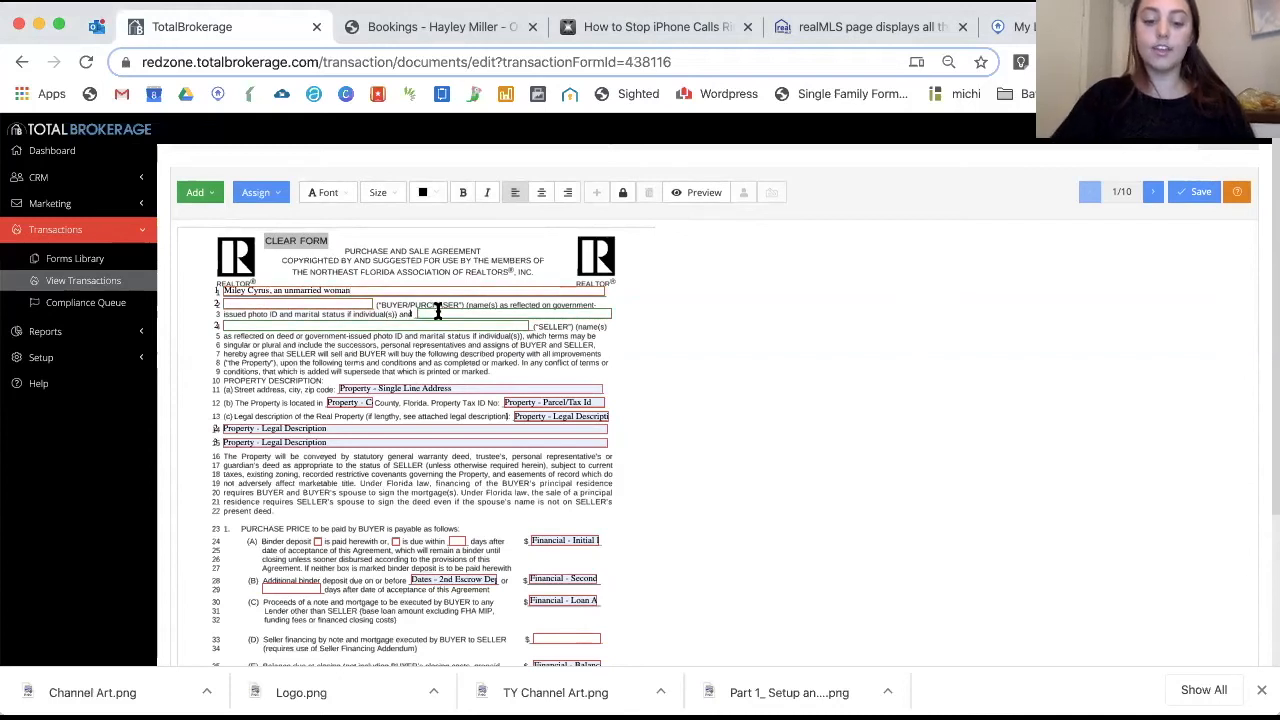
type("M")
type("ill")
key("BackSpace")
key("BackSpace")
key("BackSpace")
key("BackSpace")
type("Billy joel, a")
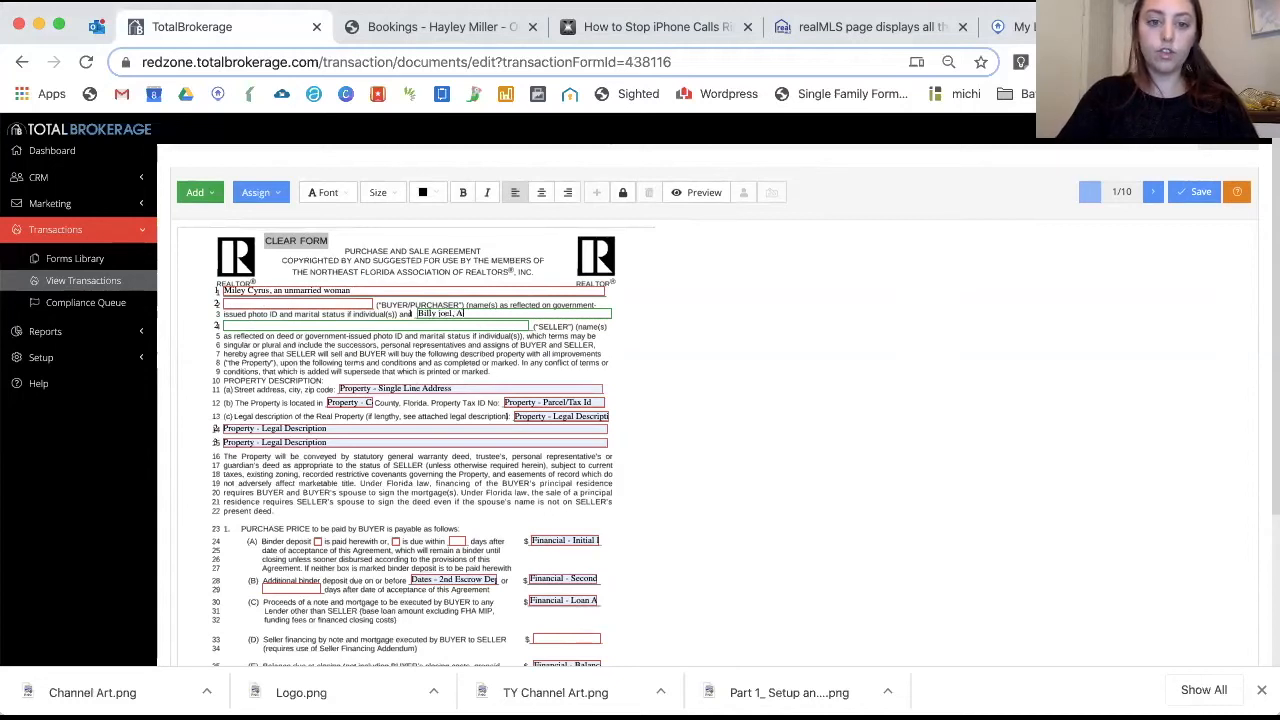
type("n unmarried man")
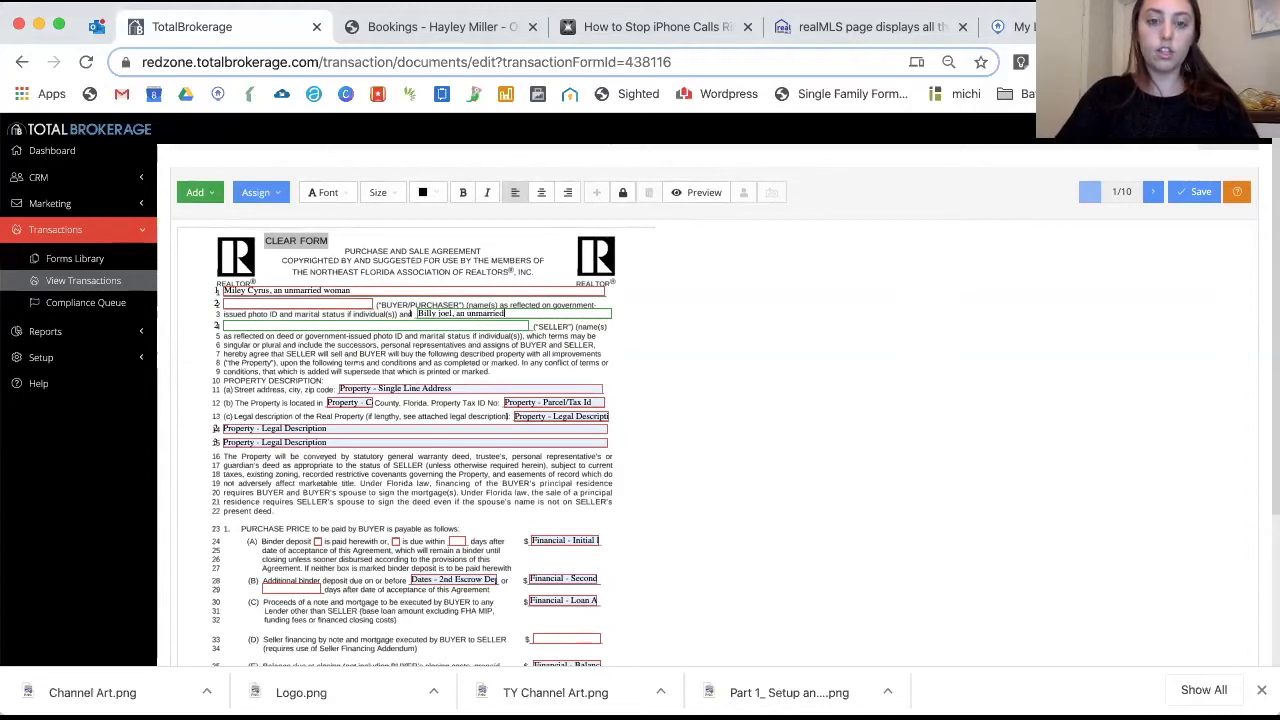
left_click(448, 387)
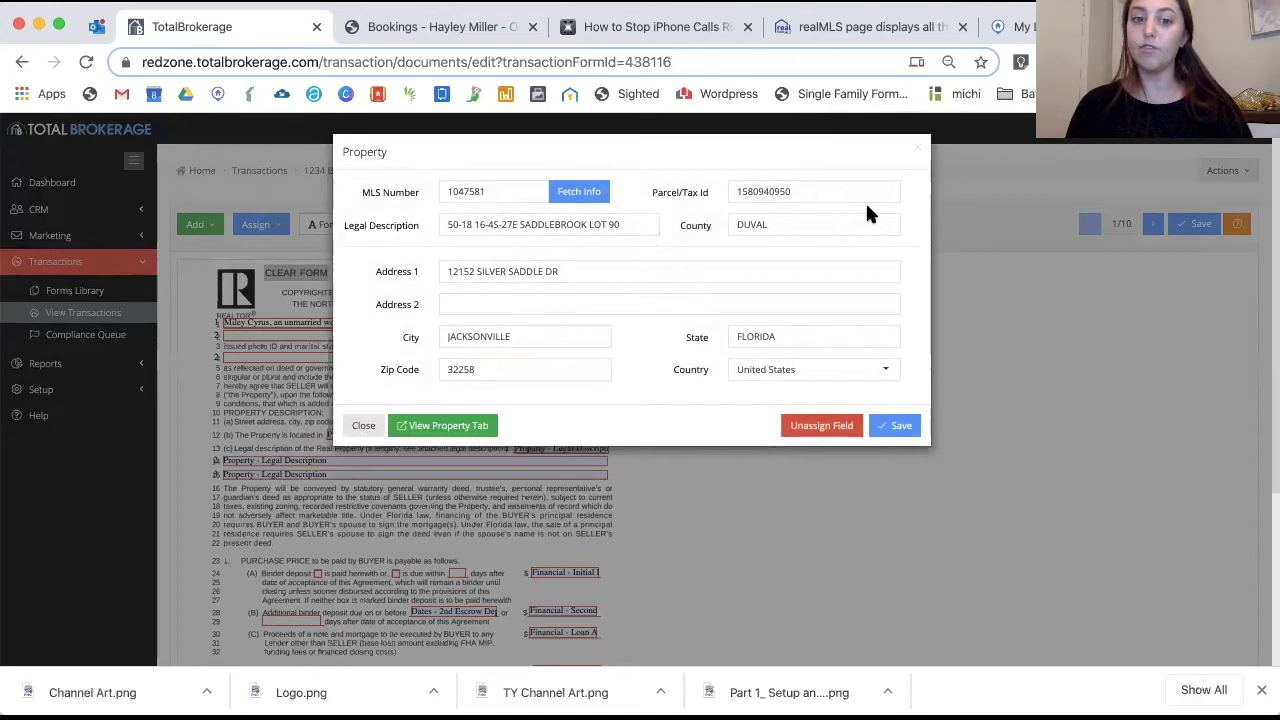
Mark the line 24 binder deposit as due within 3 days
left_click(817, 510)
scroll(817, 510, "down", 1)
scroll(817, 518, "down", 4)
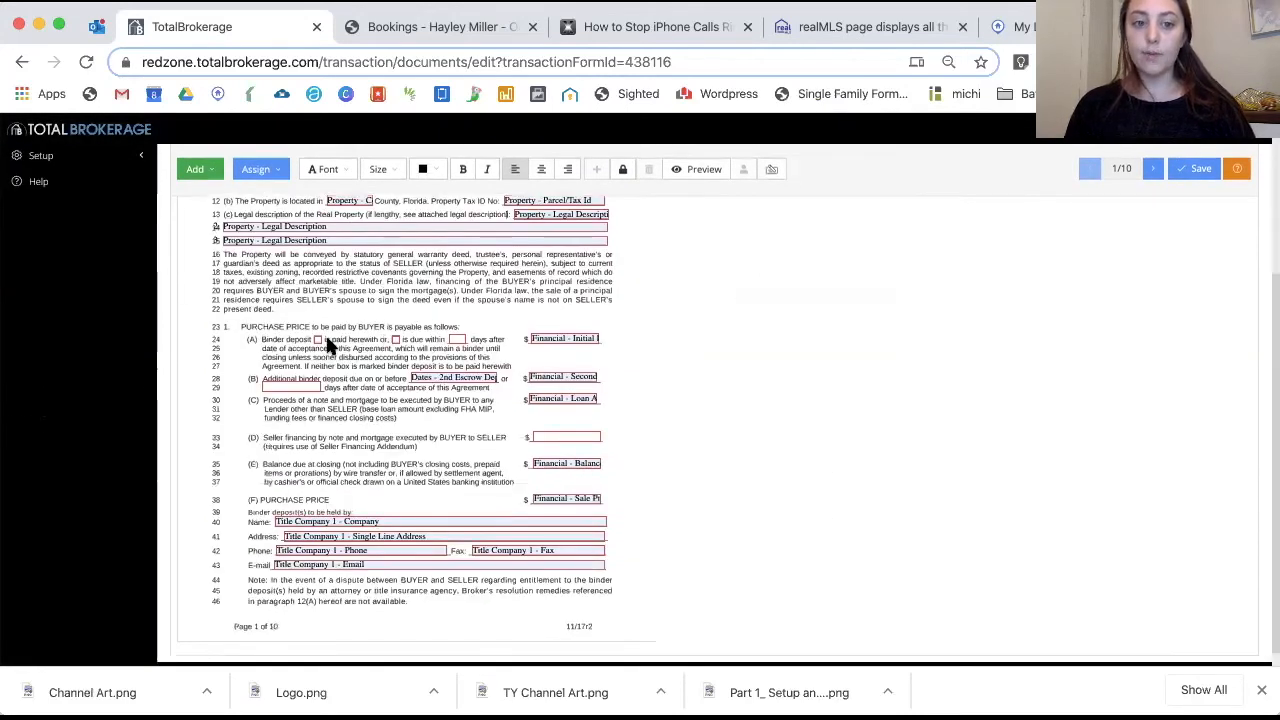
left_click(396, 341)
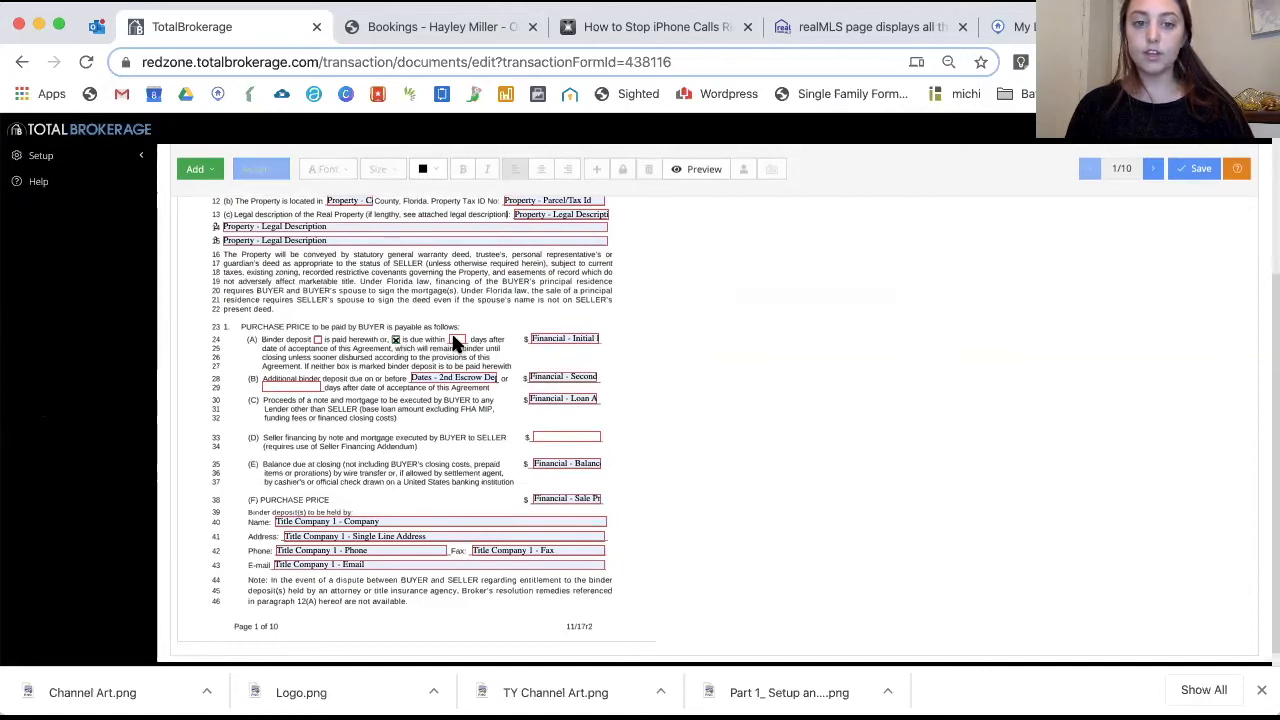
left_click(456, 339)
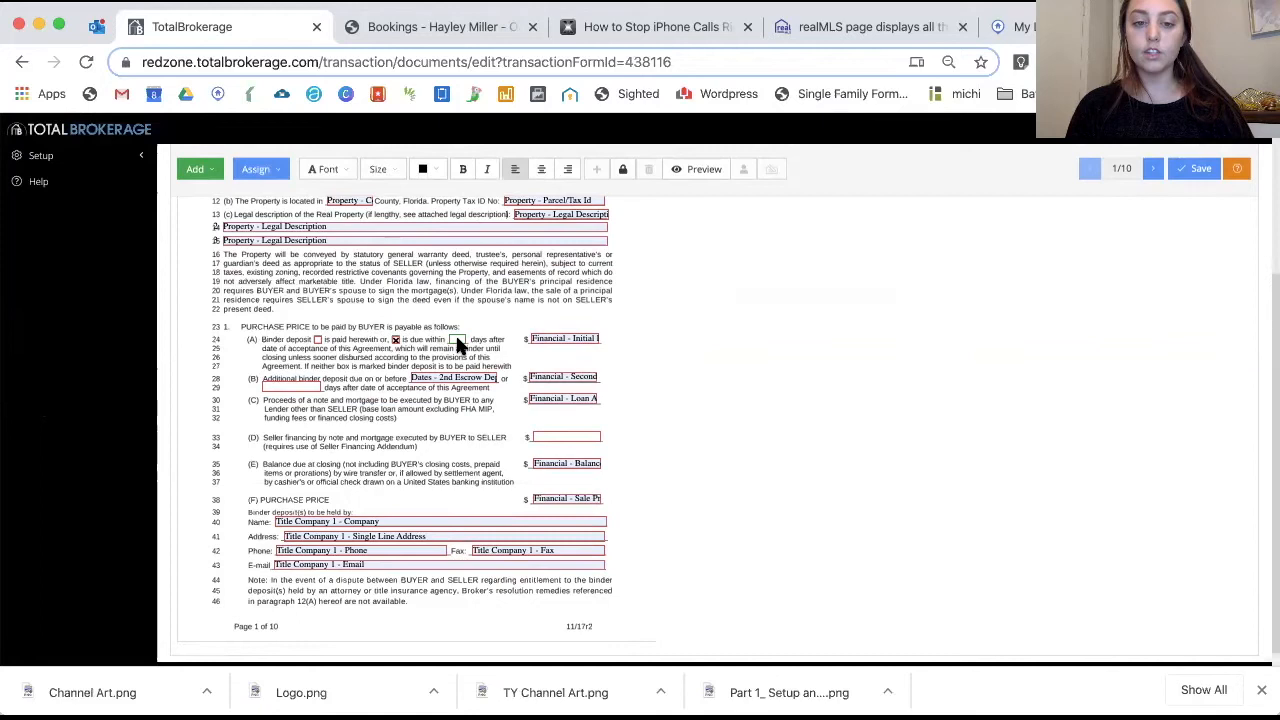
type("3")
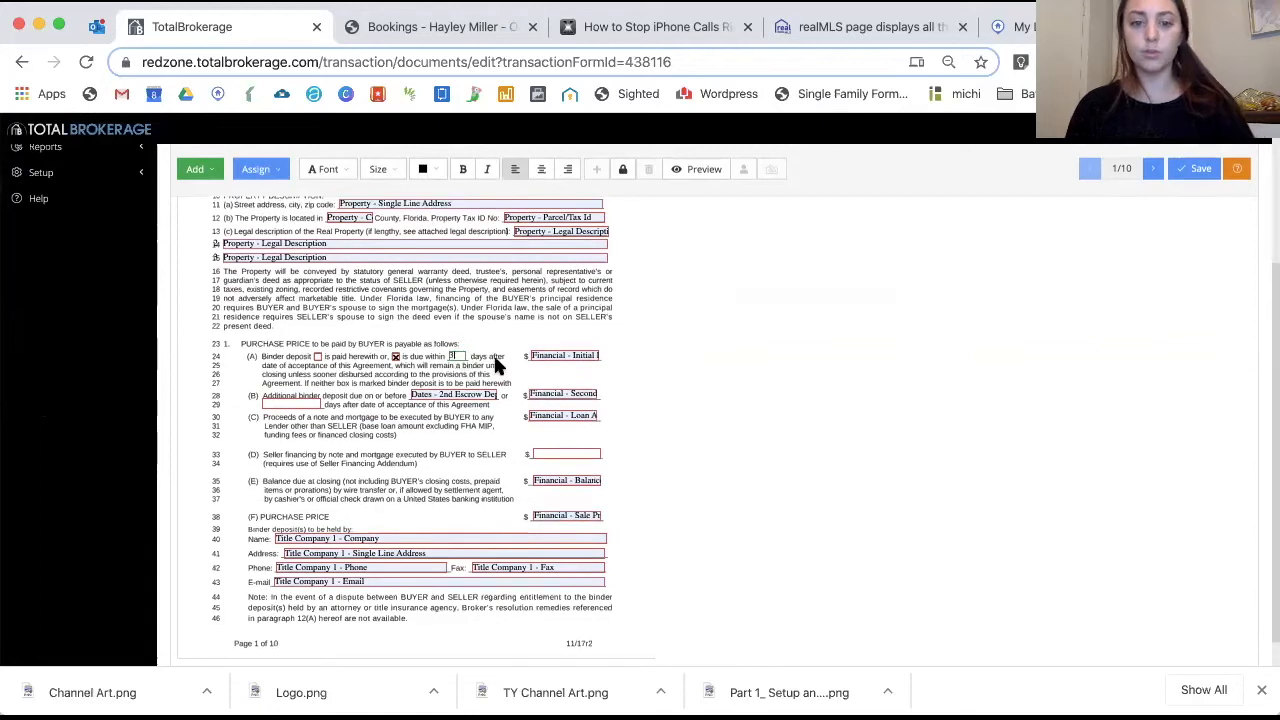
scroll(567, 360, "up", 1)
left_click(567, 362)
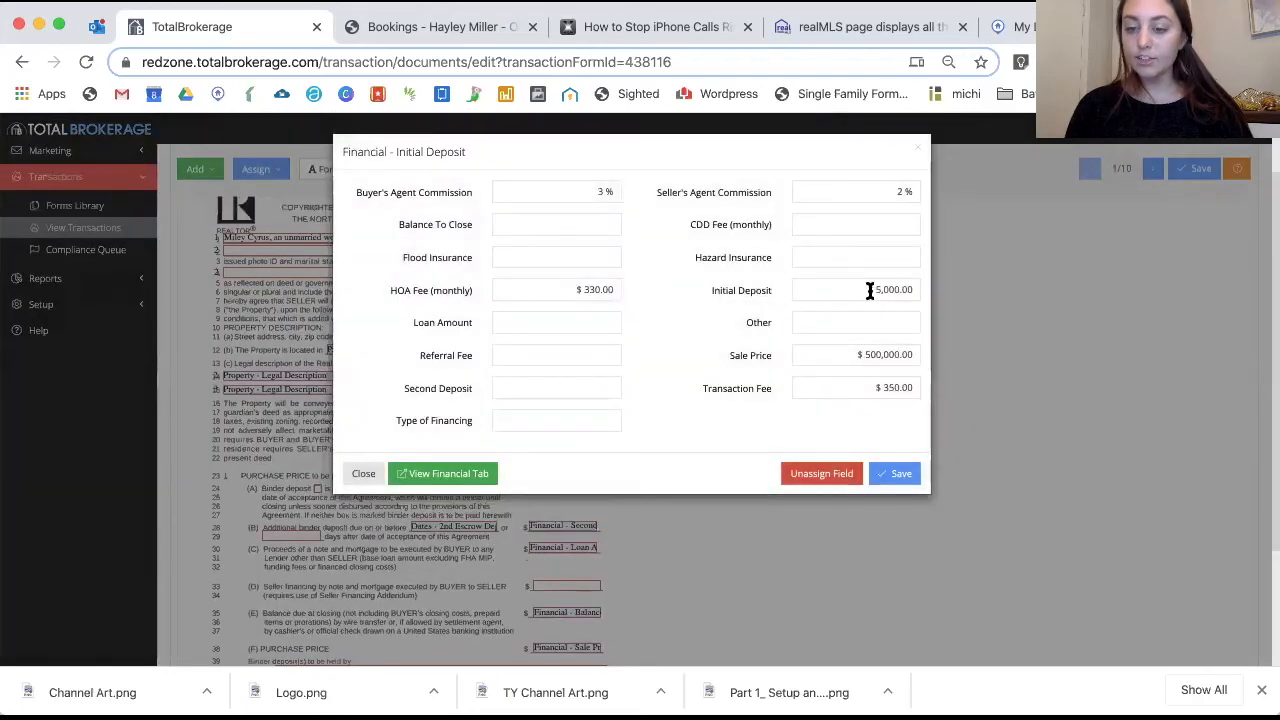
left_click(913, 148)
scroll(763, 490, "down", 2)
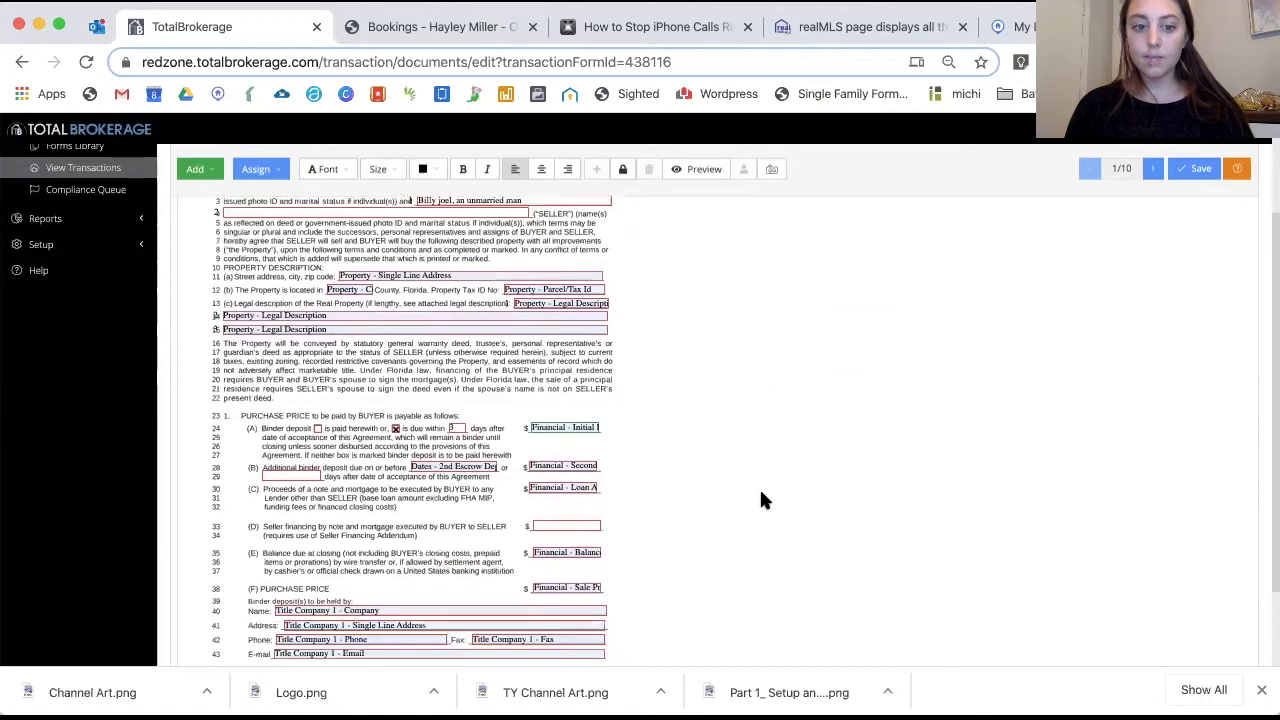
left_click(555, 487)
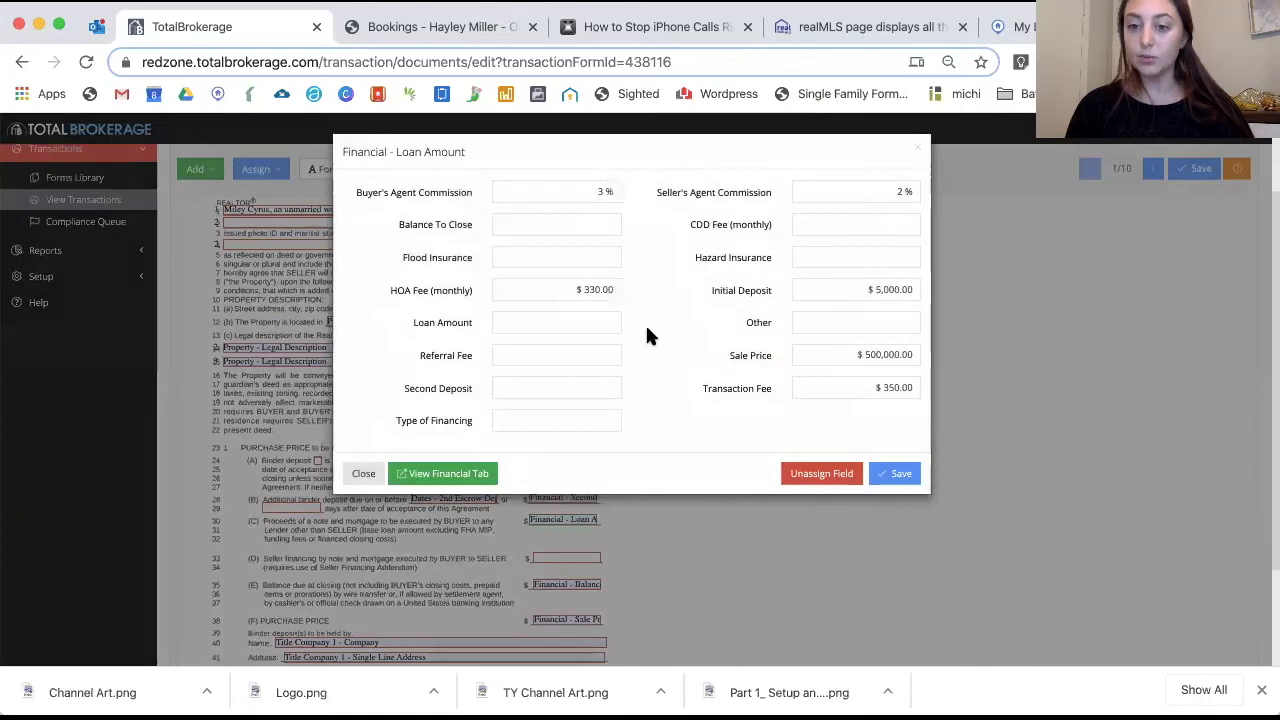
left_click(518, 323)
left_click_drag(560, 323, 653, 324)
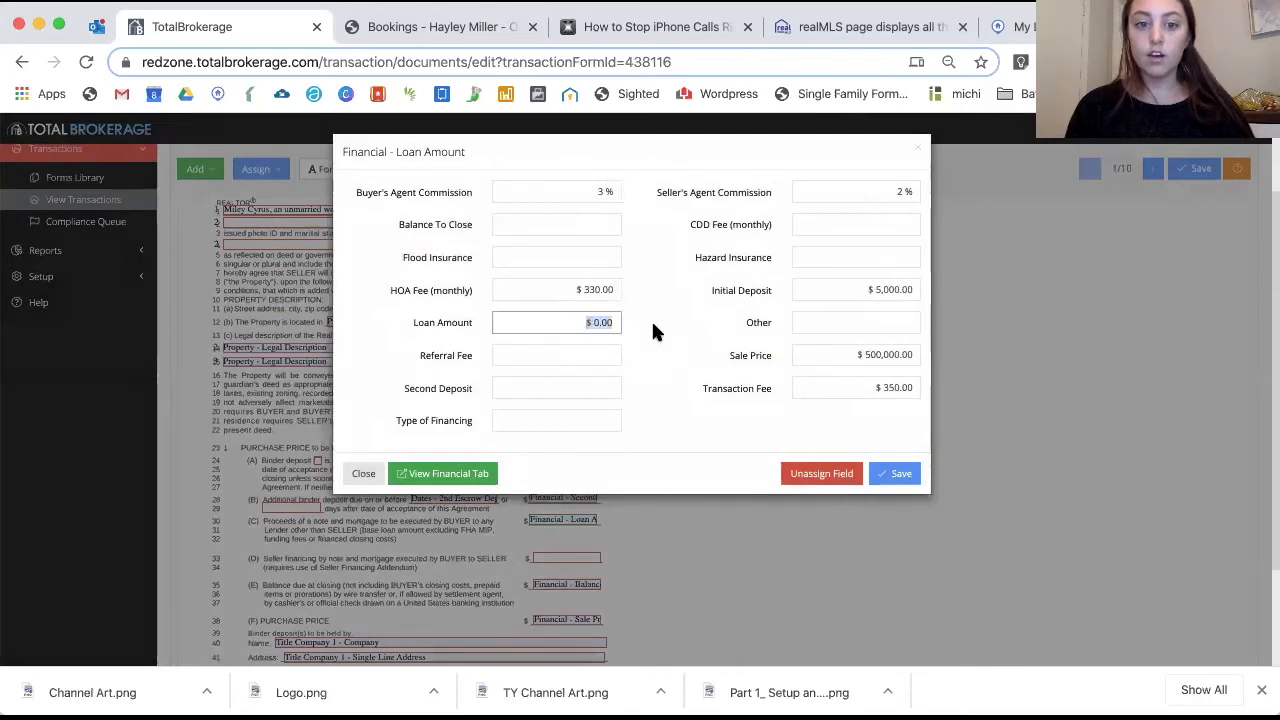
type("350,00")
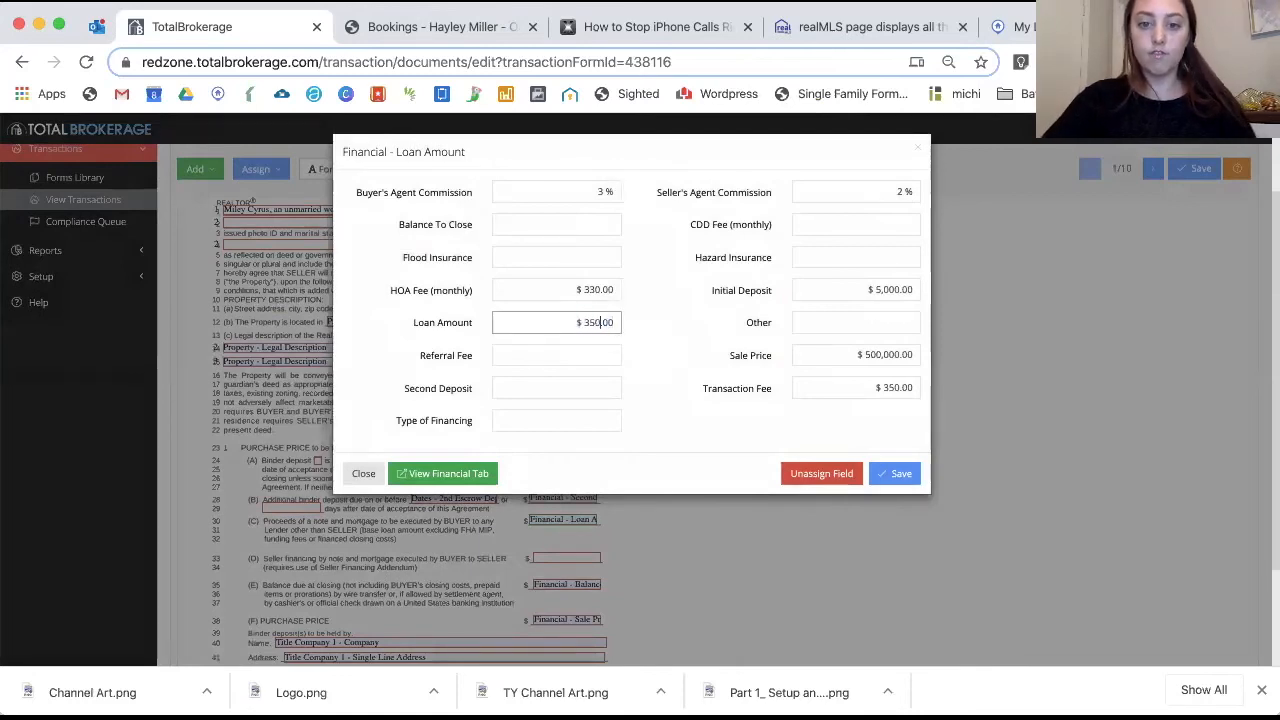
type("0")
left_click(897, 475)
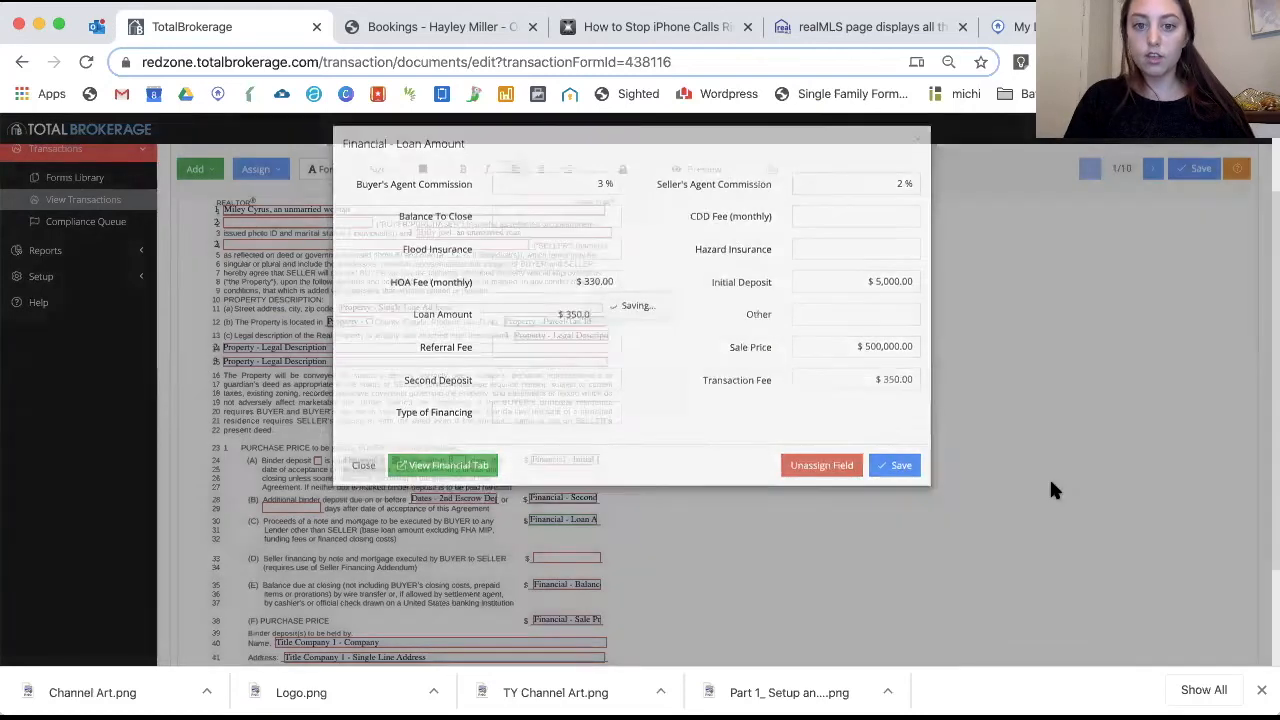
scroll(725, 422, "down", 2)
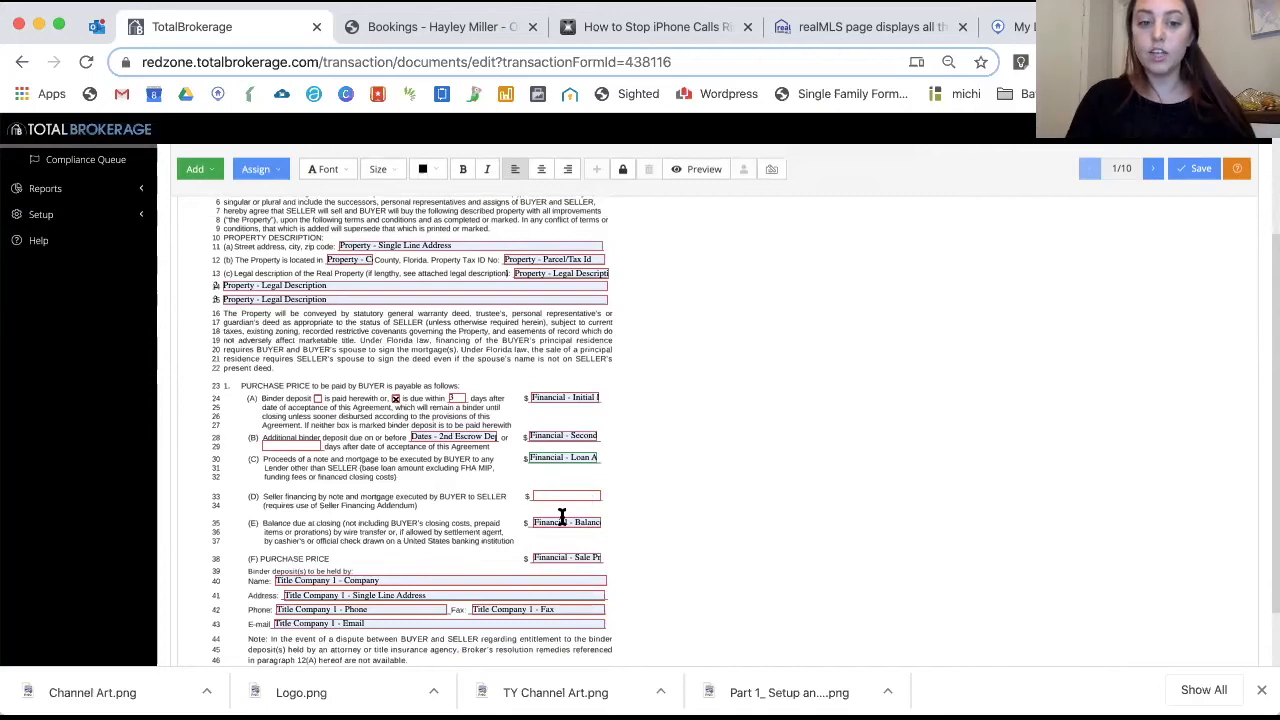
left_click(560, 558)
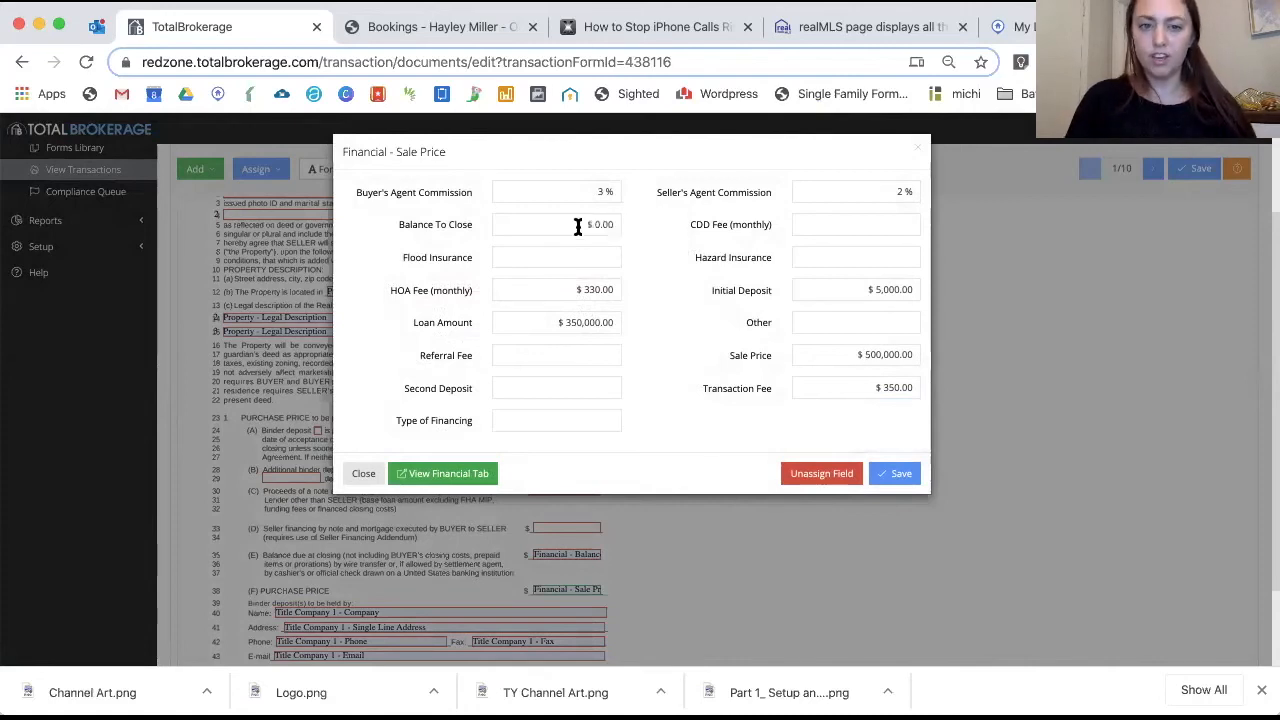
Change Balance To Close to 145,000 and save the financial values
left_click_drag(557, 226, 614, 227)
type("145")
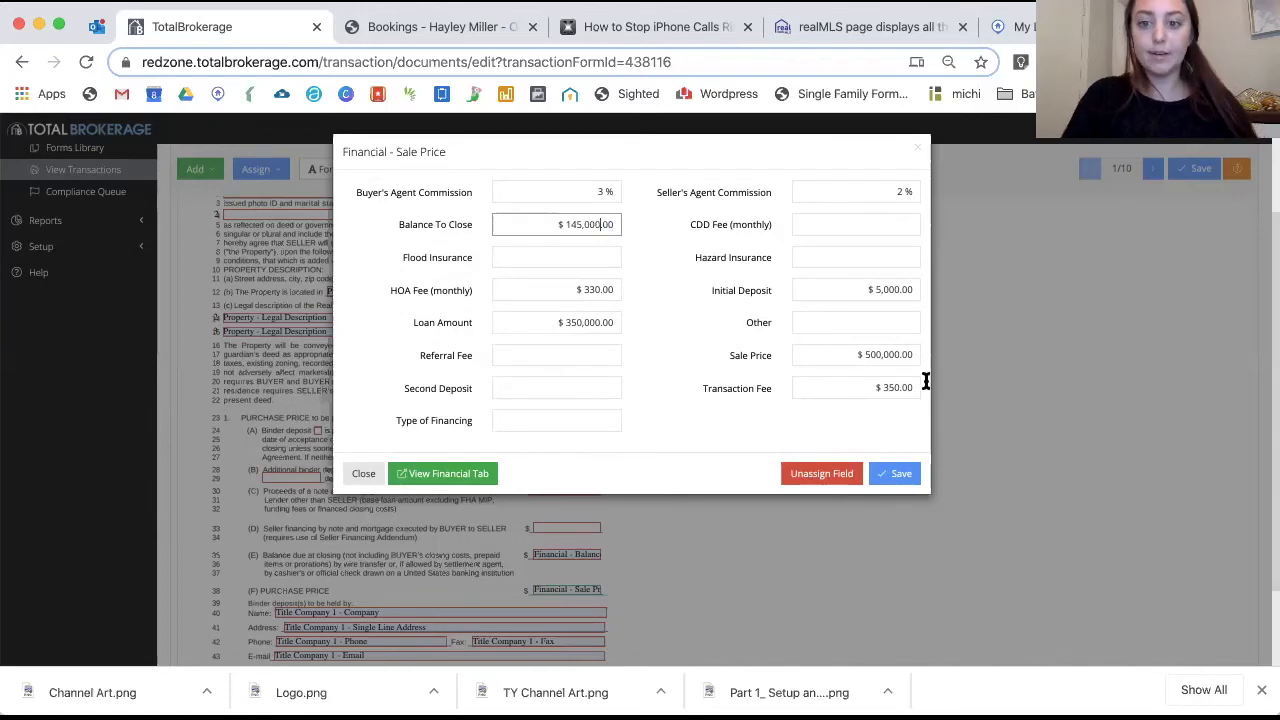
left_click(889, 476)
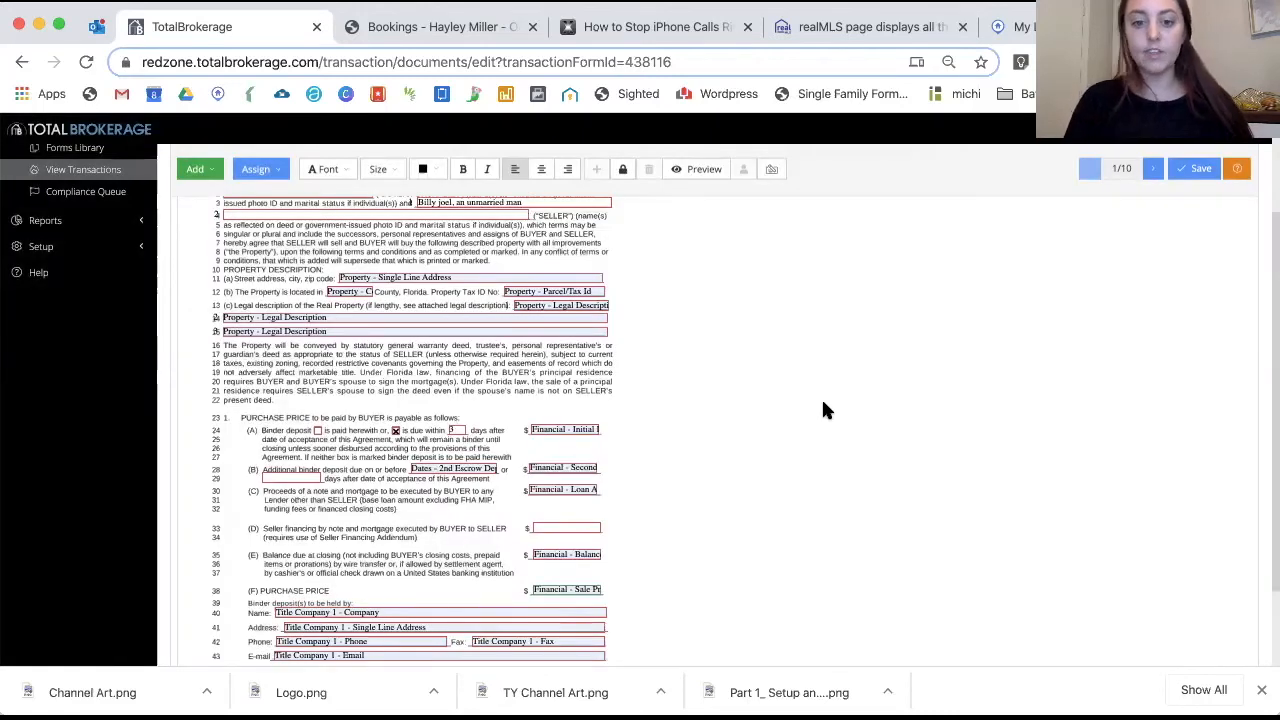
scroll(747, 435, "down", 2)
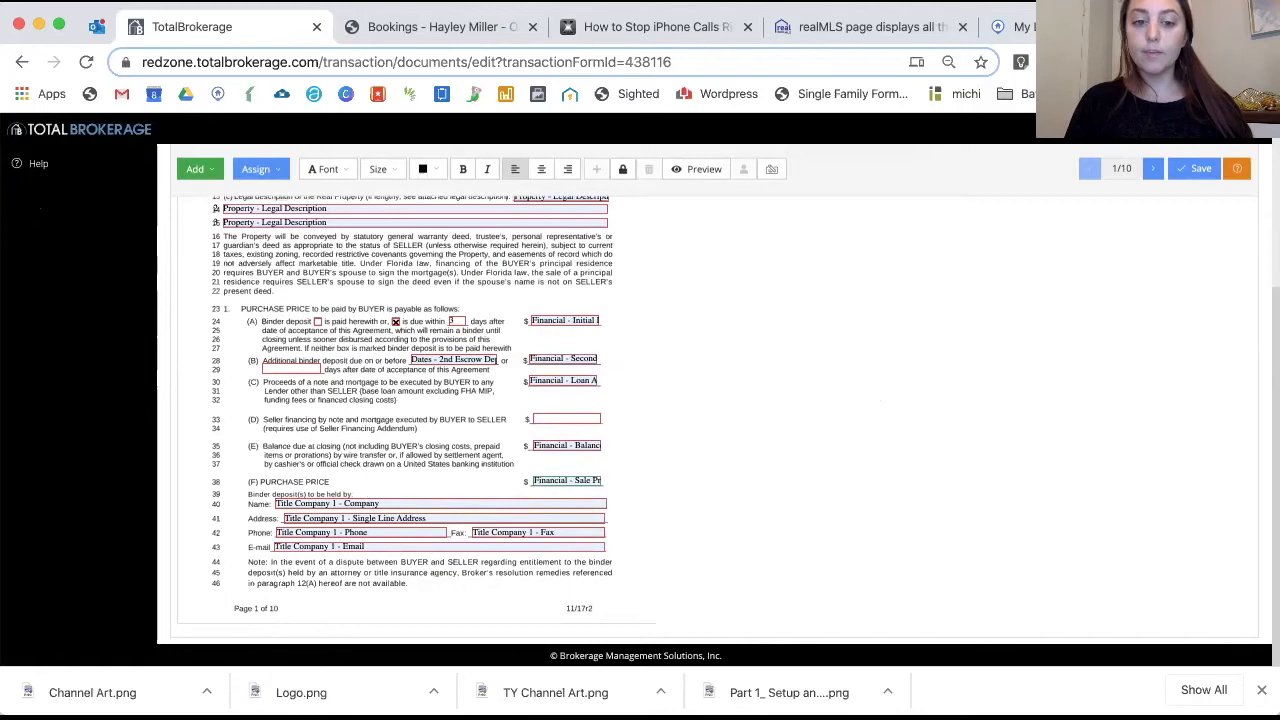
left_click(423, 503)
Assign River City Title as the Title Company 1 vendor and save
left_click(570, 222)
left_click(561, 245)
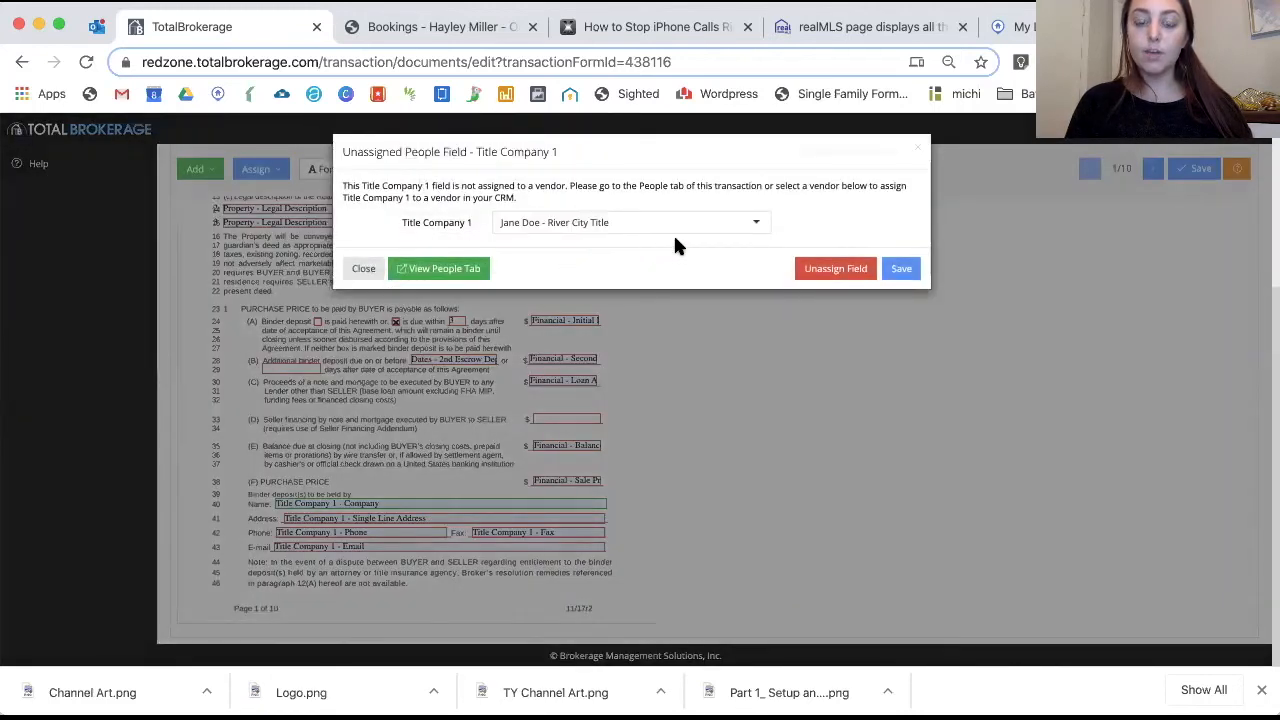
left_click(901, 268)
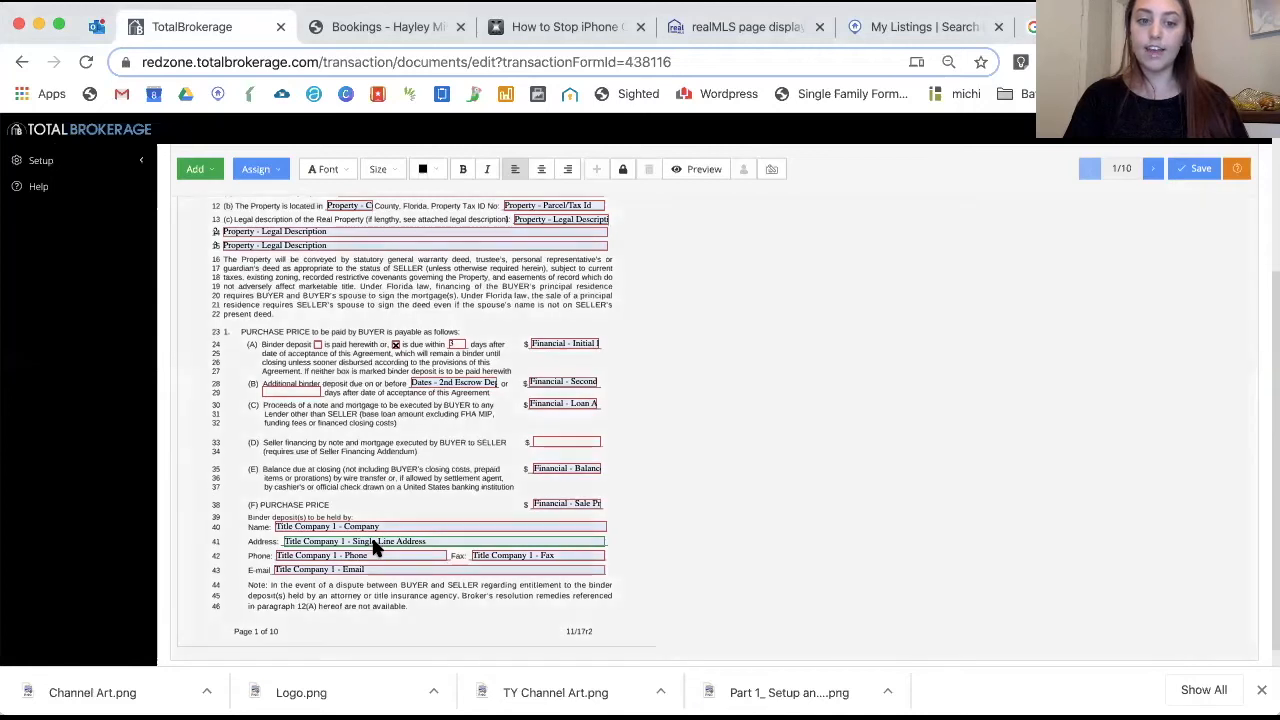
Fill in Title Company 1's street address, city, state and zip code, then save the agreement
left_click(377, 545)
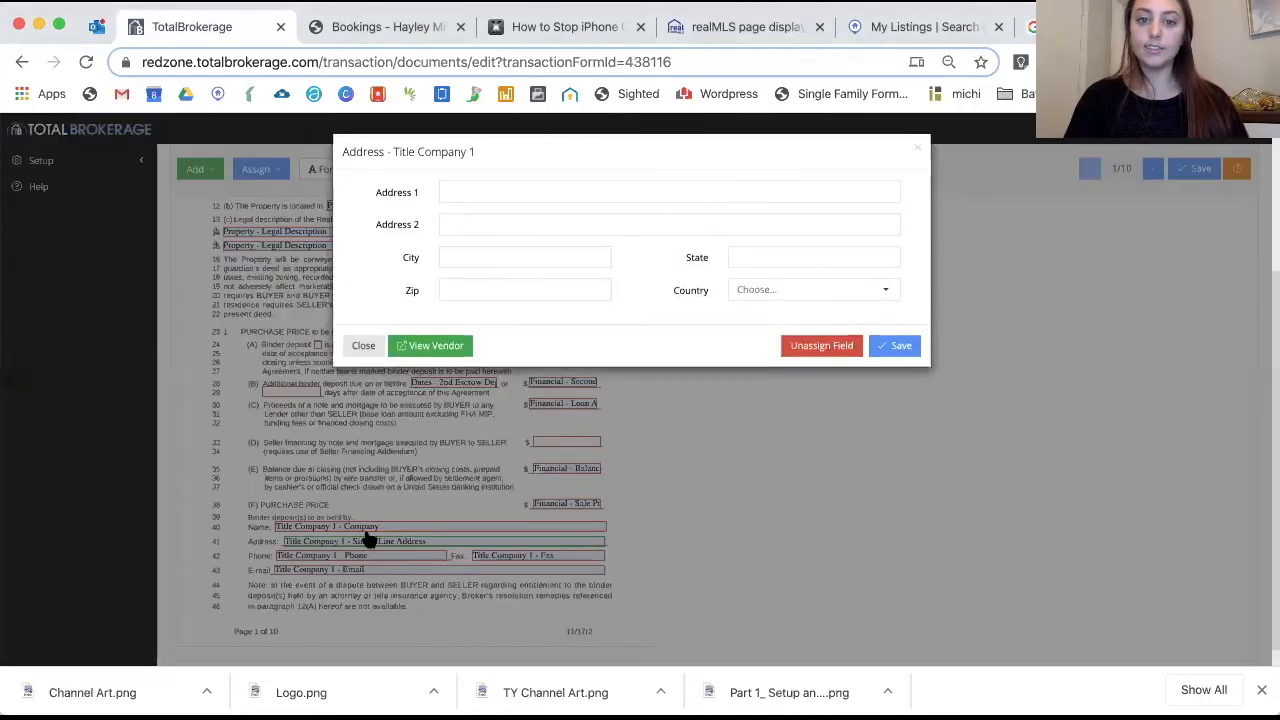
left_click(460, 185)
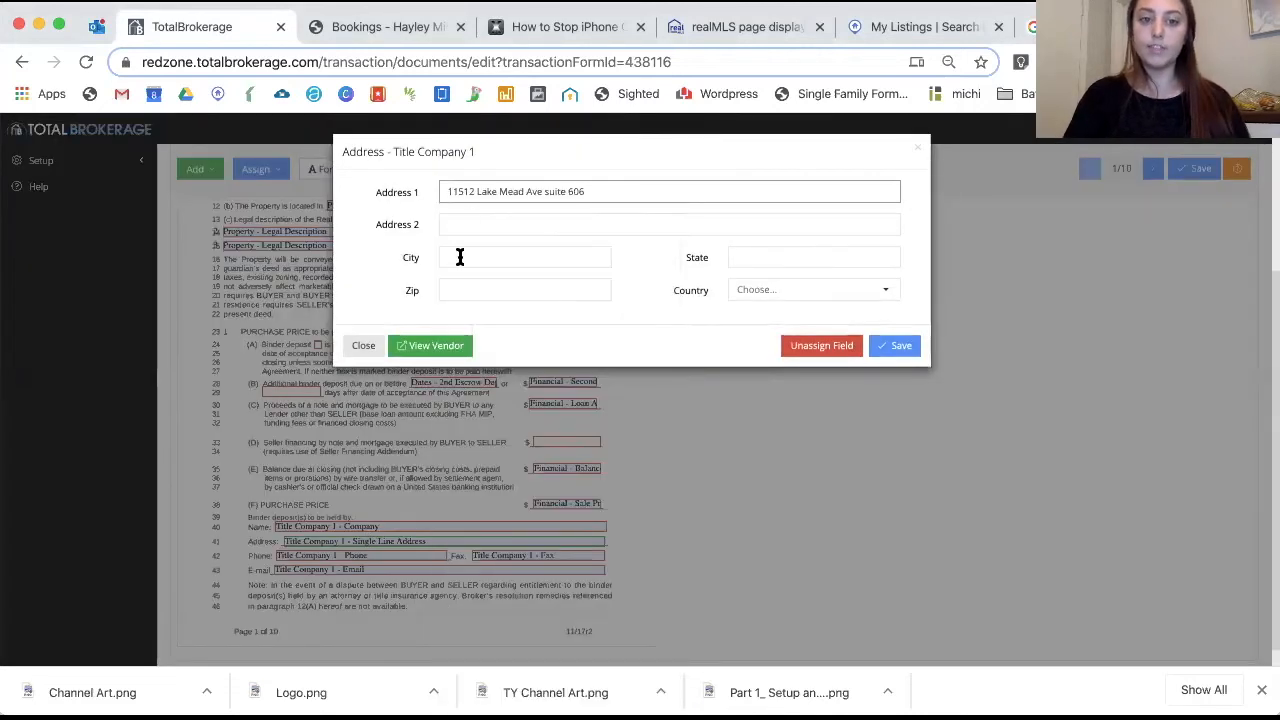
left_click(460, 257)
type("jacksonville")
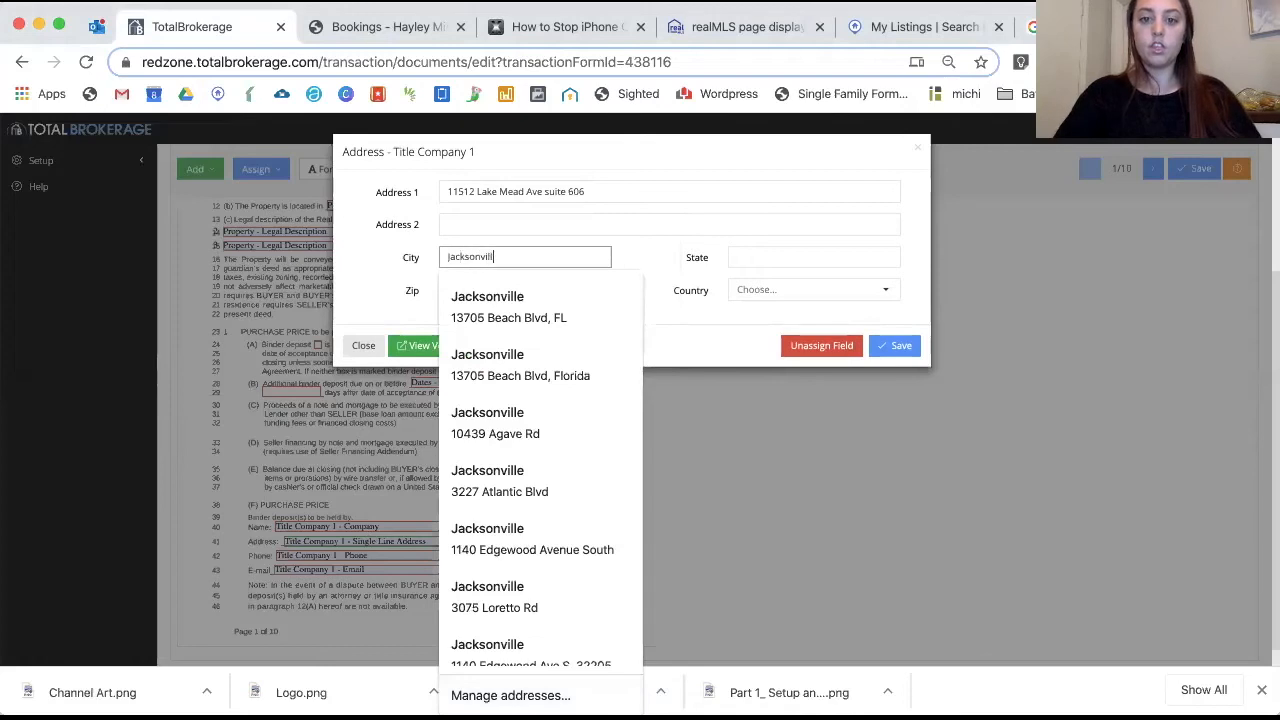
key("Tab")
type("FL")
key("Tab")
type("32246")
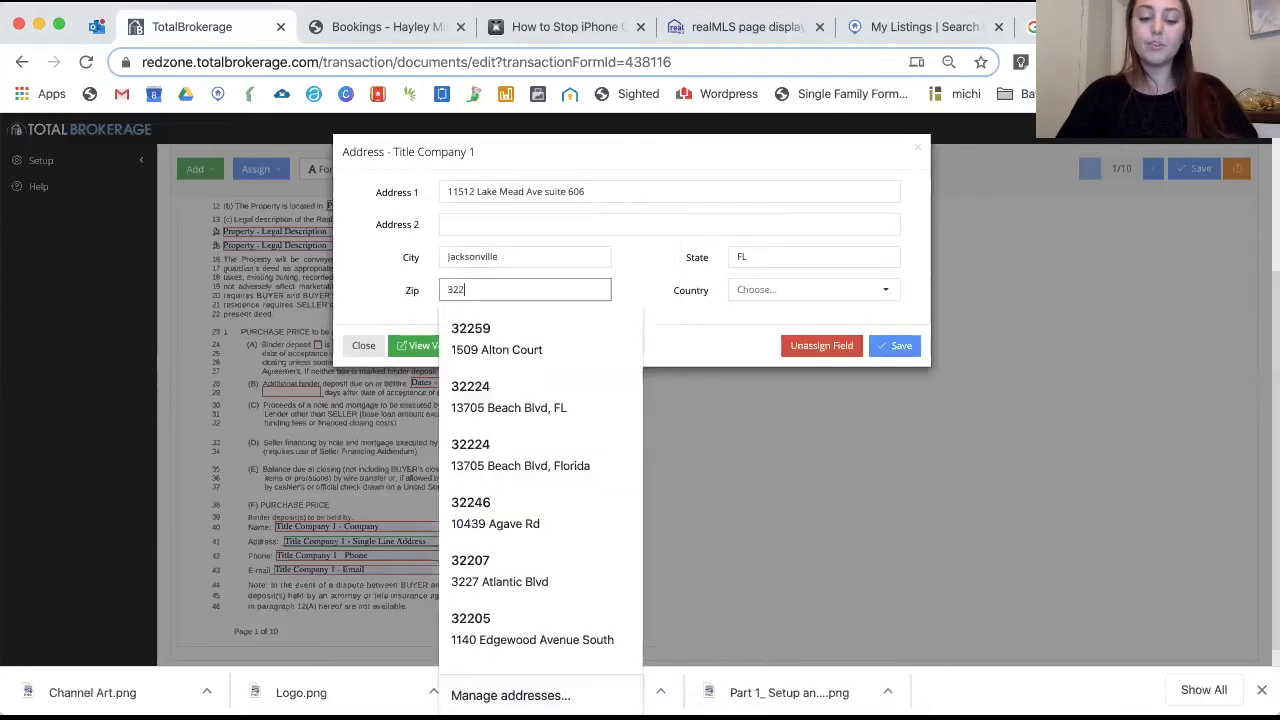
key("BackSpace")
key("BackSpace")
type("56")
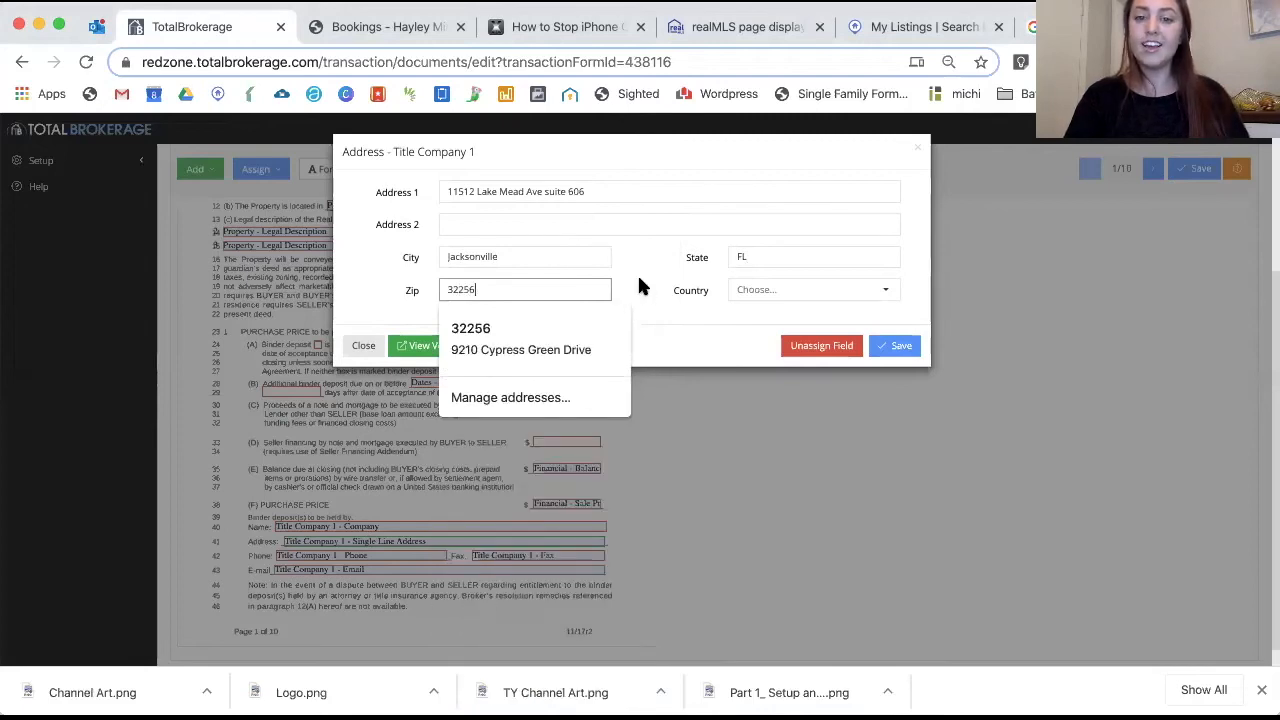
left_click(898, 347)
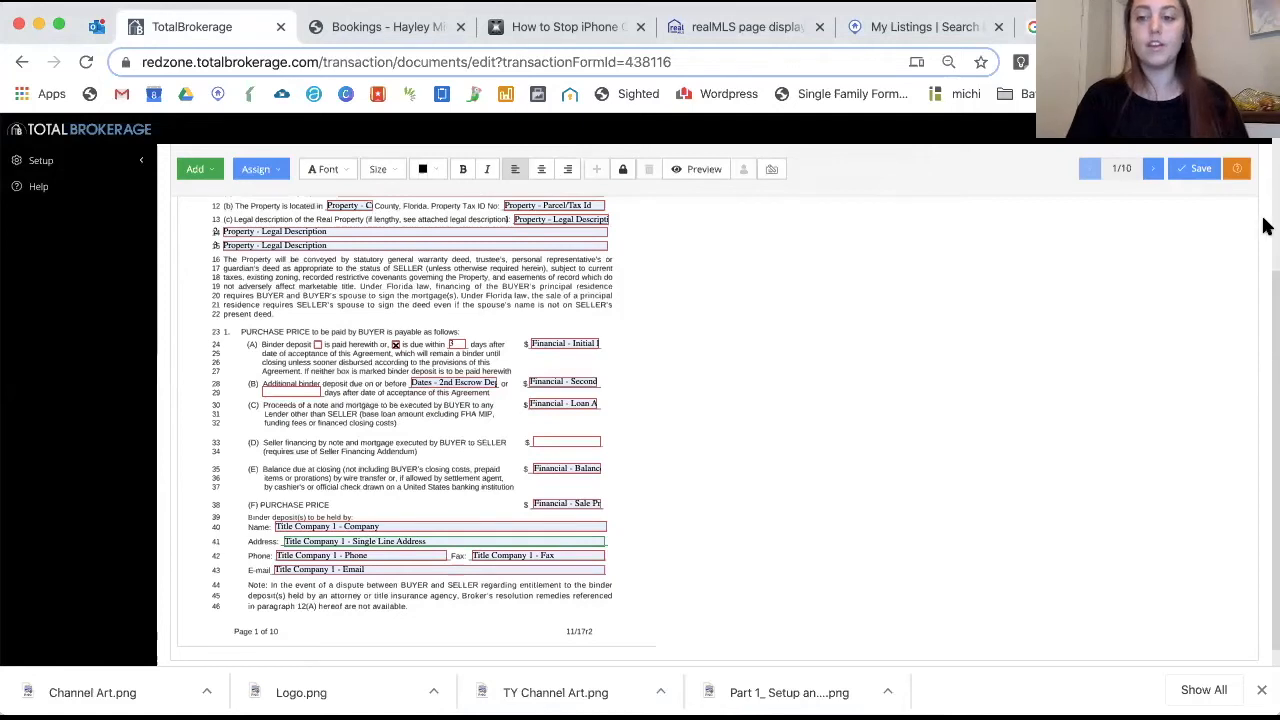
left_click(1195, 168)
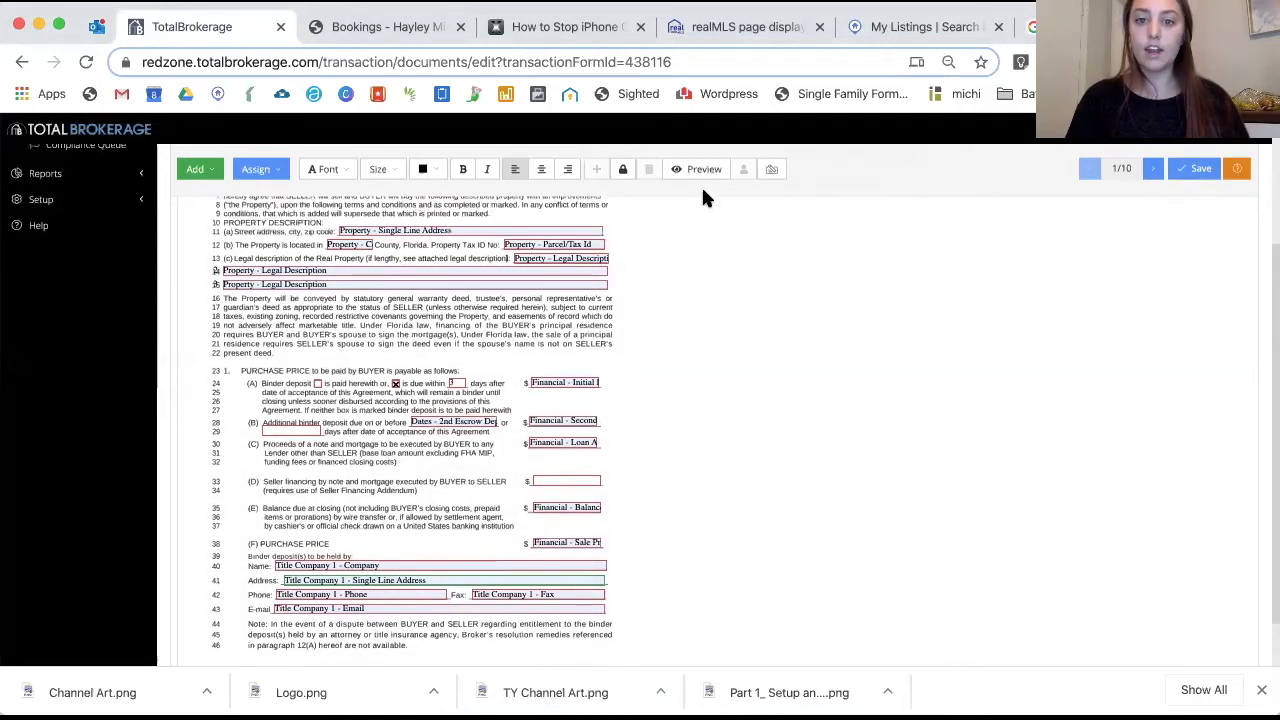
Preview the agreement and scroll through page 1 to check the filled-in values
left_click(700, 169)
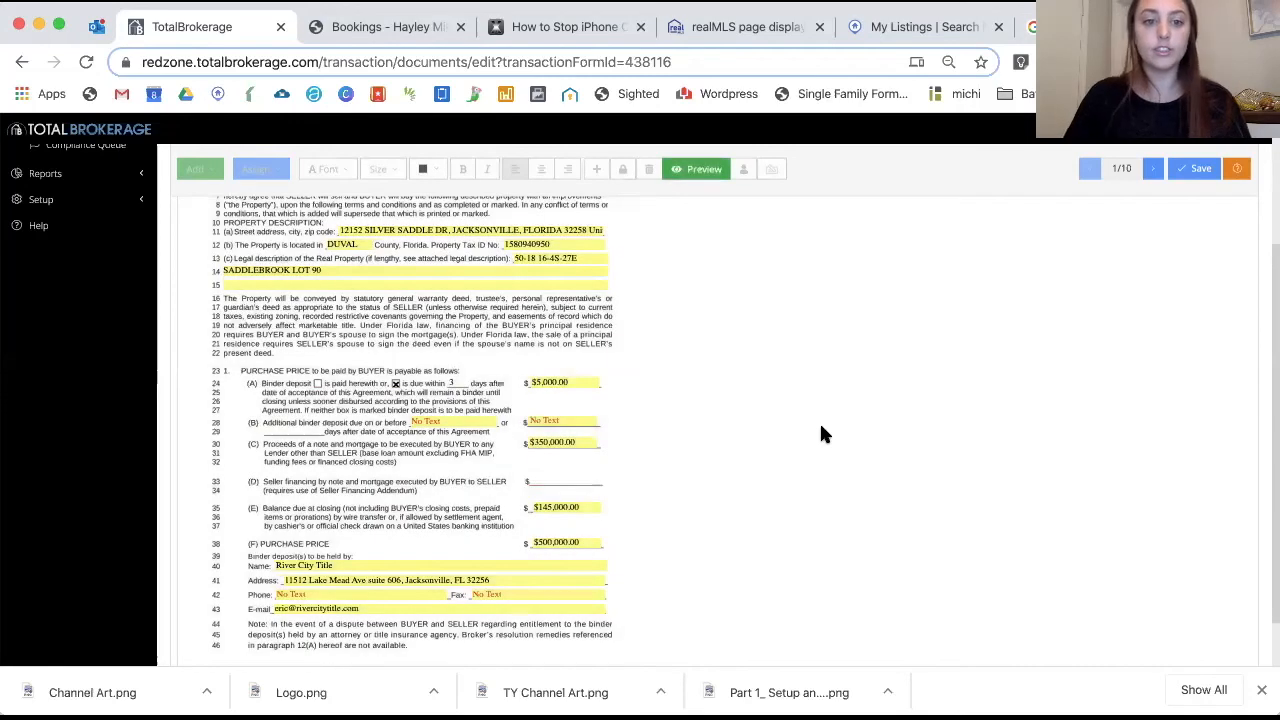
scroll(820, 427, "up", 5)
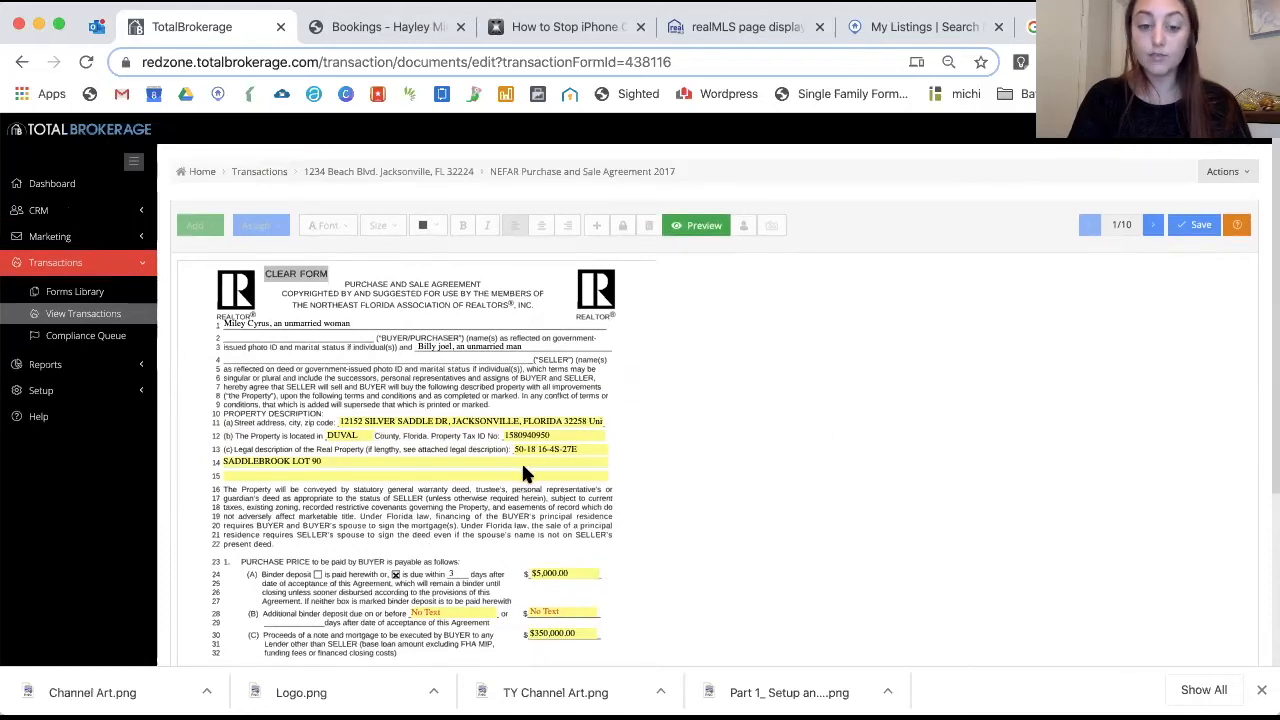
scroll(521, 470, "down", 2)
scroll(557, 474, "down", 1)
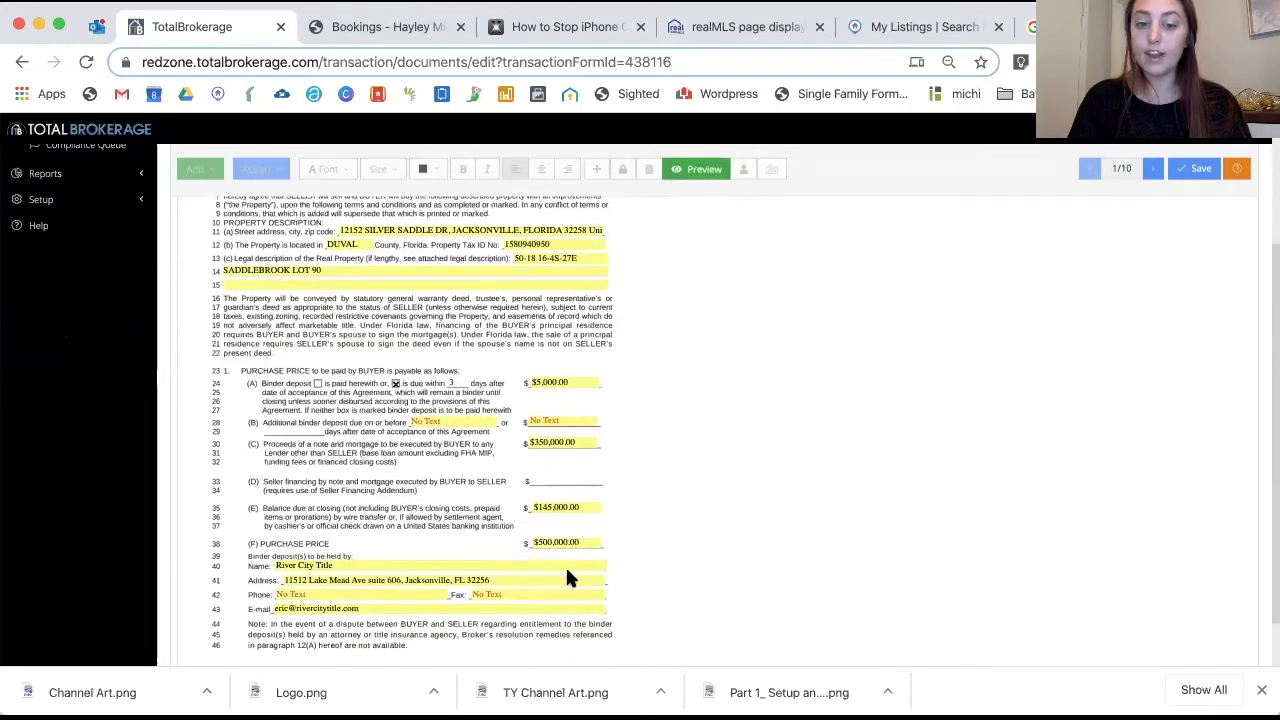
scroll(567, 578, "down", 1)
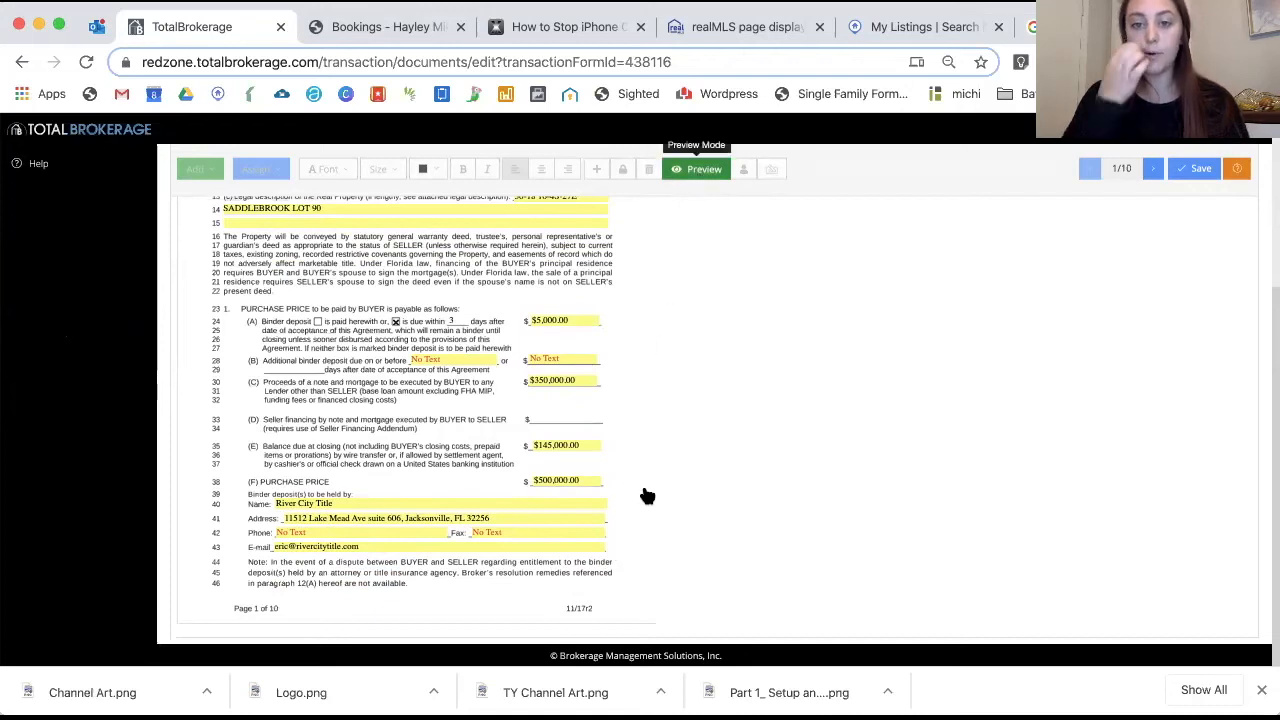
scroll(664, 306, "up", 1)
scroll(307, 541, "down", 1)
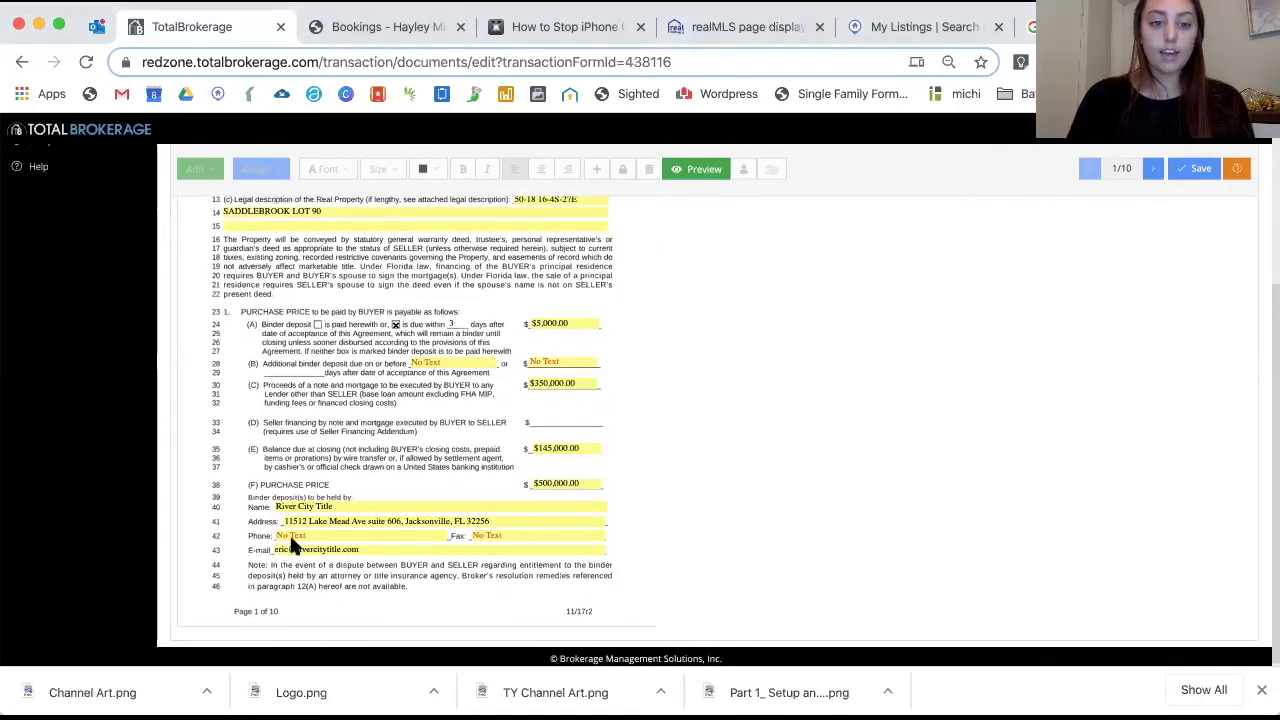
scroll(609, 184, "up", 3)
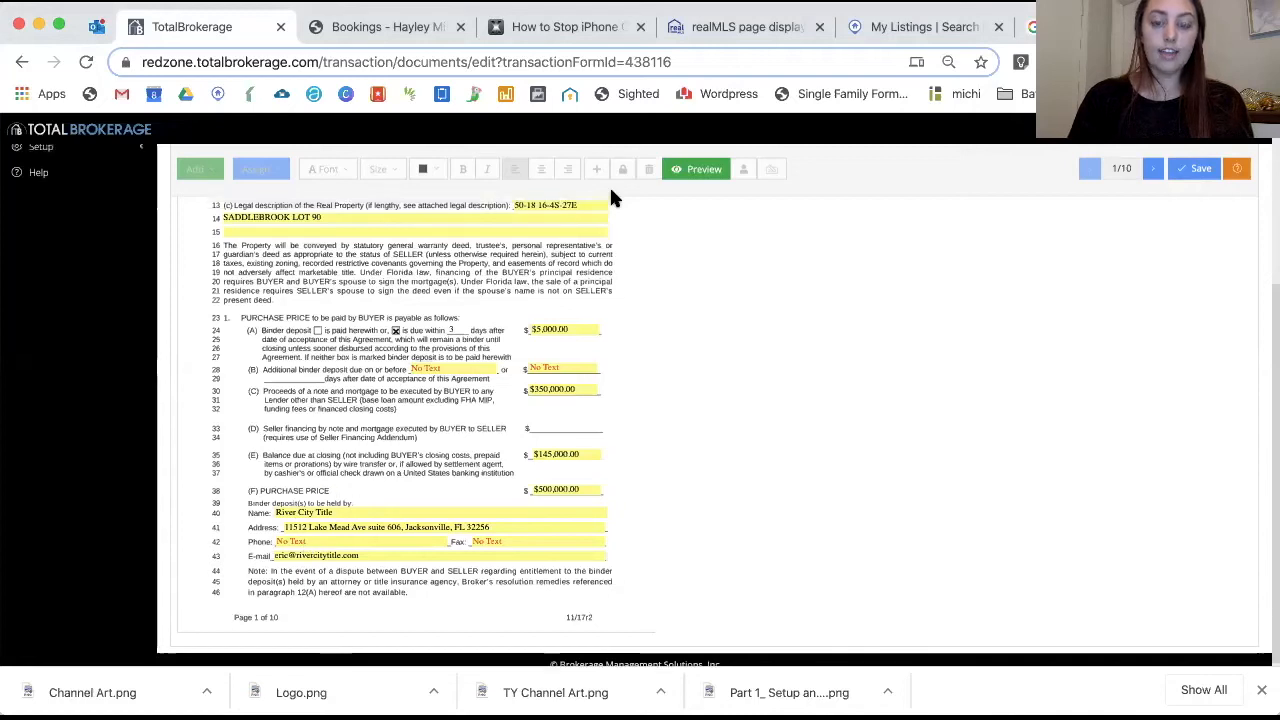
scroll(620, 166, "down", 2)
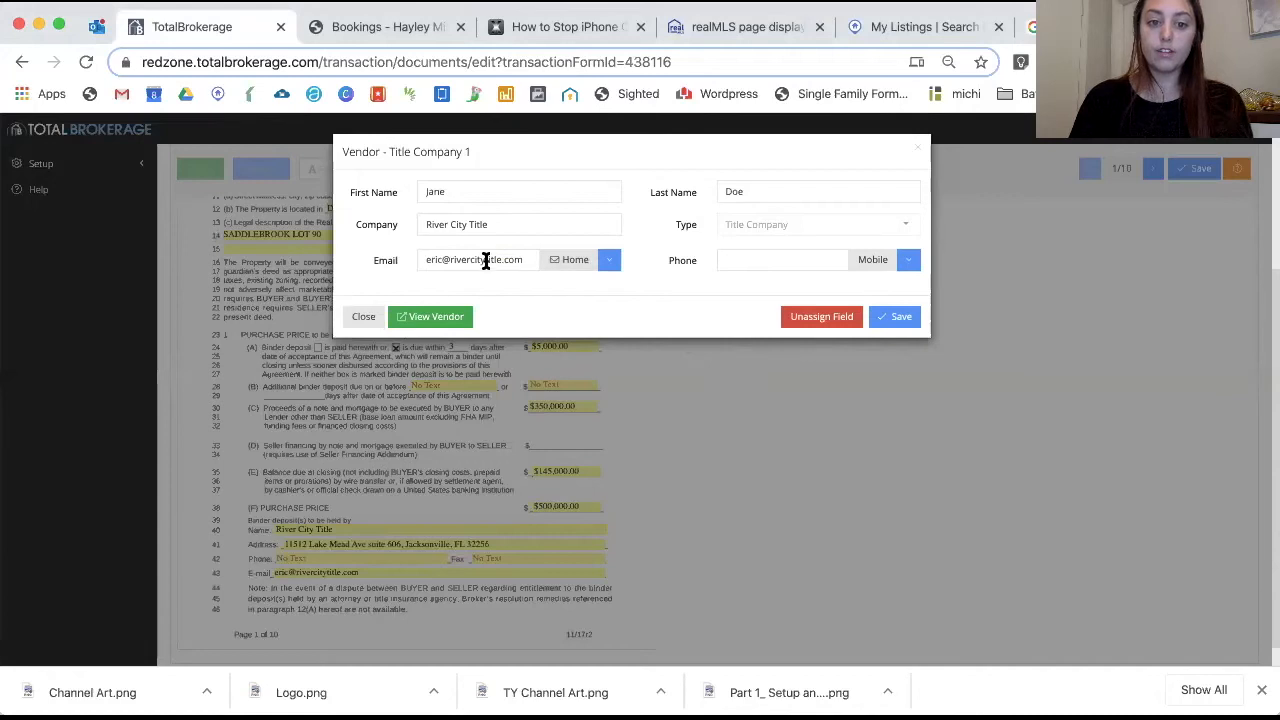
left_click(746, 260)
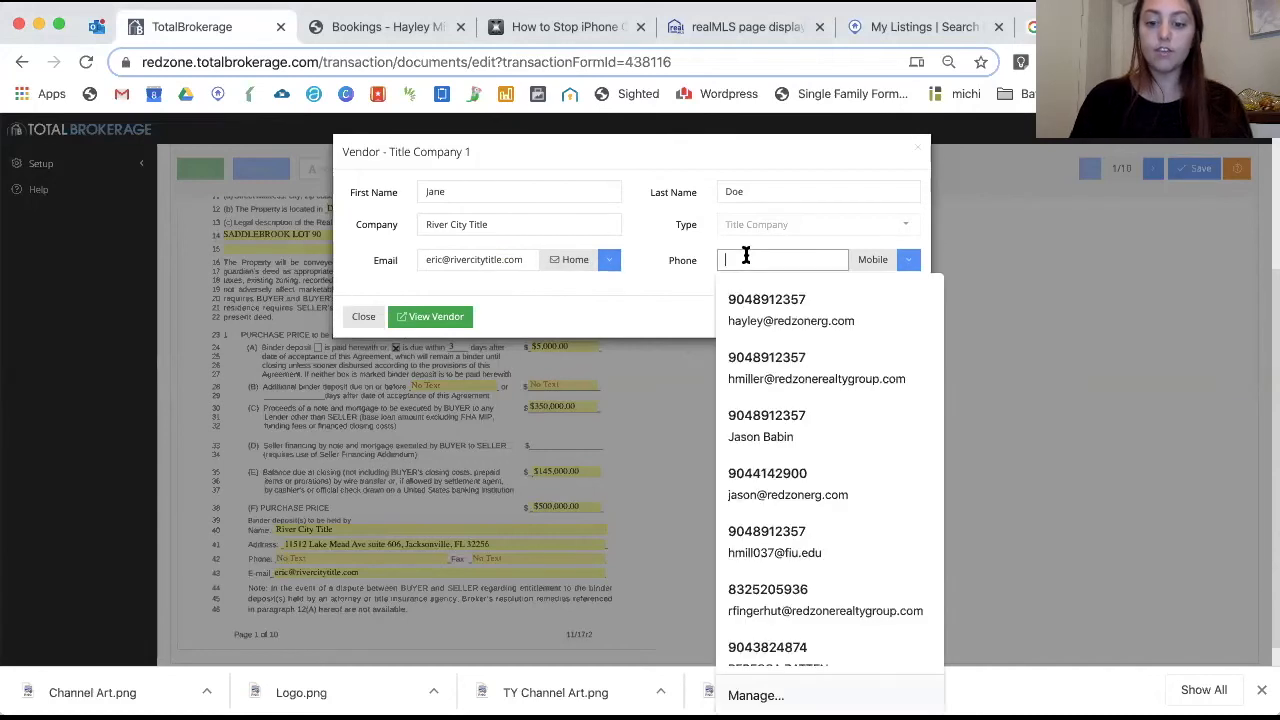
left_click(1080, 27)
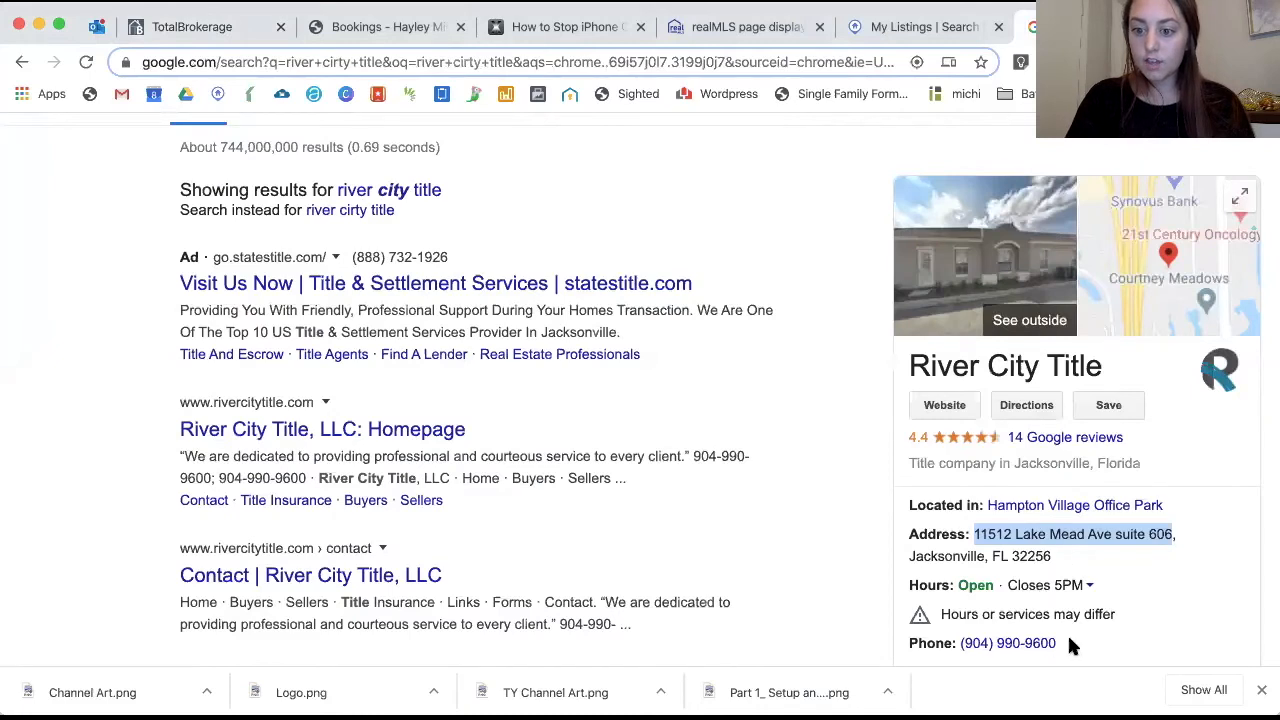
left_click_drag(1071, 643, 966, 641)
key("ctrl+c")
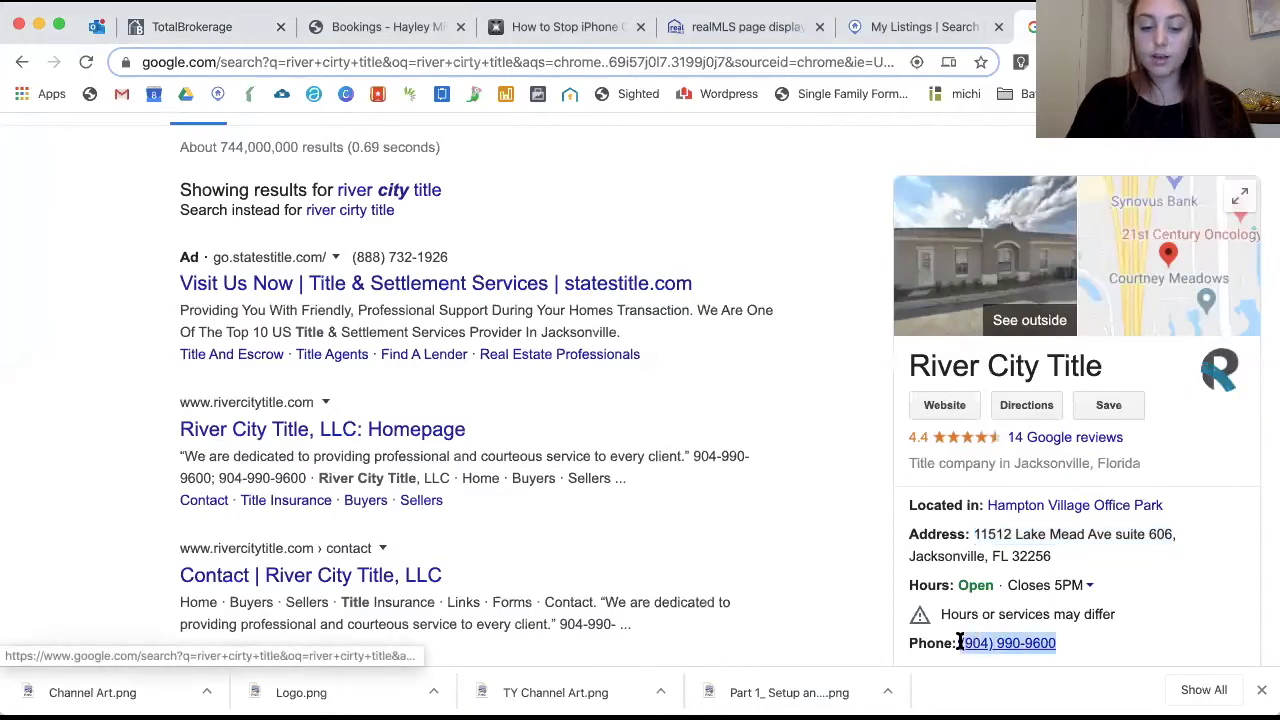
left_click(247, 40)
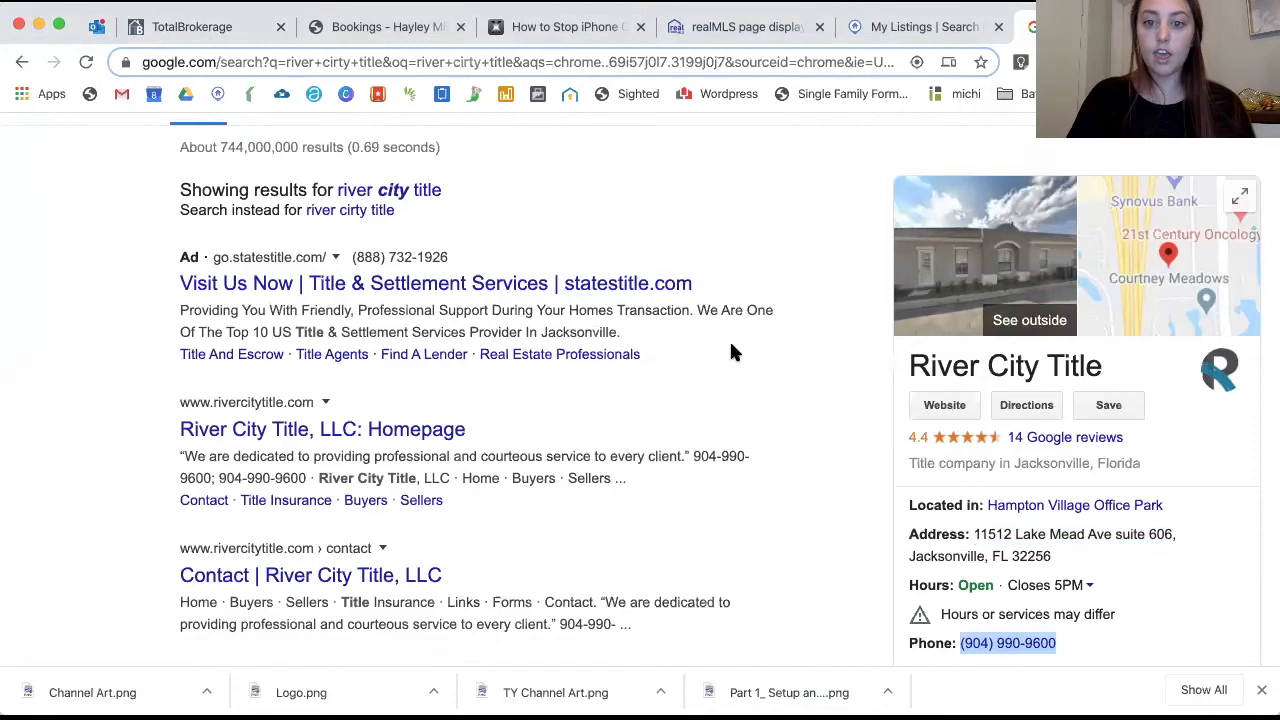
left_click(722, 254)
key("ctrl+v")
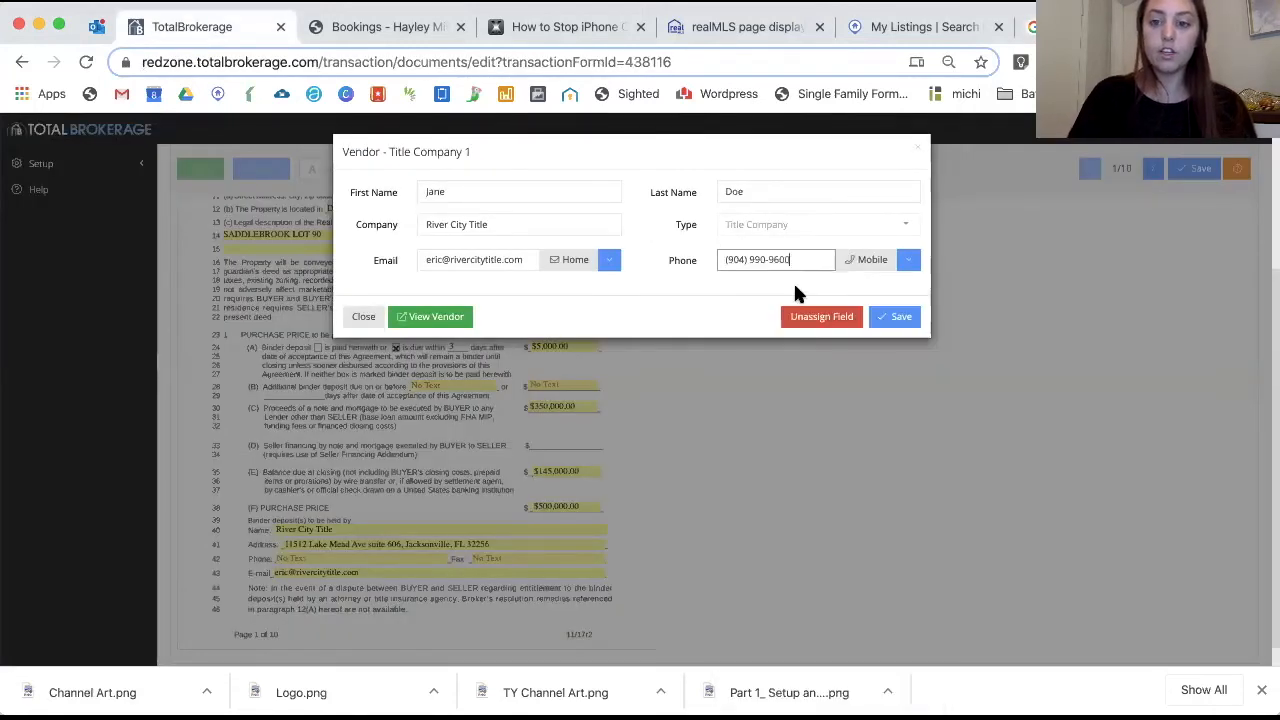
Save the title company's phone number to the vendor record and save the agreement
left_click(895, 312)
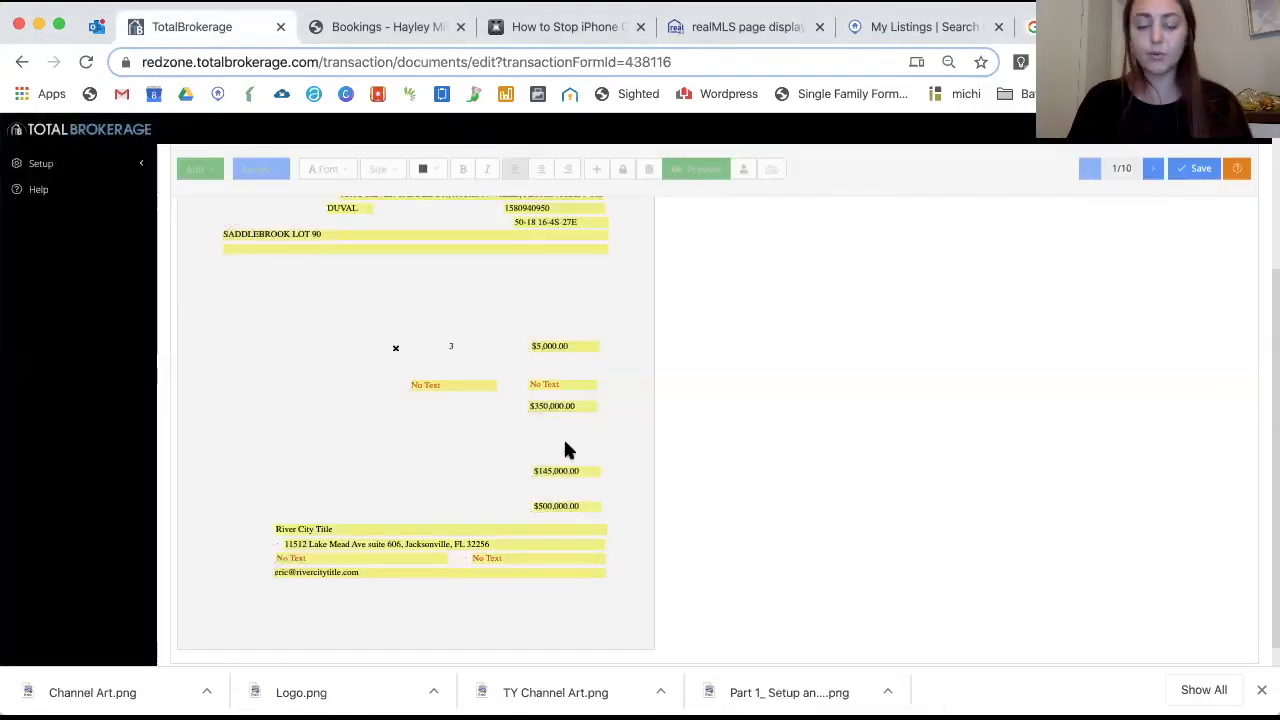
scroll(917, 392, "down", 3)
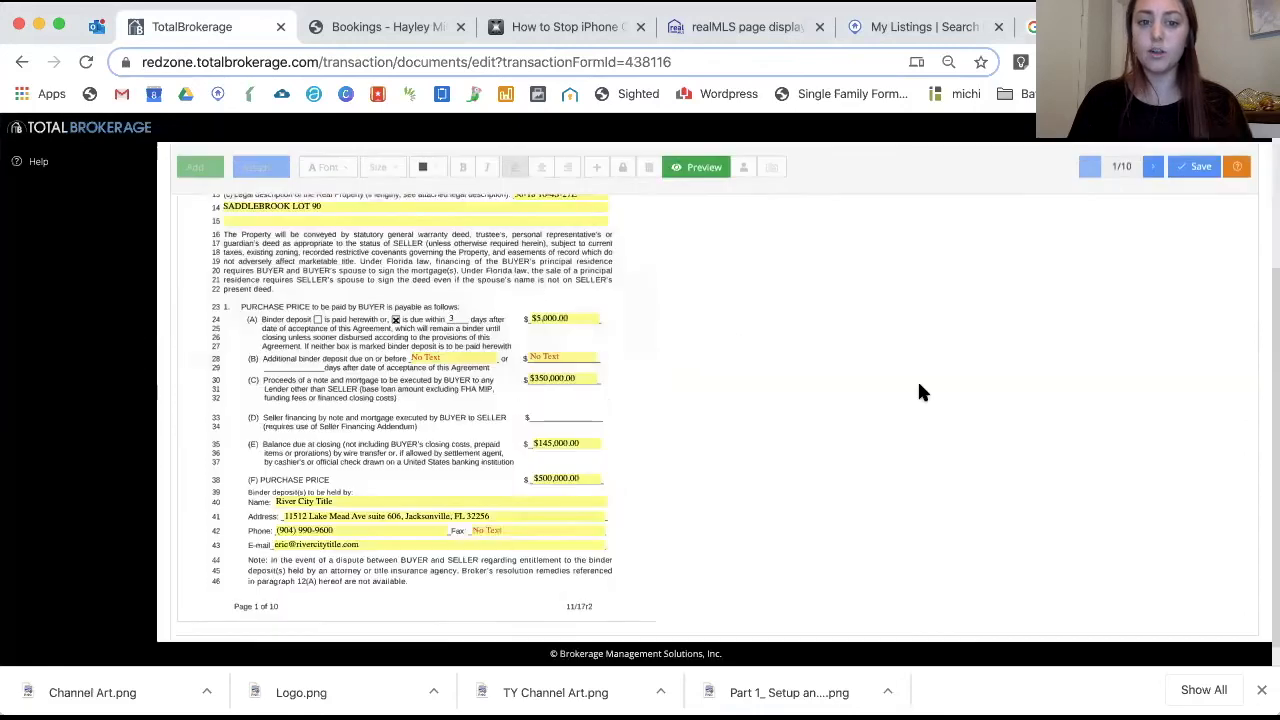
left_click(1197, 170)
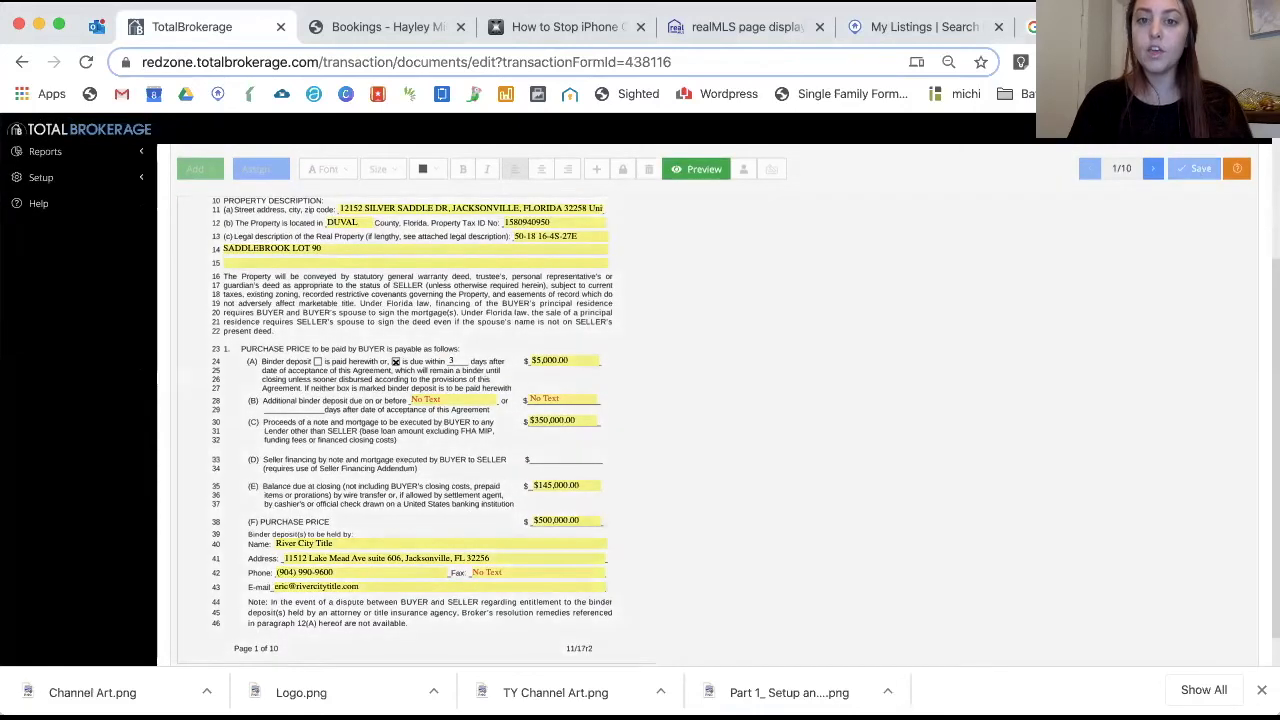
scroll(921, 309, "down", 2)
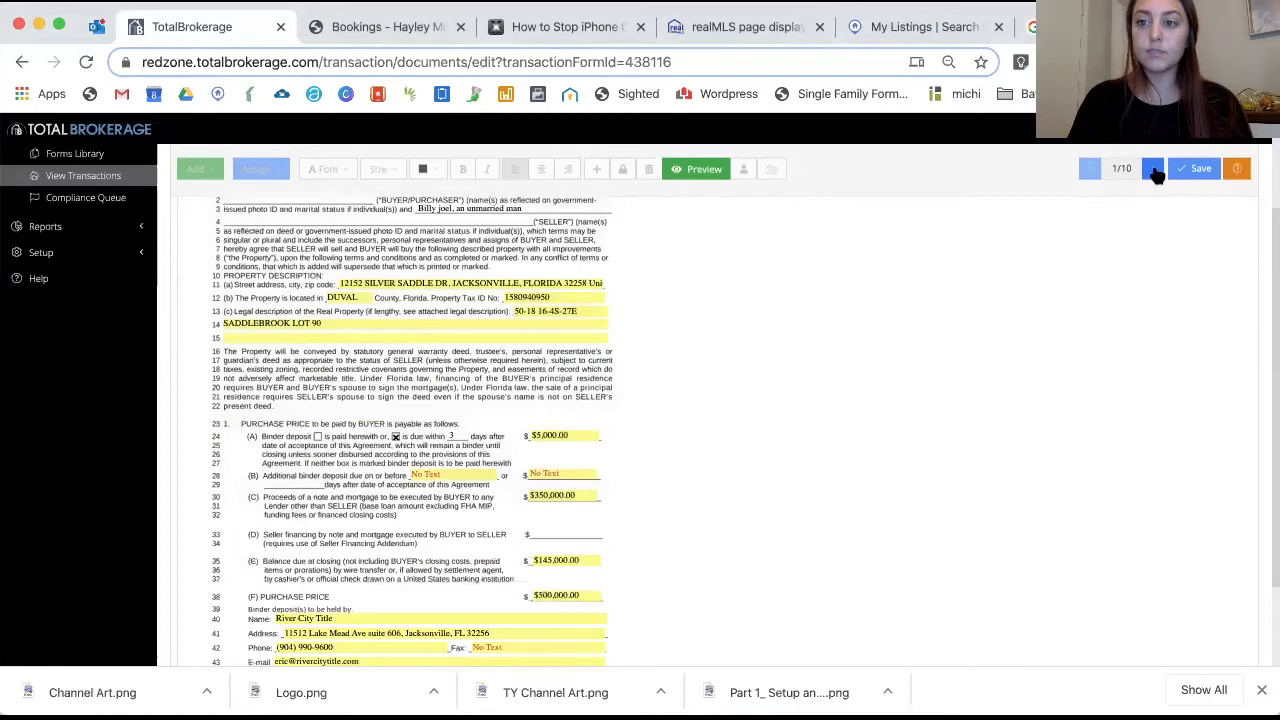
left_click(1152, 169)
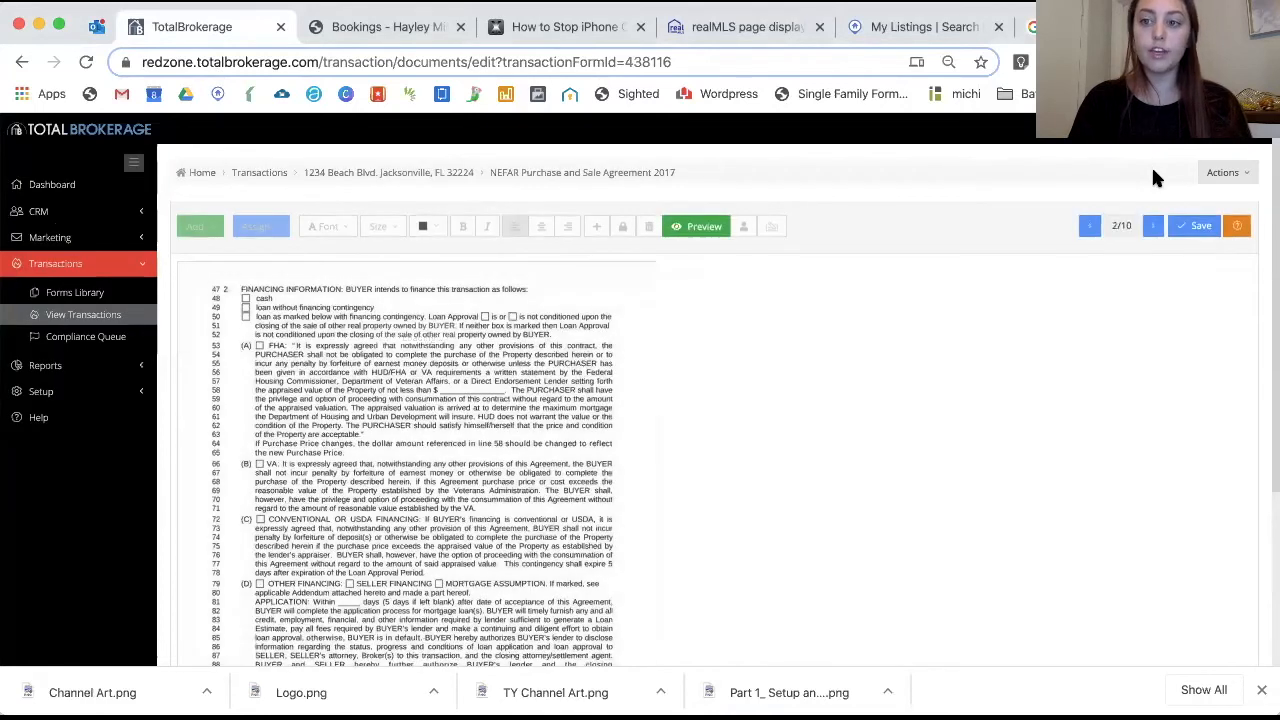
scroll(1152, 175, "down", 2)
left_click(1151, 176)
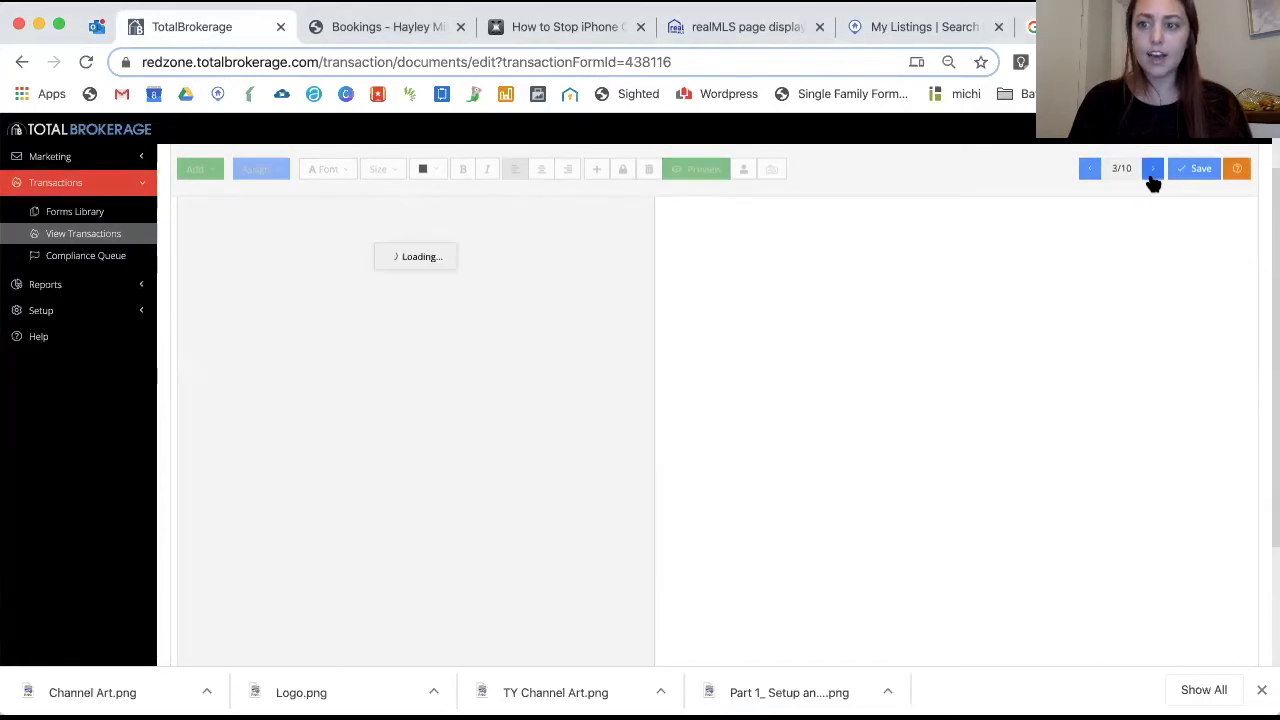
left_click(1151, 175)
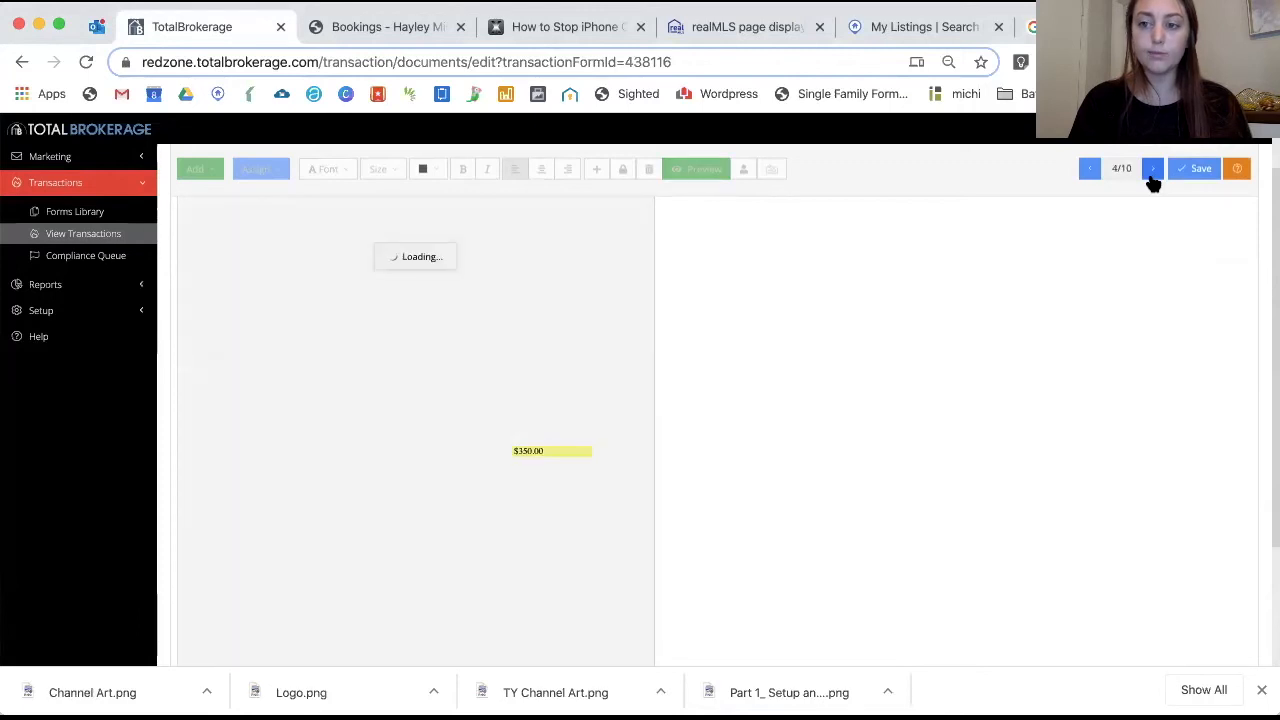
scroll(572, 332, "up", 1)
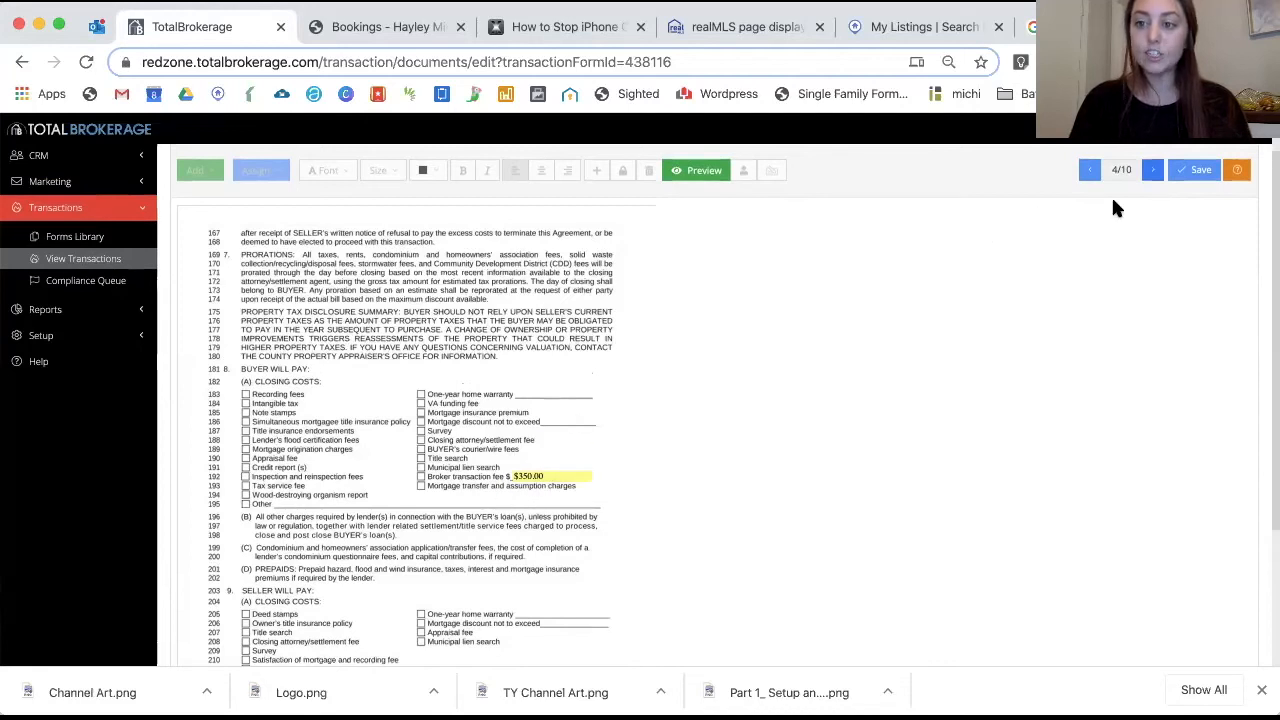
left_click(1151, 176)
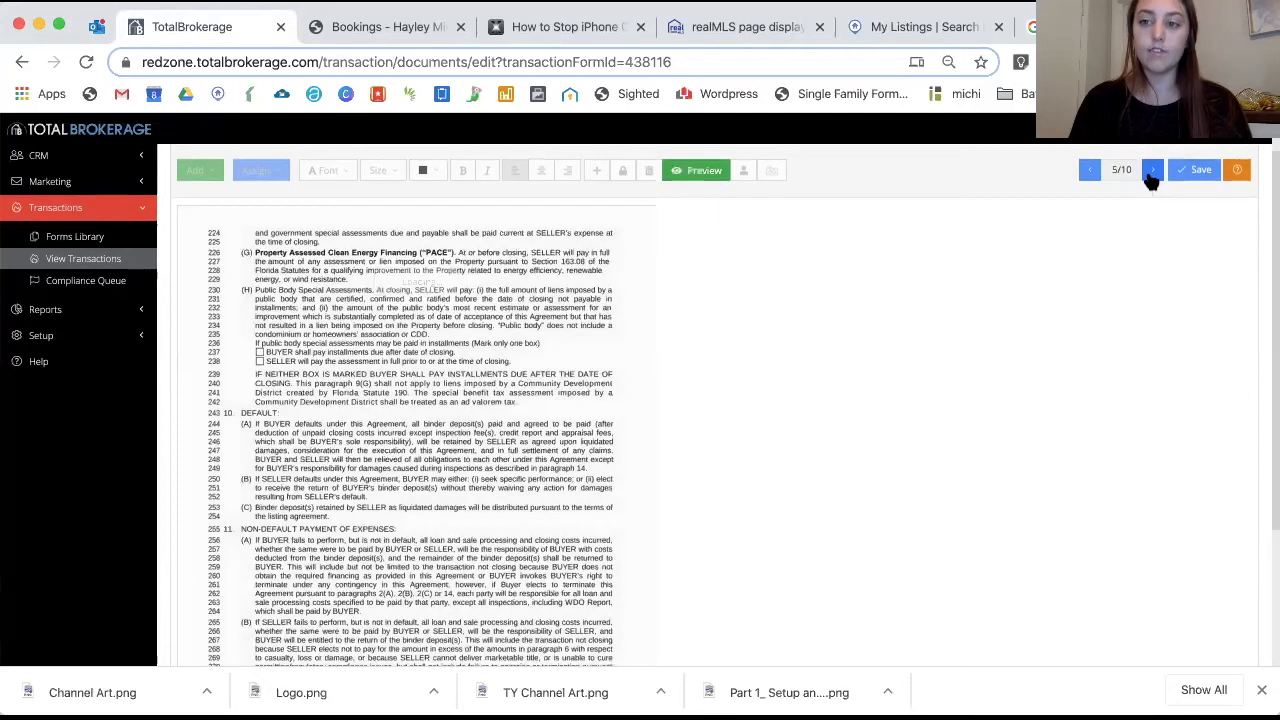
left_click(1151, 176)
left_click(1151, 176)
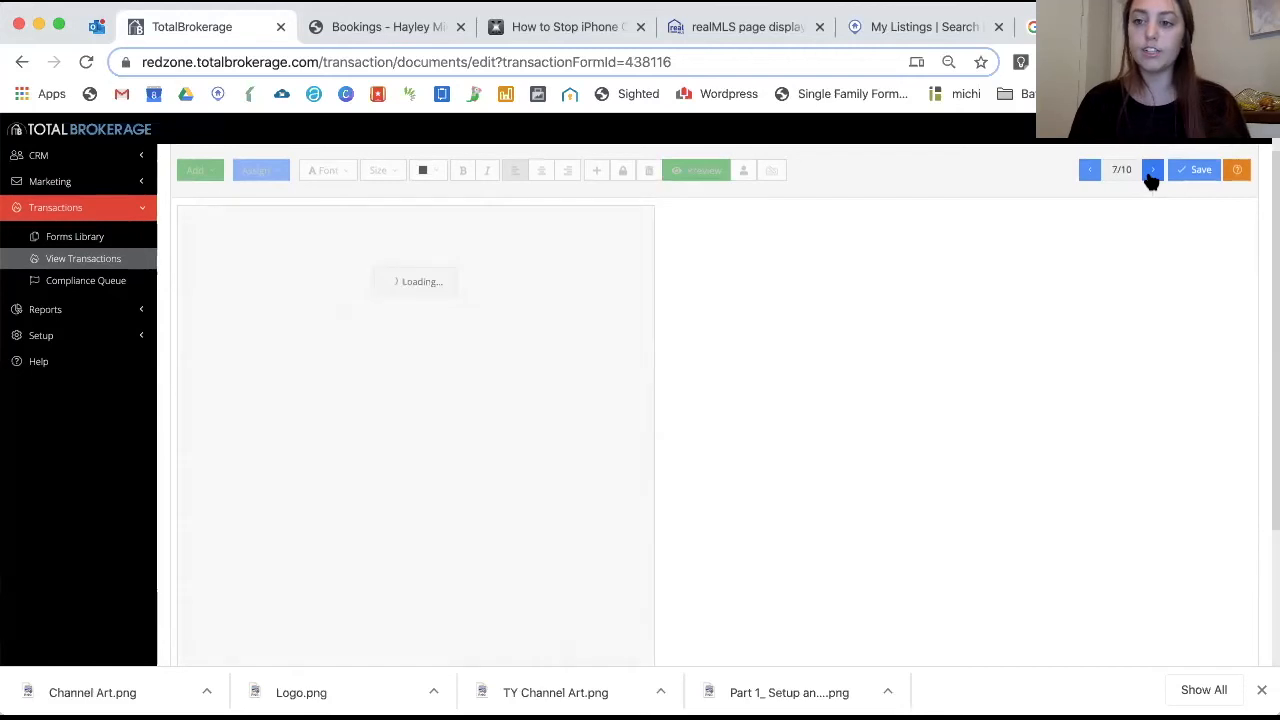
scroll(927, 270, "up", 2)
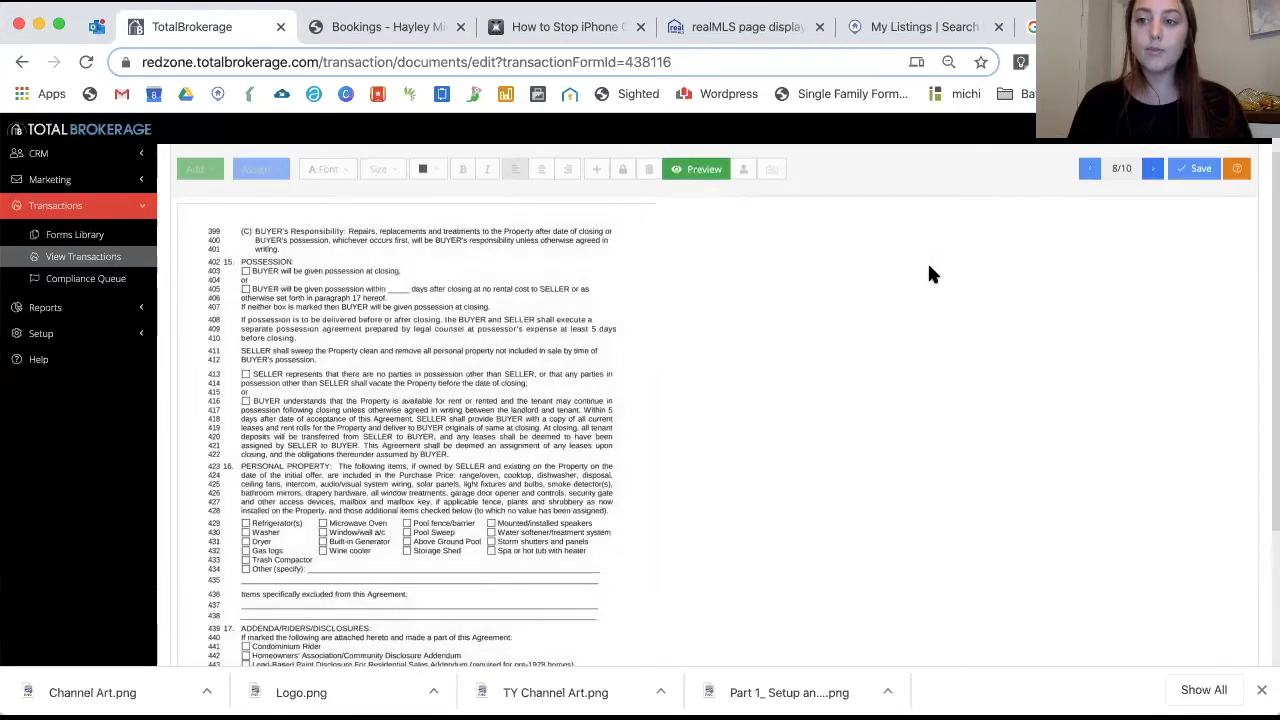
scroll(929, 270, "up", 1)
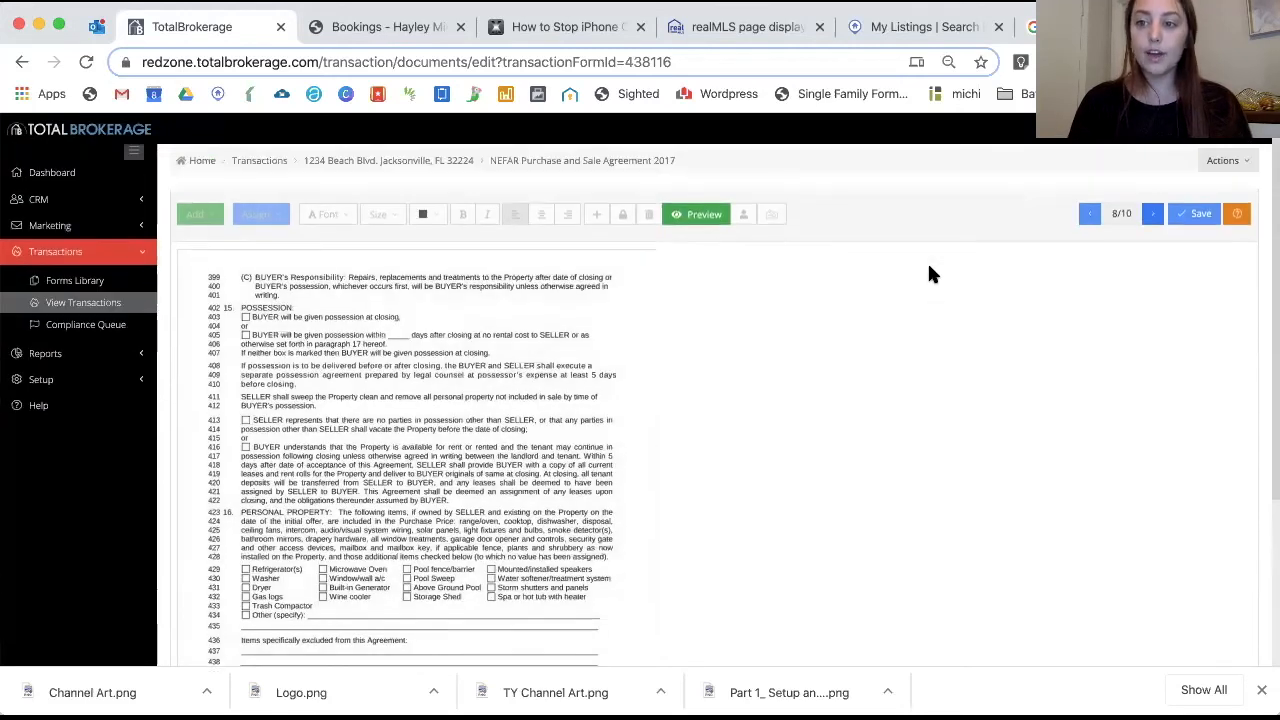
left_click(397, 162)
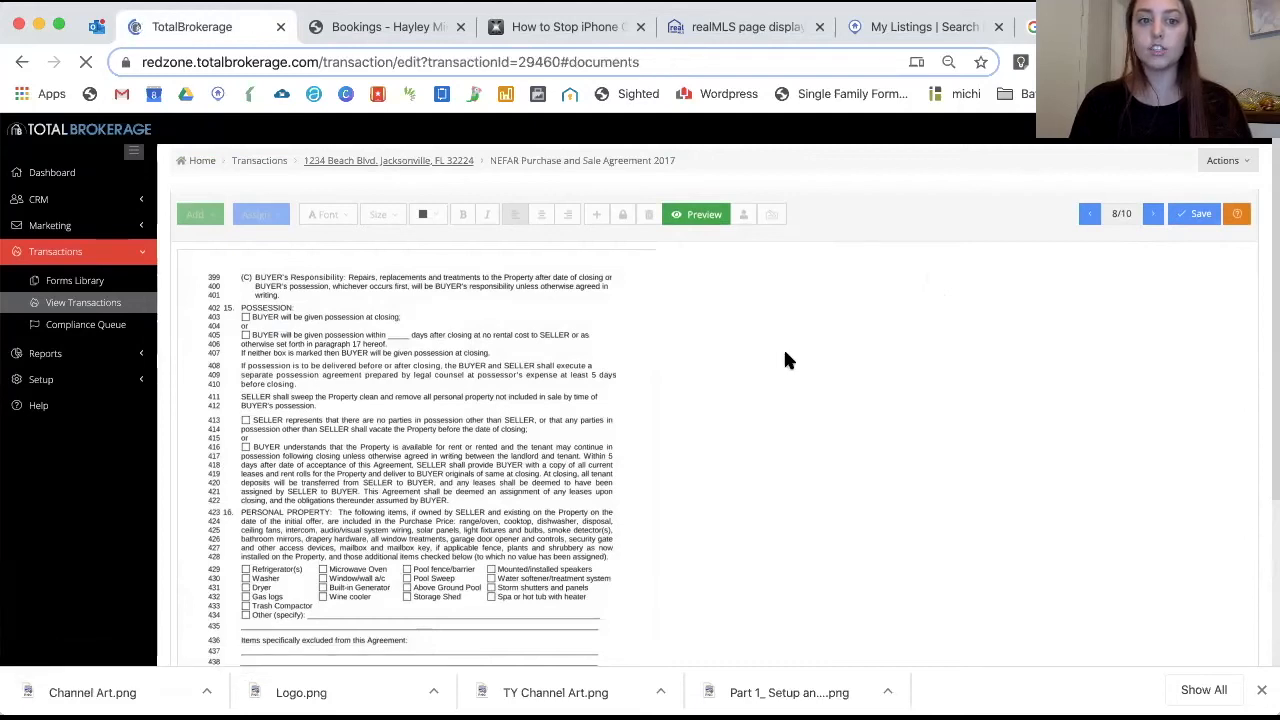
left_click(1250, 175)
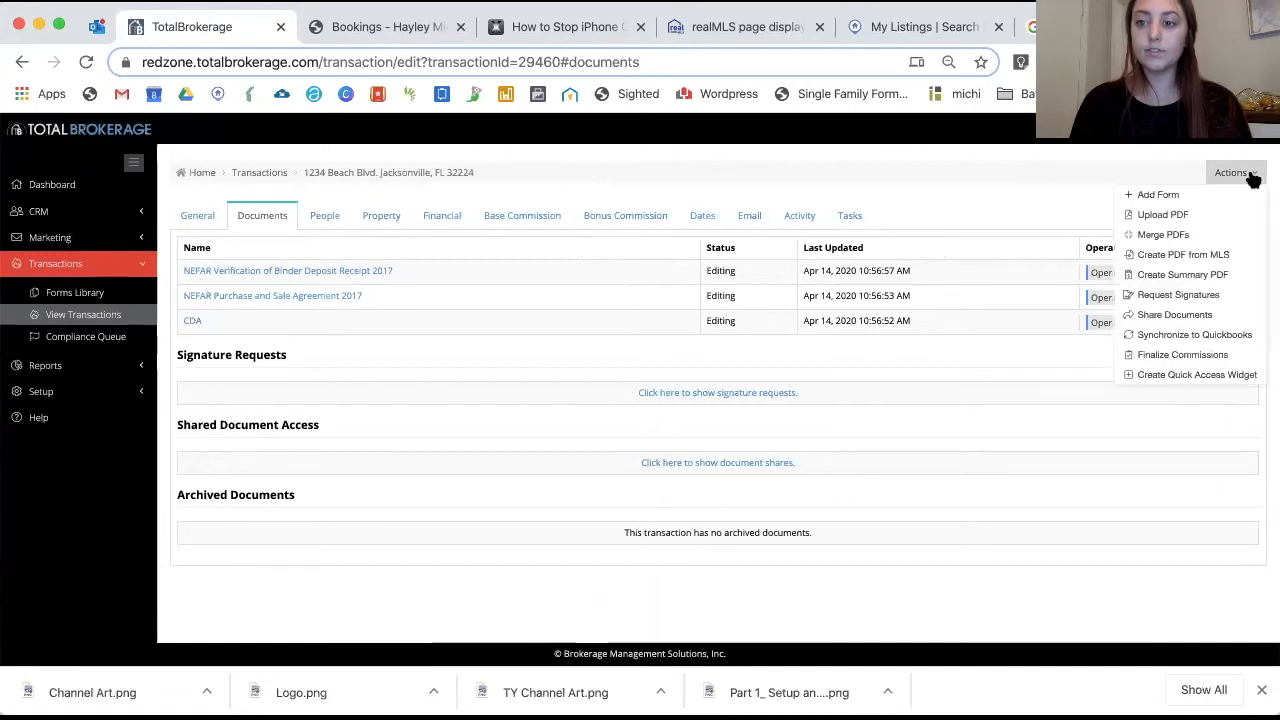
left_click(1160, 214)
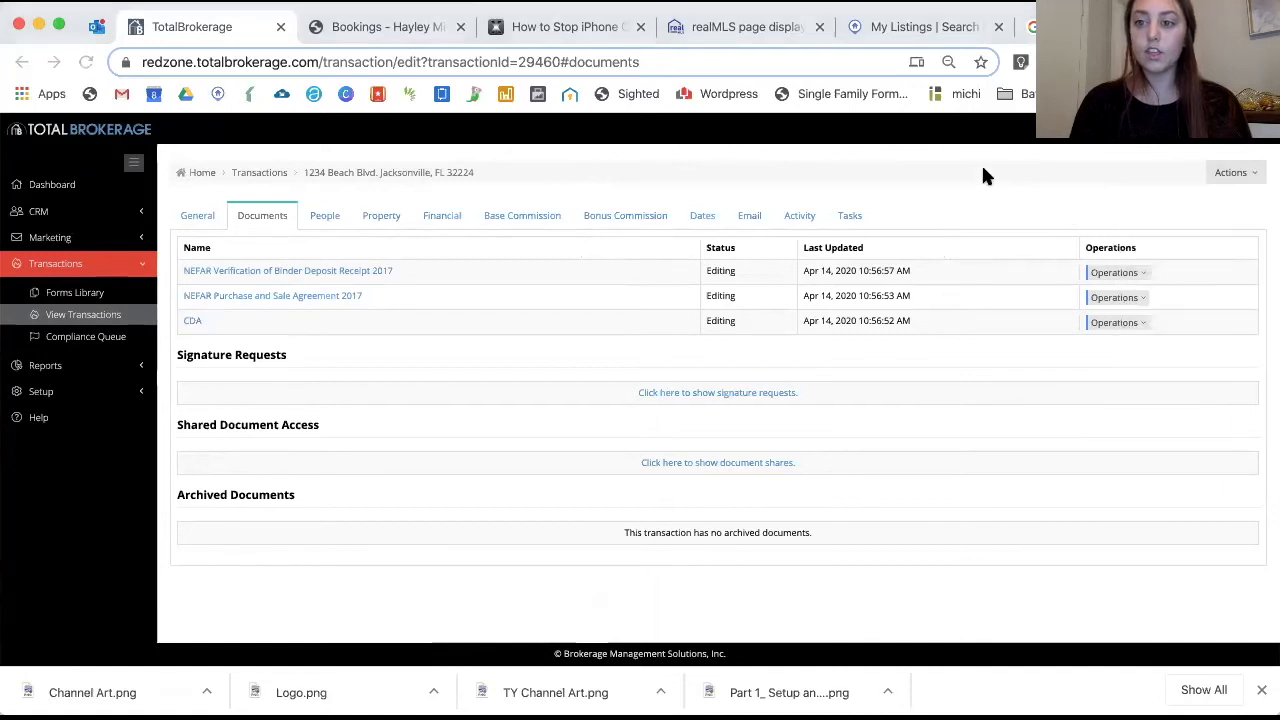
Set up a signature request to Buyer 1 by Send Email for the NEFAR Purchase and Sale Agreement 2017
left_click(1235, 182)
left_click(1170, 315)
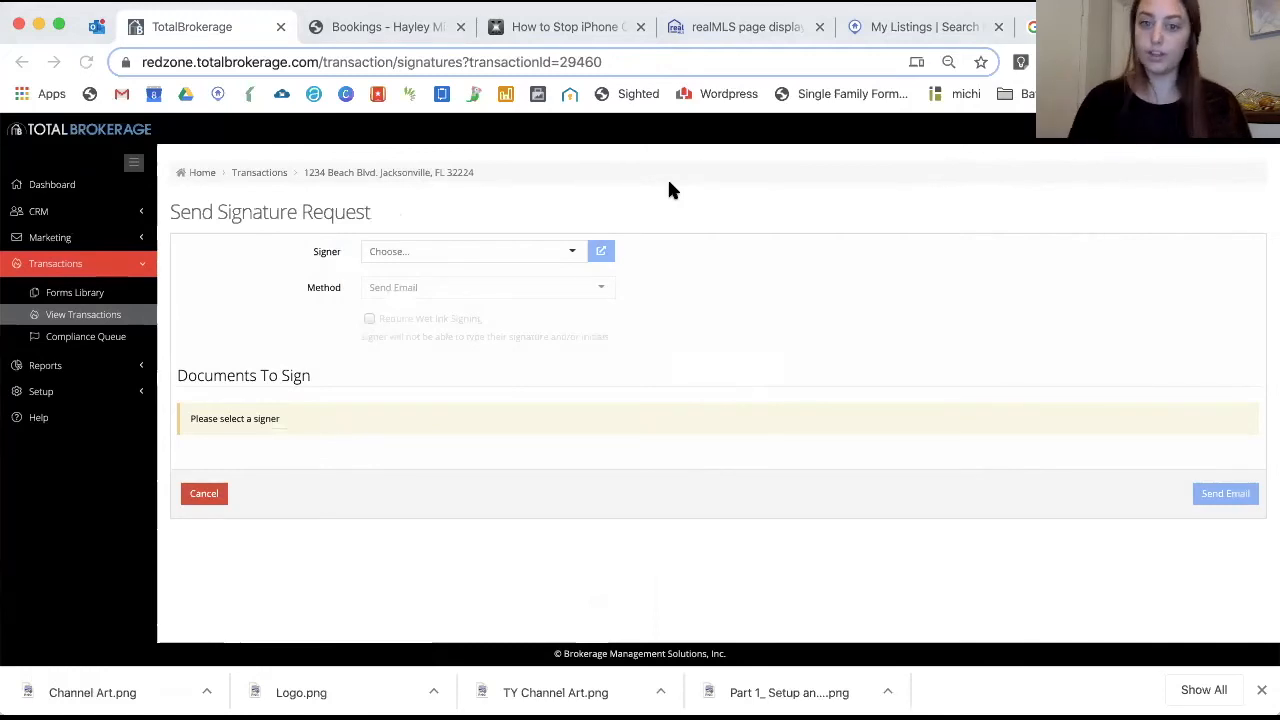
left_click(474, 251)
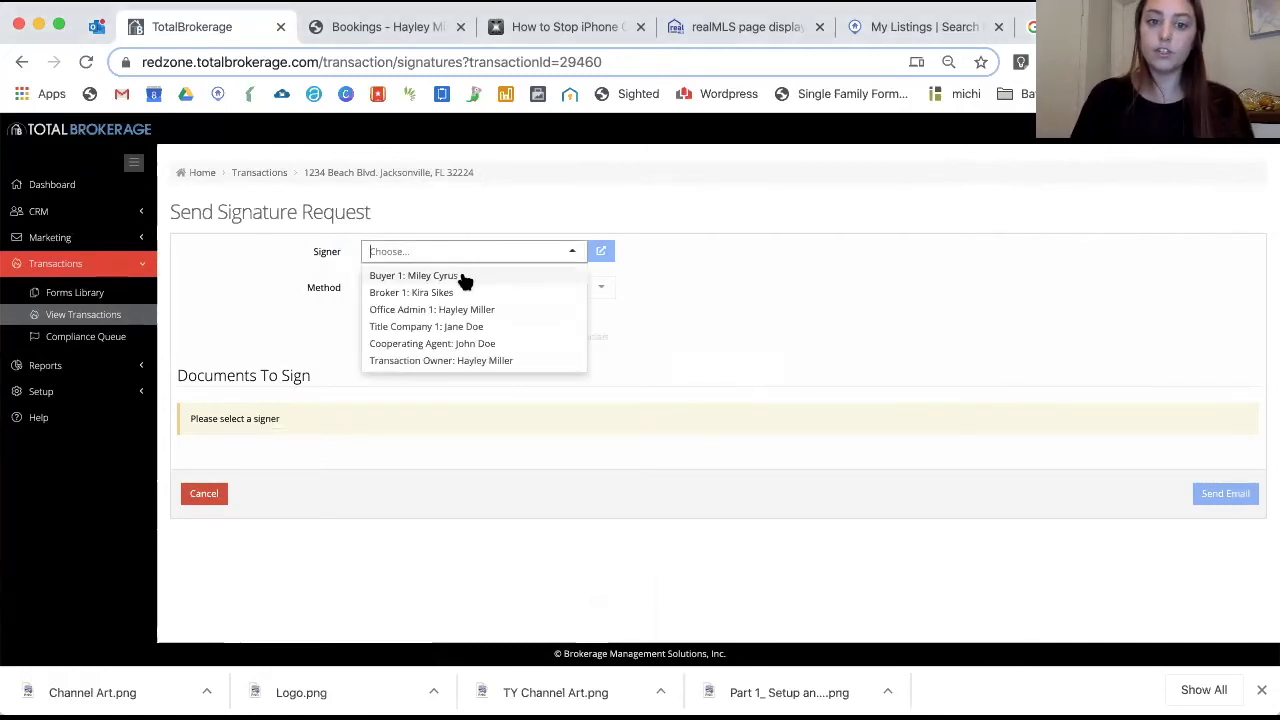
left_click(445, 277)
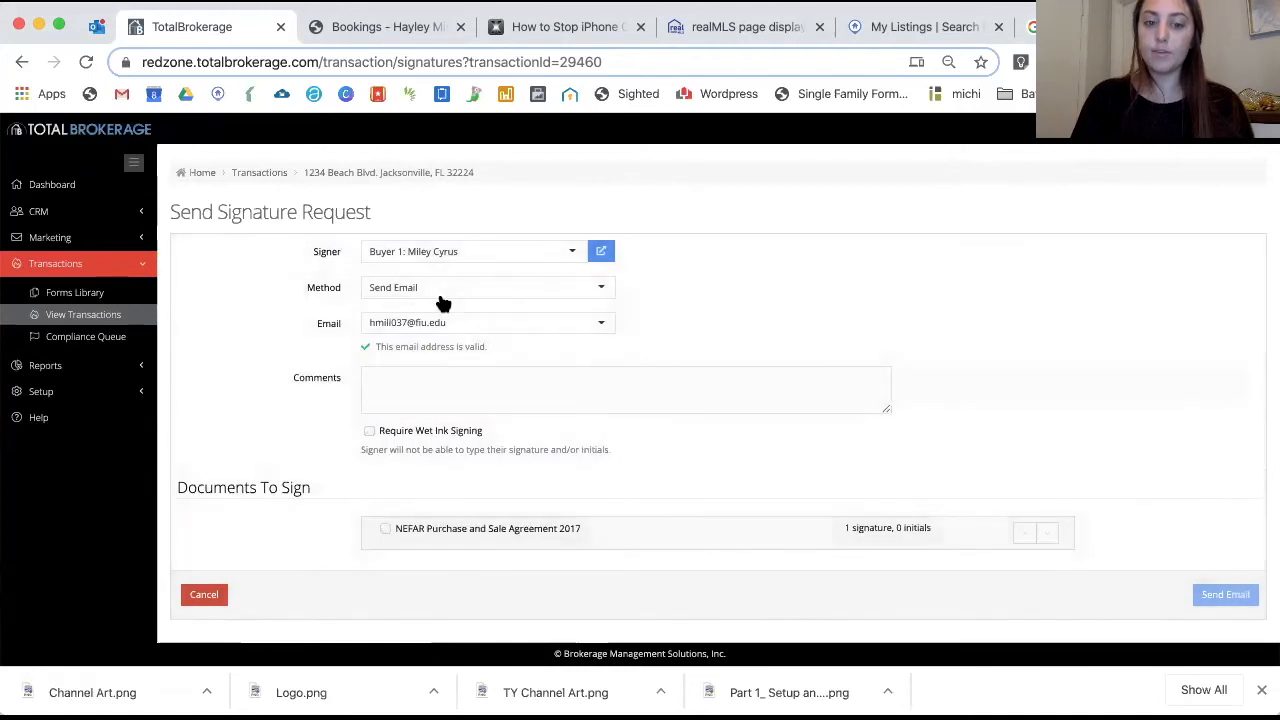
left_click(441, 292)
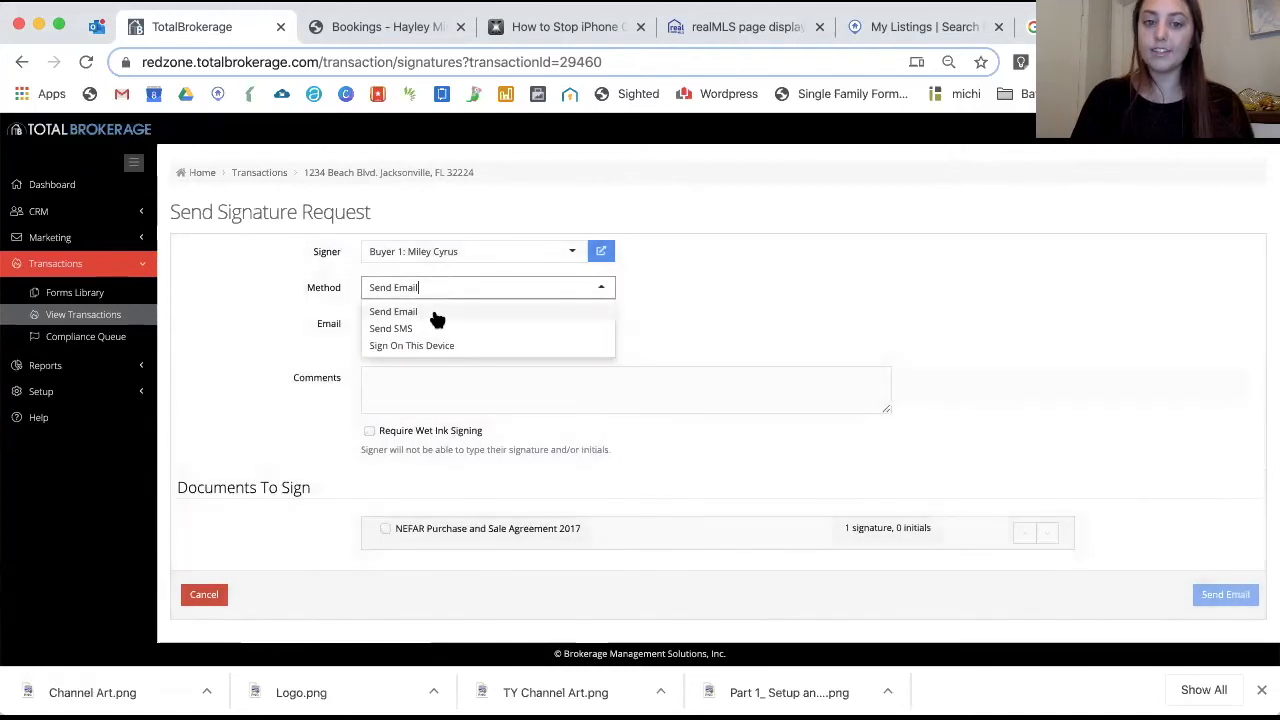
left_click(510, 315)
left_click(414, 380)
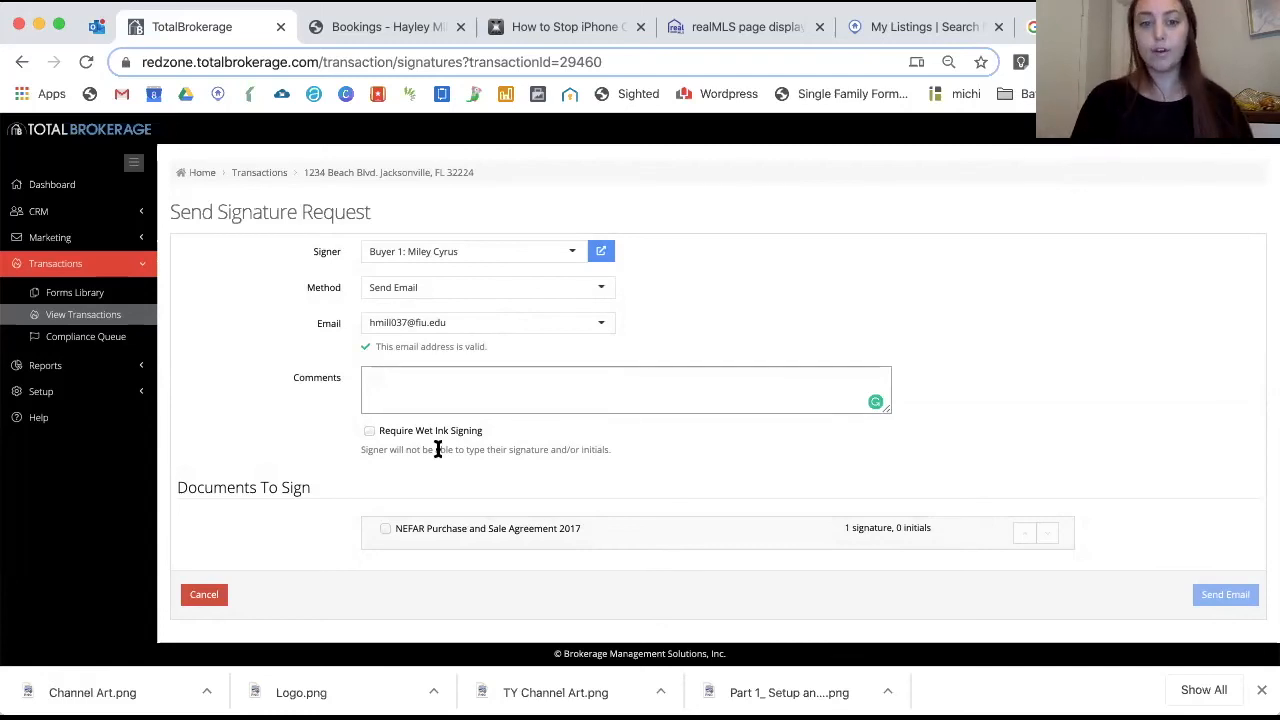
left_click(370, 434)
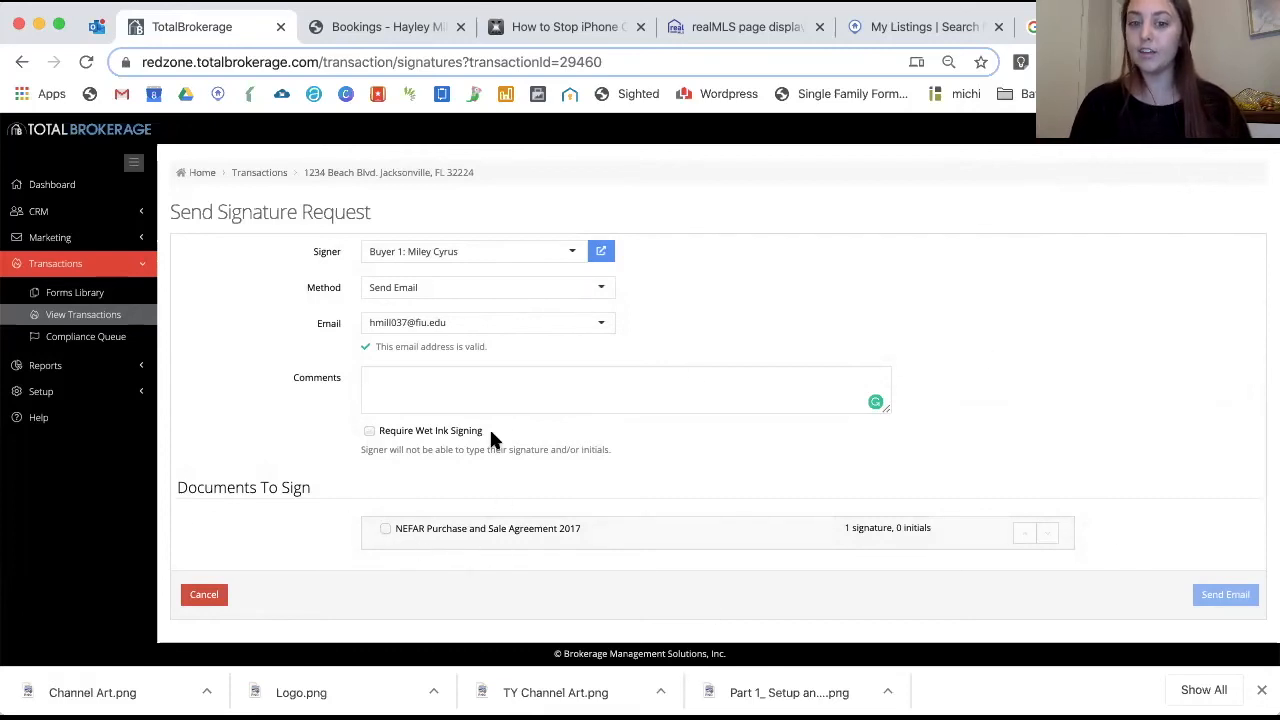
left_click(381, 524)
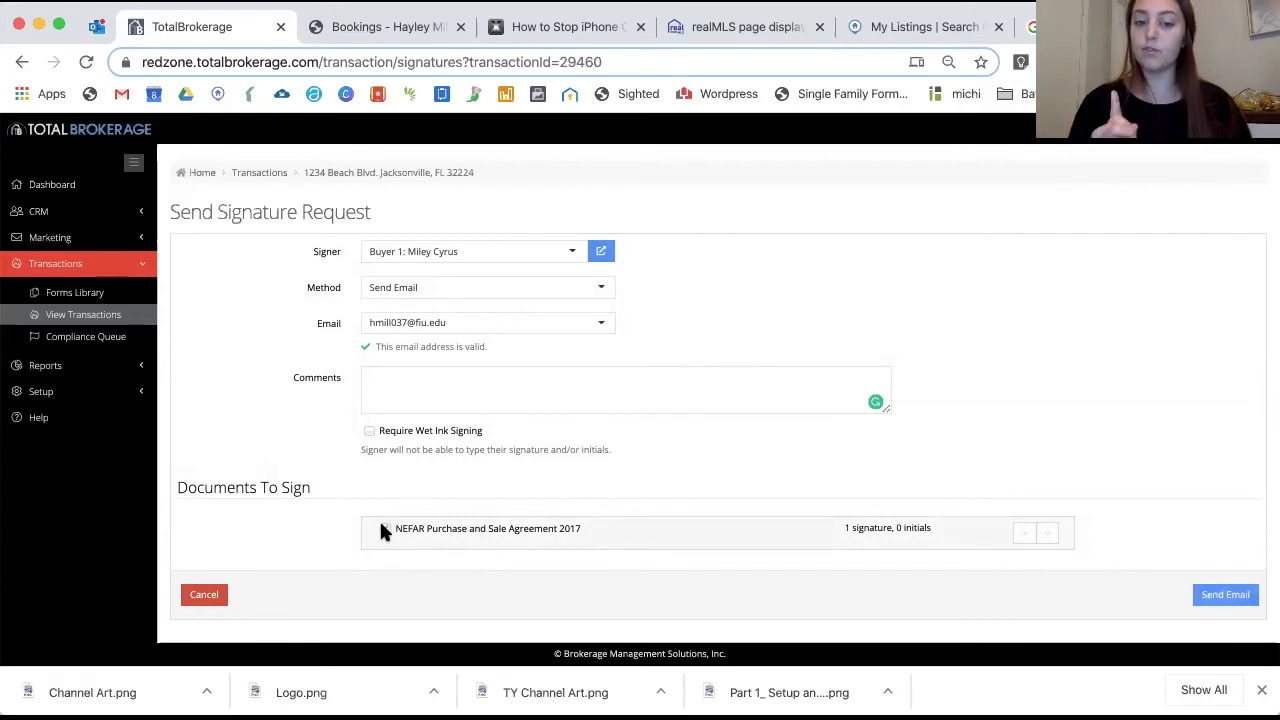
Send the signature email so the agreement shows Signatures Requested
left_click(1230, 600)
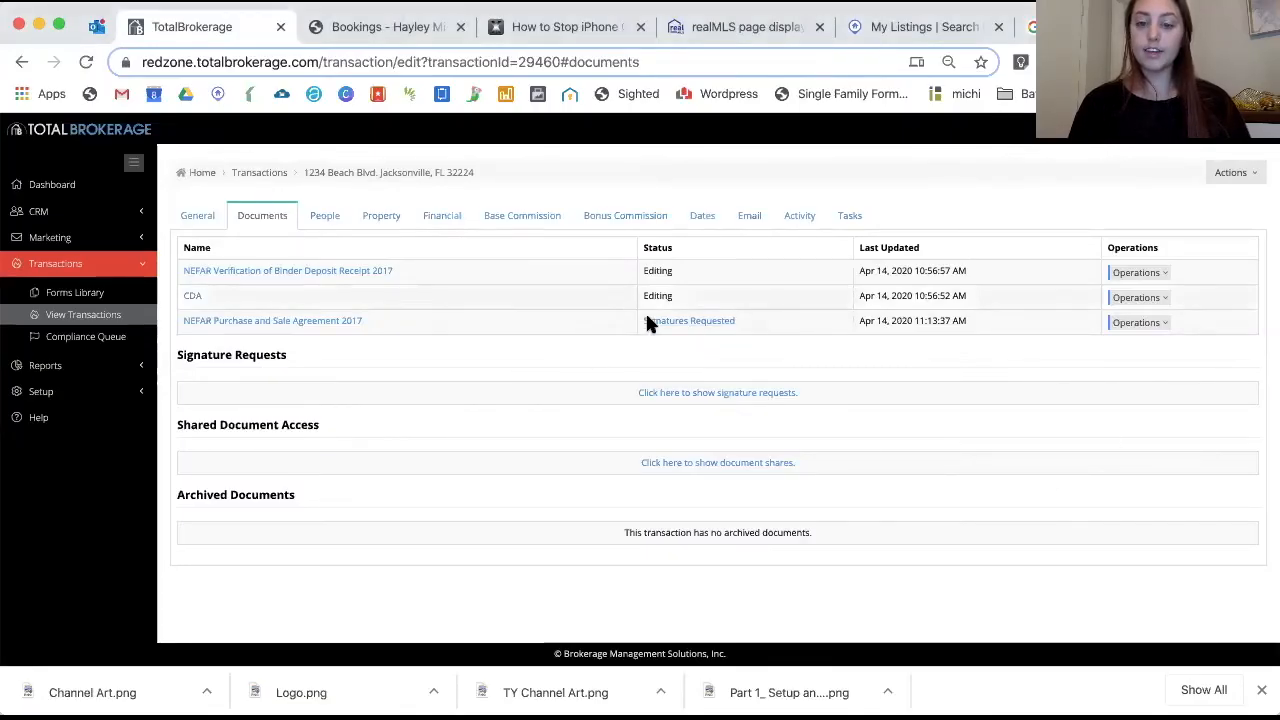
left_click(1140, 322)
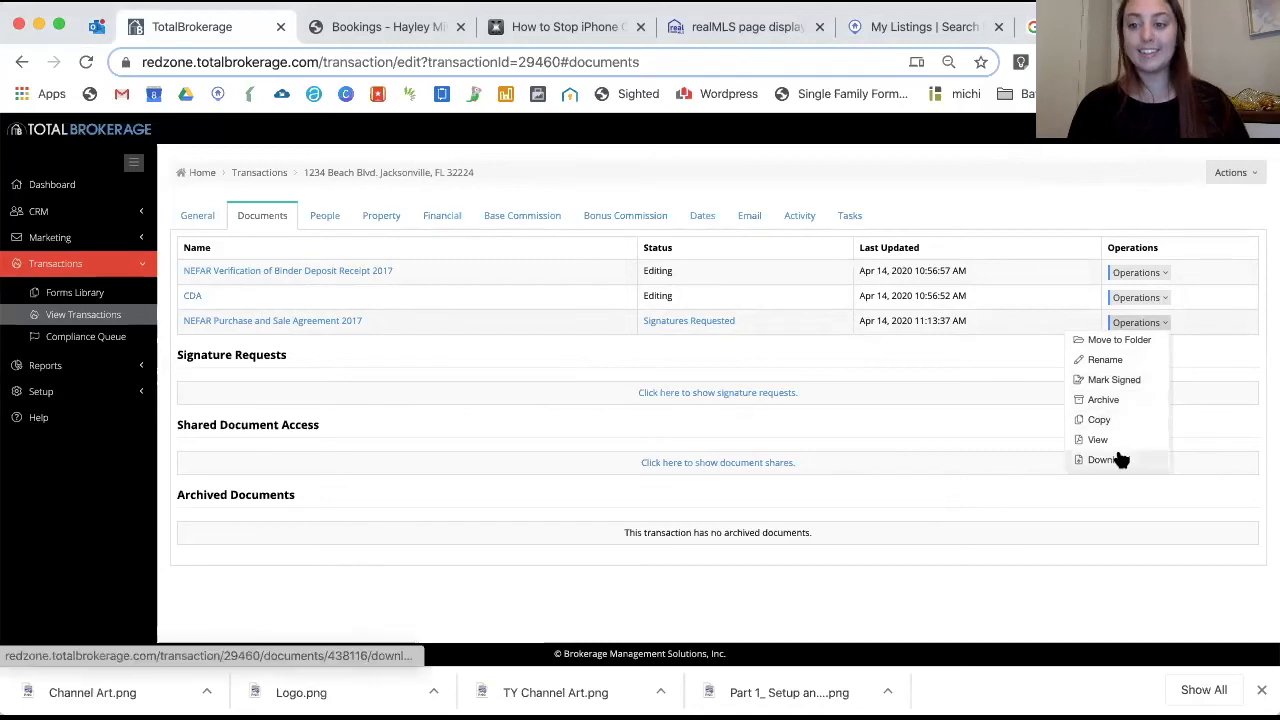
left_click(981, 353)
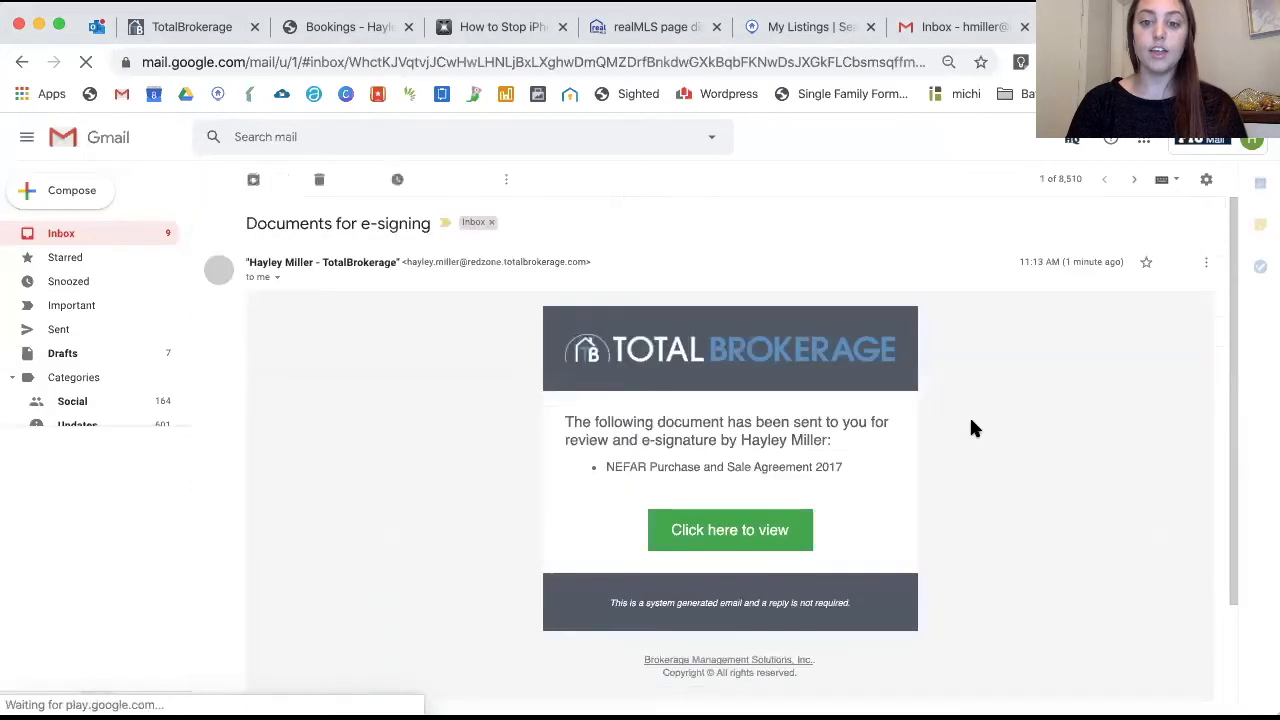
Open the NEFAR agreement's signing page from the 'Documents for e-signing' email
left_click(746, 535)
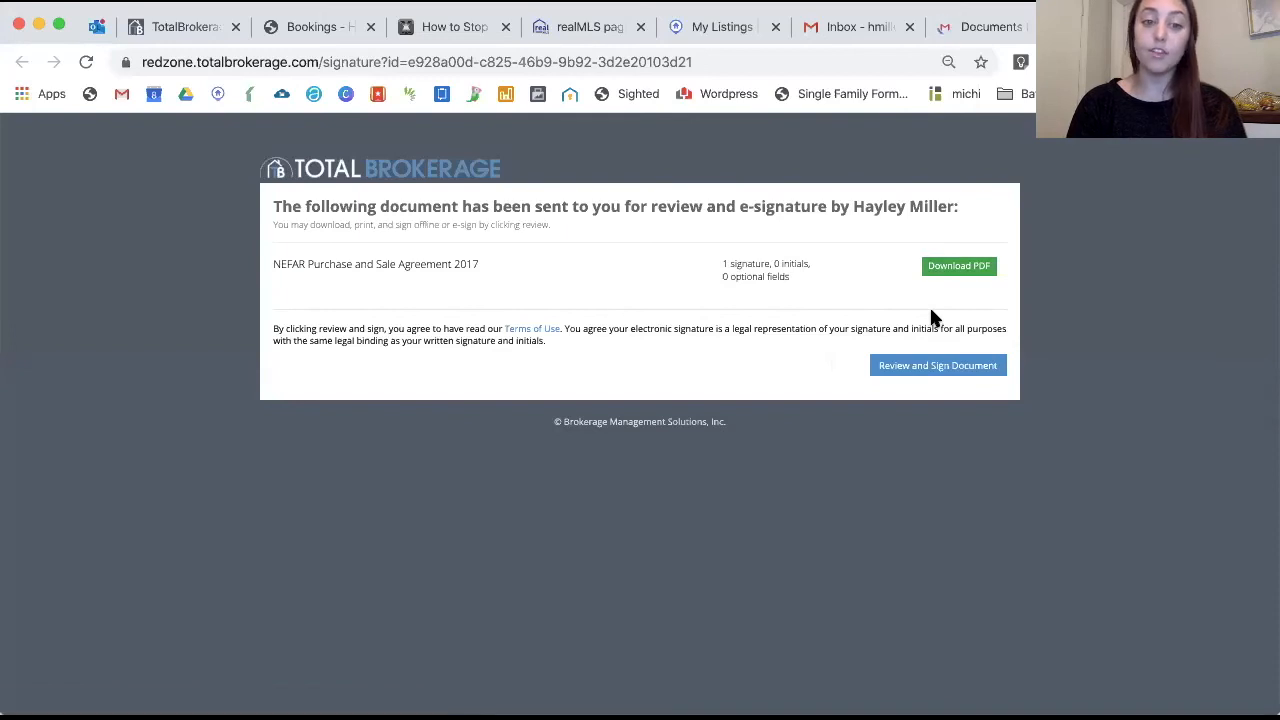
Start reviewing the NEFAR agreement and scroll down to its page 10 signature lines
left_click(927, 372)
left_click(806, 298)
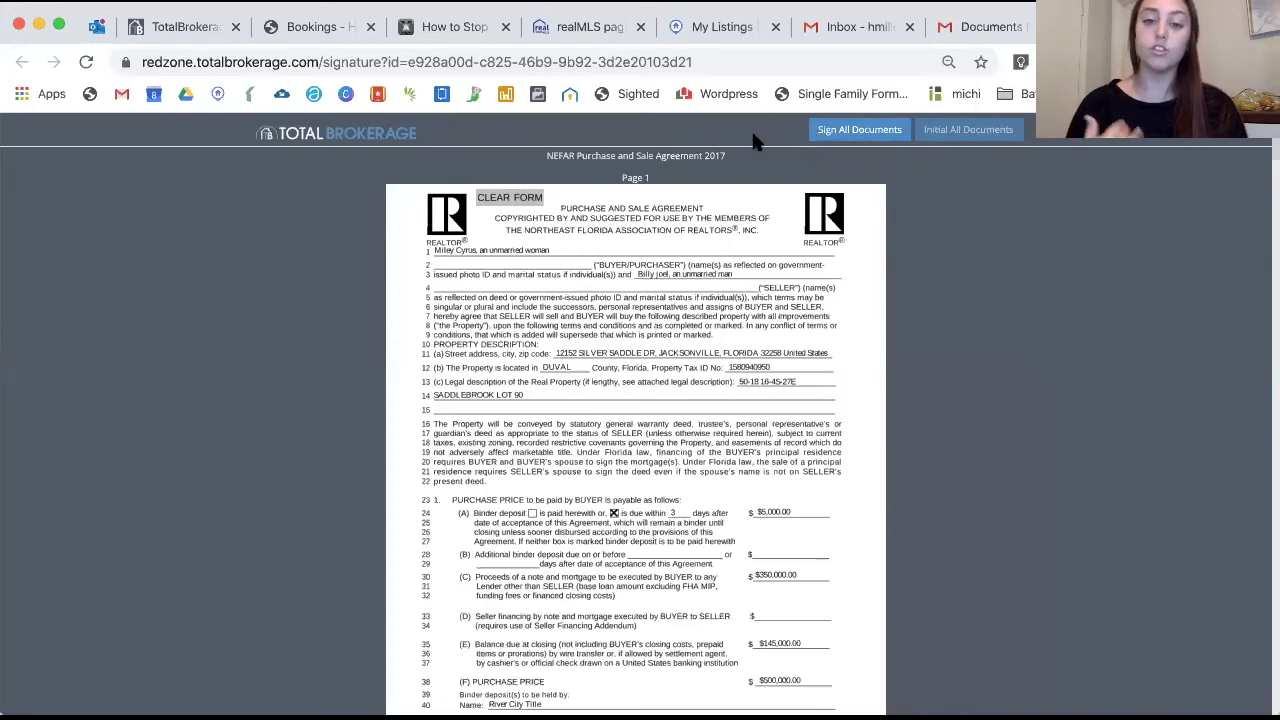
scroll(738, 343, "down", 5)
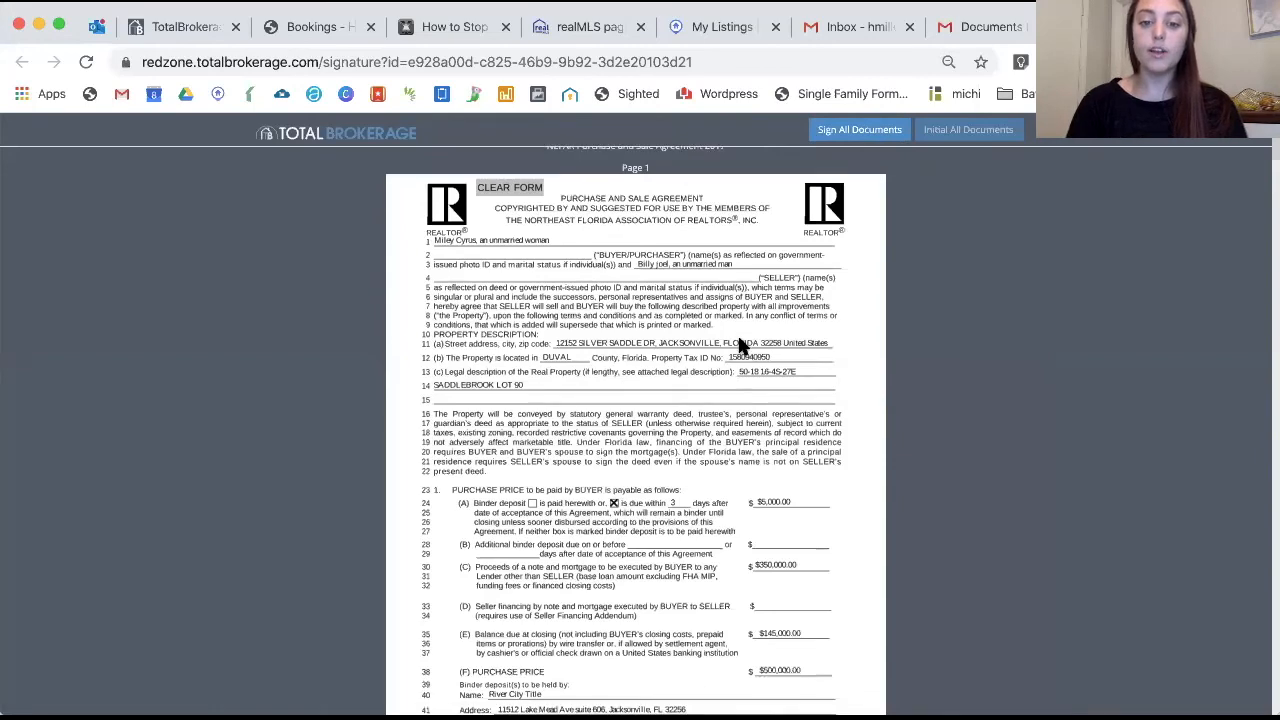
scroll(739, 343, "down", 20)
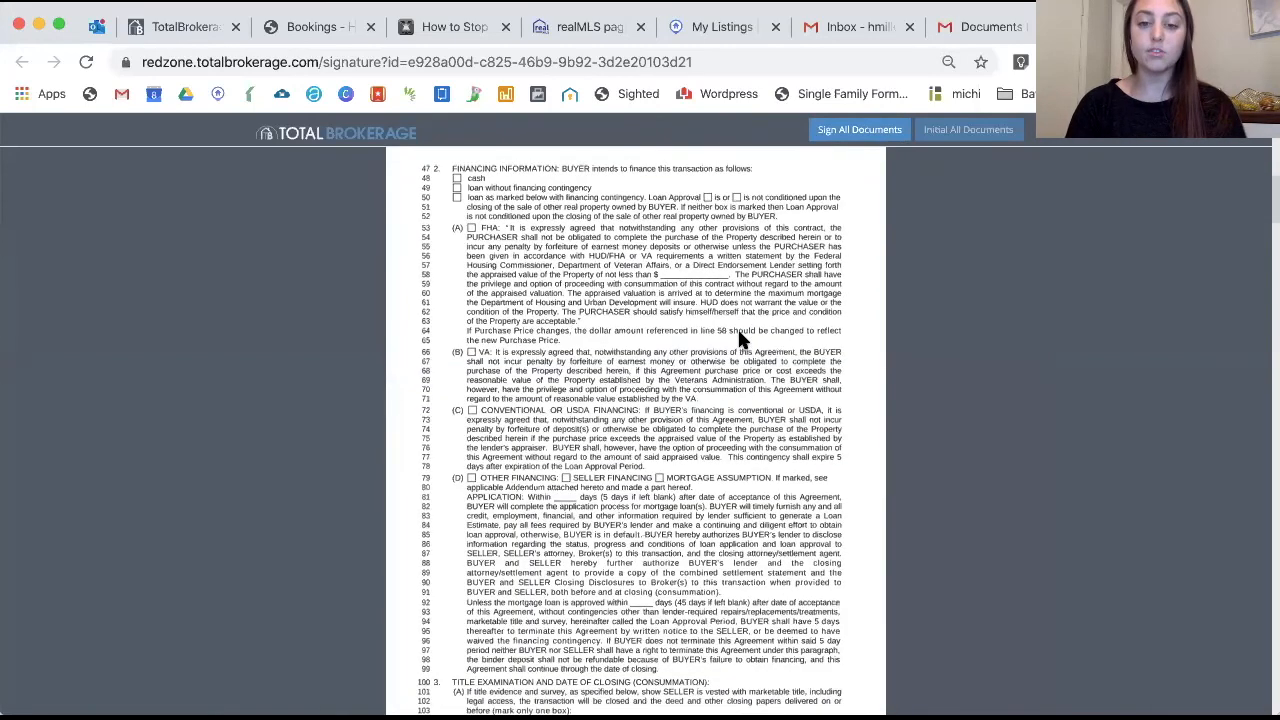
scroll(740, 341, "down", 20)
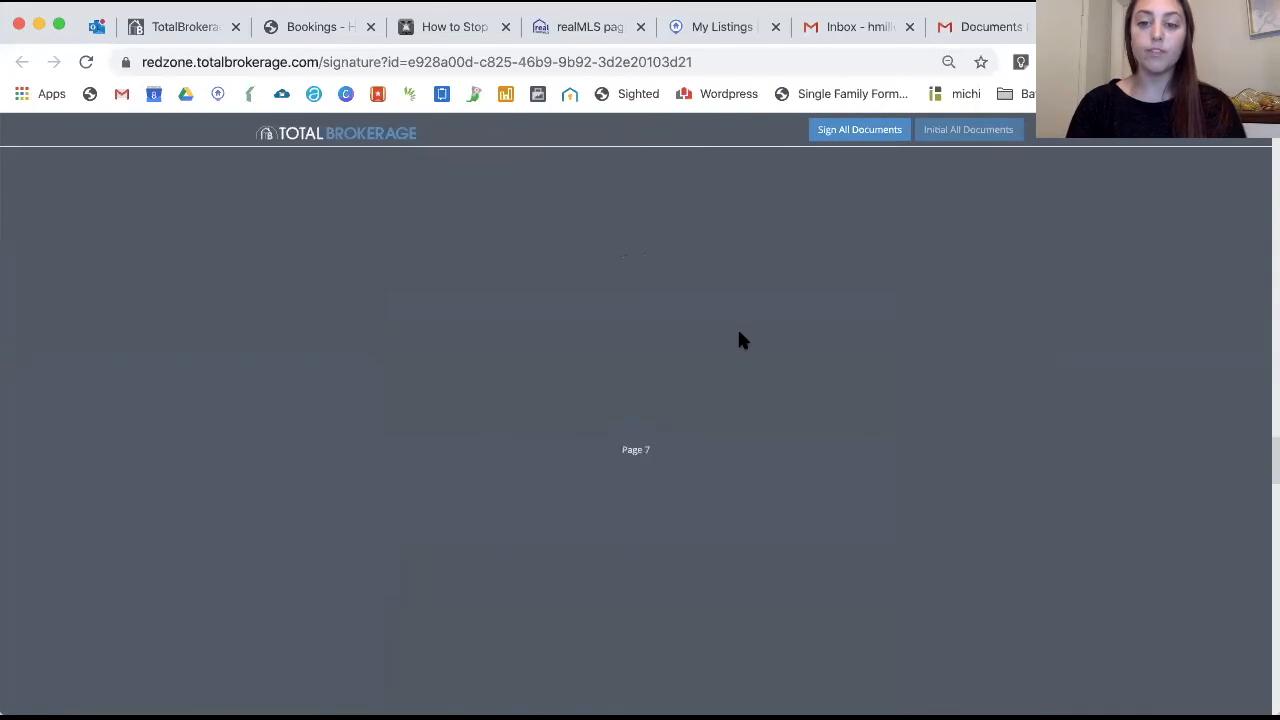
scroll(740, 341, "down", 20)
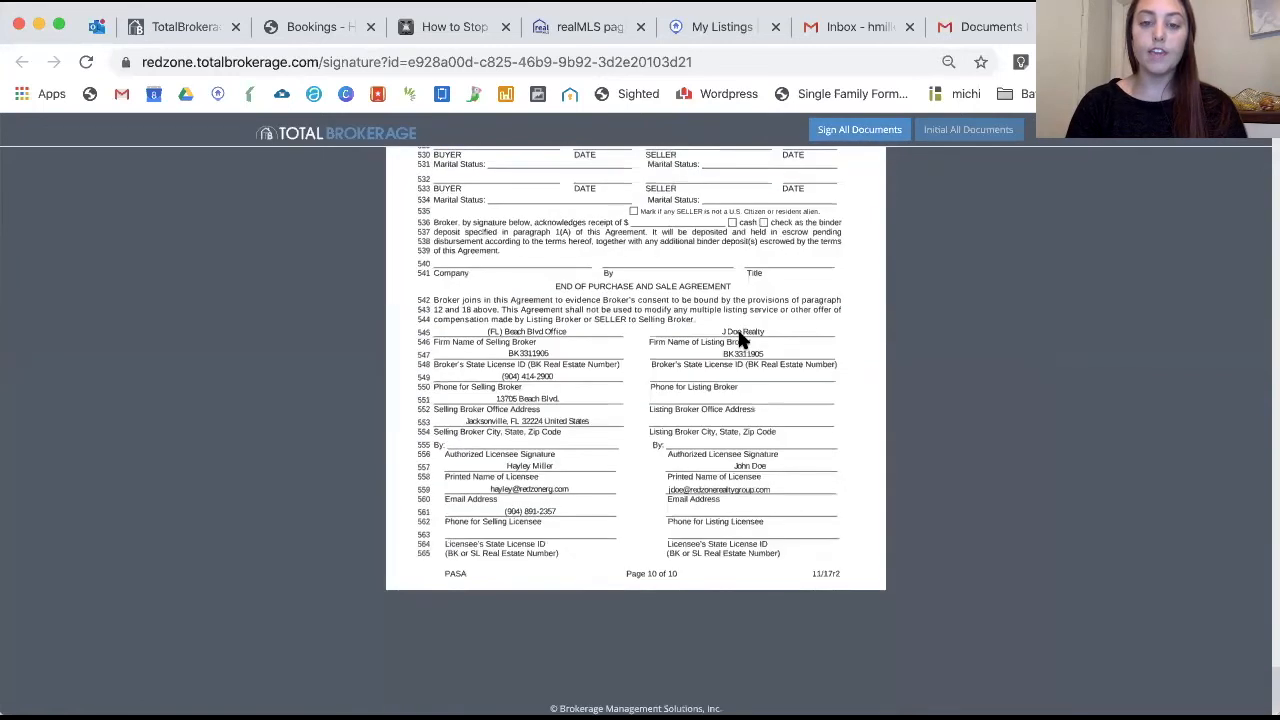
scroll(739, 334, "down", 2)
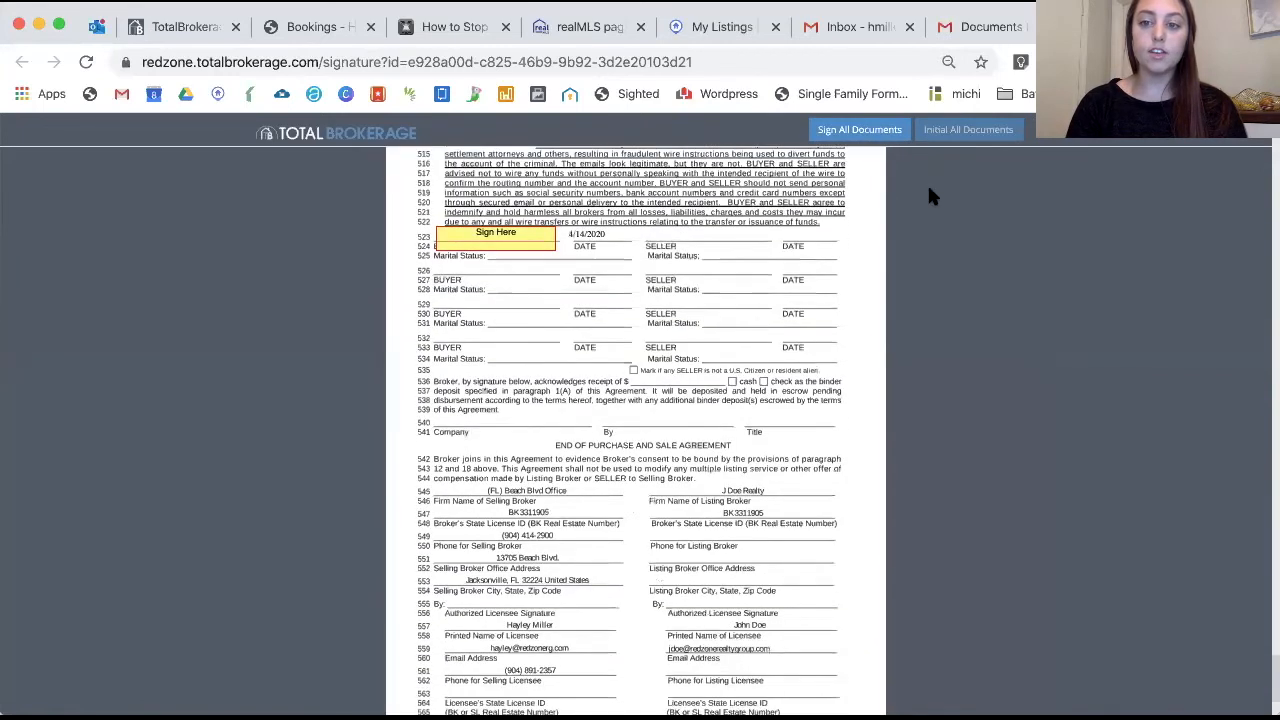
Sign all documents with a typed Example 5 script signature and save the agreement
left_click(856, 130)
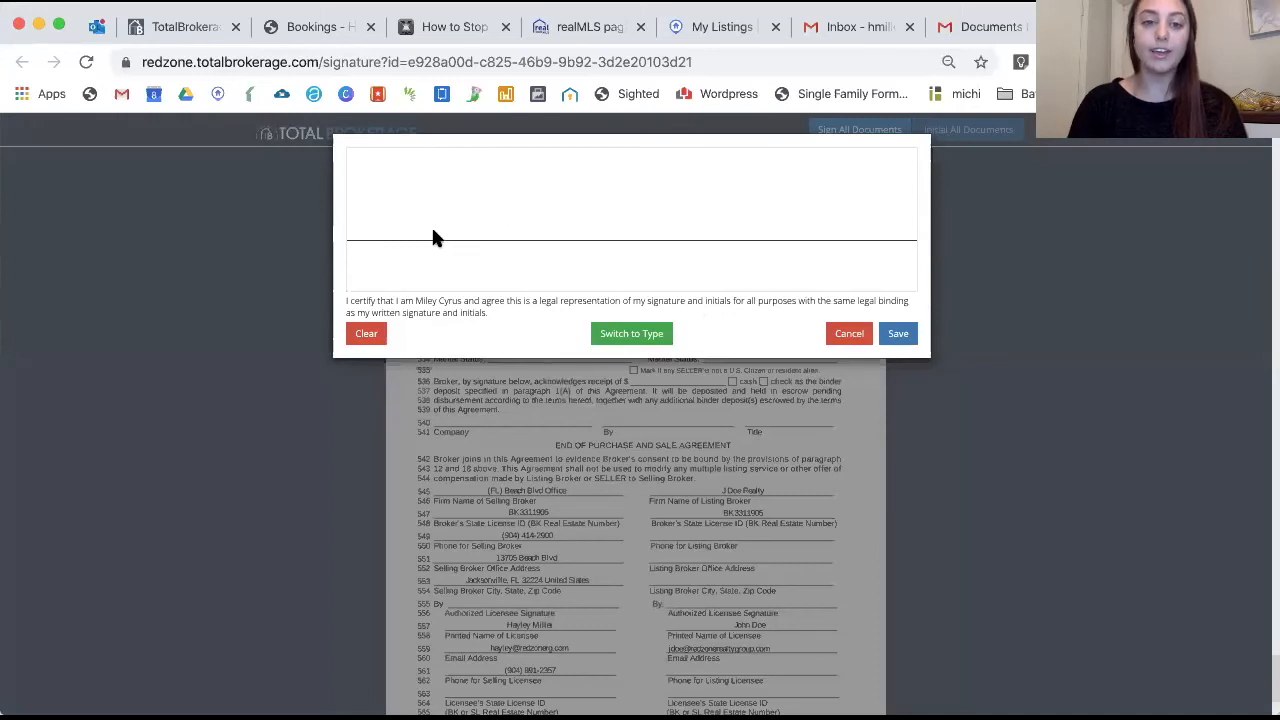
mouse_move(420, 228)
left_mouse_down()
mouse_move(486, 163)
mouse_move(606, 206)
mouse_move(783, 204)
left_mouse_up()
left_click(651, 333)
left_click(651, 223)
scroll(665, 316, "down", 2)
left_click(644, 320)
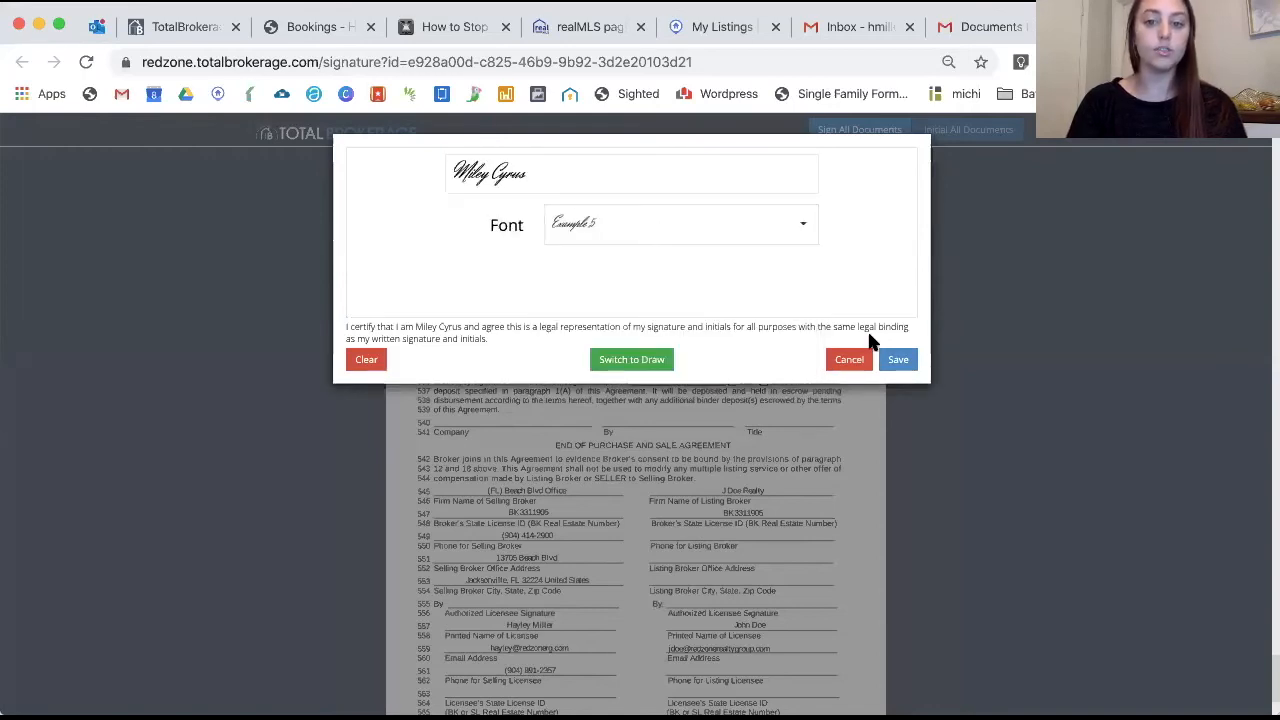
left_click(899, 358)
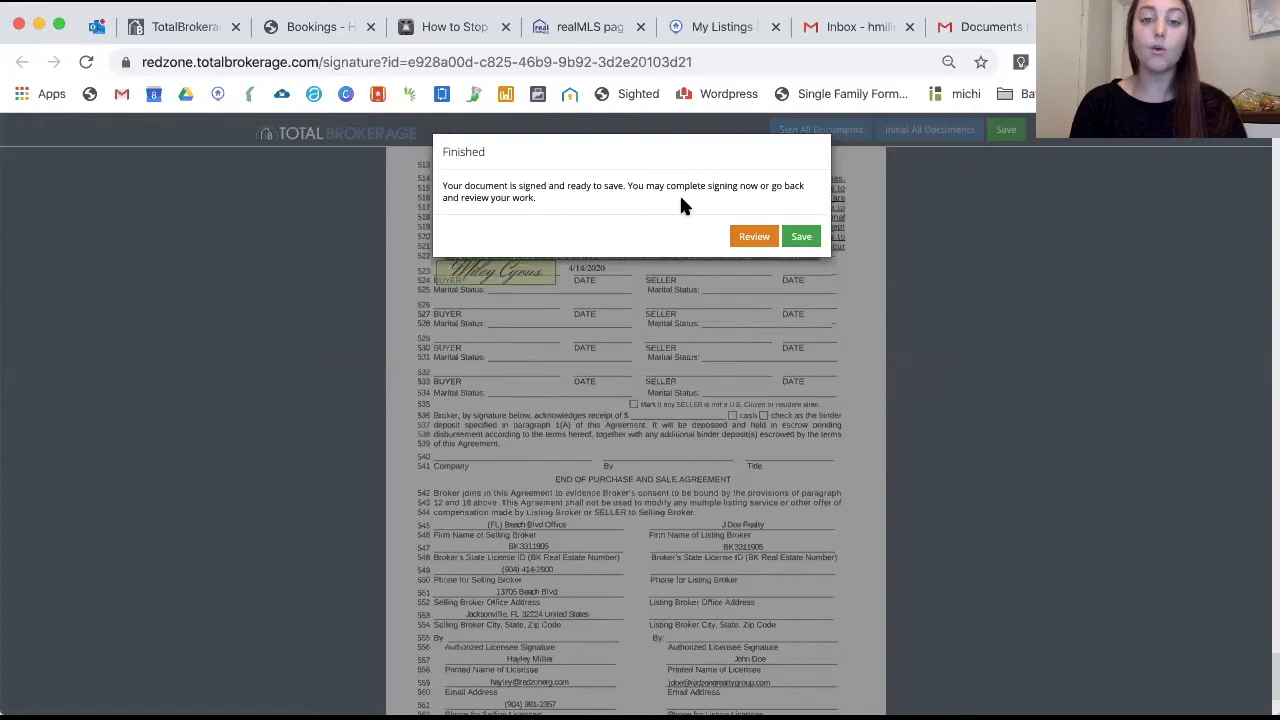
left_click(804, 240)
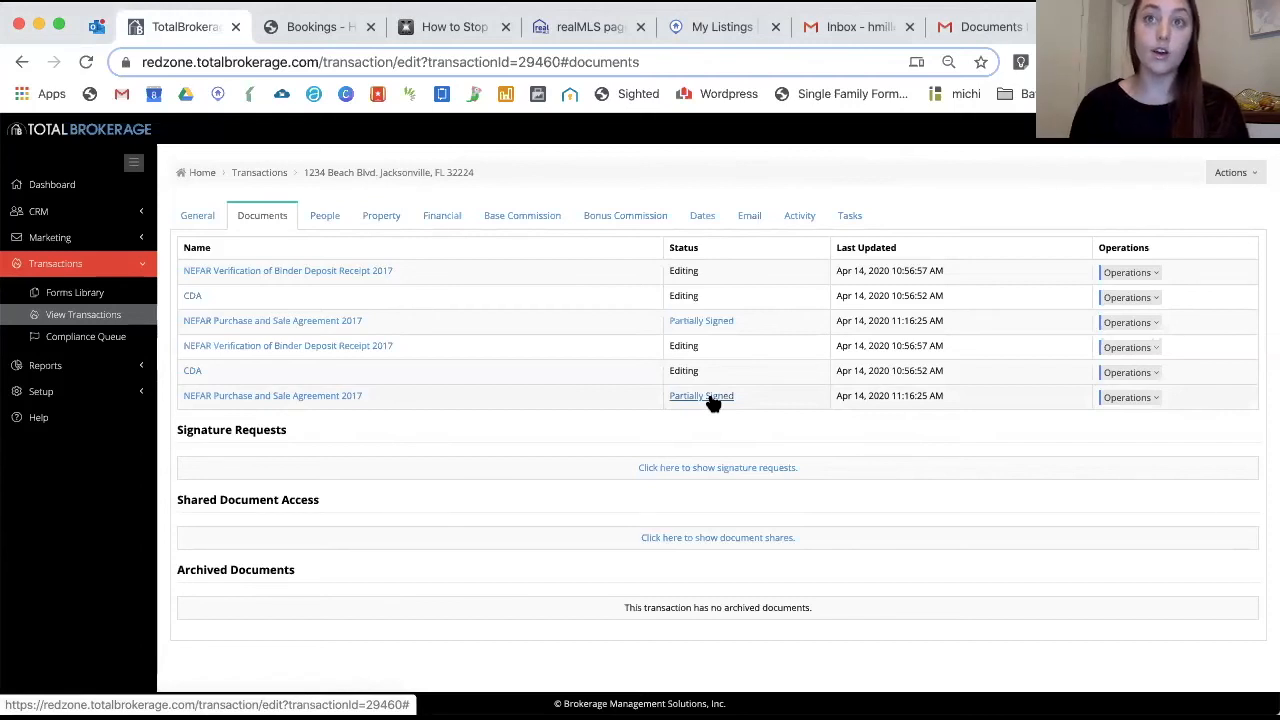
Request a Sign On This Device signature from the Transaction Owner for the NEFAR agreement
left_click(1229, 175)
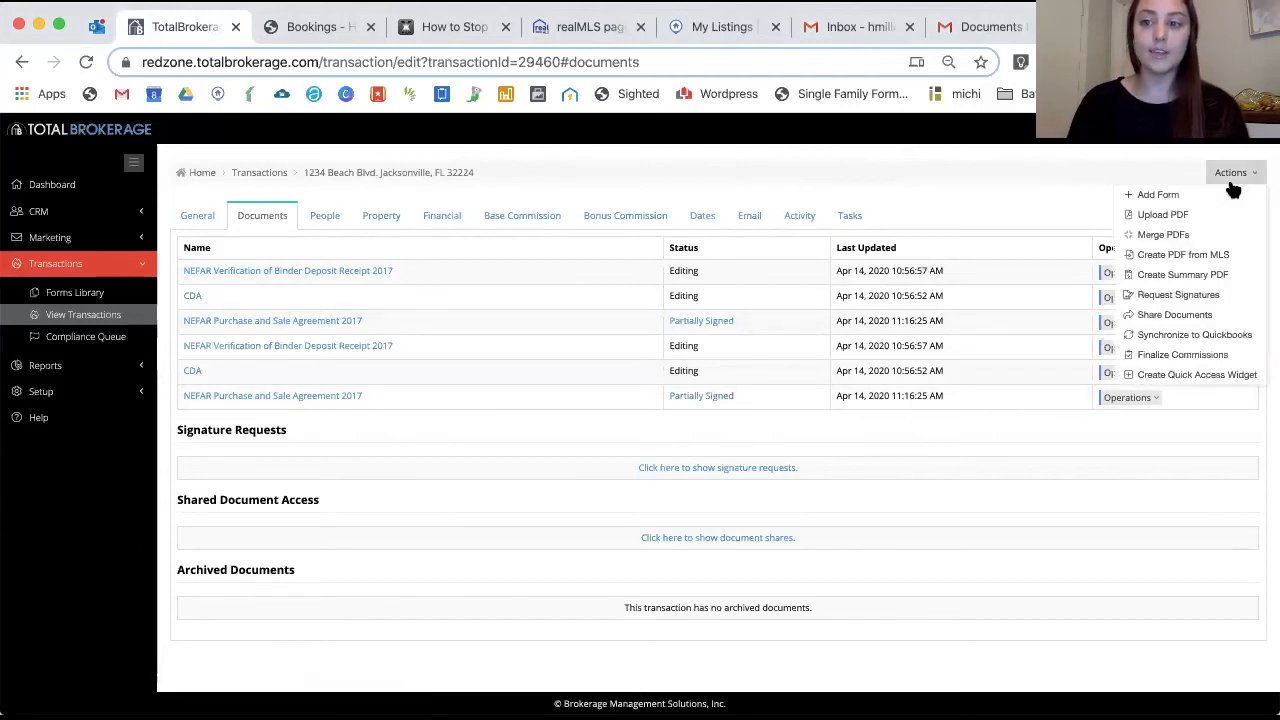
left_click(1186, 292)
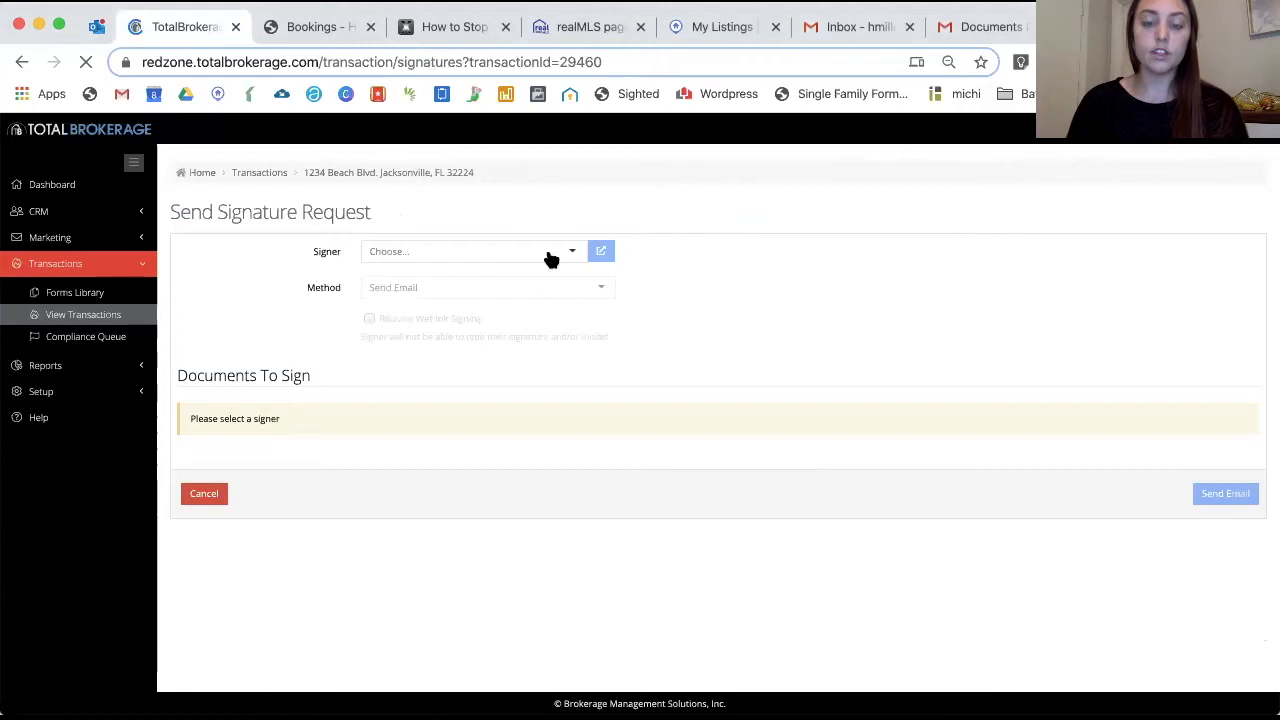
left_click(558, 252)
left_click(471, 361)
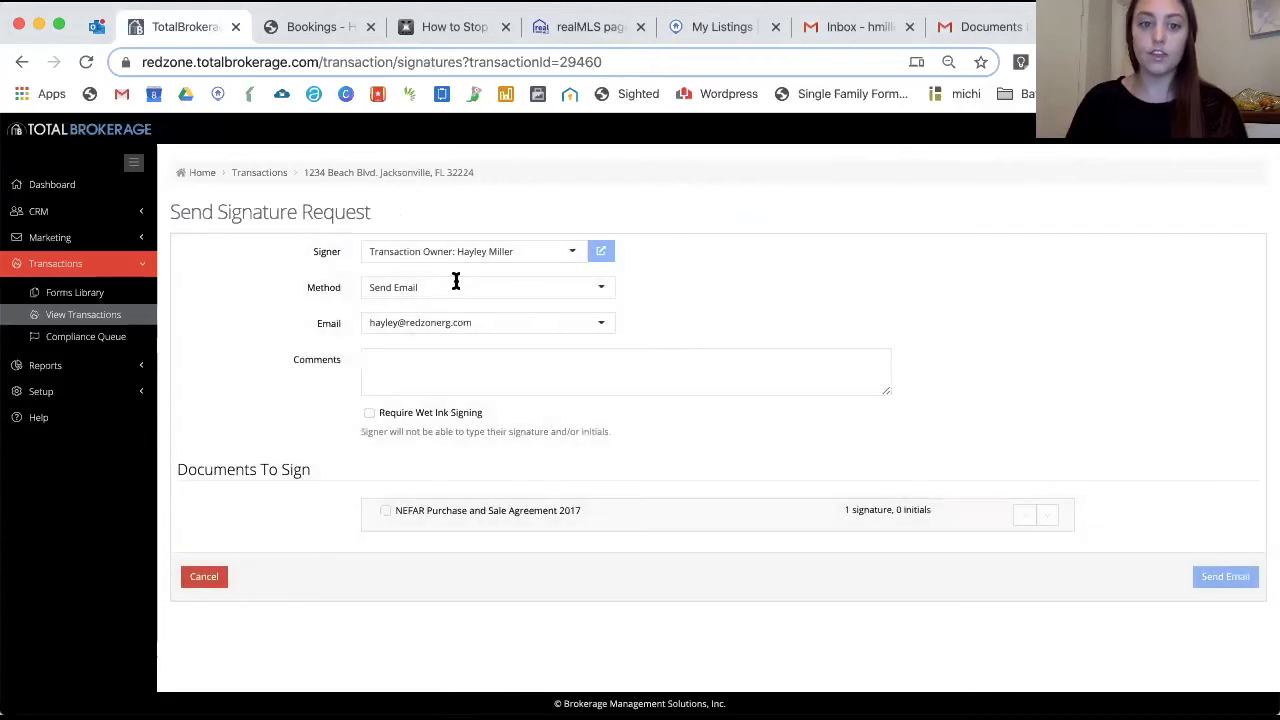
left_click(455, 287)
left_click(443, 343)
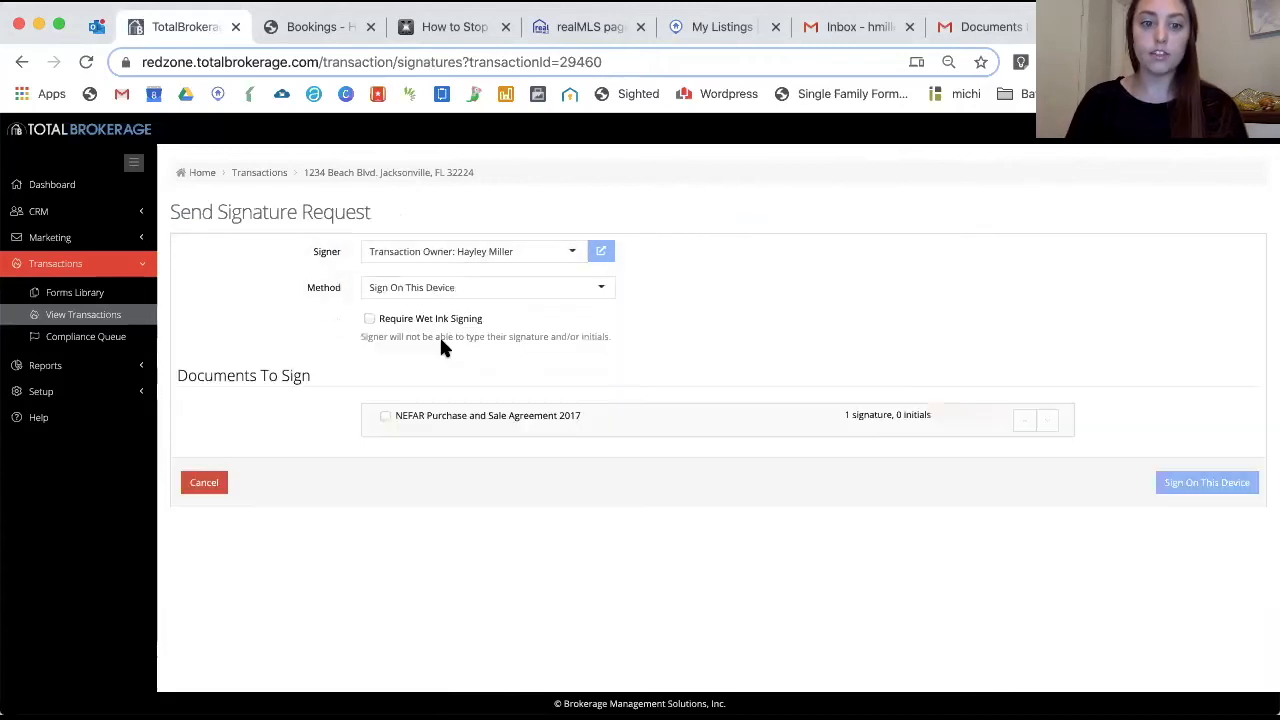
left_click(386, 416)
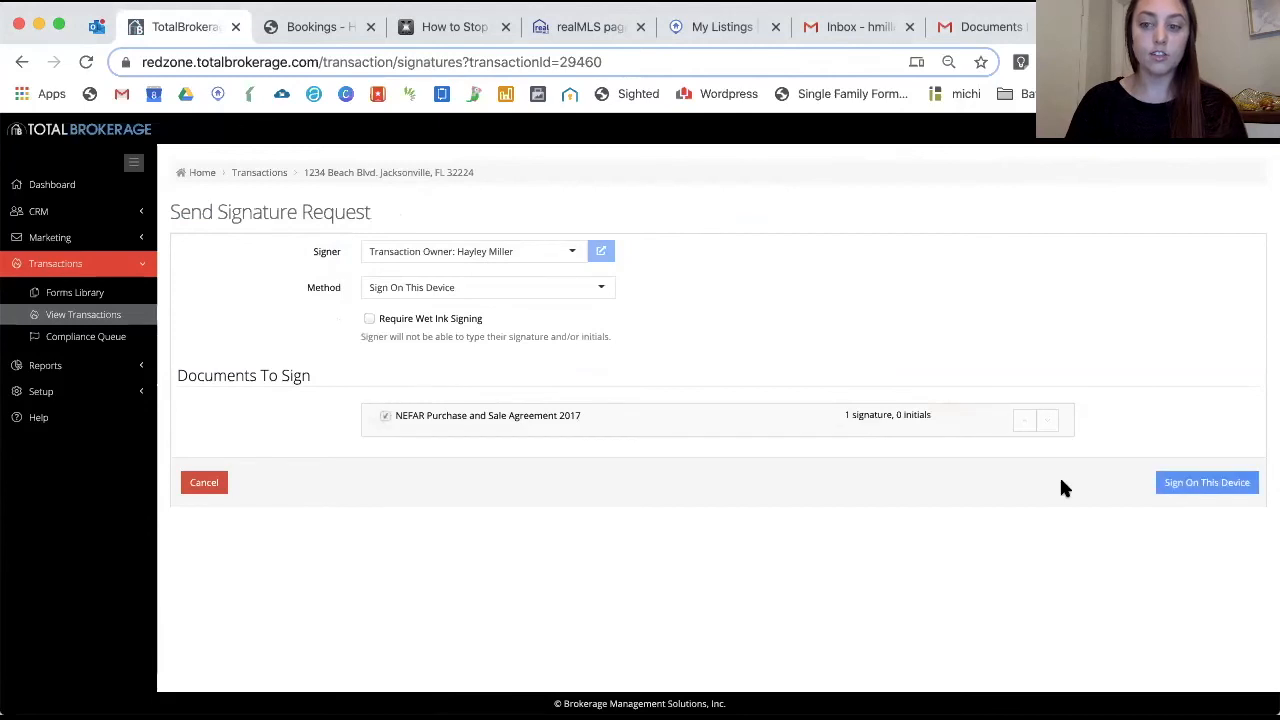
left_click(1186, 484)
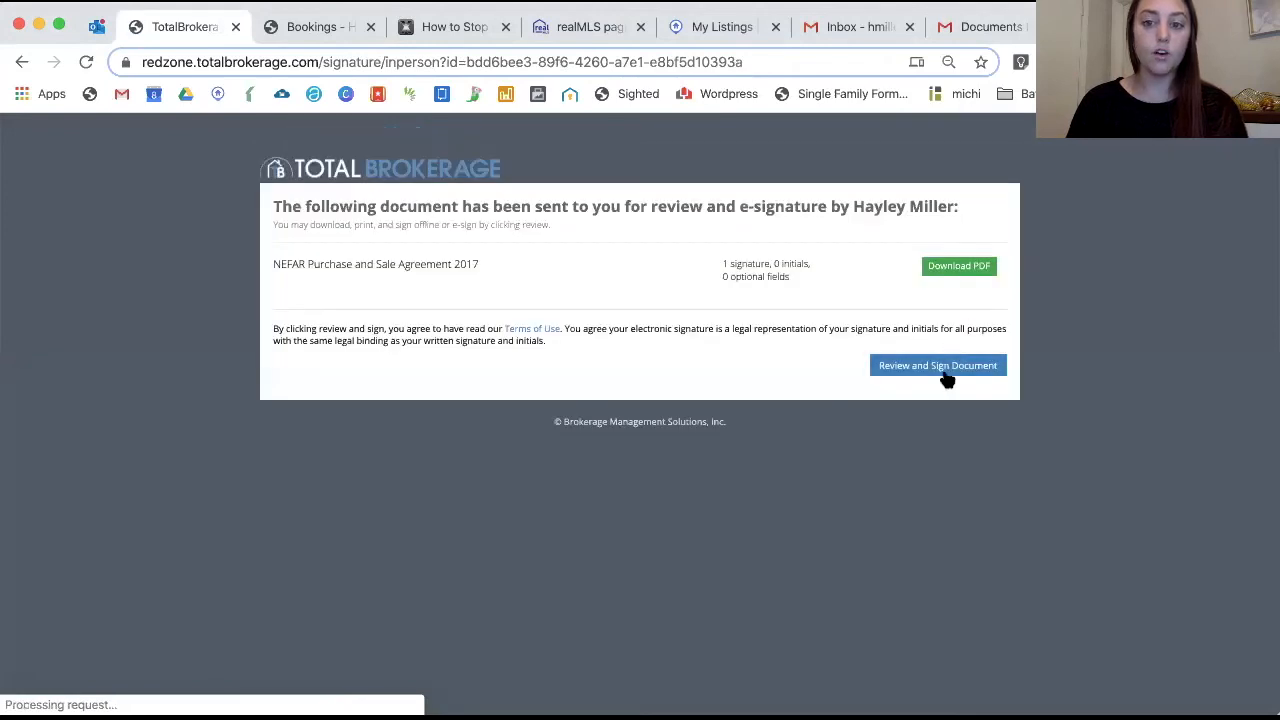
Sign all documents as the owner with a typed Example 3 font signature and save
left_click(947, 370)
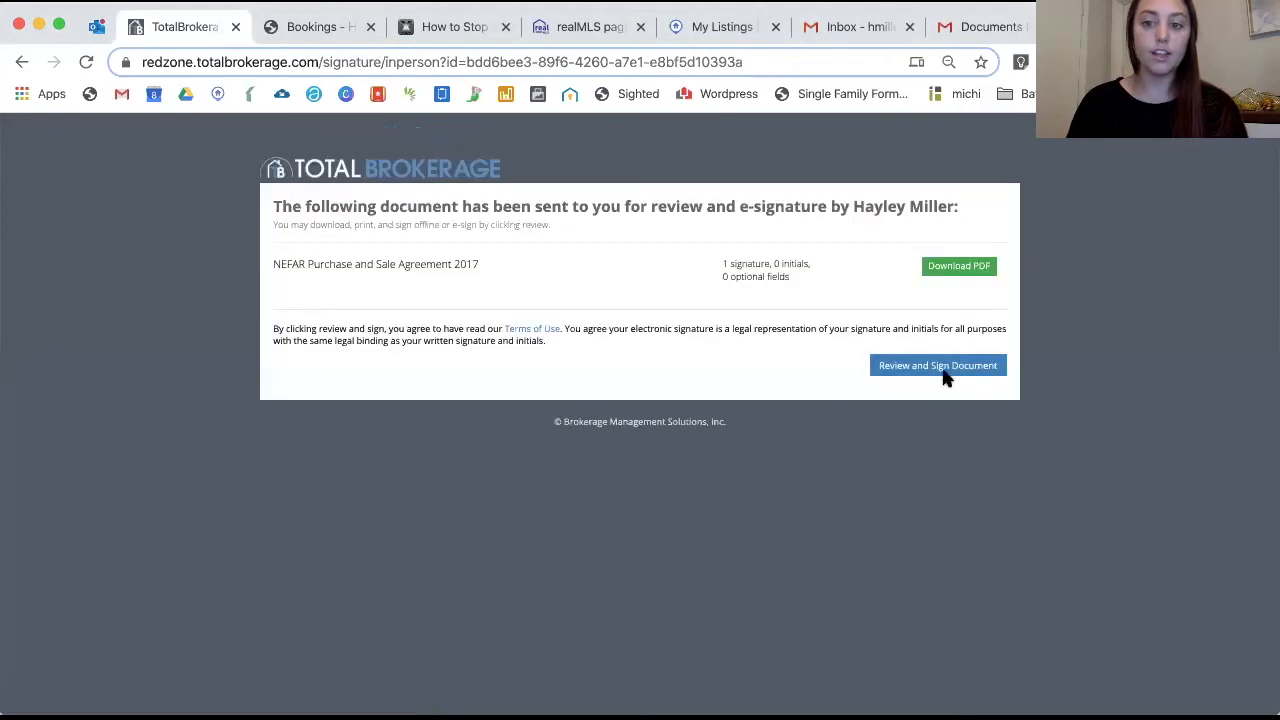
left_click(803, 298)
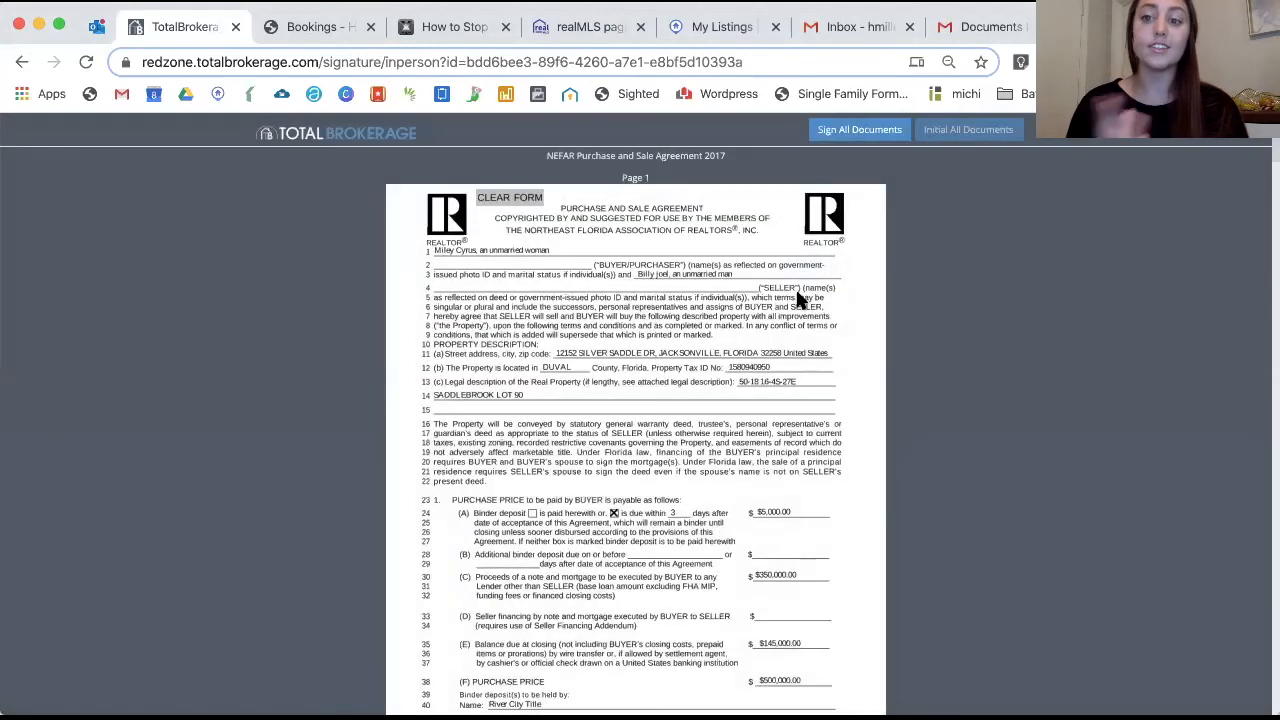
left_click(840, 136)
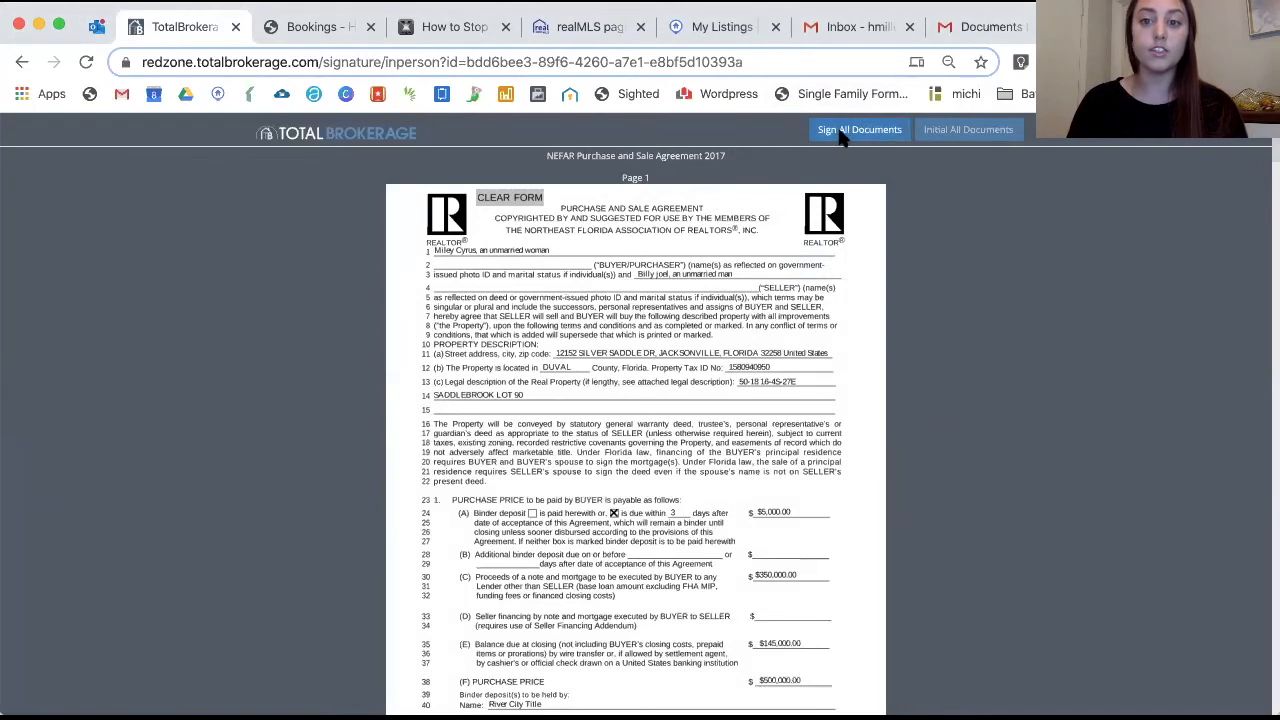
mouse_move(476, 186)
left_mouse_down()
mouse_move(527, 214)
mouse_move(722, 218)
left_mouse_up()
left_click(633, 334)
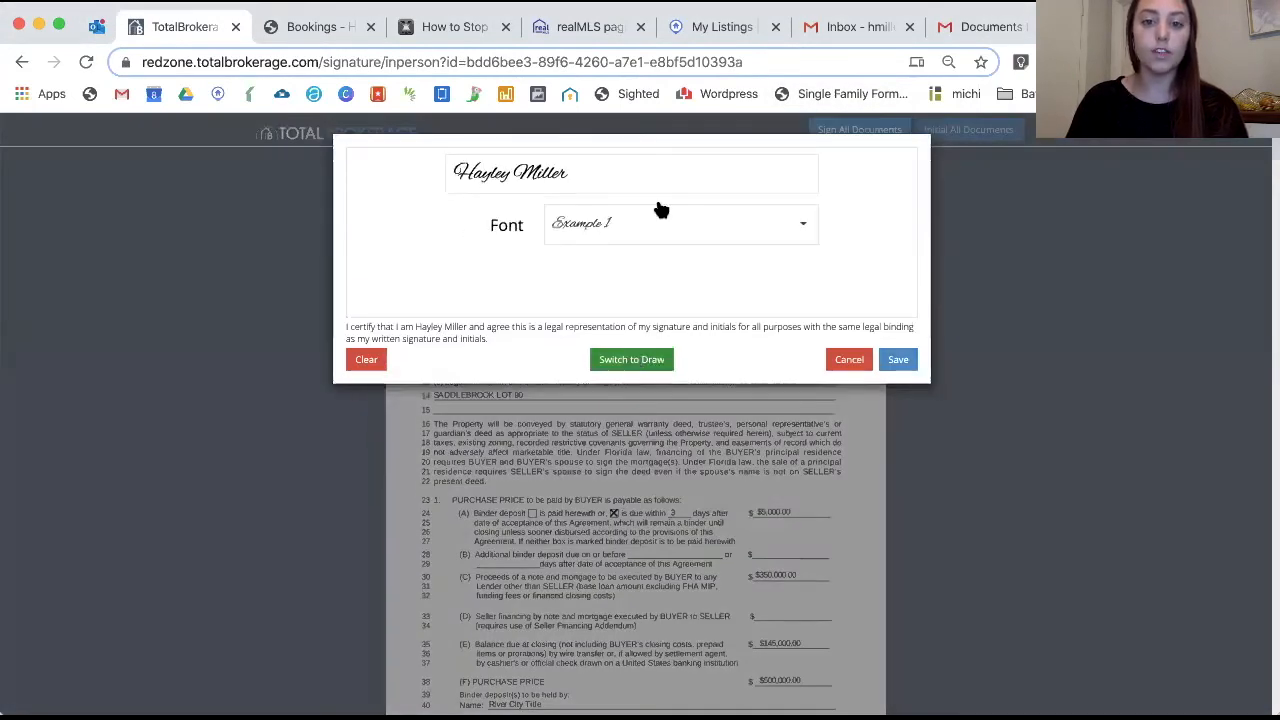
left_click(651, 226)
scroll(646, 296, "down", 1)
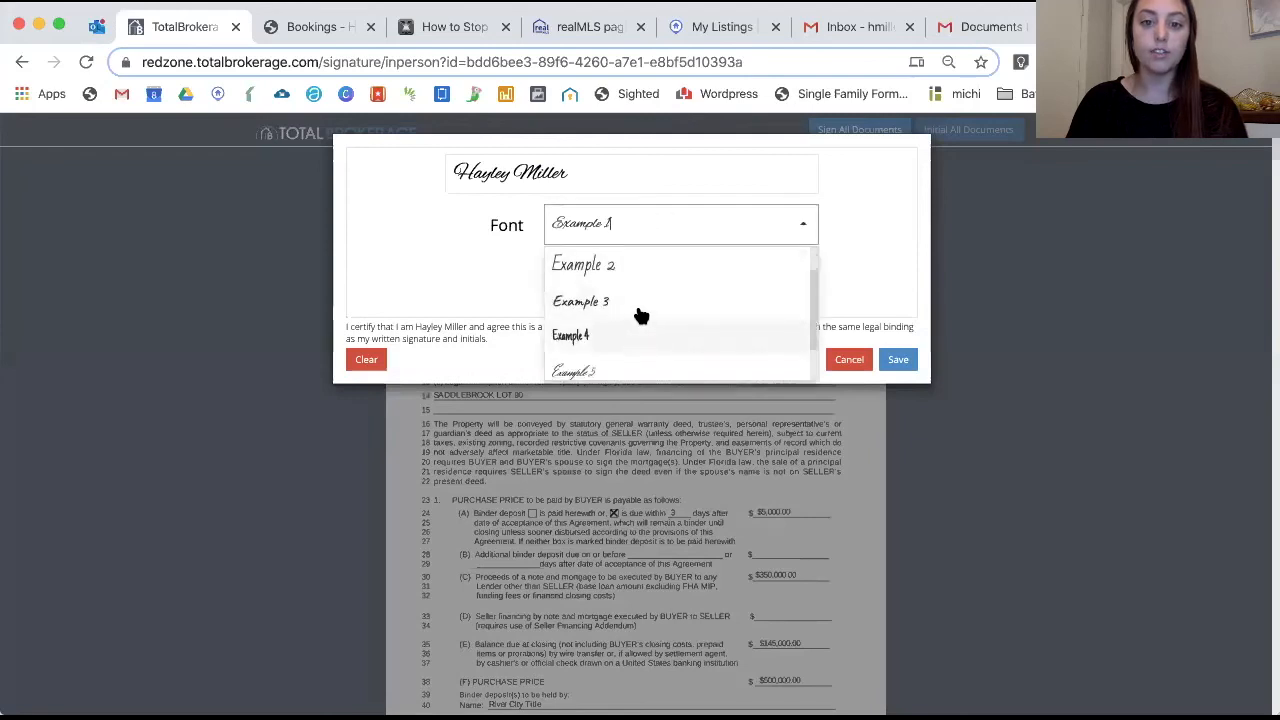
left_click(640, 314)
left_click(897, 364)
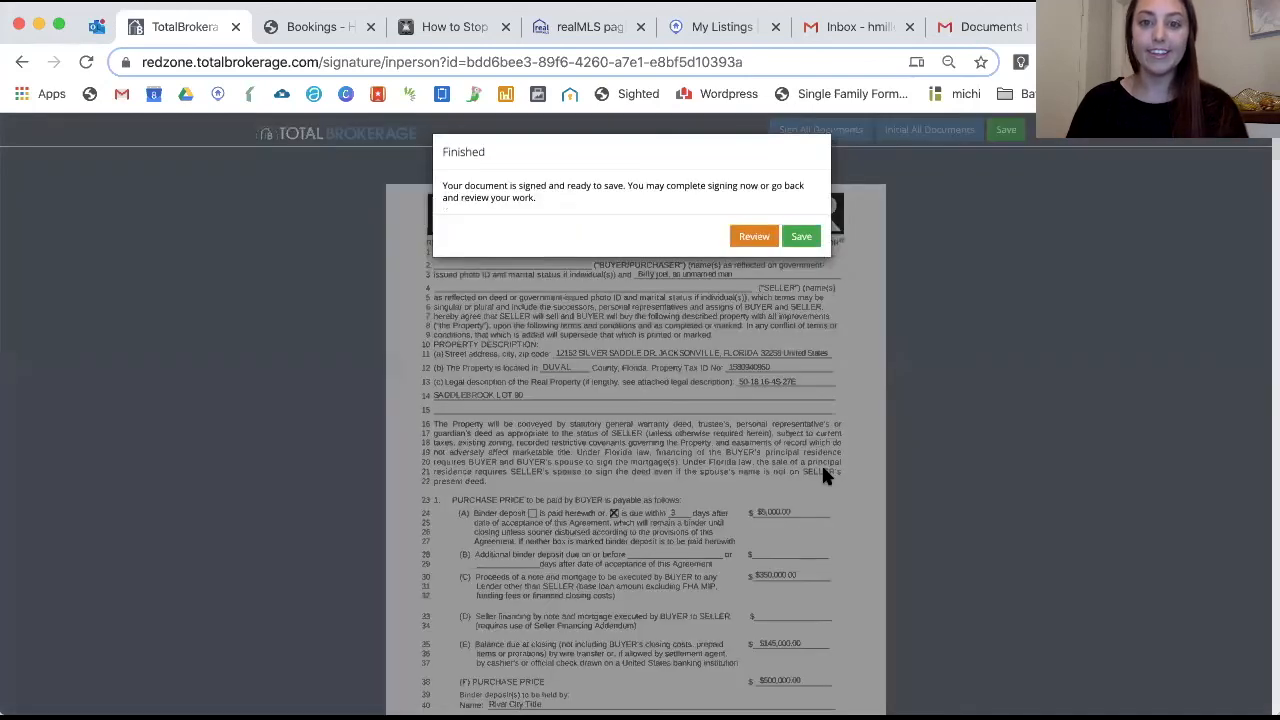
left_click(800, 238)
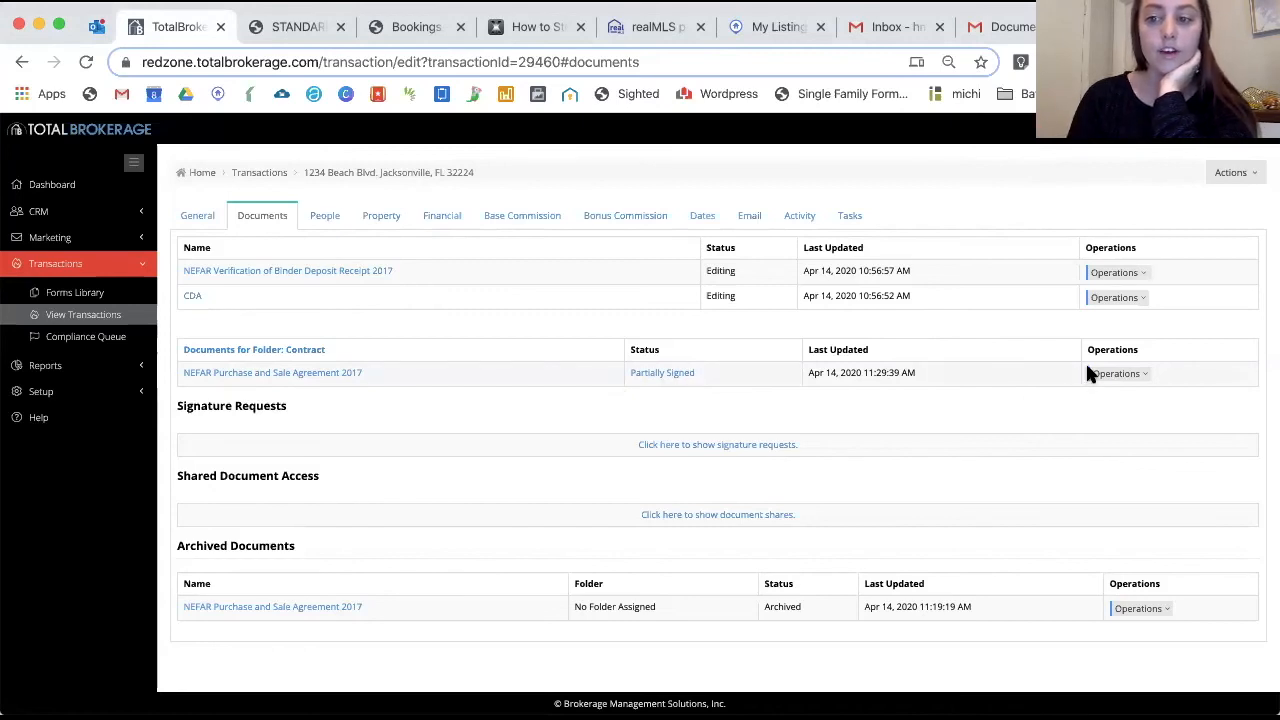
Download the signed NEFAR agreement as a PDF, leave its folder unchanged, and view the Residential Contract Task List
left_click(1115, 373)
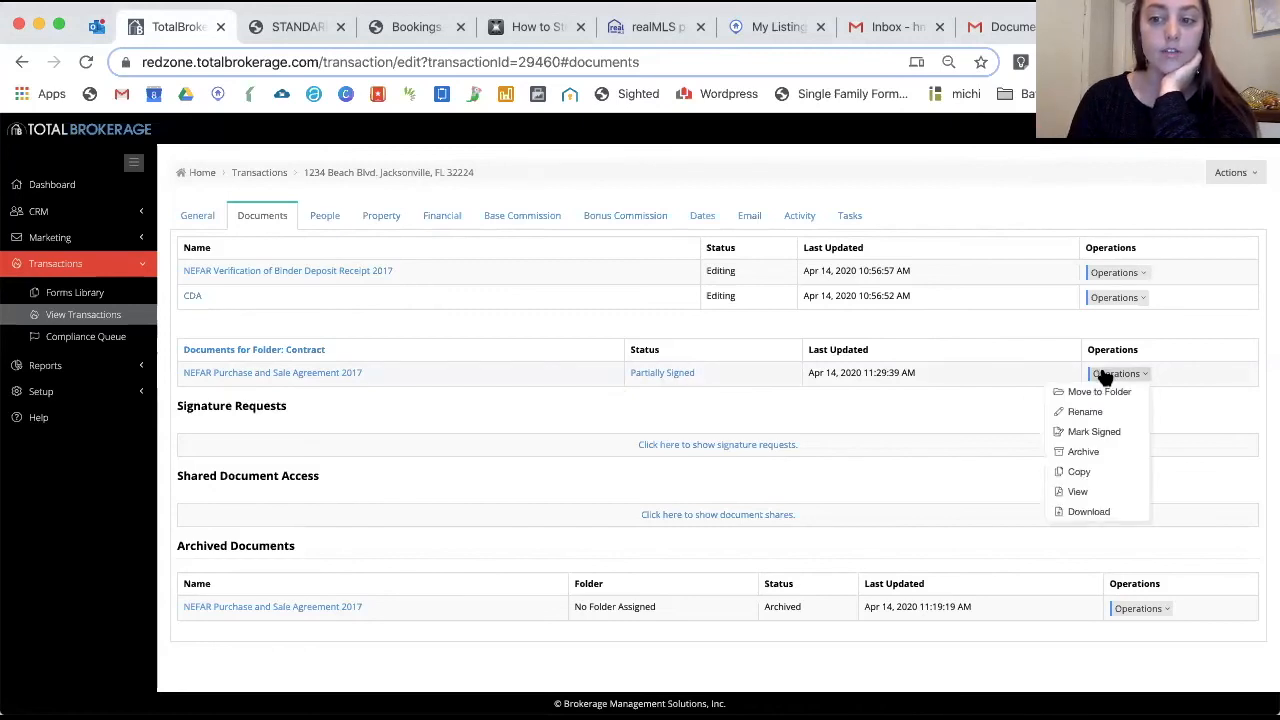
left_click(1087, 512)
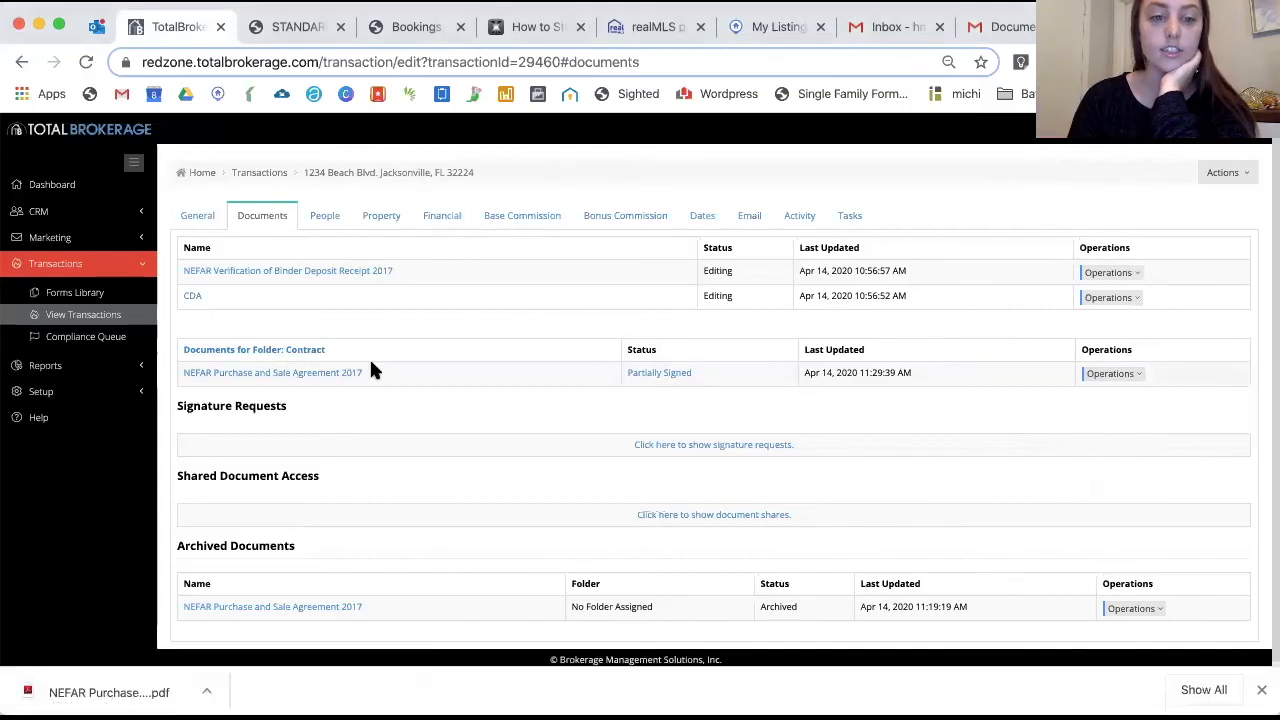
left_click(1109, 374)
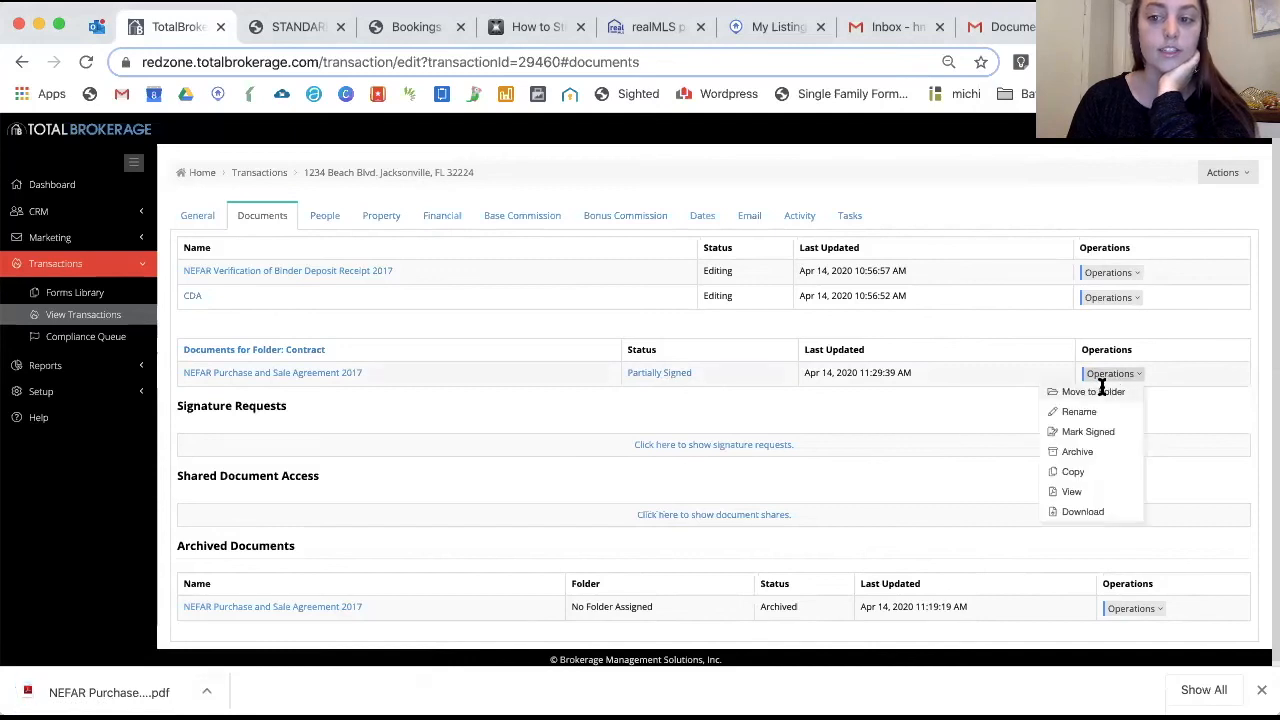
left_click(1105, 393)
left_click(631, 198)
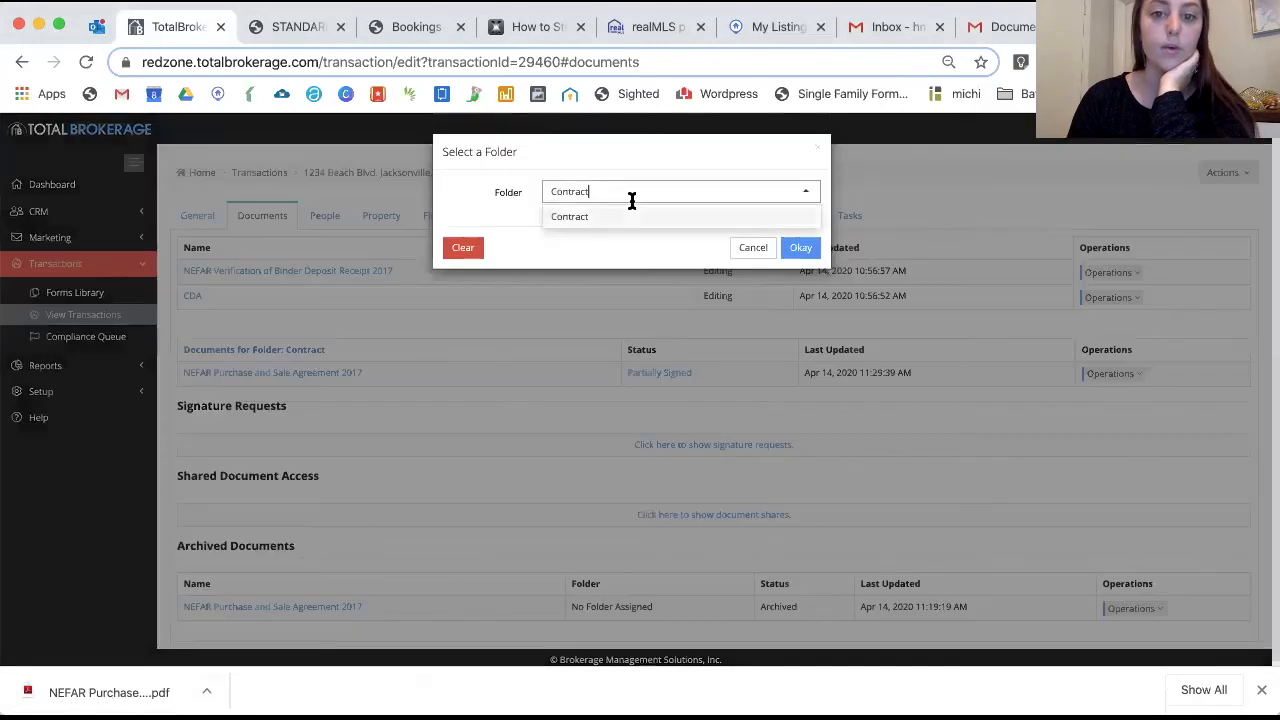
left_click(625, 212)
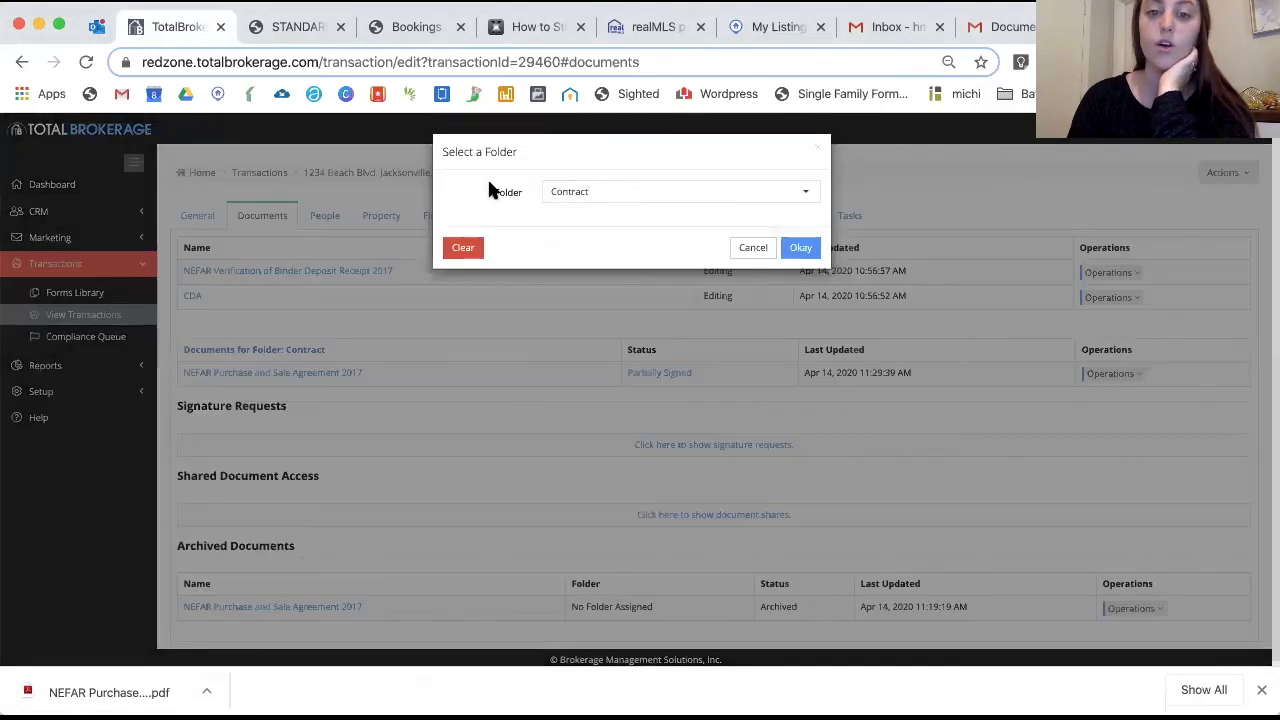
left_click(733, 248)
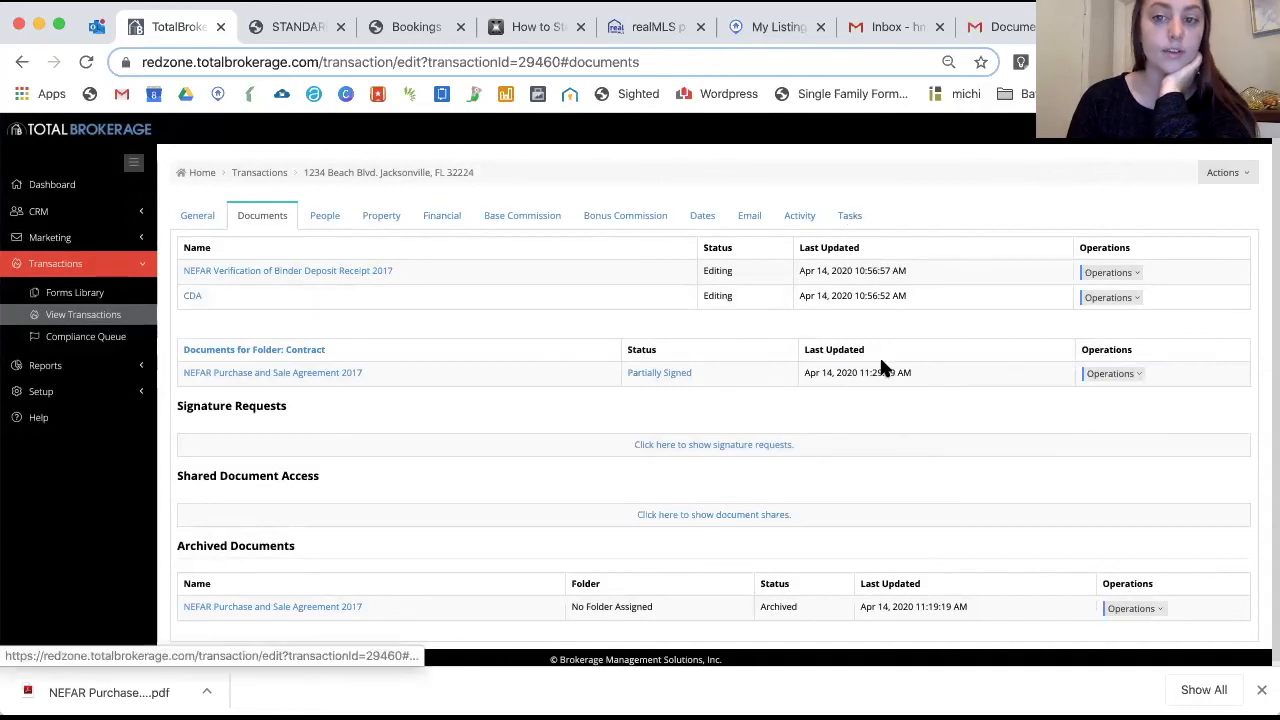
left_click(849, 215)
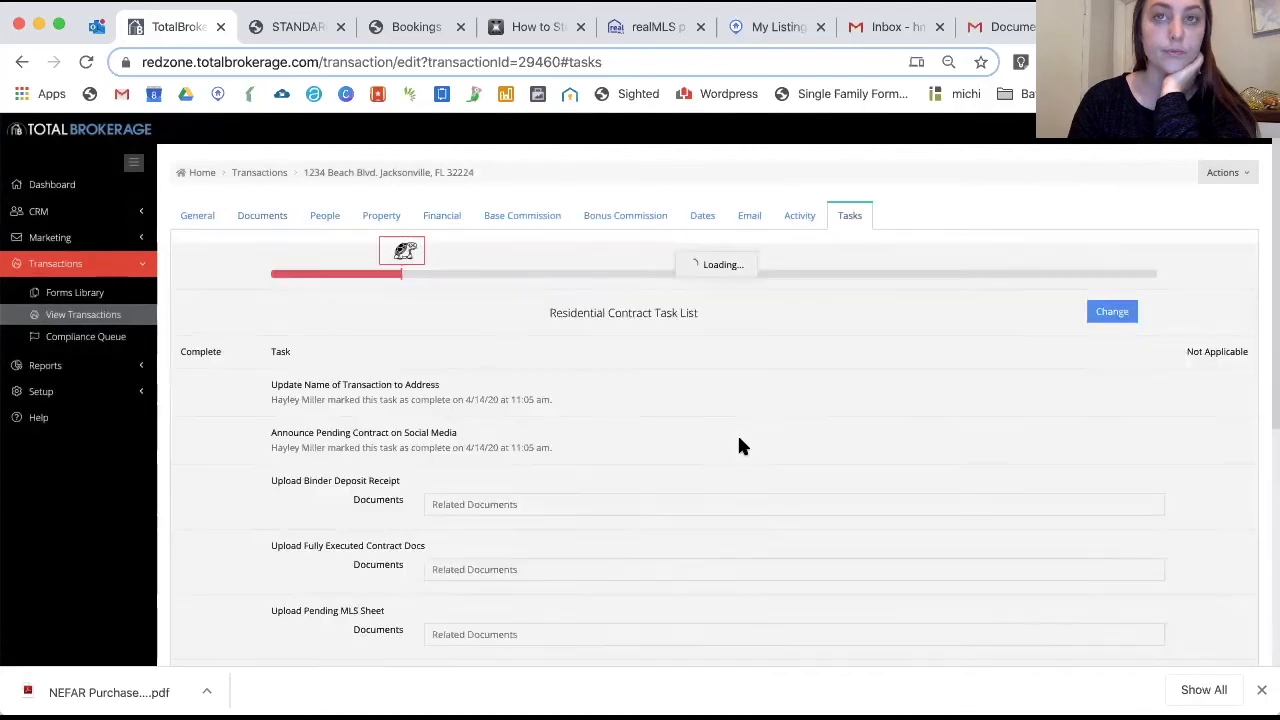
scroll(505, 410, "down", 2)
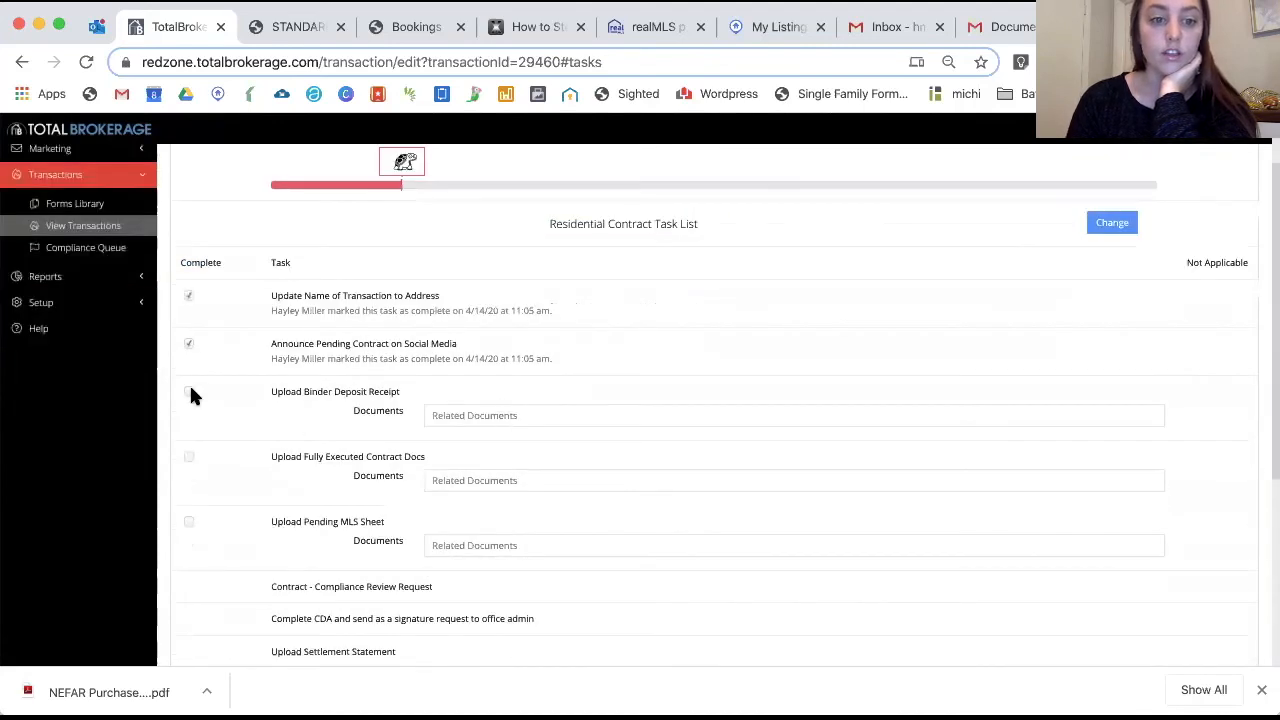
Link the binder deposit receipt to its upload task and mark that task complete
left_click(189, 391)
left_click(800, 223)
left_click(504, 420)
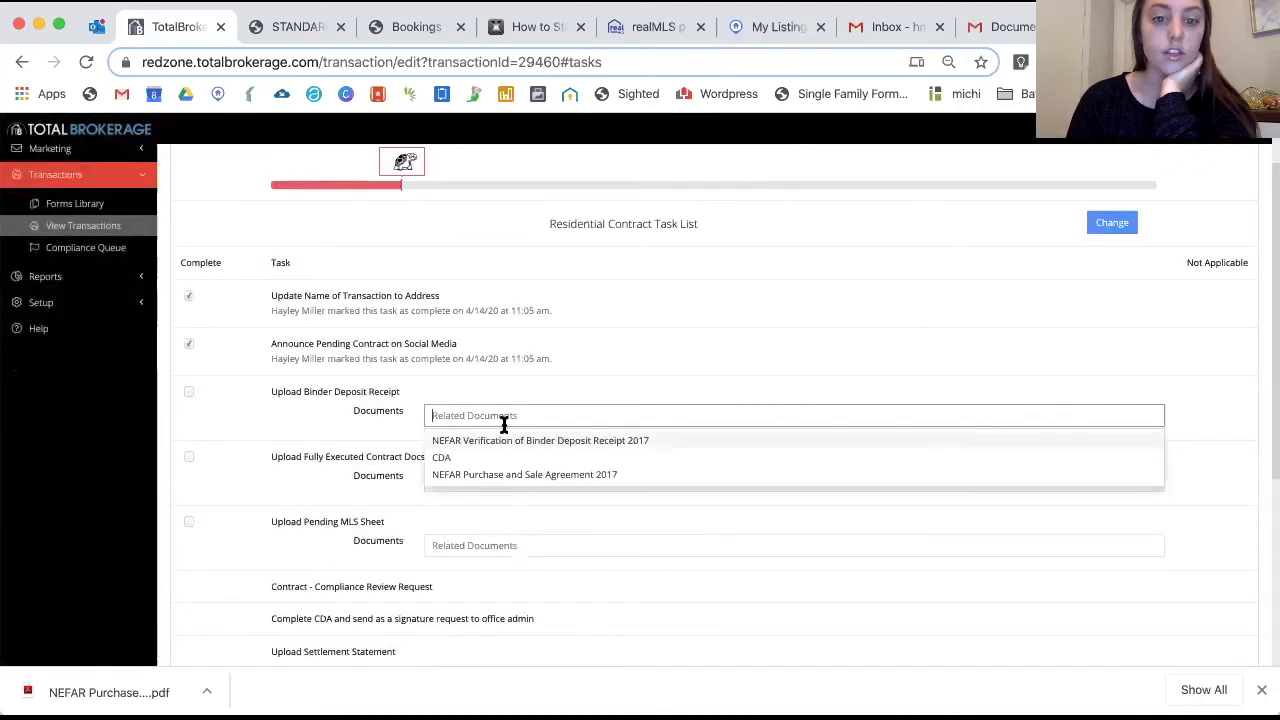
left_click(531, 440)
left_click(286, 440)
left_click(188, 391)
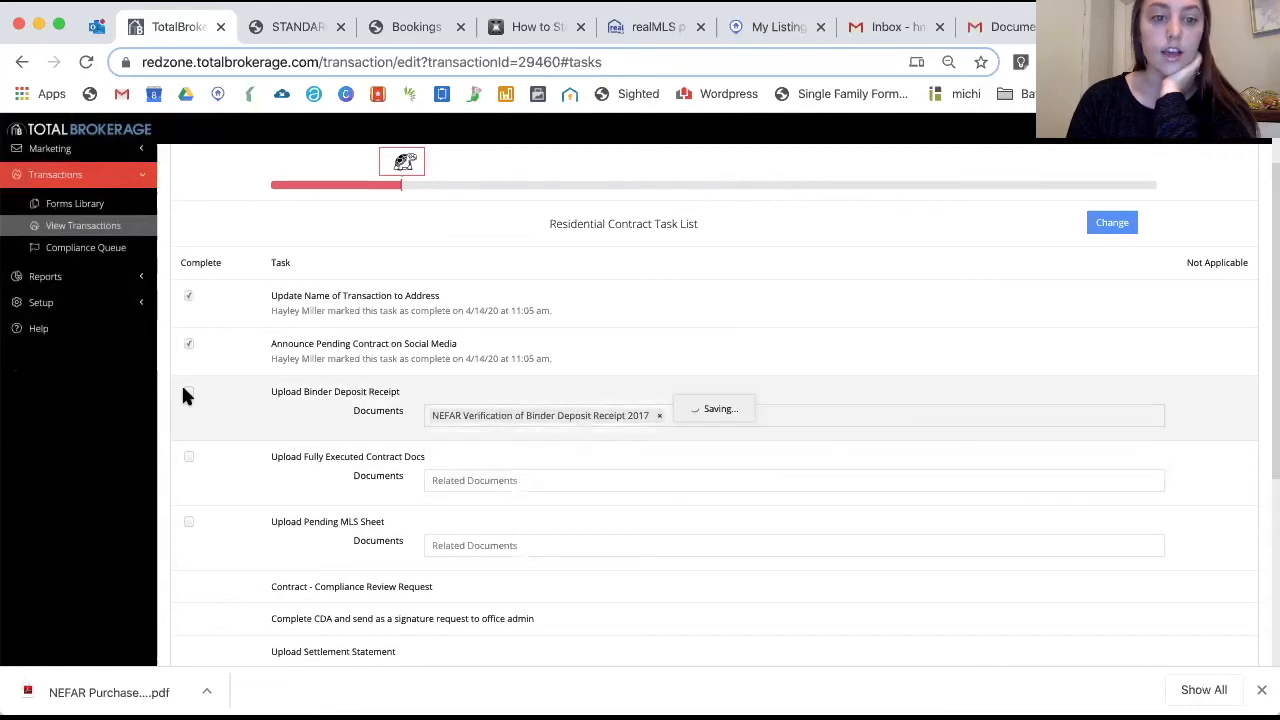
Link the purchase agreement to the fully executed contract task and mark it complete
left_click(449, 501)
left_click(486, 553)
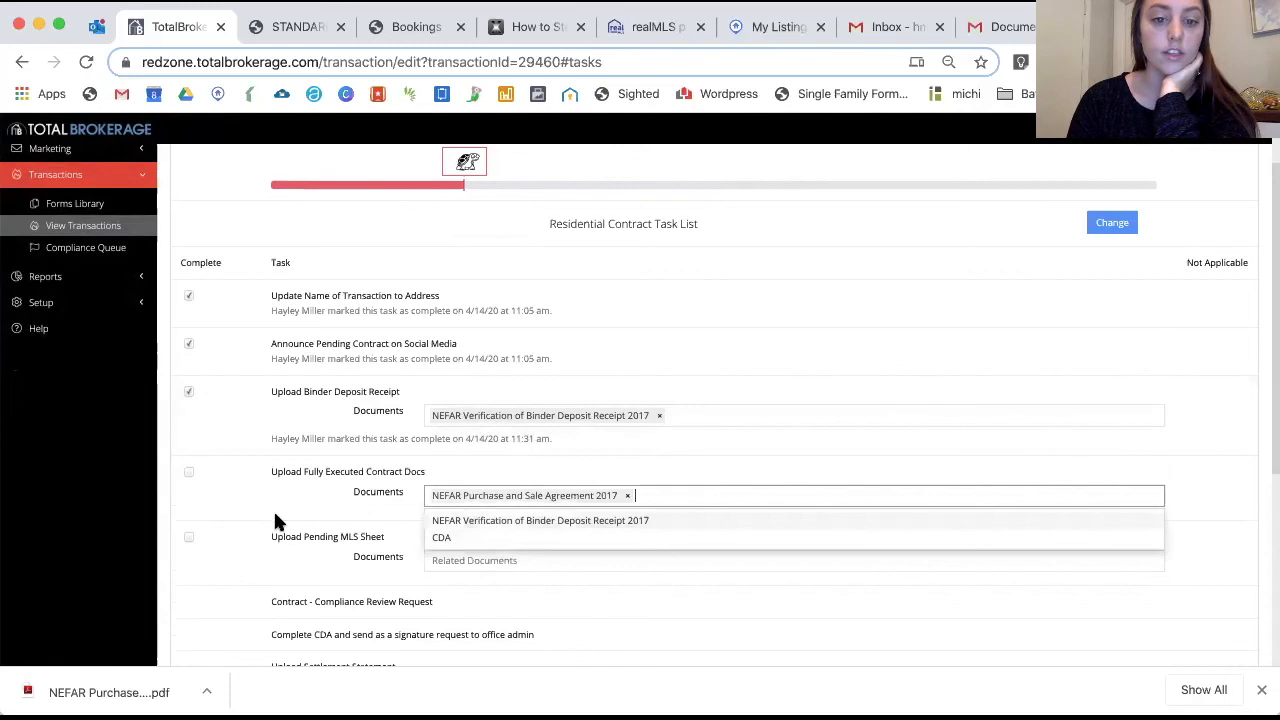
left_click(188, 474)
scroll(359, 489, "down", 2)
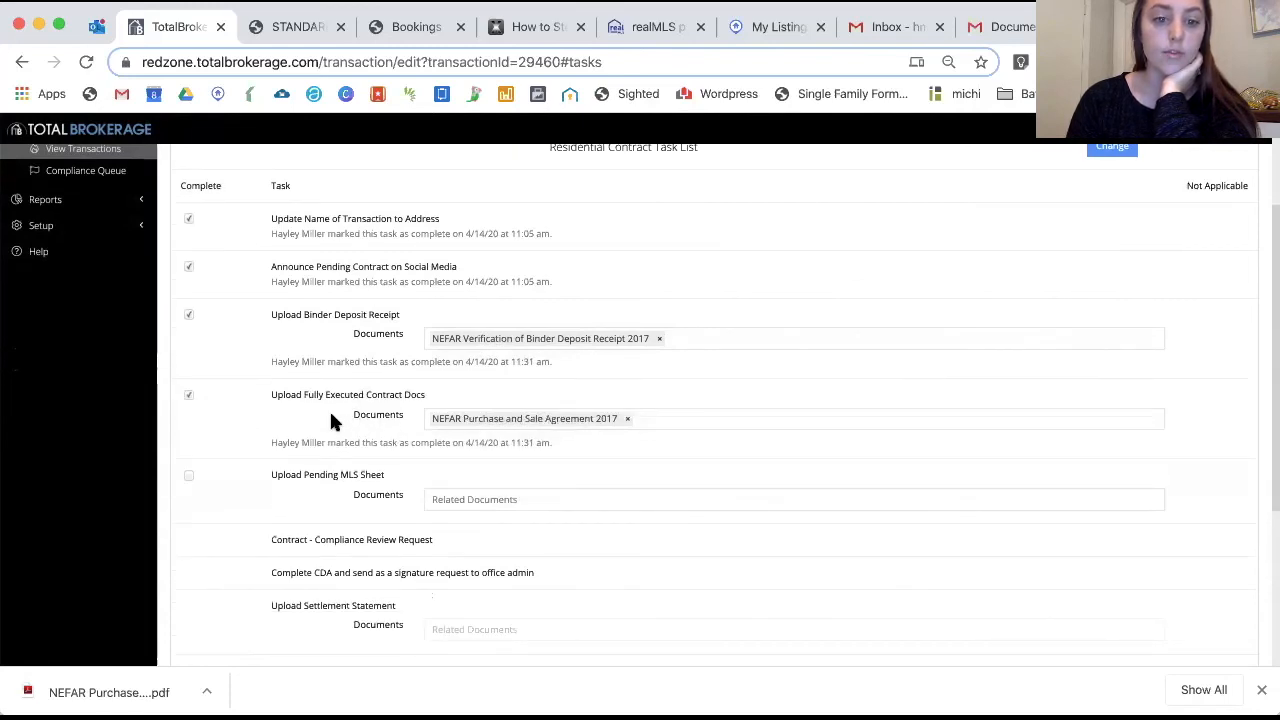
left_click(466, 503)
left_click(399, 456)
scroll(399, 456, "up", 3)
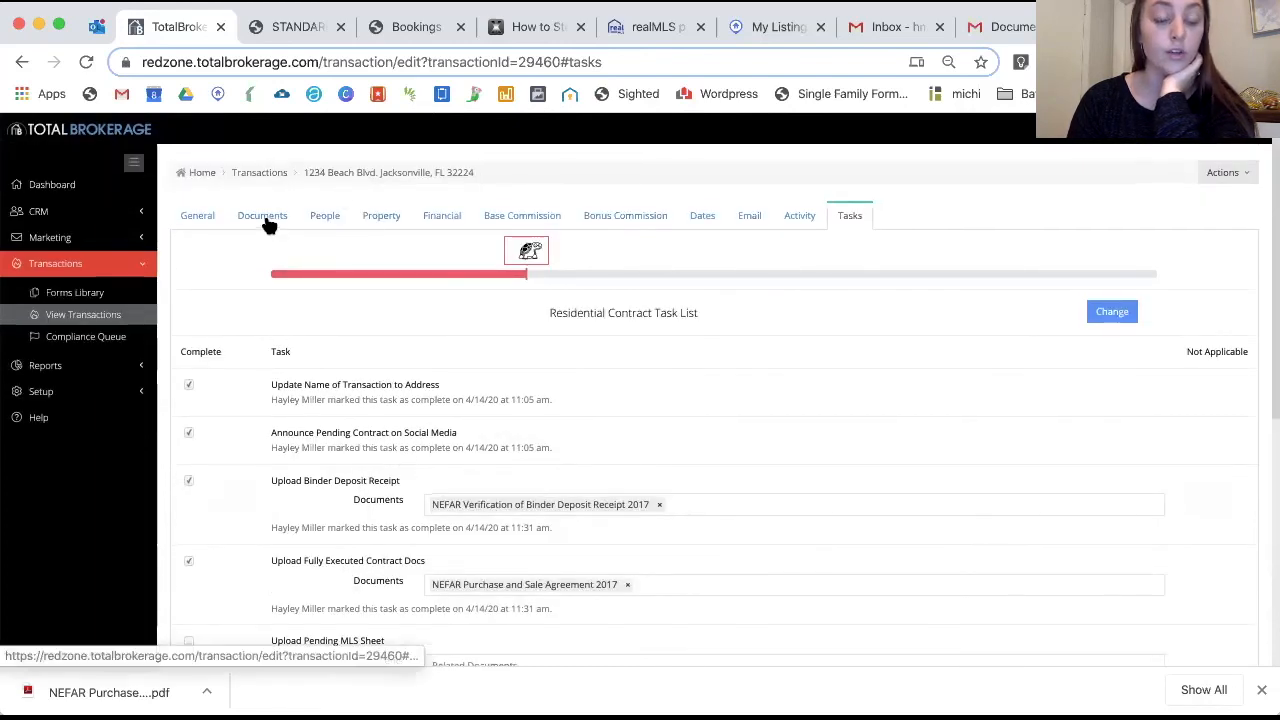
Upload a new PDF file to the transaction's documents and refresh the list
left_click(262, 217)
left_click(1221, 174)
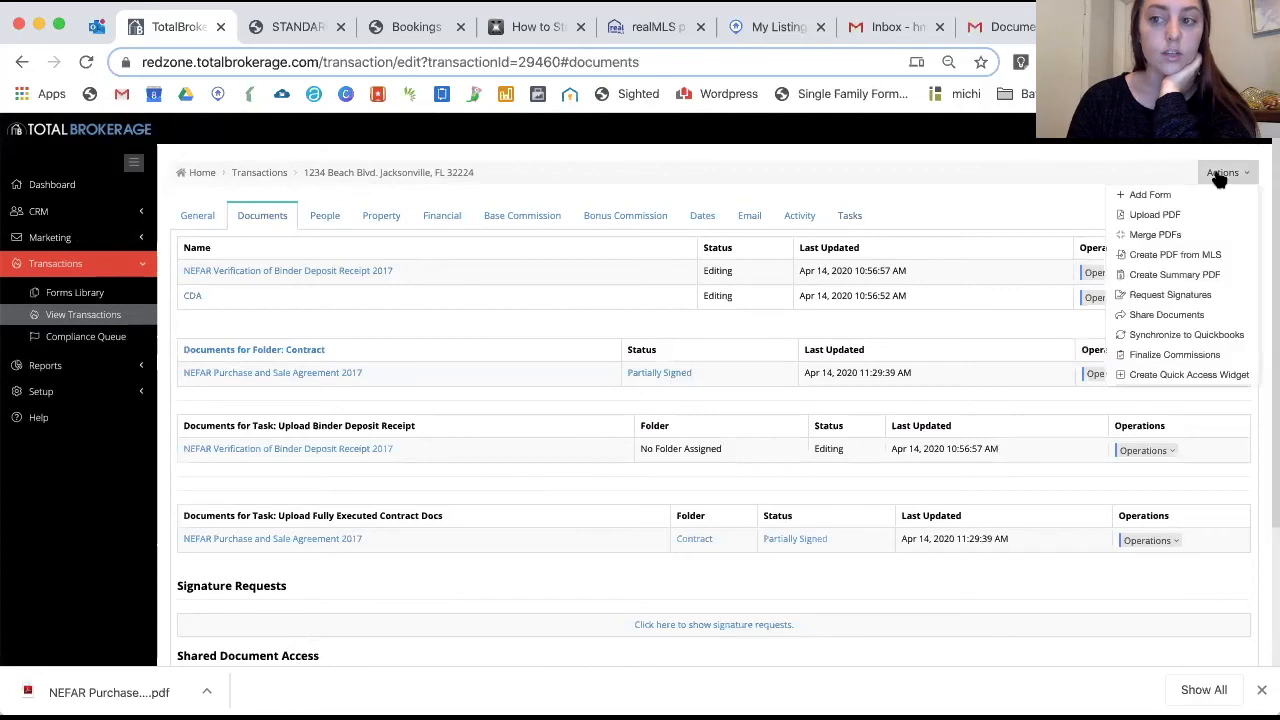
left_click(1186, 214)
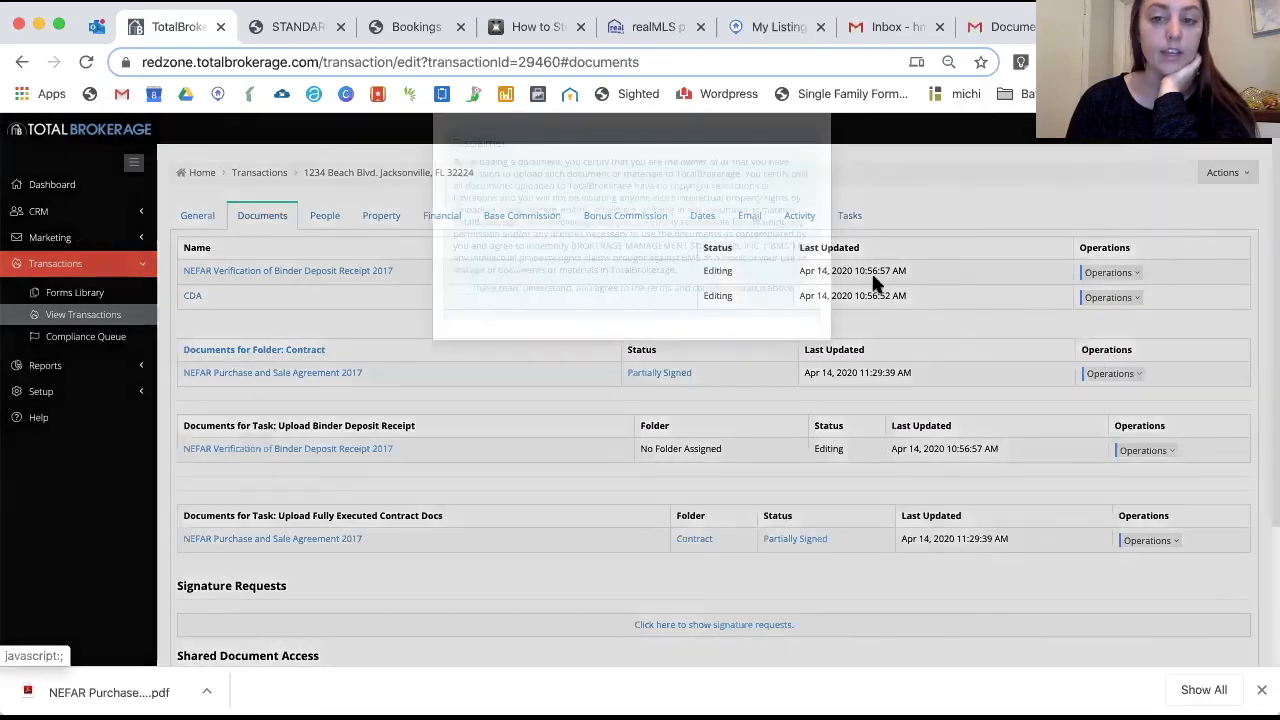
left_click(461, 341)
left_click(495, 401)
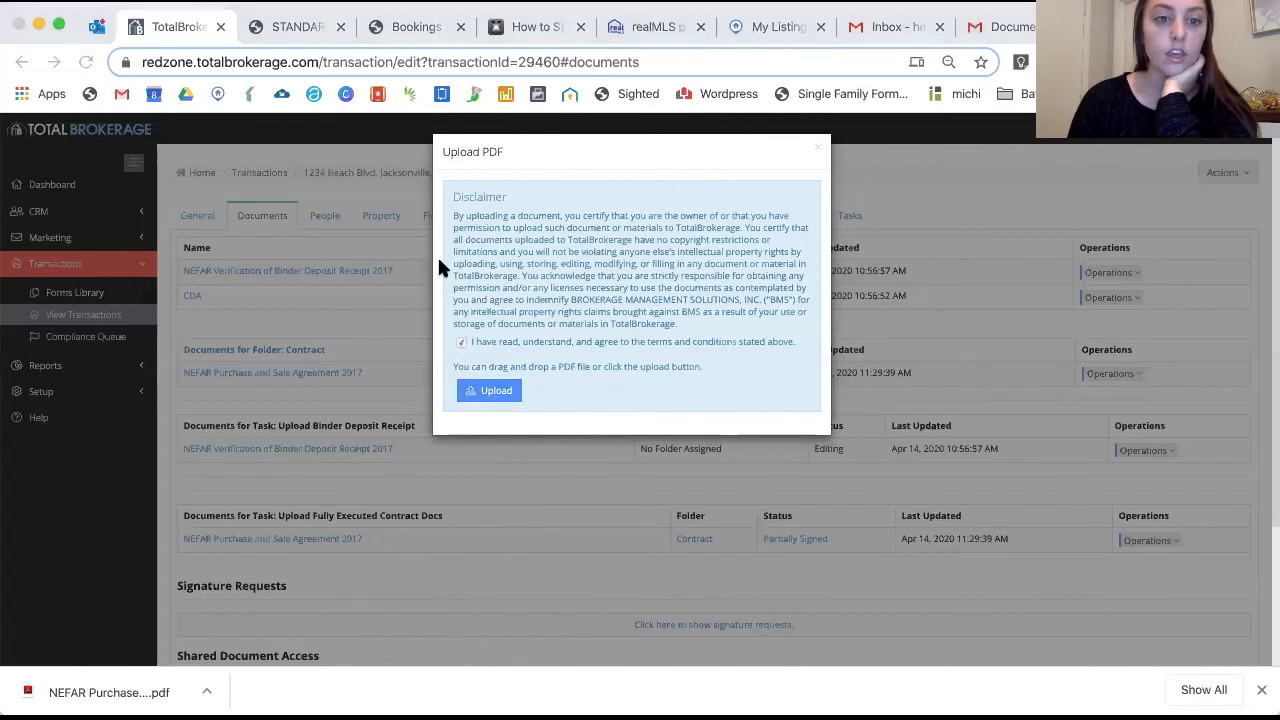
left_click(719, 481)
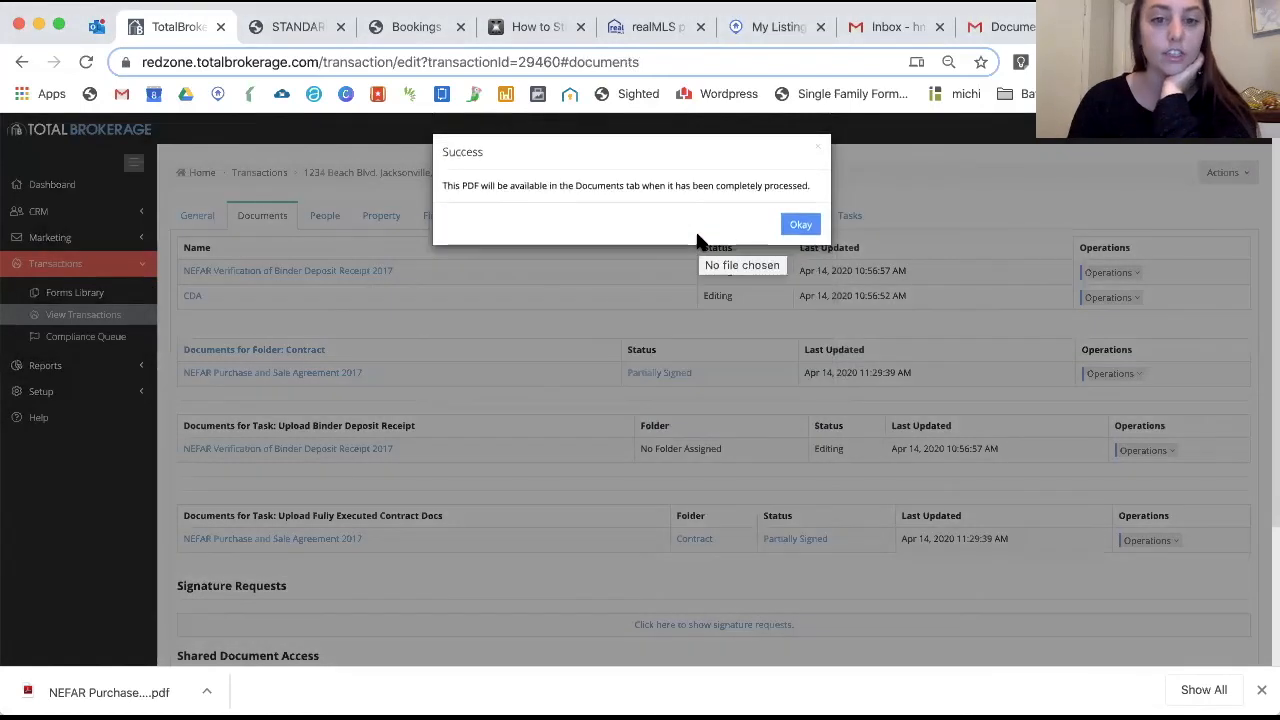
left_click(801, 224)
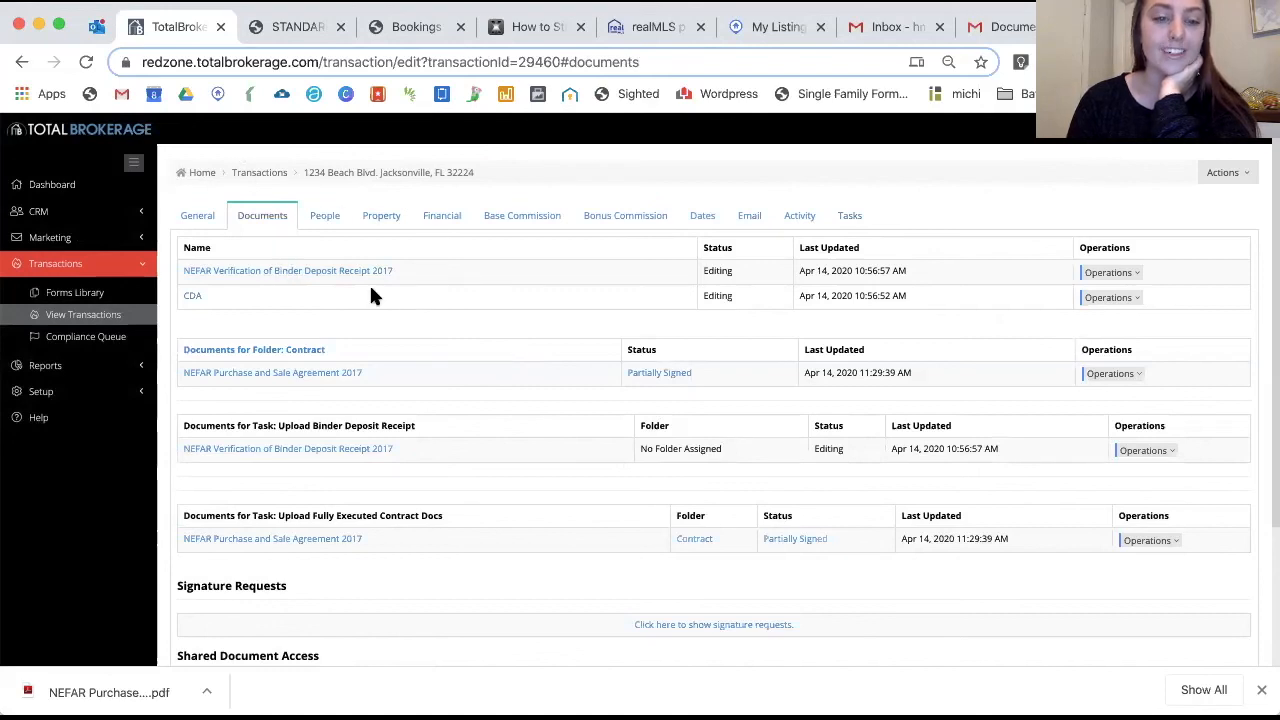
left_click(89, 57)
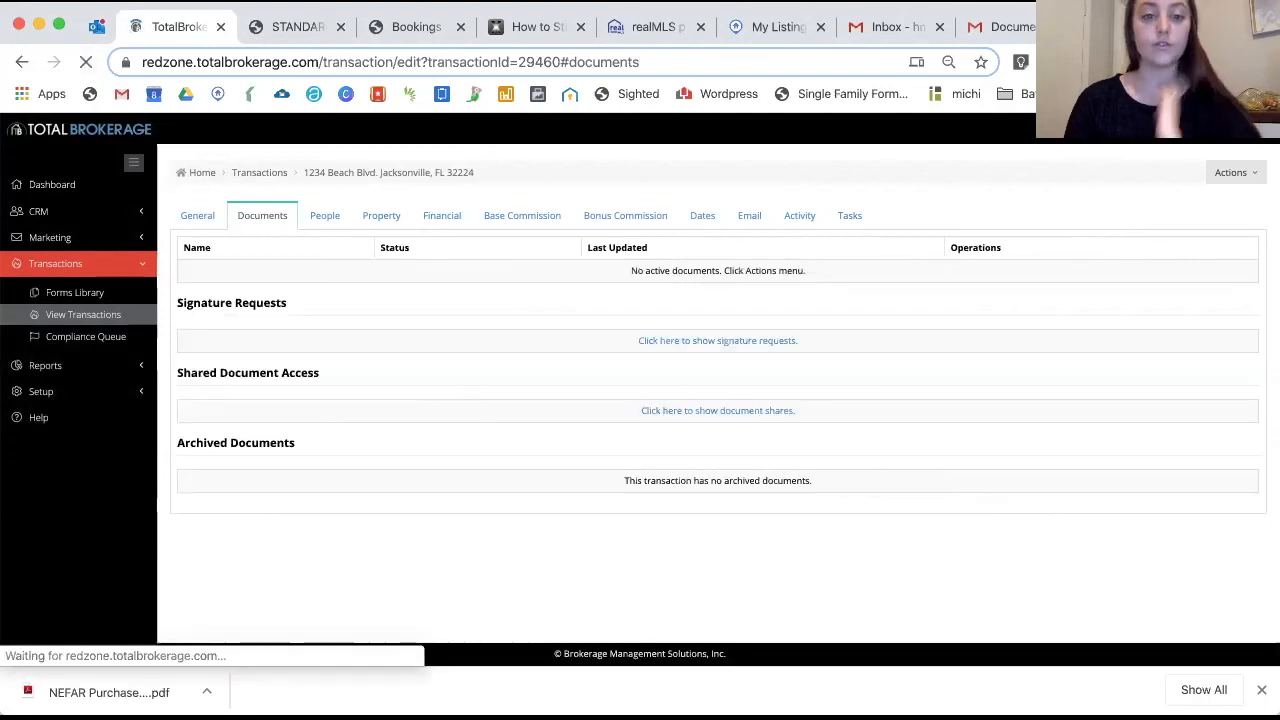
Rename the NEFAR Flood Insurance Notice 2017 document to 'Pending MLS Sheet'
left_click(1125, 273)
left_click(1089, 329)
left_click(640, 193)
key("super+a")
type("Pending MLS Sheet")
left_click(805, 234)
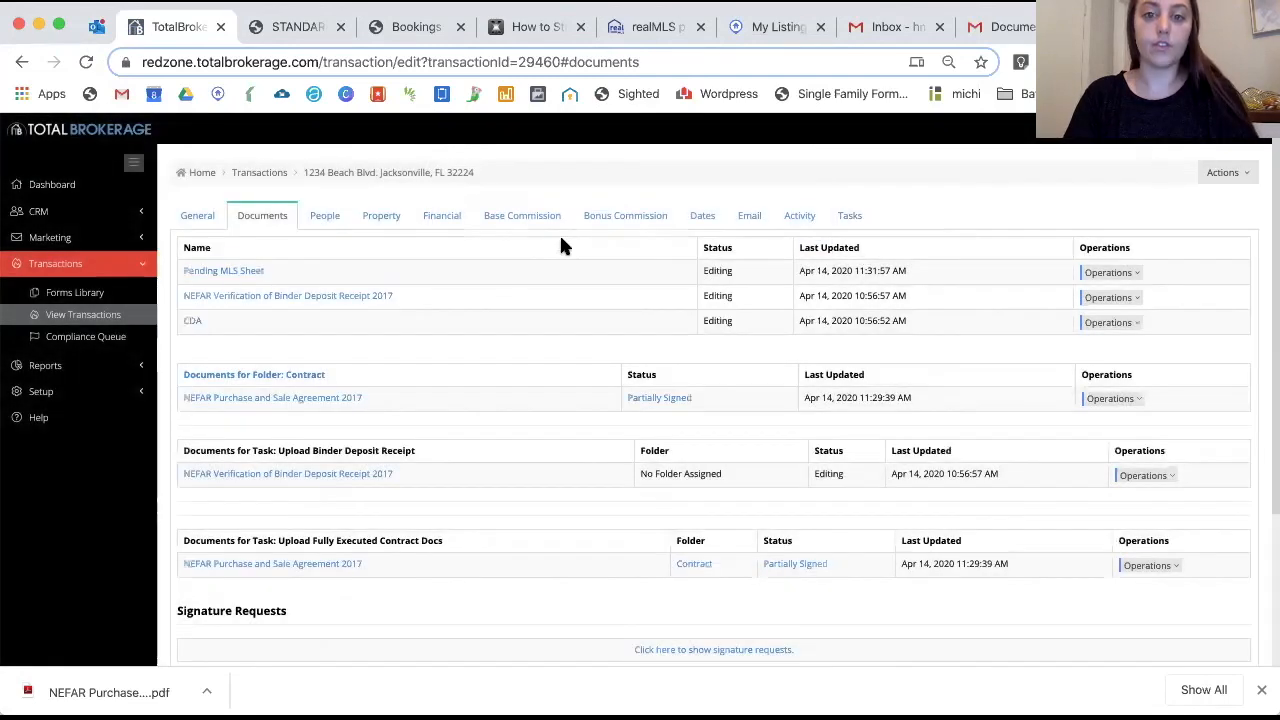
left_click(849, 216)
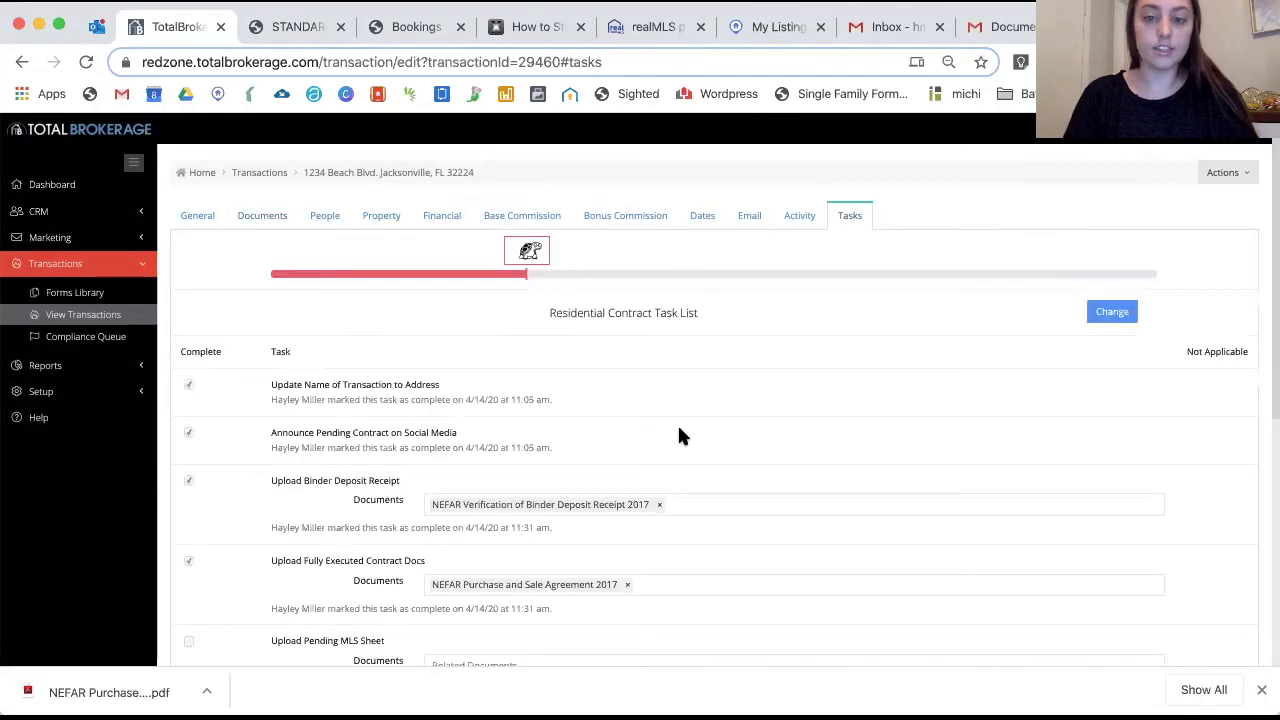
Link the Pending MLS Sheet document to the Upload Pending MLS Sheet task, completing it
scroll(345, 404, "down", 3)
left_click(500, 512)
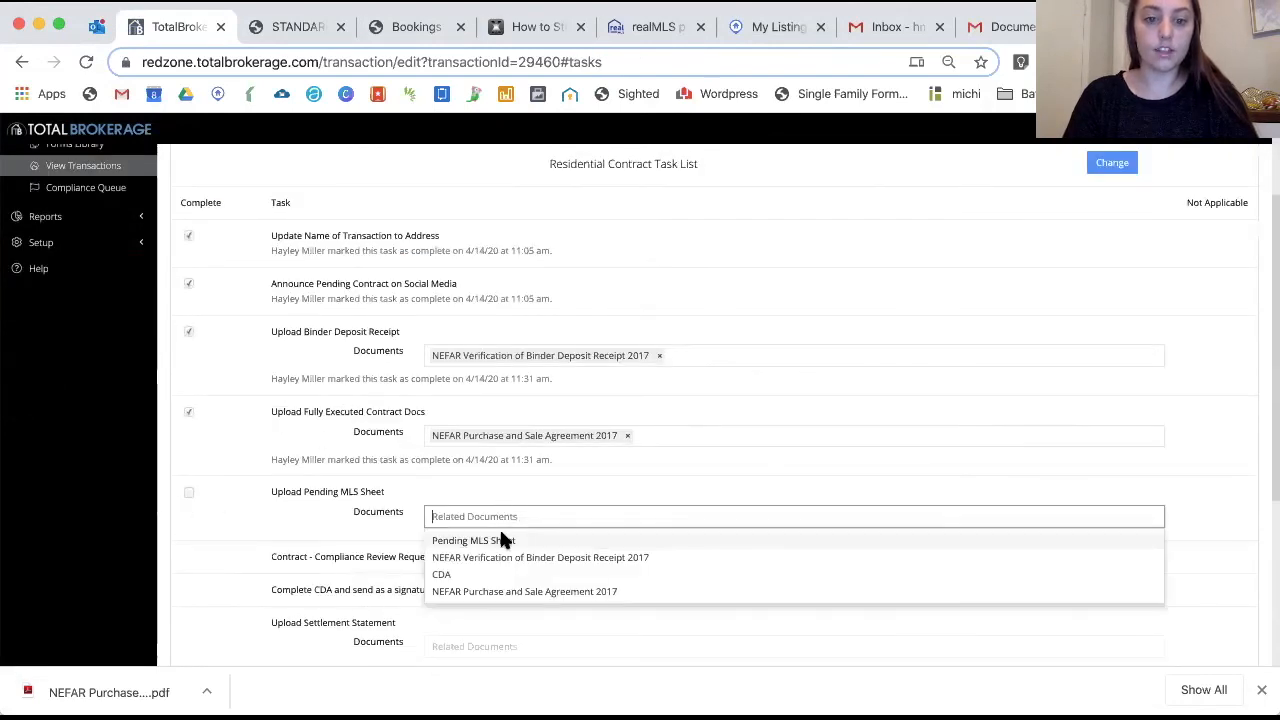
left_click(499, 532)
left_click(189, 490)
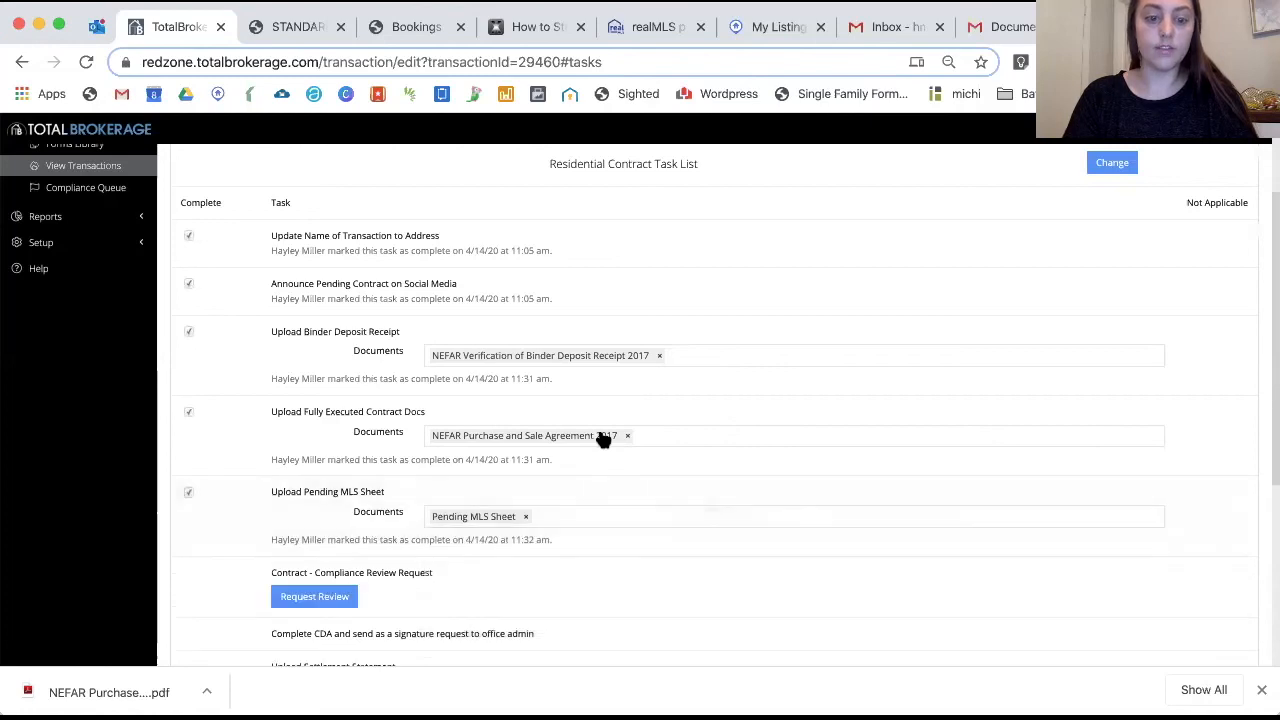
scroll(540, 440, "down", 3)
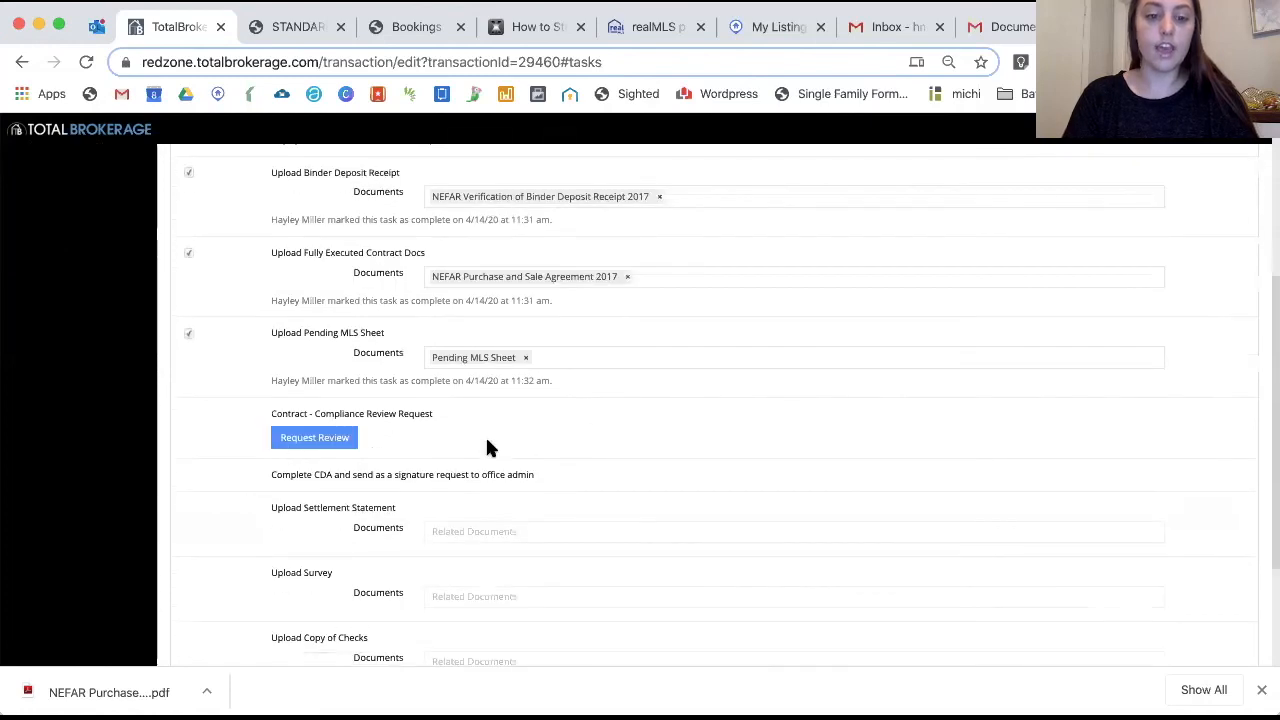
Request contract compliance review, then fail it with the reason 'Missing Seller Signatures'
left_click(309, 441)
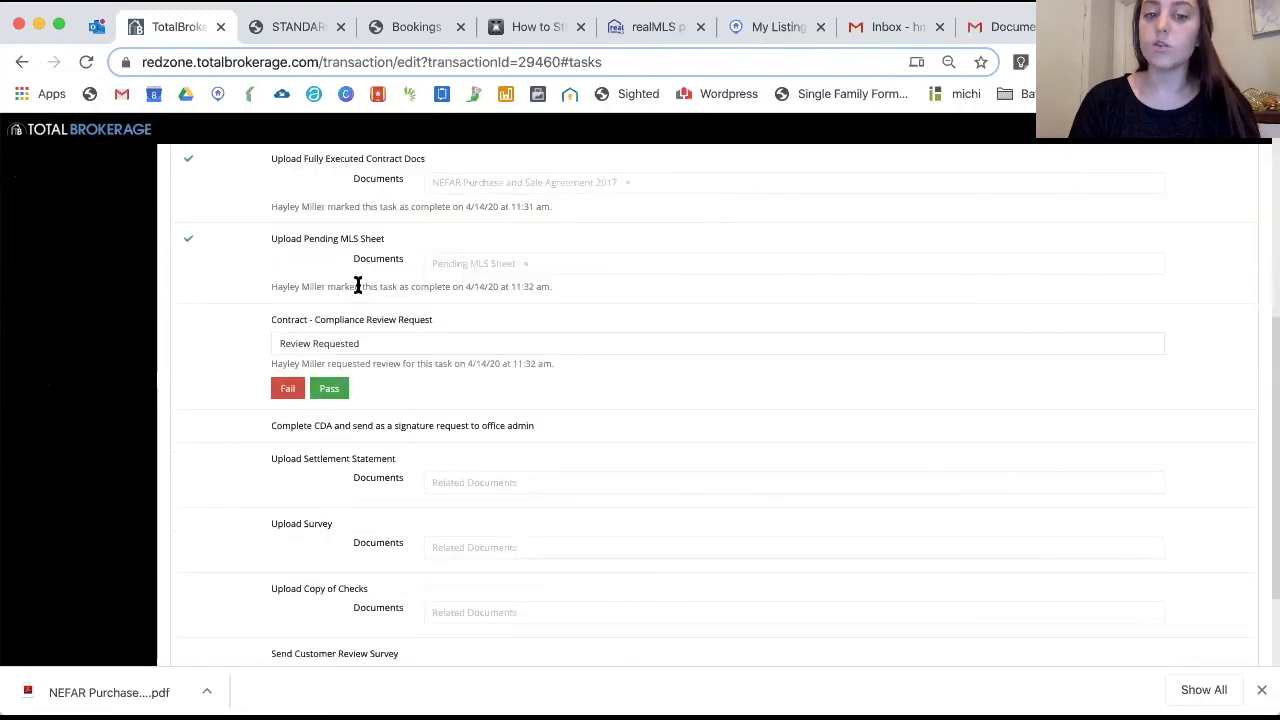
scroll(358, 285, "up", 1)
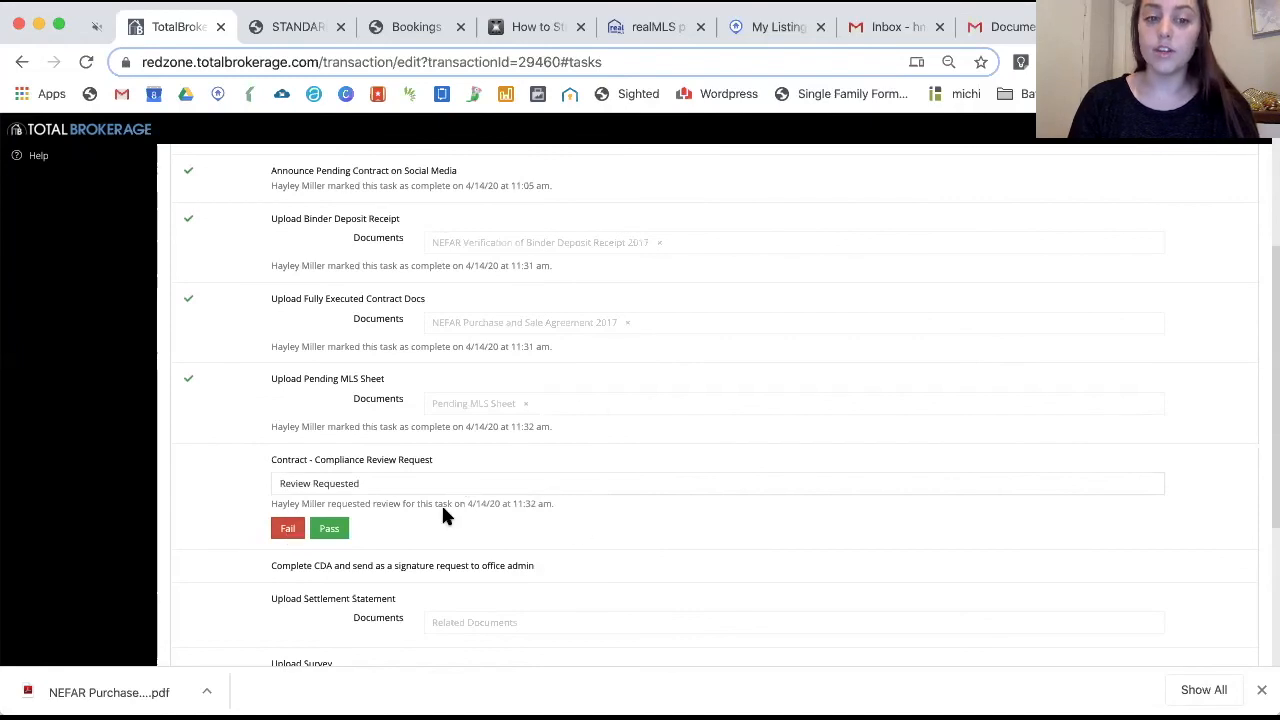
left_click(287, 528)
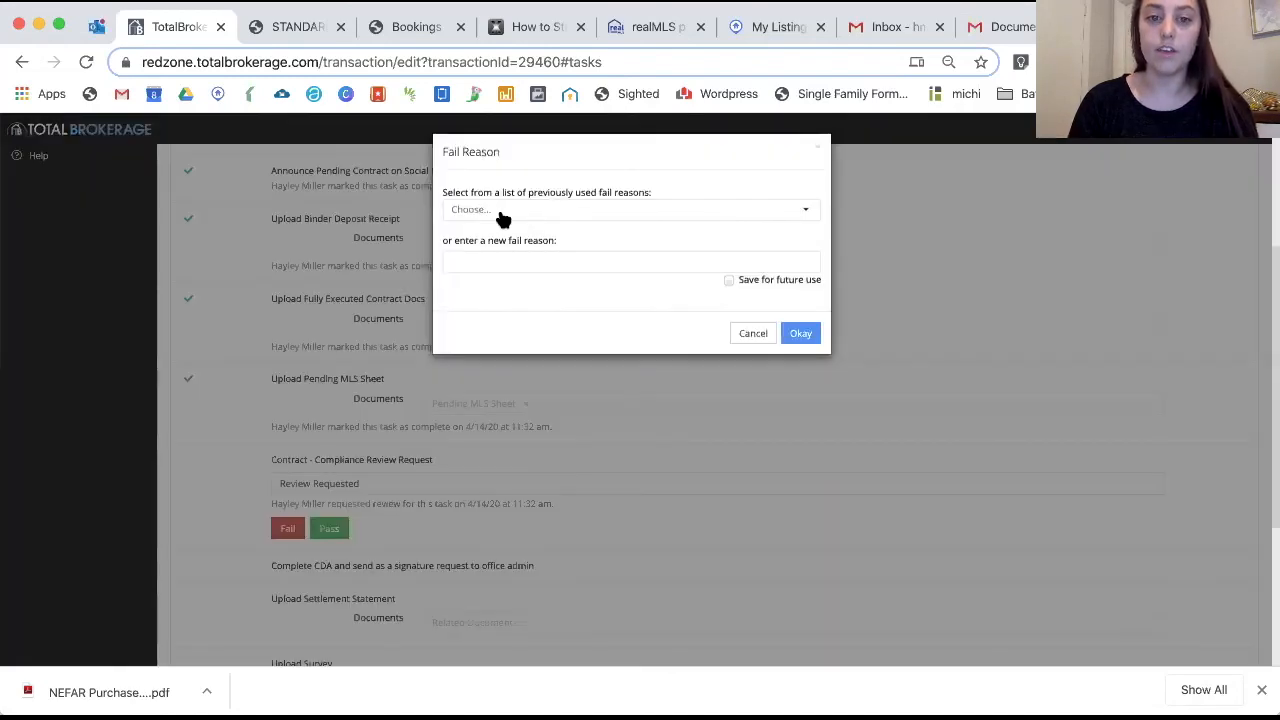
type("Missing")
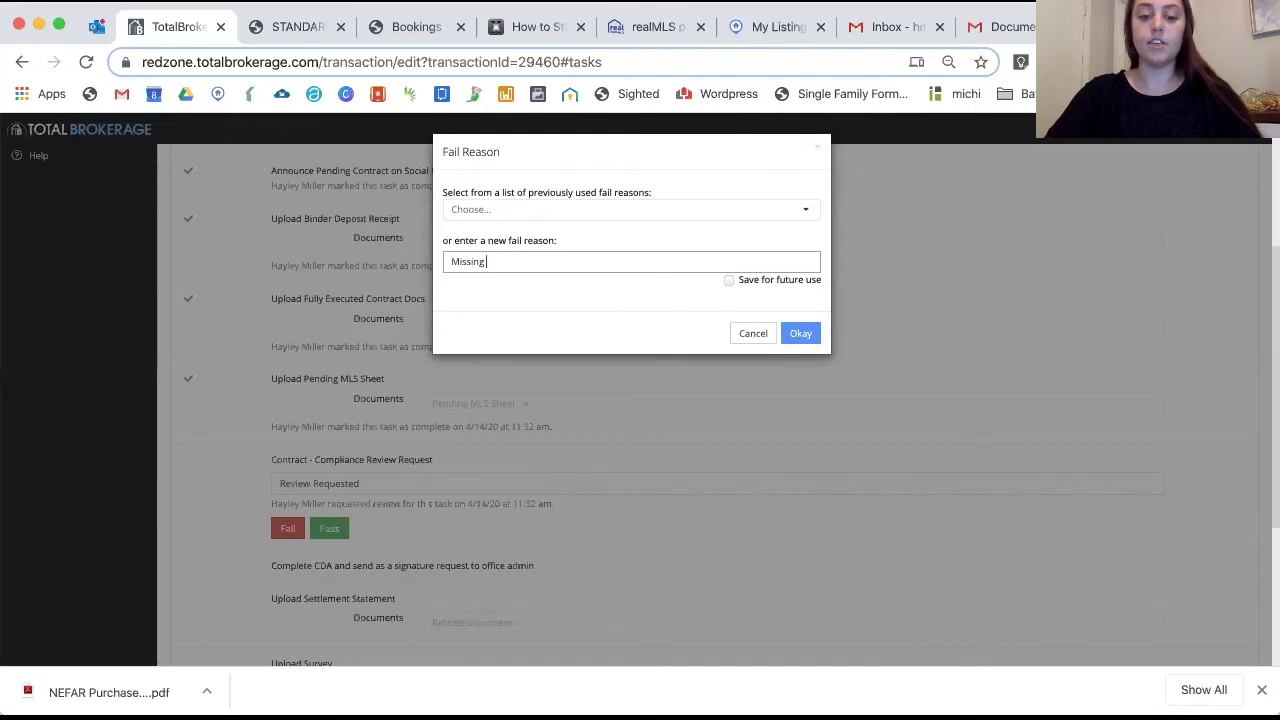
type(" Seller Signatures")
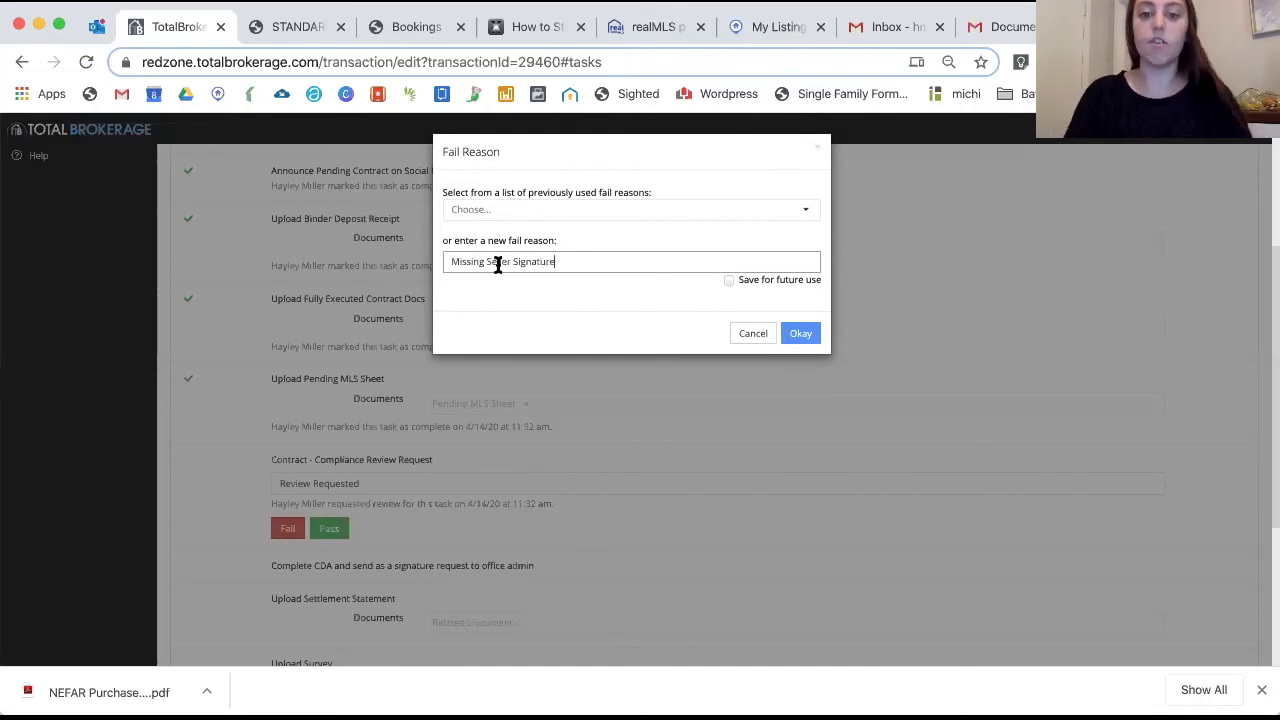
left_click(806, 338)
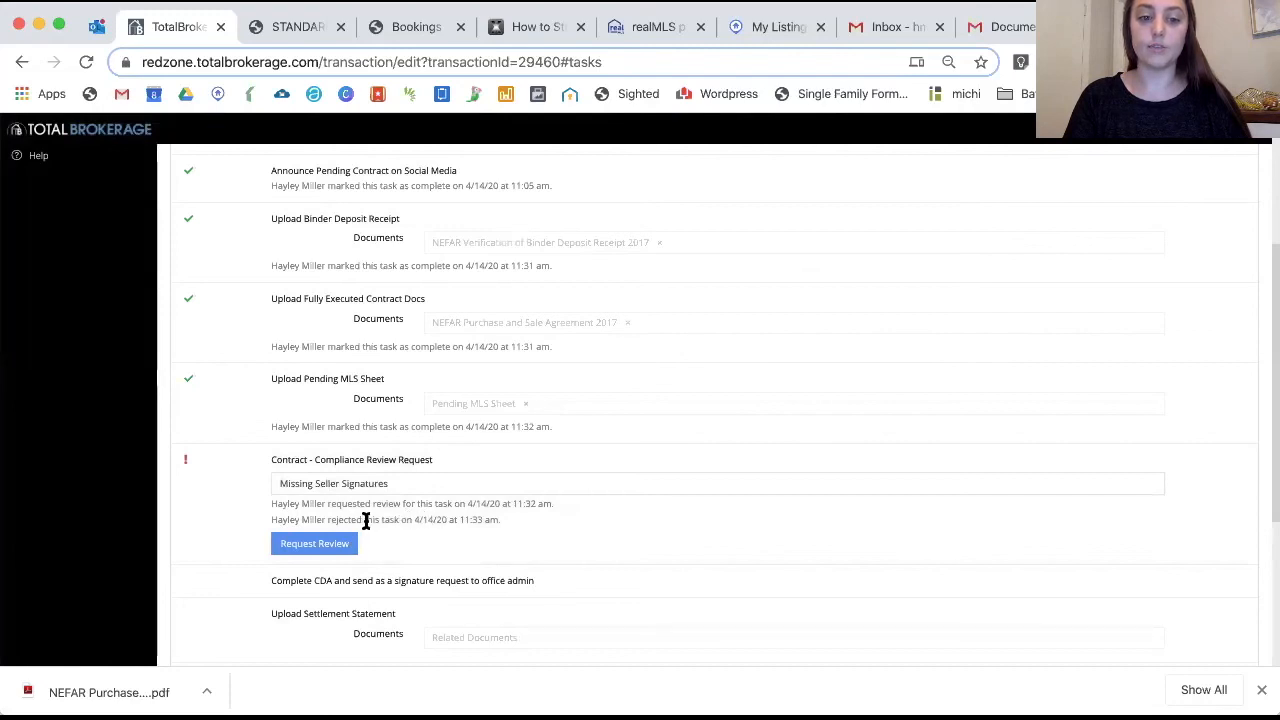
Replace the MLS sheet task's Pending MLS Sheet document with the CDA document
scroll(330, 370, "up", 1)
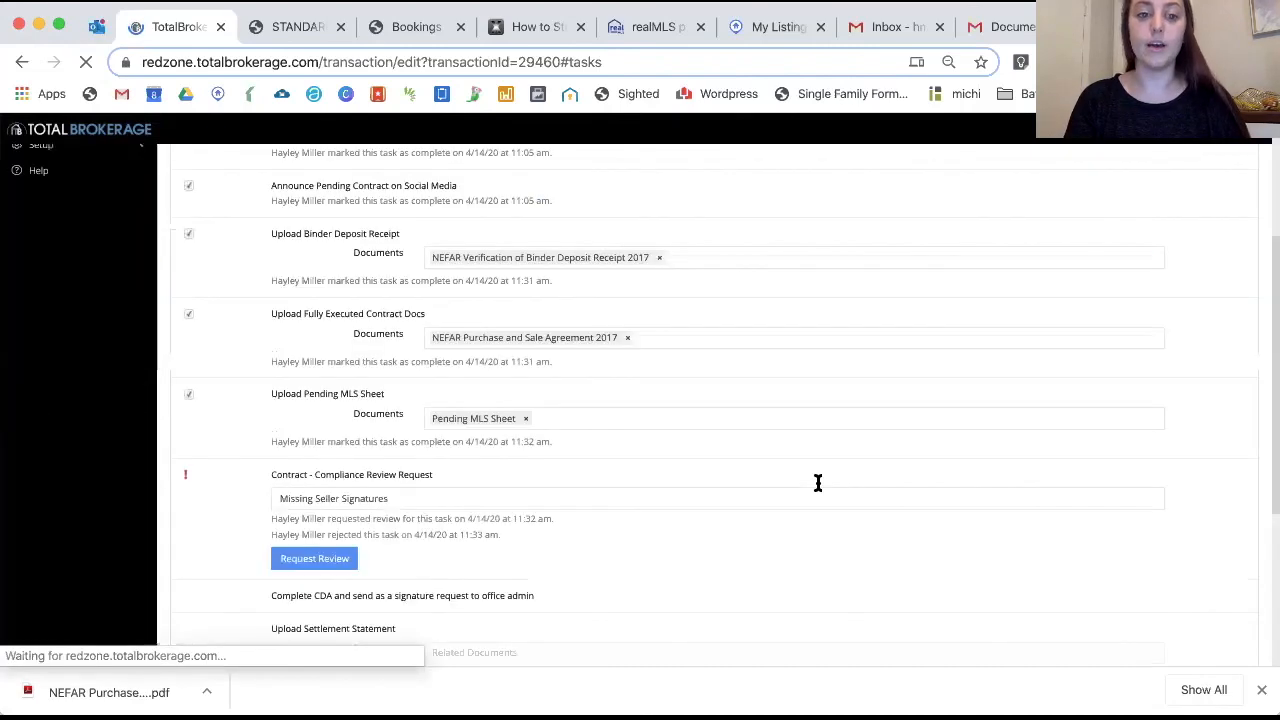
left_click(526, 421)
left_click(471, 474)
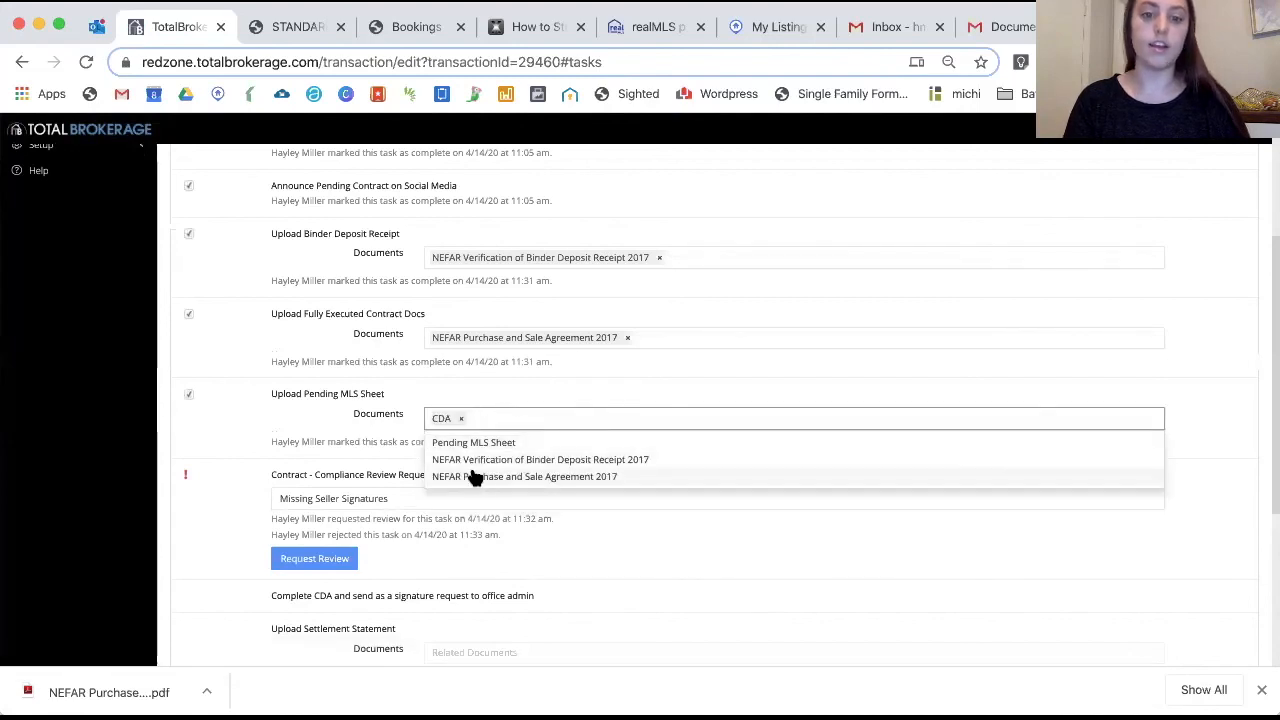
left_click(311, 392)
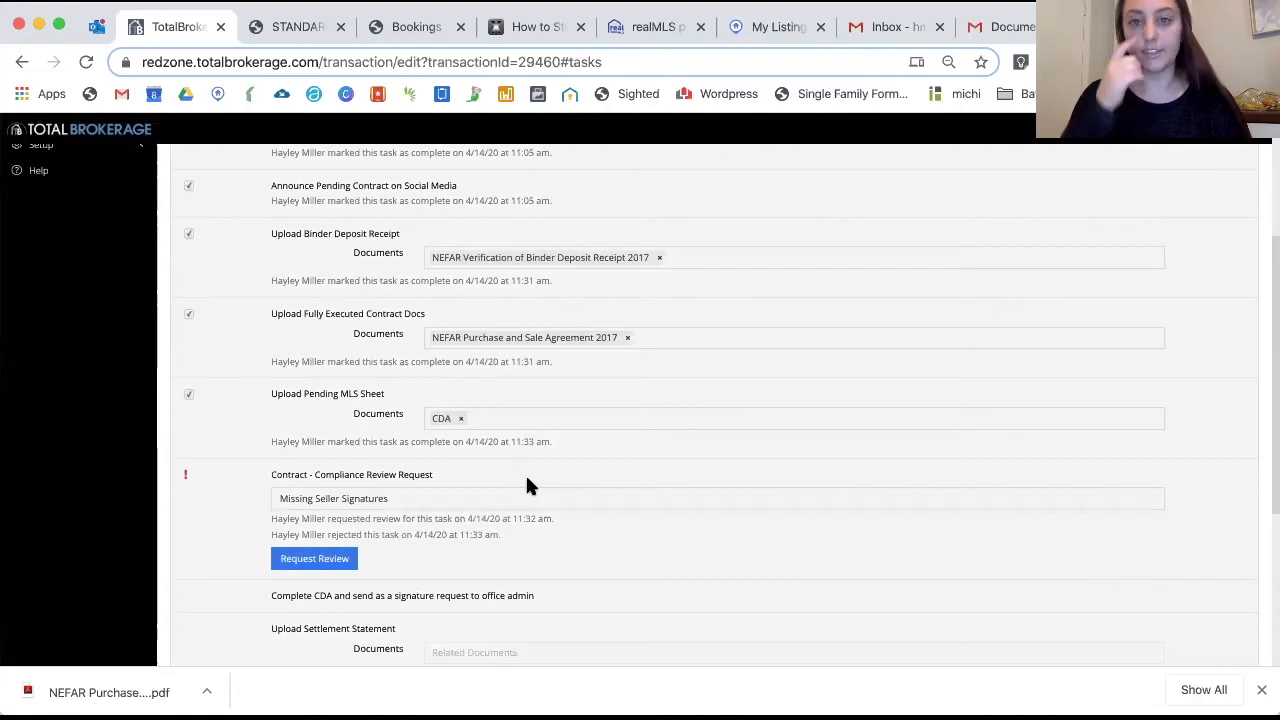
scroll(528, 486, "down", 4)
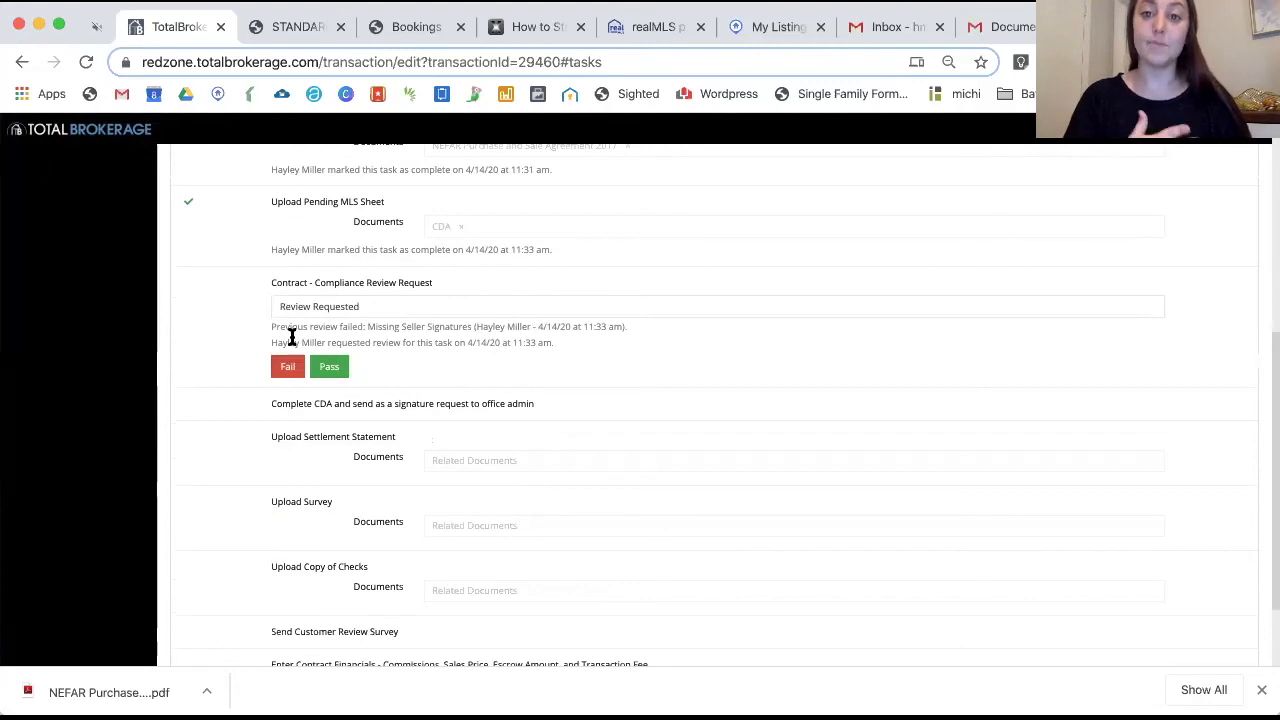
scroll(451, 406, "down", 2)
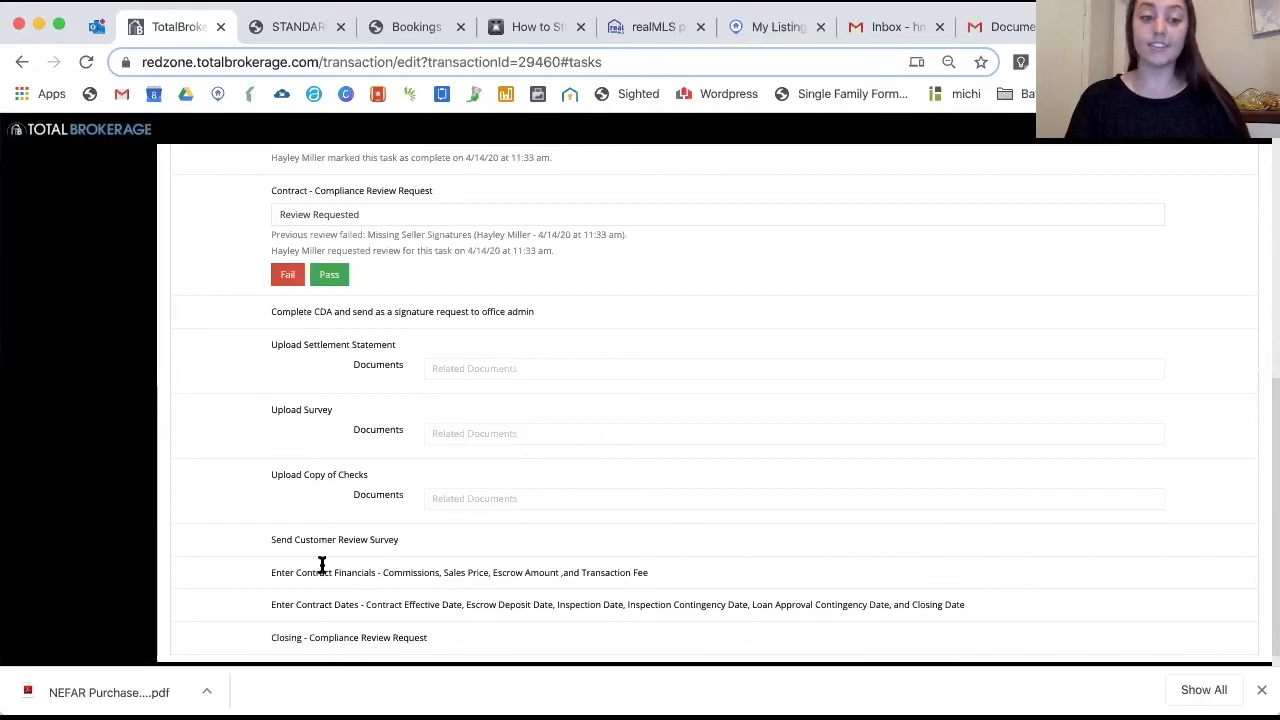
scroll(322, 565, "up", 5)
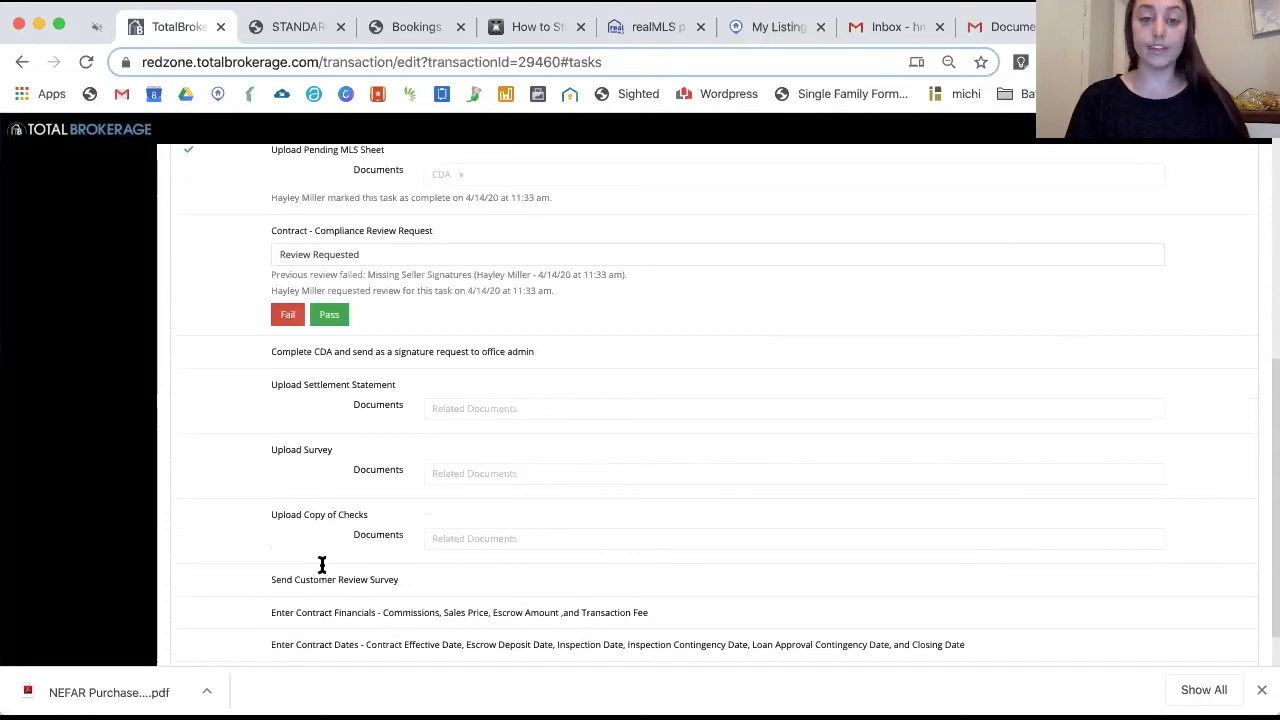
scroll(322, 565, "down", 4)
scroll(323, 563, "down", 1)
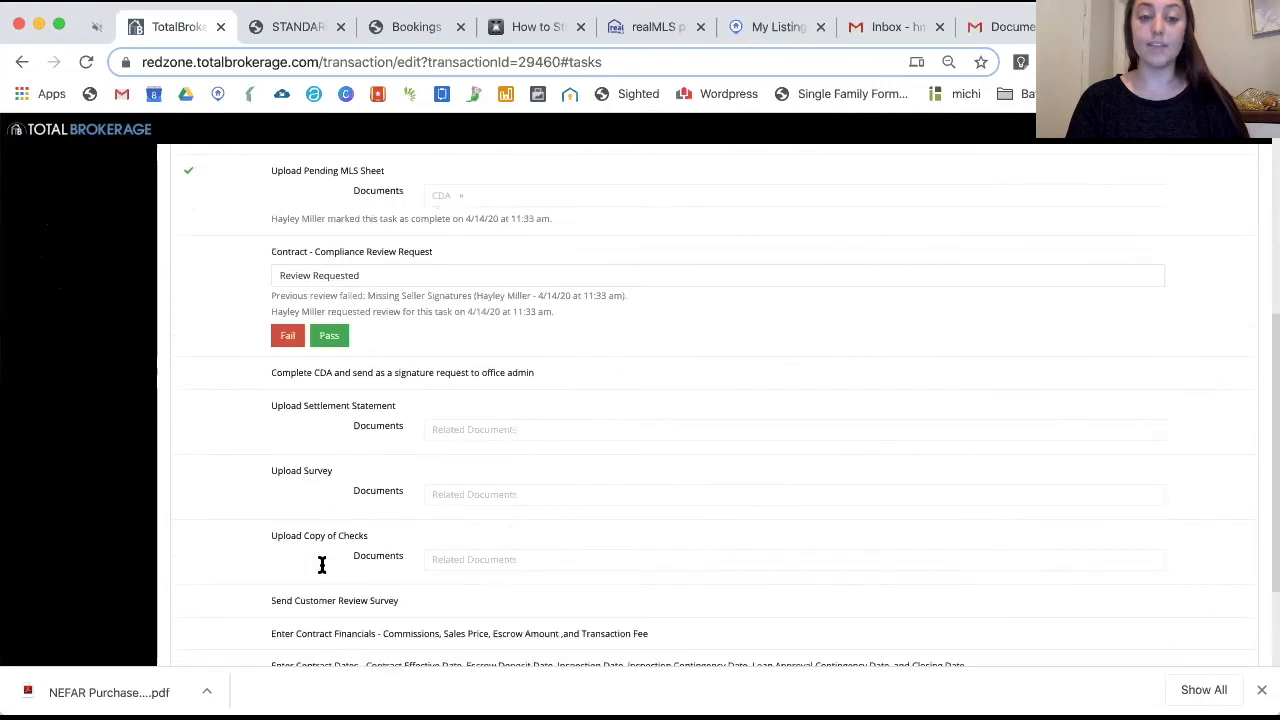
scroll(340, 400, "up", 5)
scroll(333, 600, "down", 5)
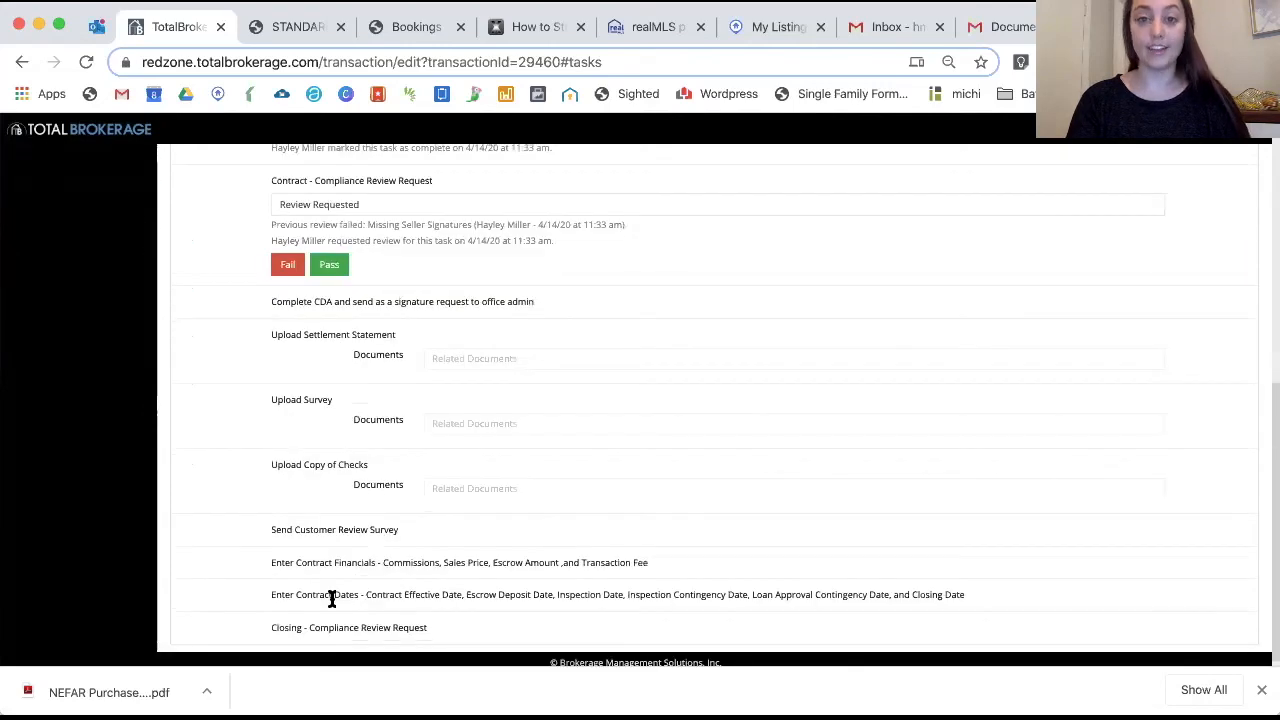
scroll(385, 520, "up", 5)
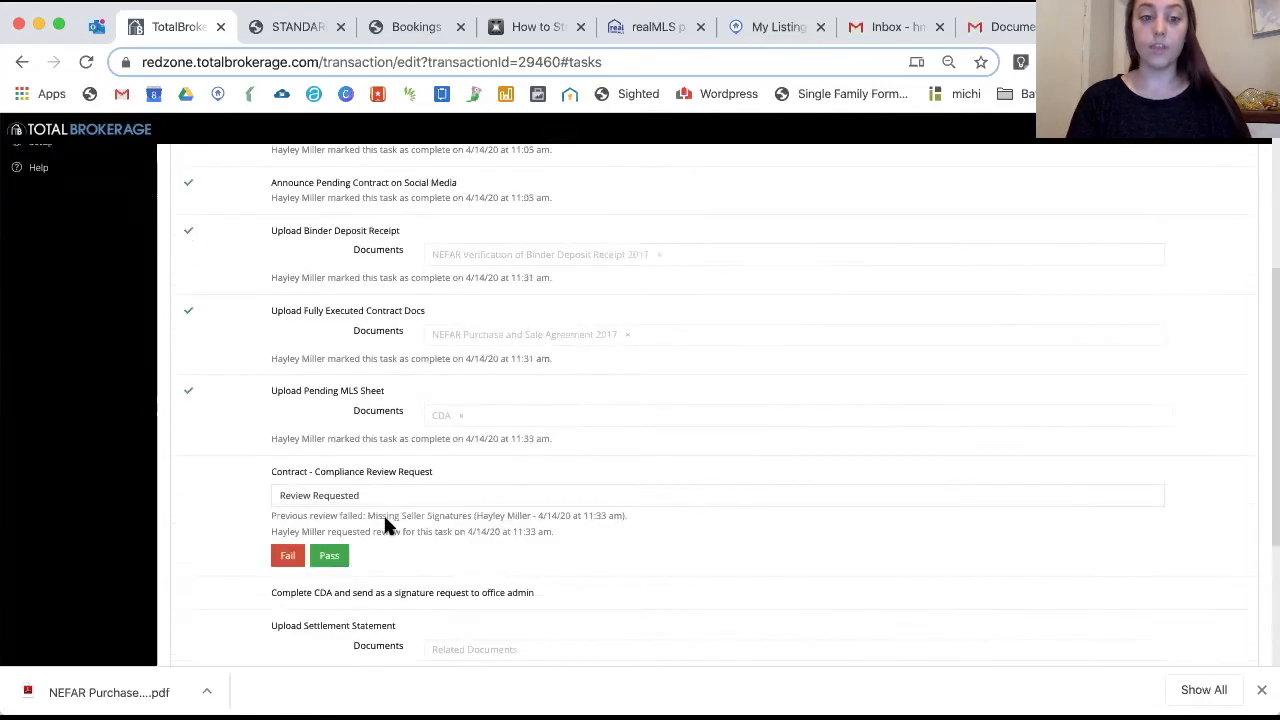
scroll(384, 515, "up", 1)
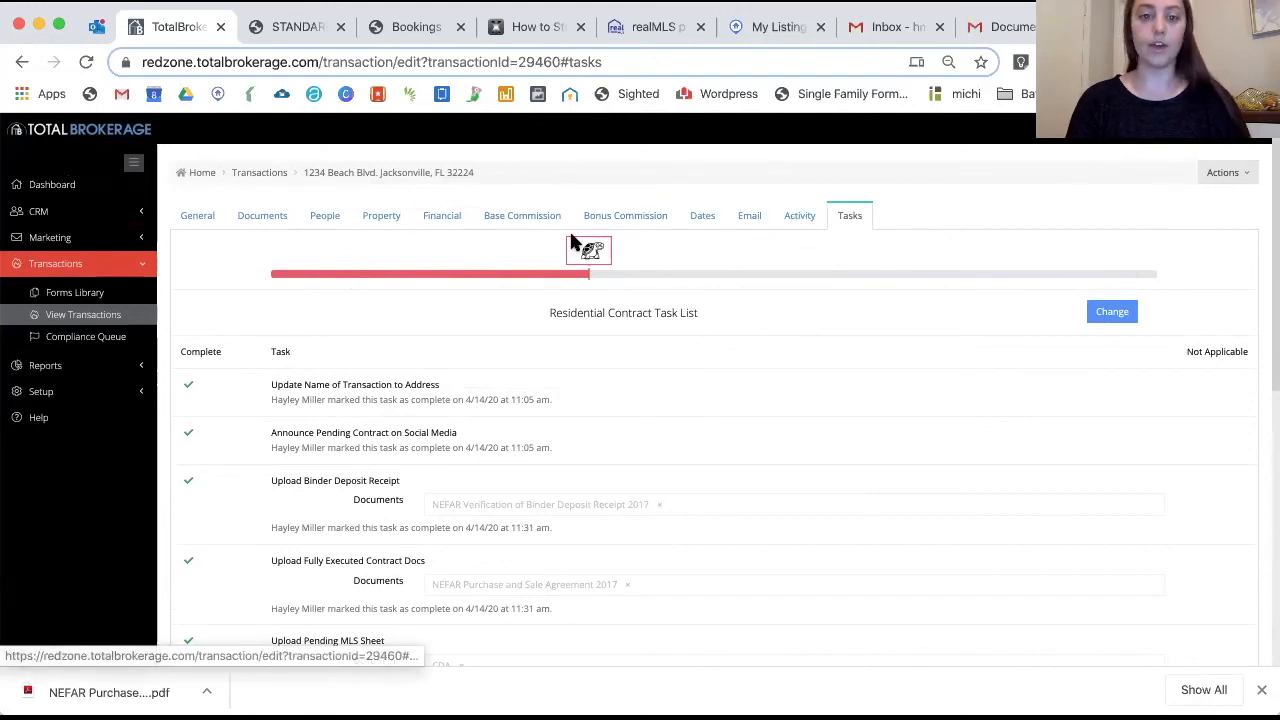
Check the Documents, Base Commission and Bonus Commission pages, ending on Base Commission's $350.00 transaction fee
left_click(749, 218)
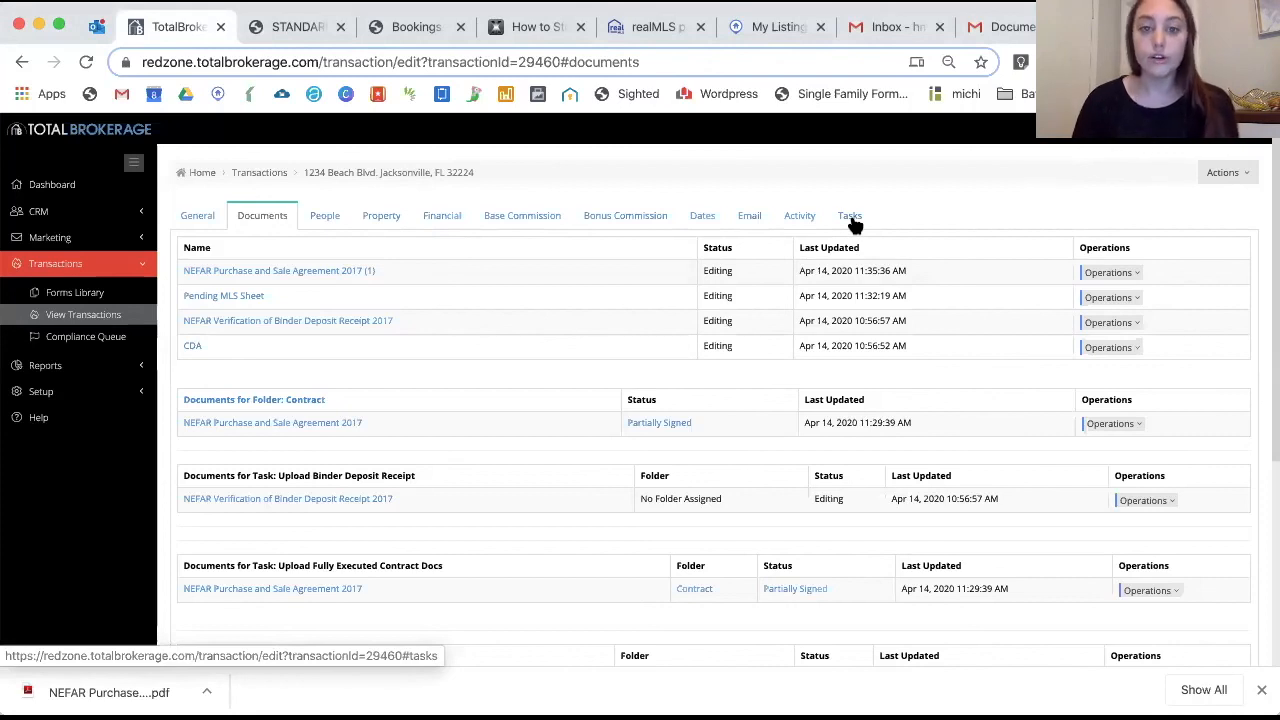
left_click(505, 216)
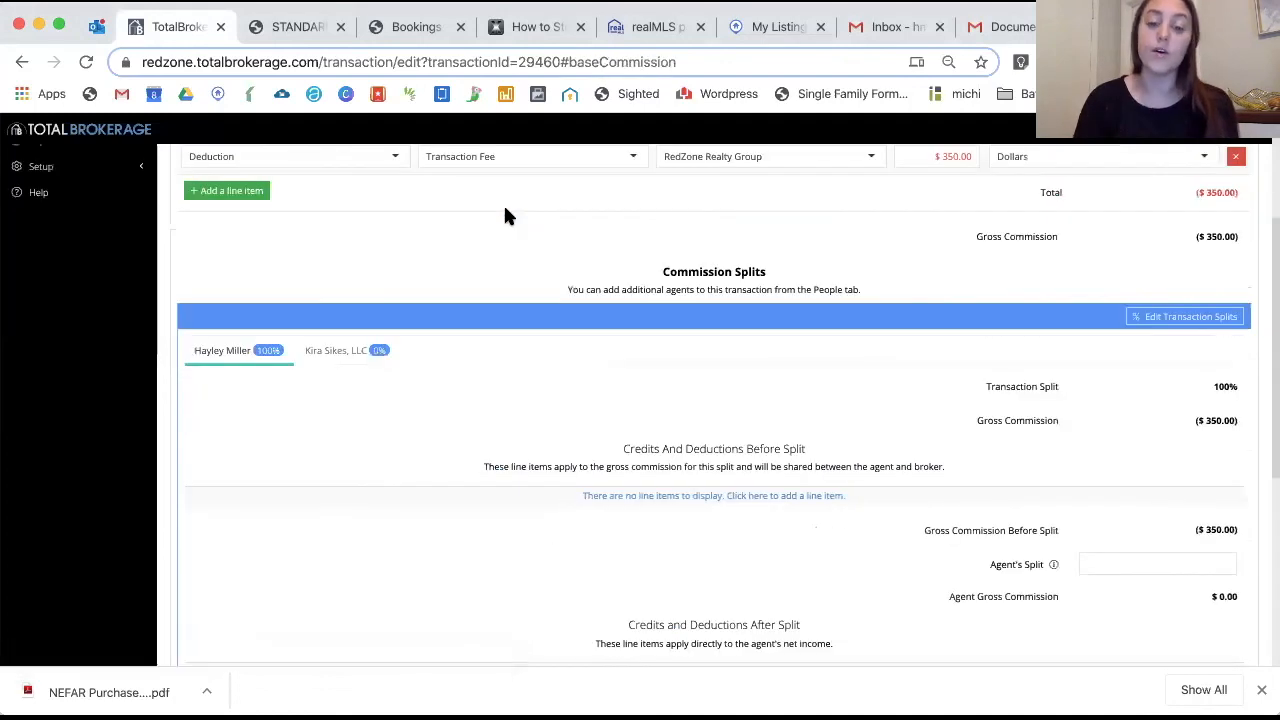
left_click(620, 217)
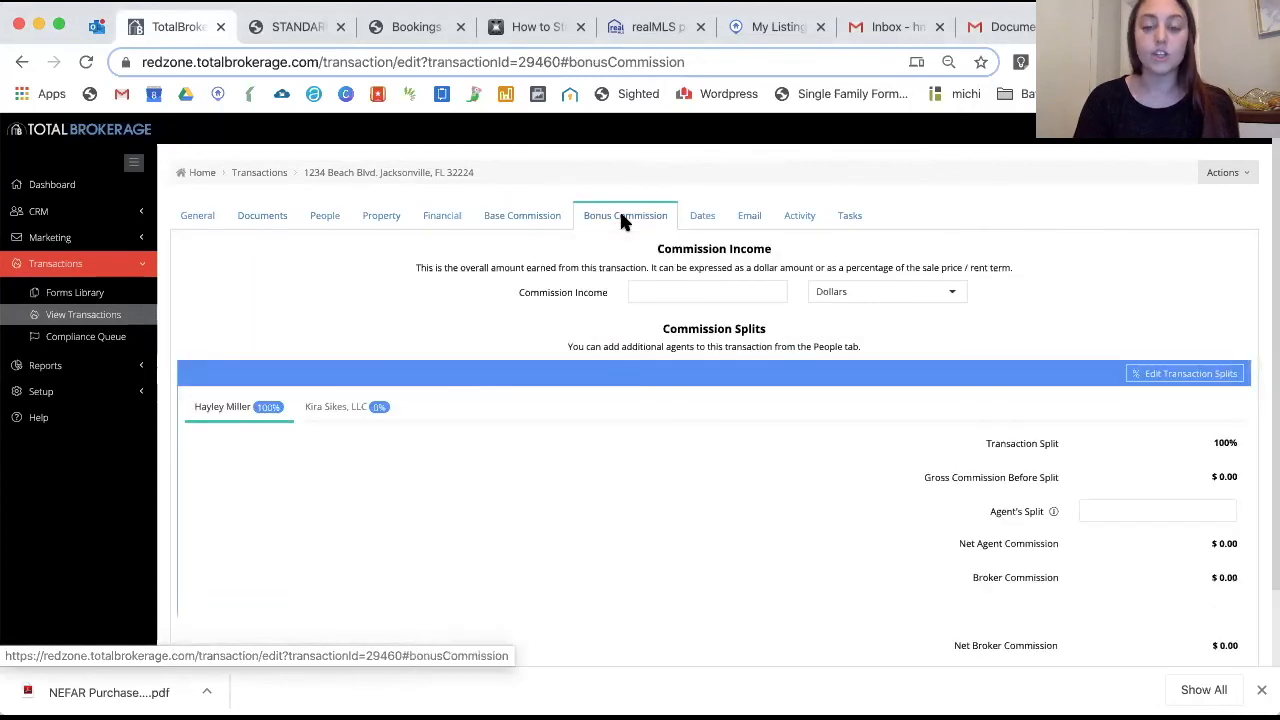
left_click(527, 222)
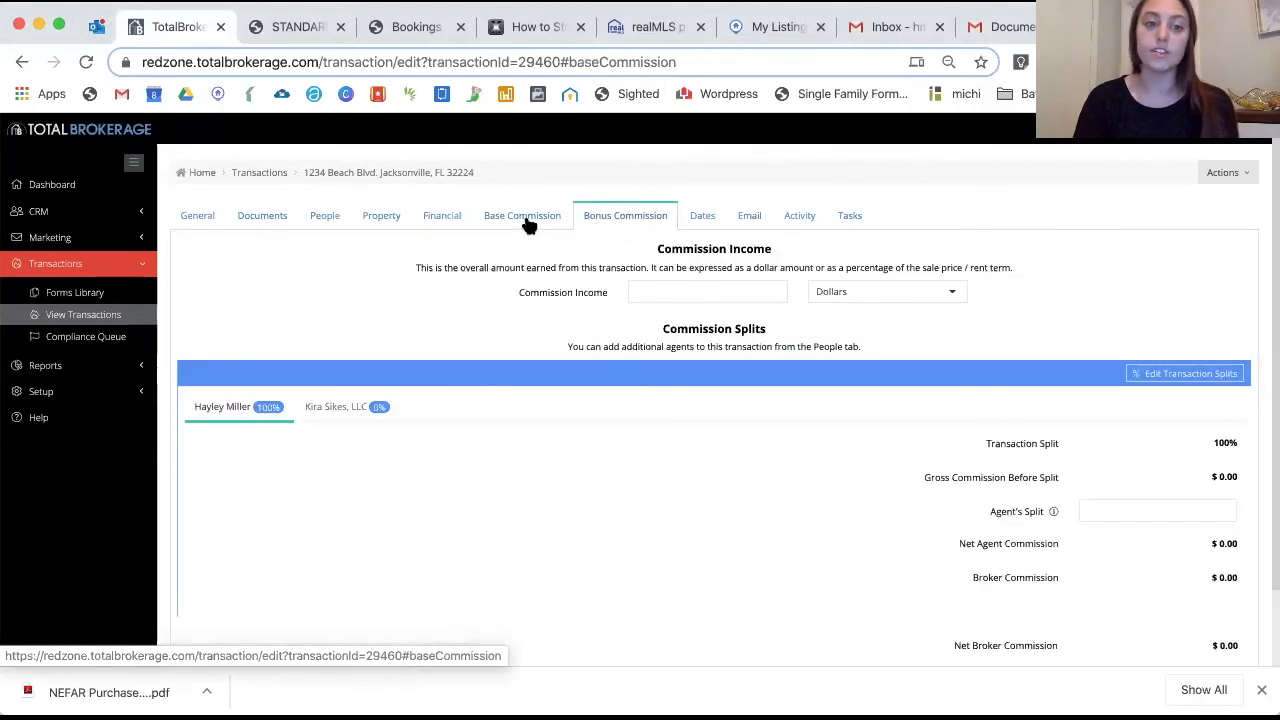
scroll(525, 215, "down", 2)
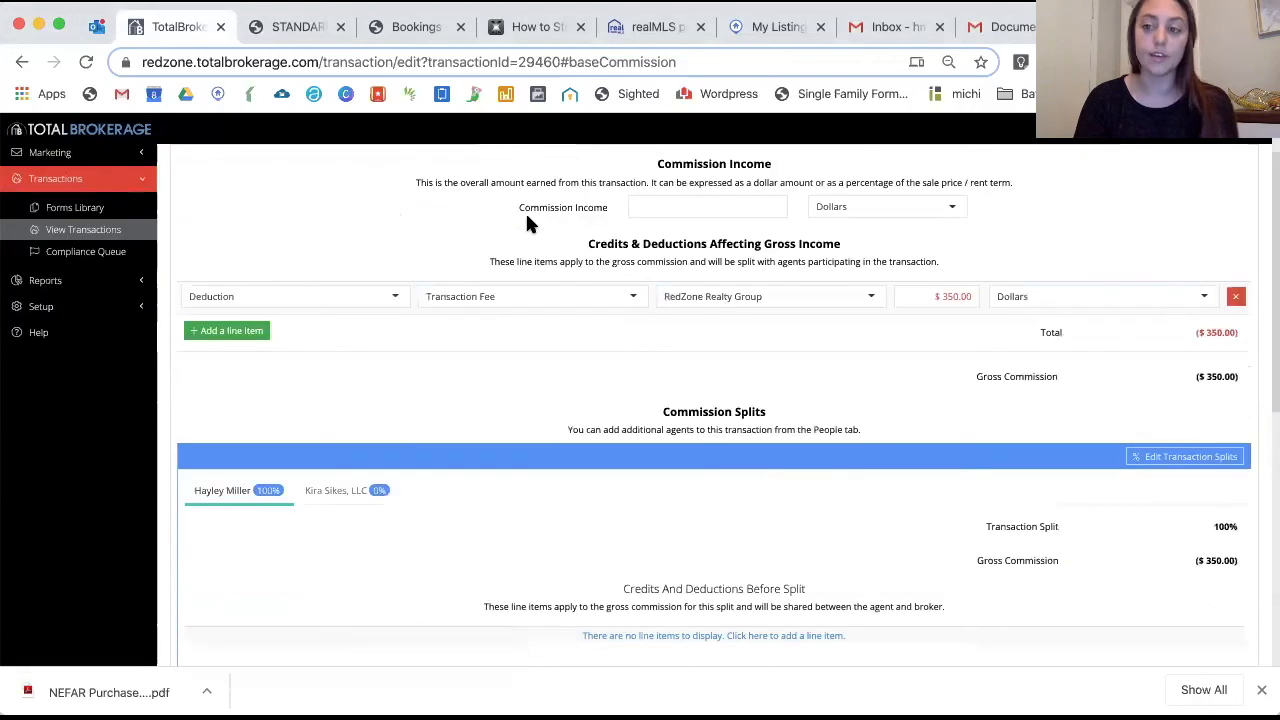
scroll(601, 345, "up", 2)
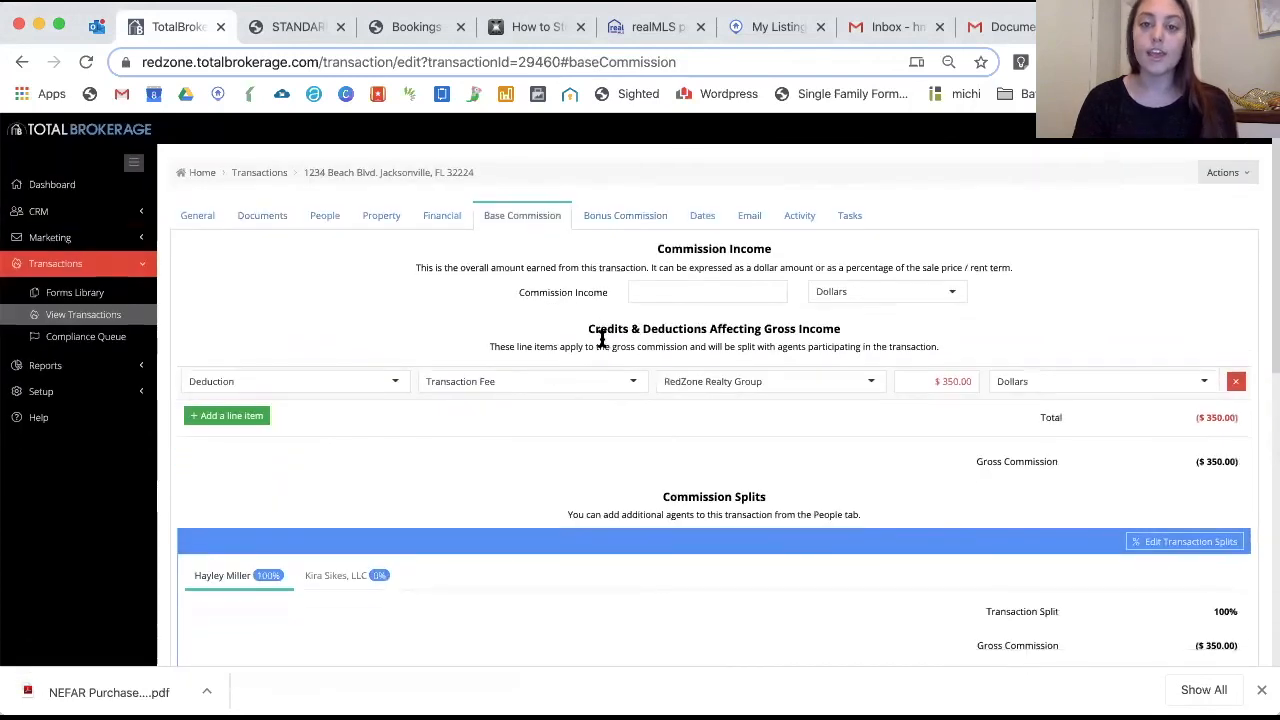